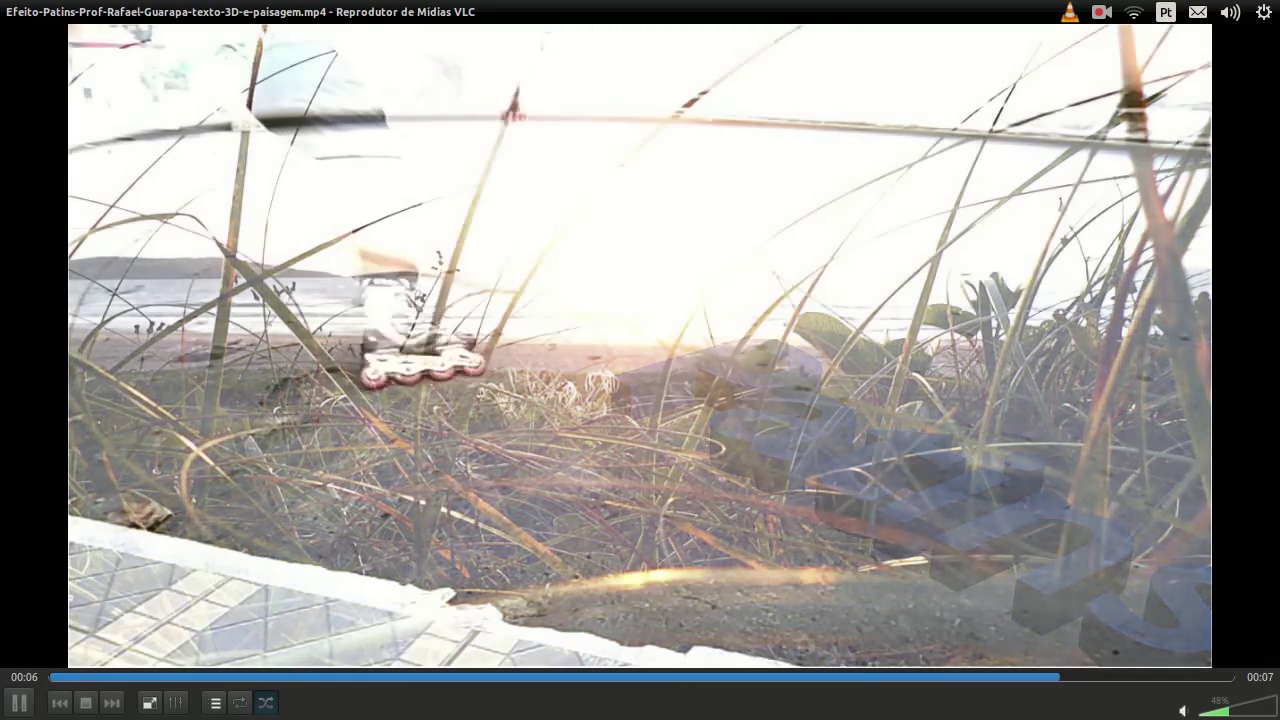
# Step: Pause the 3D Patins clip and seek back to about 00:04
pyautogui.press('space')
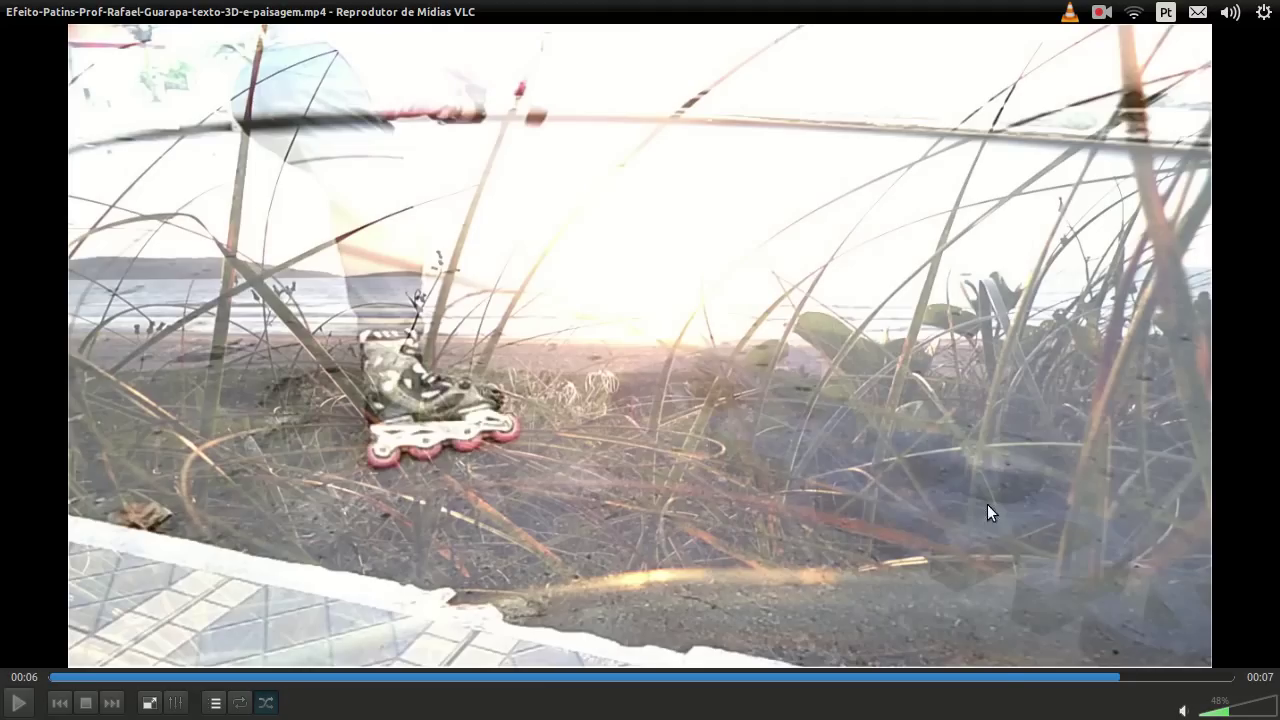
pyautogui.moveTo(1004, 677)
pyautogui.mouseDown()
pyautogui.moveTo(728, 703)
pyautogui.moveTo(594, 700)
pyautogui.mouseUp()
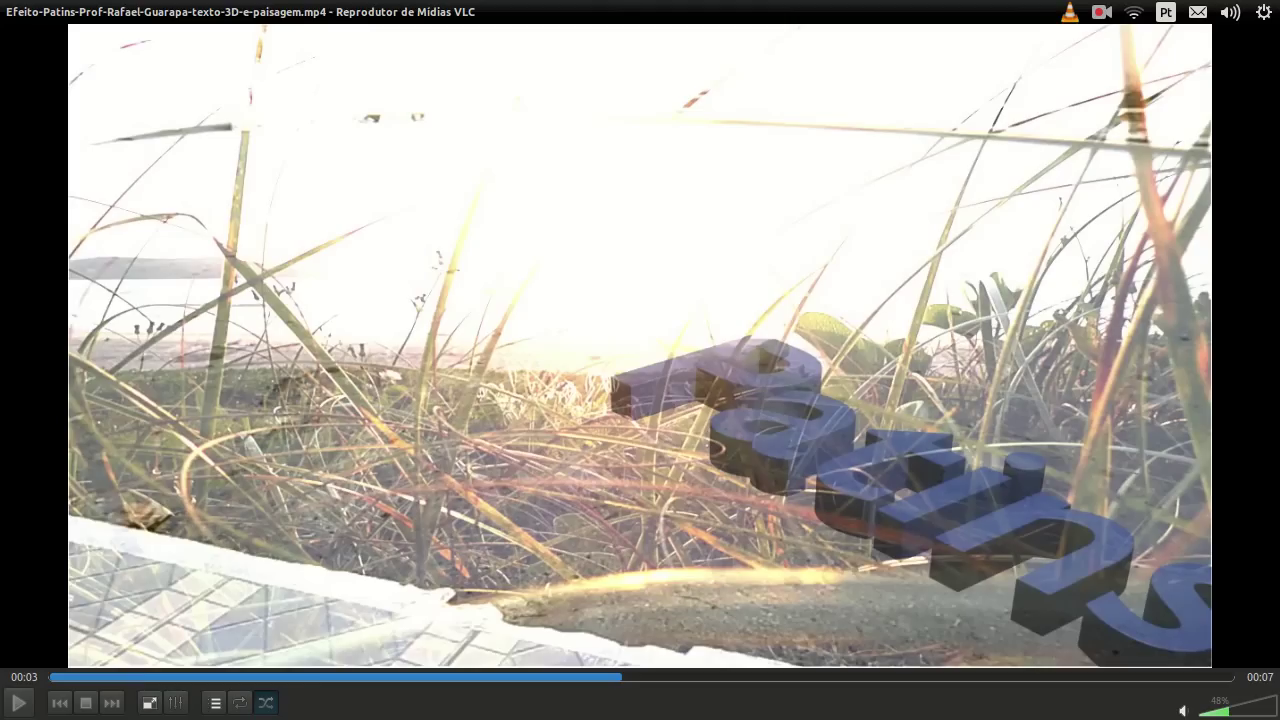
# Step: Play the texto-3D .mp4 in VLC, close the player, and launch Blender
pyautogui.click(28, 106)
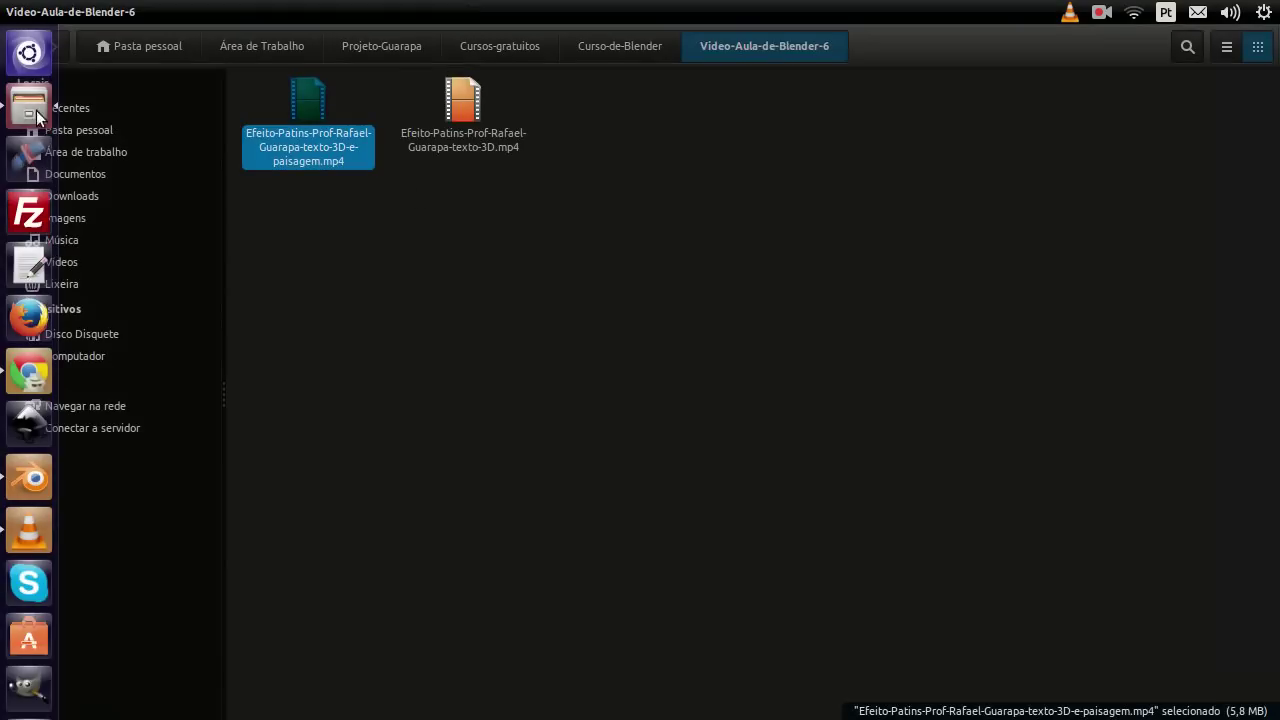
pyautogui.click(484, 142)
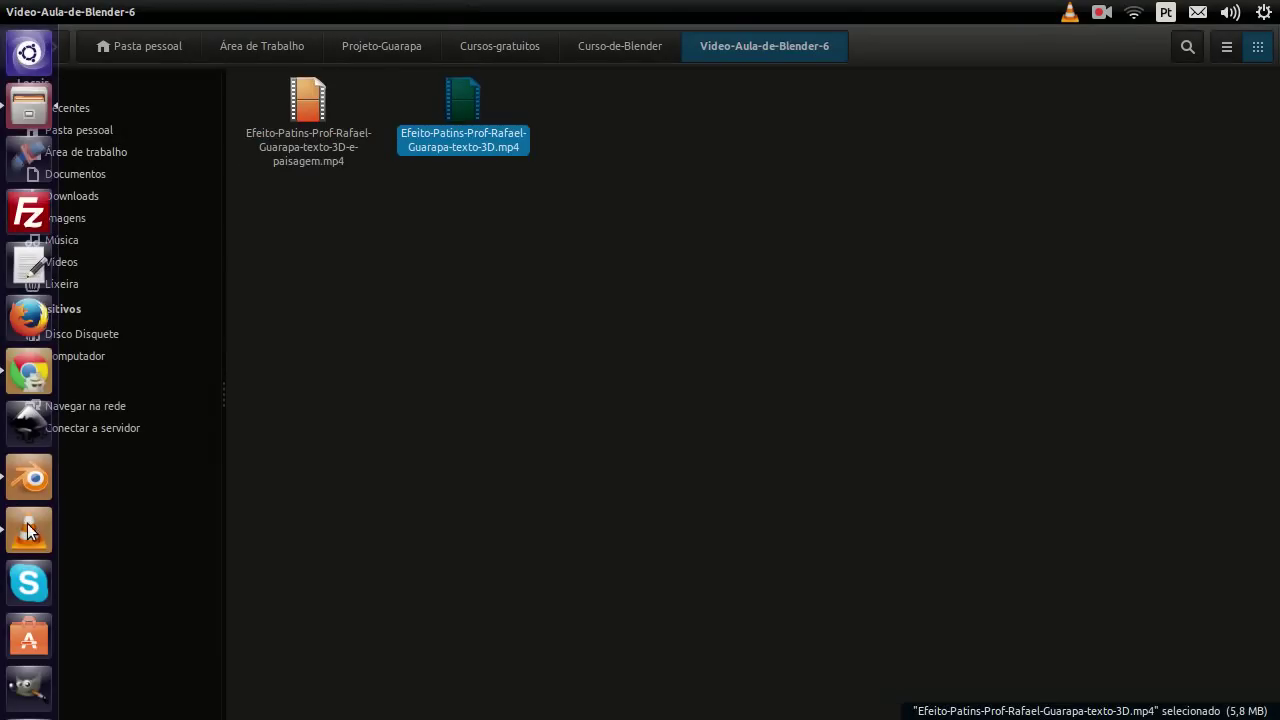
pyautogui.click(29, 530)
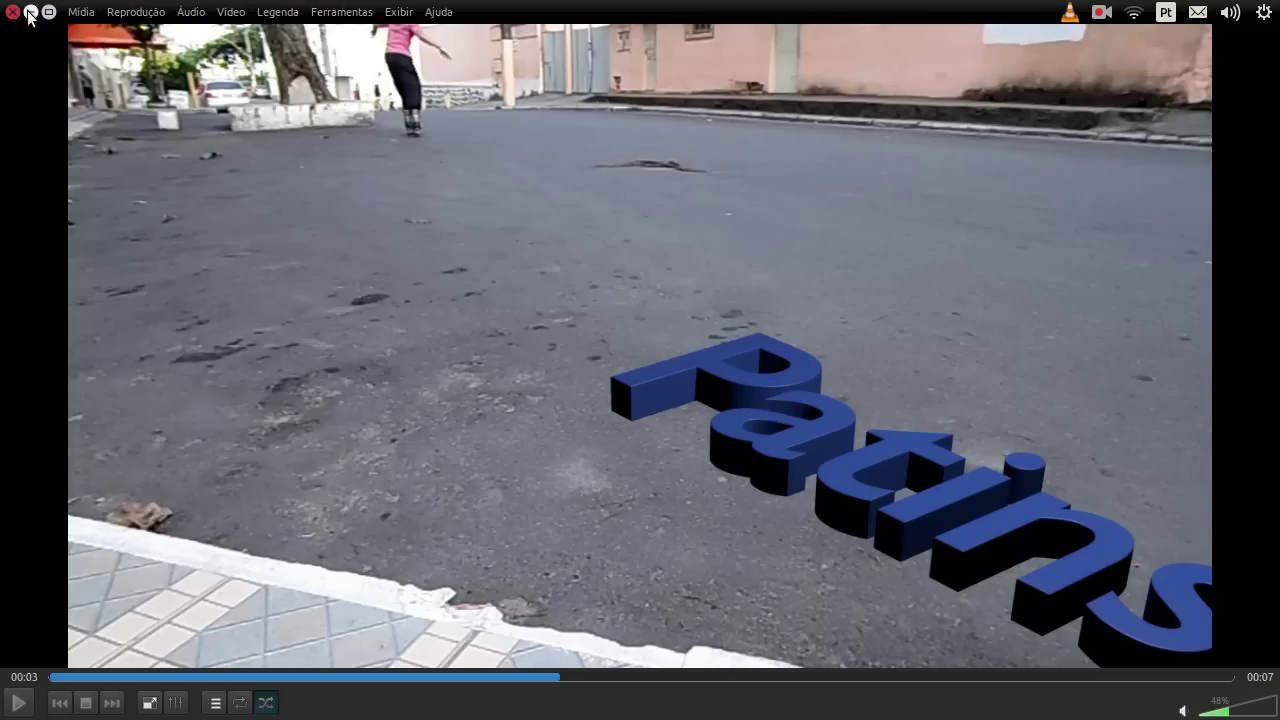
pyautogui.click(31, 12)
pyautogui.click(29, 478)
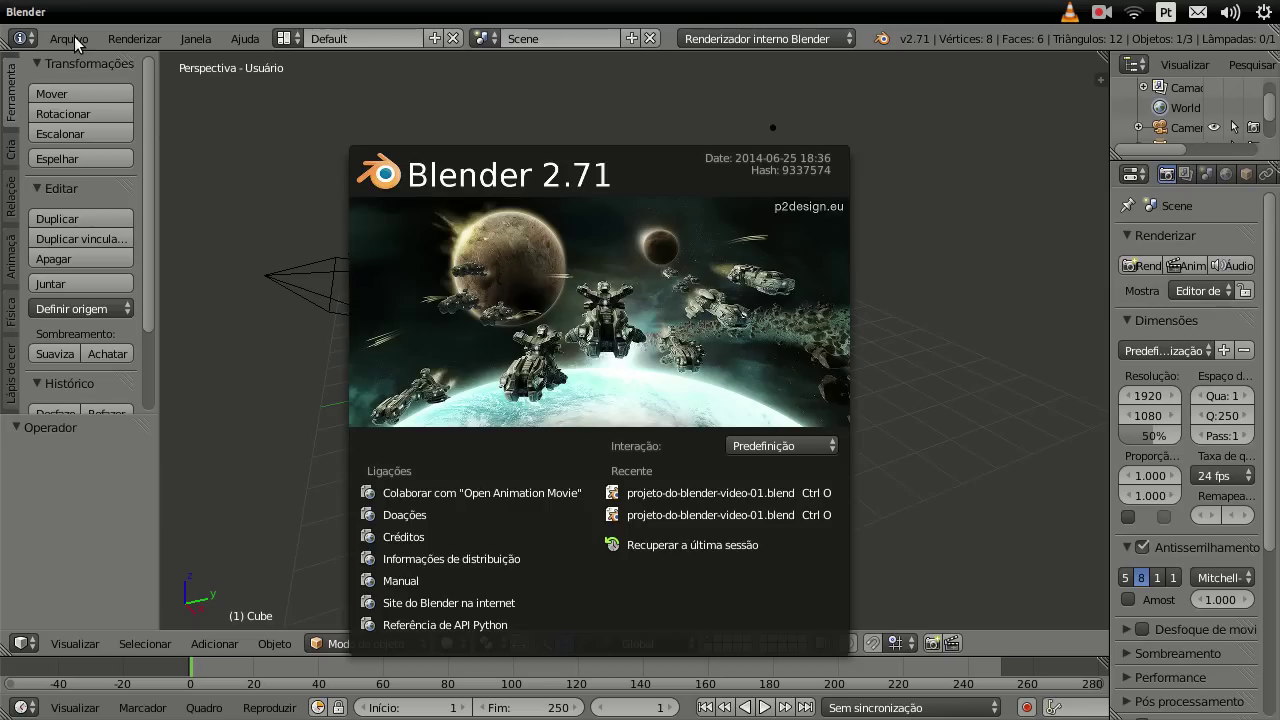
# Step: Dismiss the splash, open recent projeto-do-blender-video-01.blend, and zoom out the preview
pyautogui.click(74, 36)
pyautogui.click(74, 36)
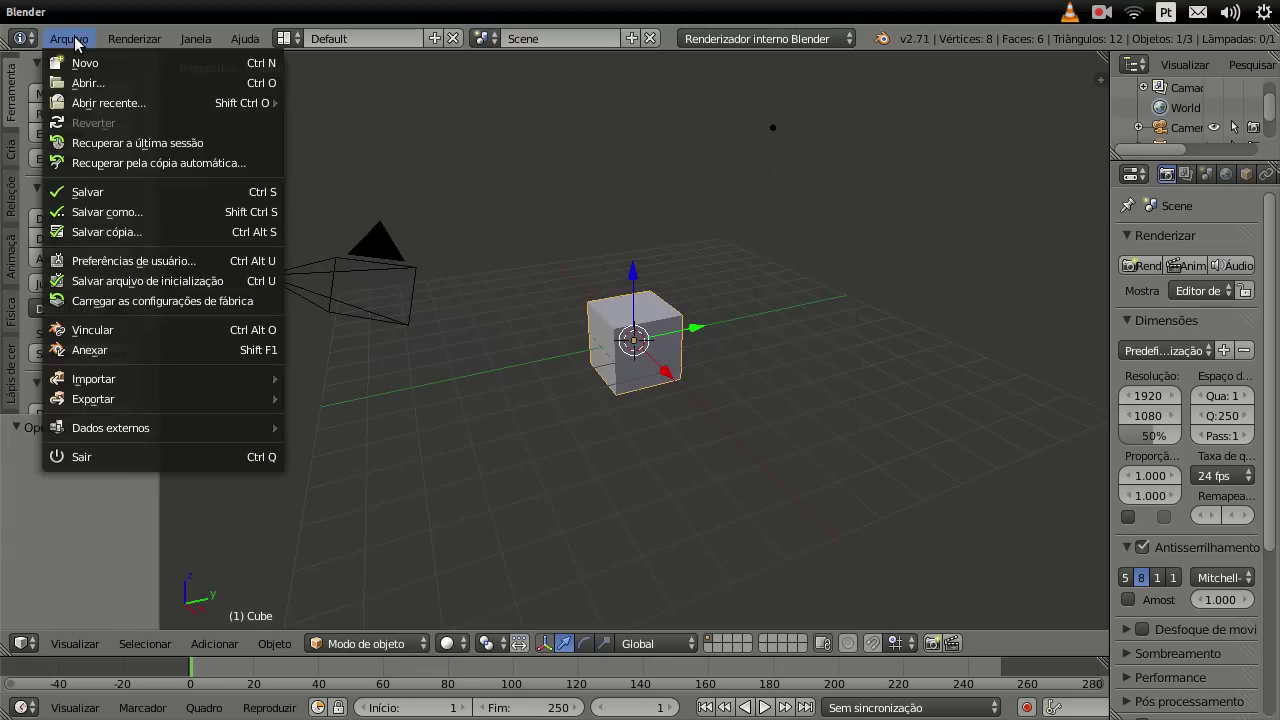
pyautogui.moveTo(108, 103)
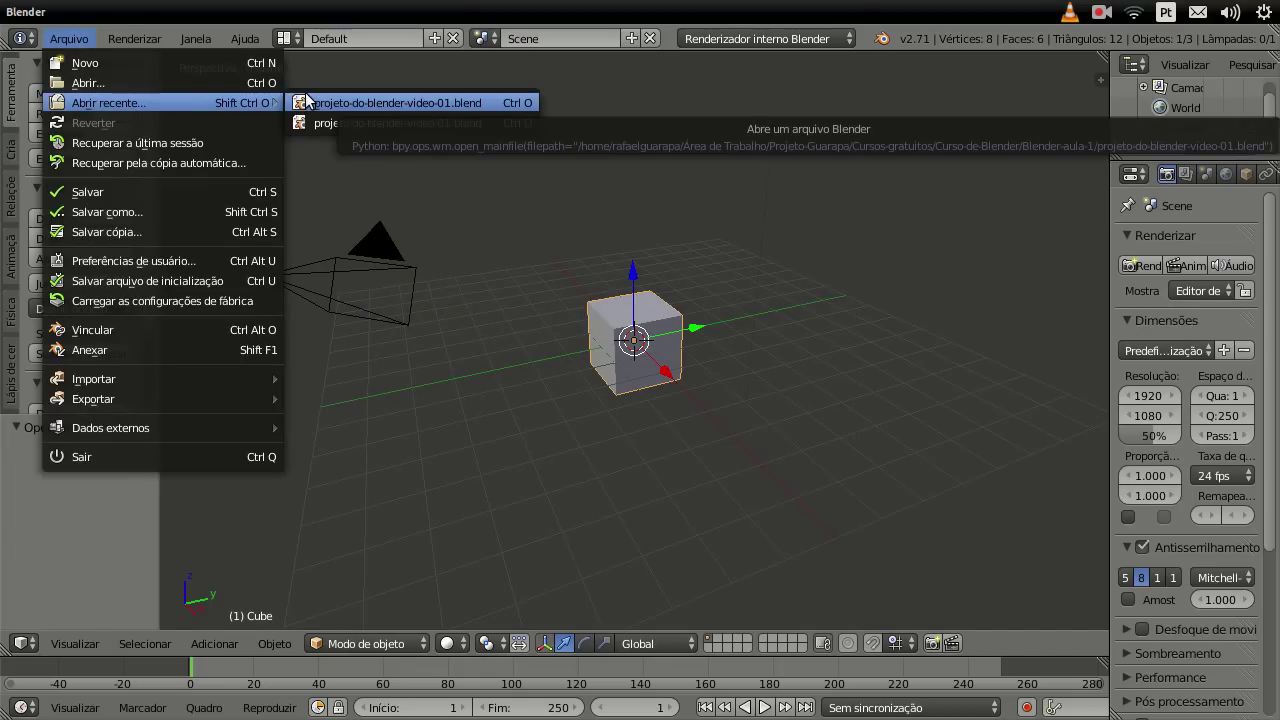
pyautogui.click(307, 102)
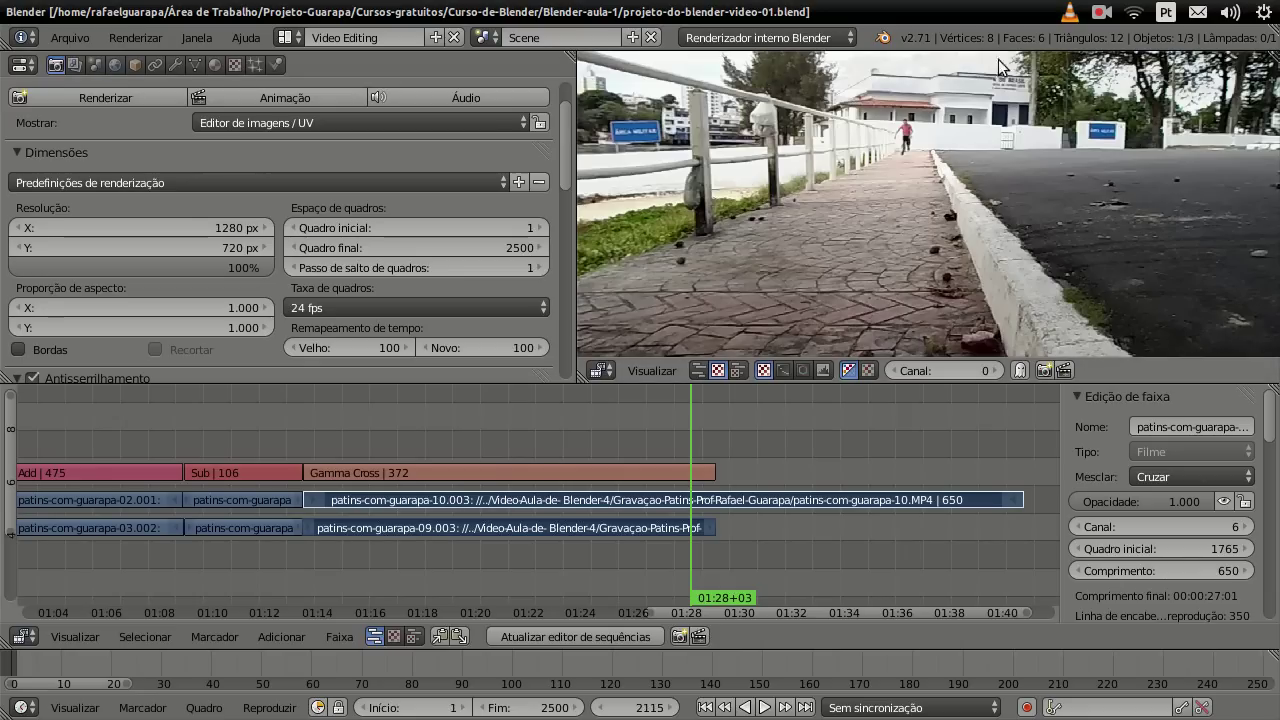
pyautogui.scroll(-1, 891, 186)
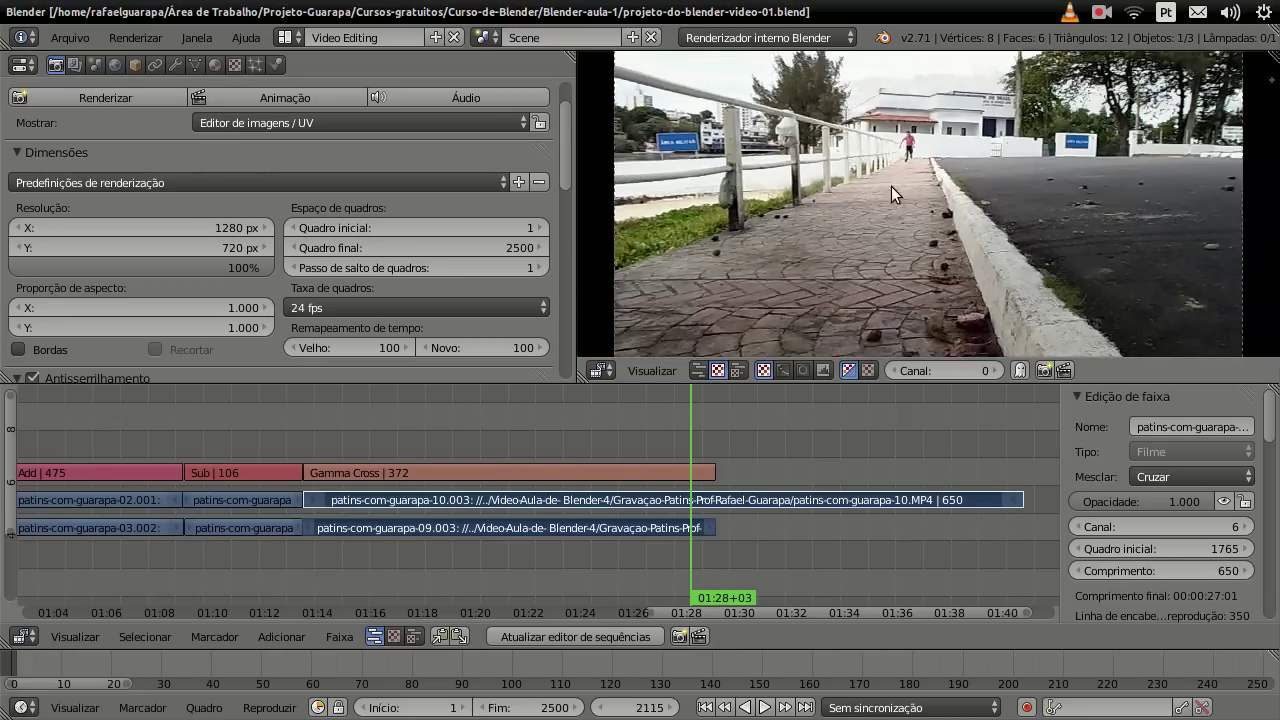
pyautogui.scroll(-1, 891, 186)
pyautogui.scroll(-1, 883, 204)
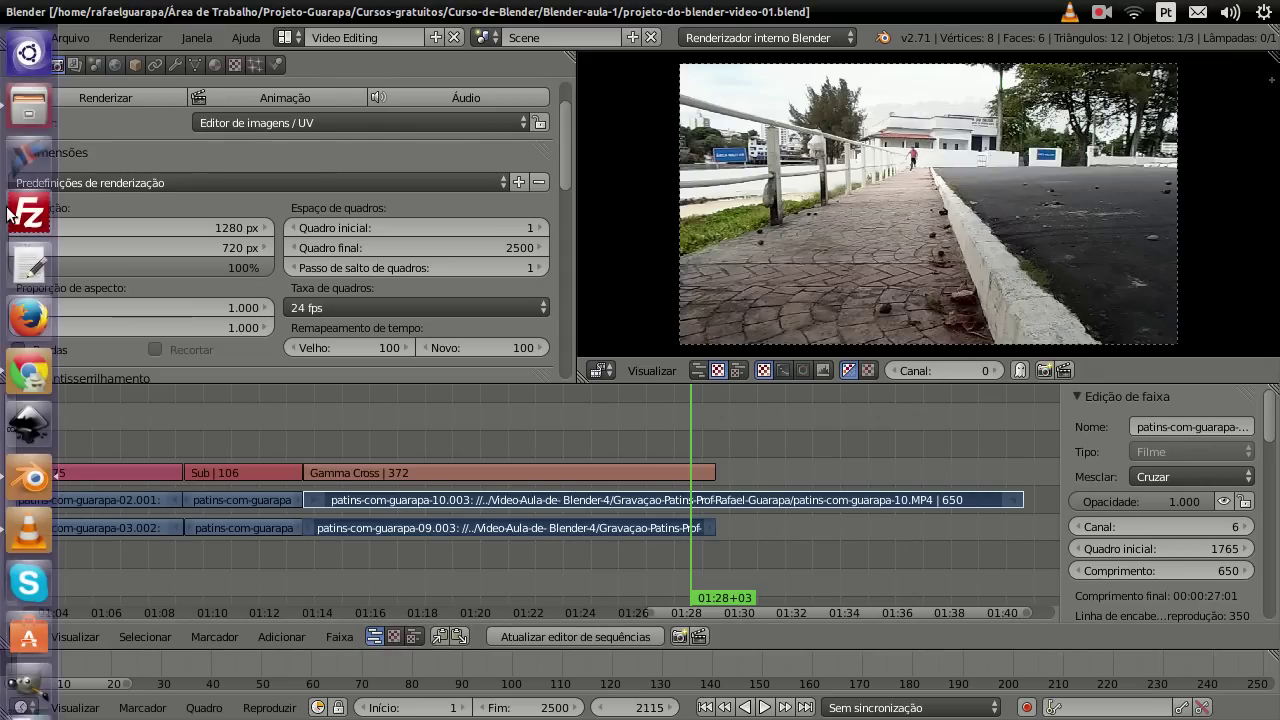
# Step: Navigate from Curso-de-Blender into Video-Aula-de- Blender-4's Gravaçao-Patins folder
pyautogui.click(30, 112)
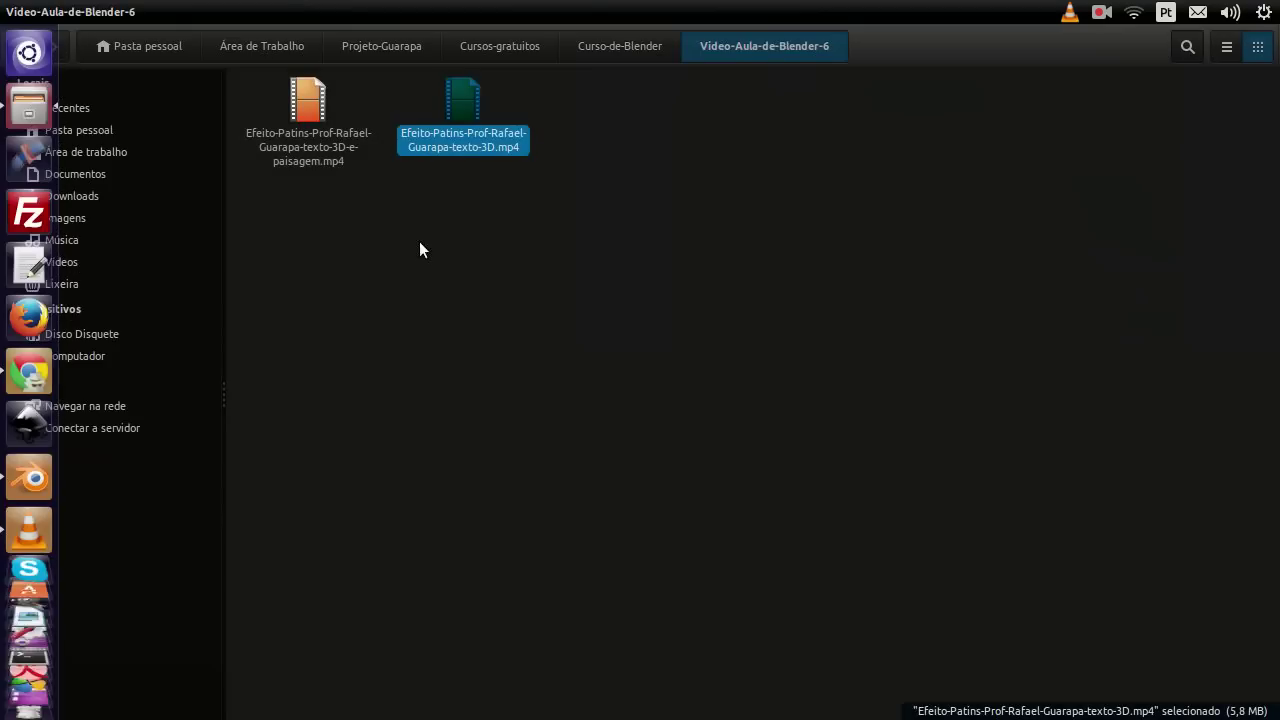
pyautogui.click(335, 135)
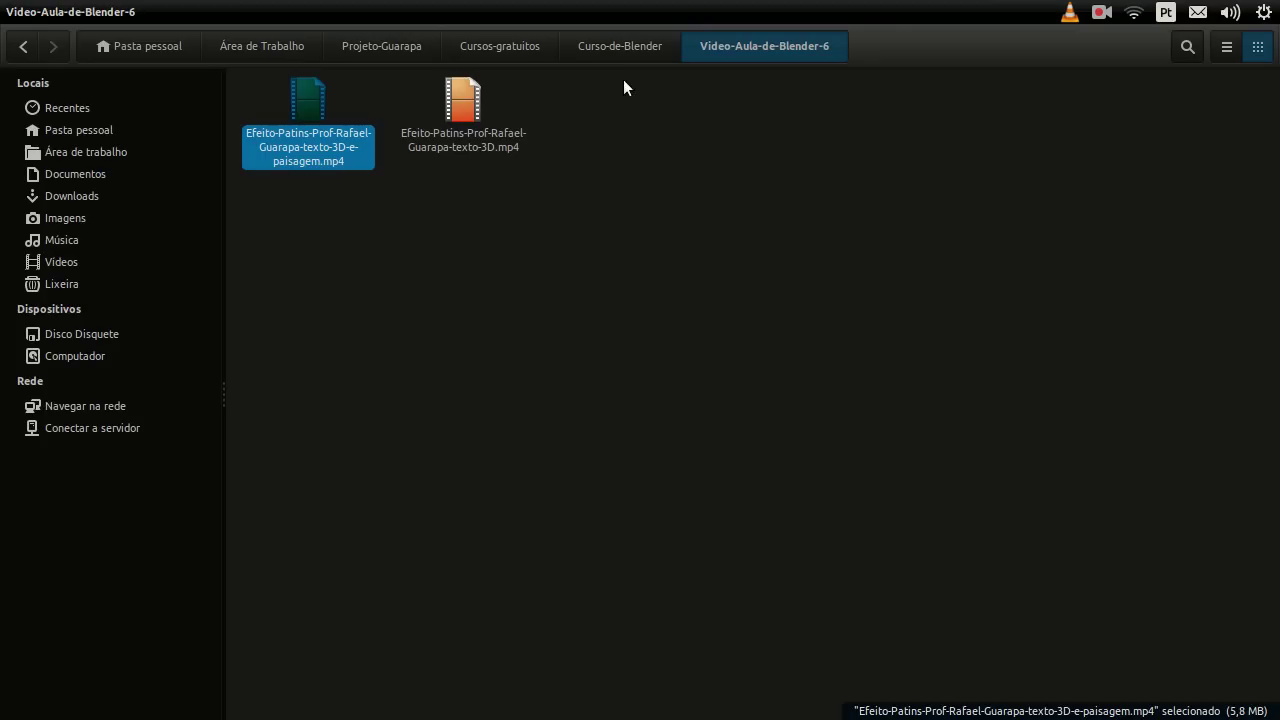
pyautogui.click(647, 43)
pyautogui.doubleClick(950, 106)
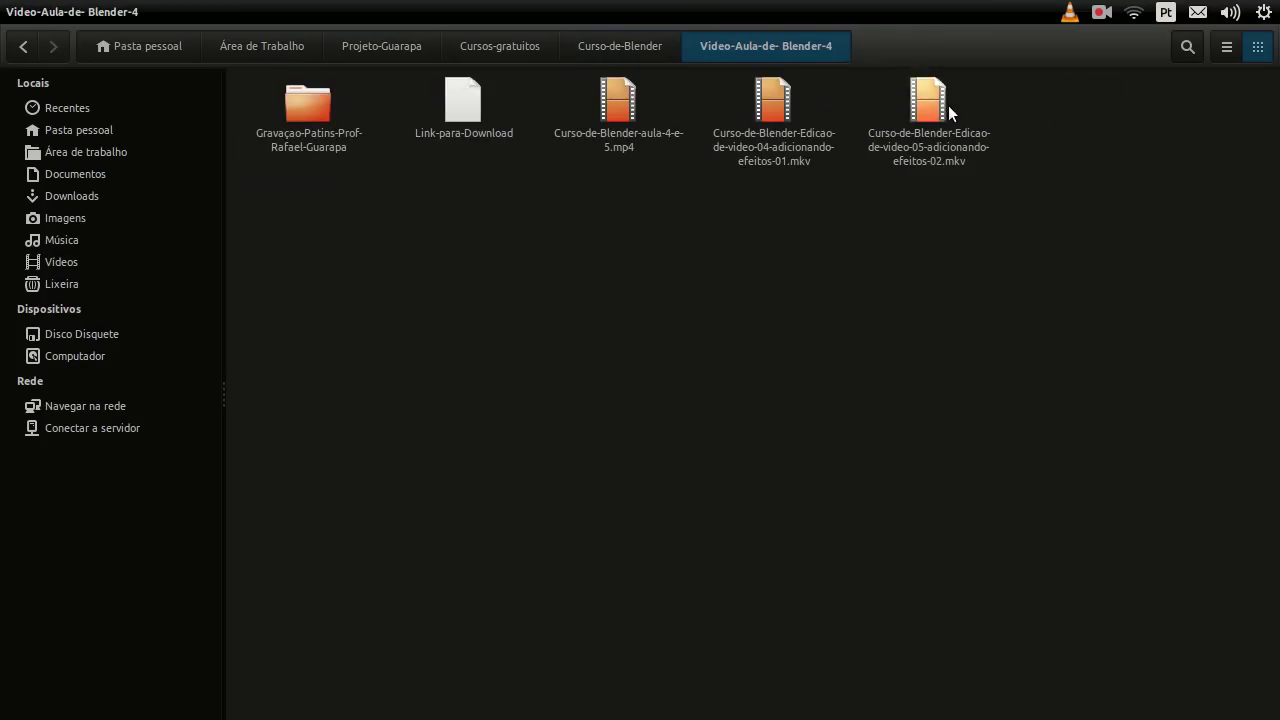
pyautogui.click(312, 140)
pyautogui.doubleClick(312, 140)
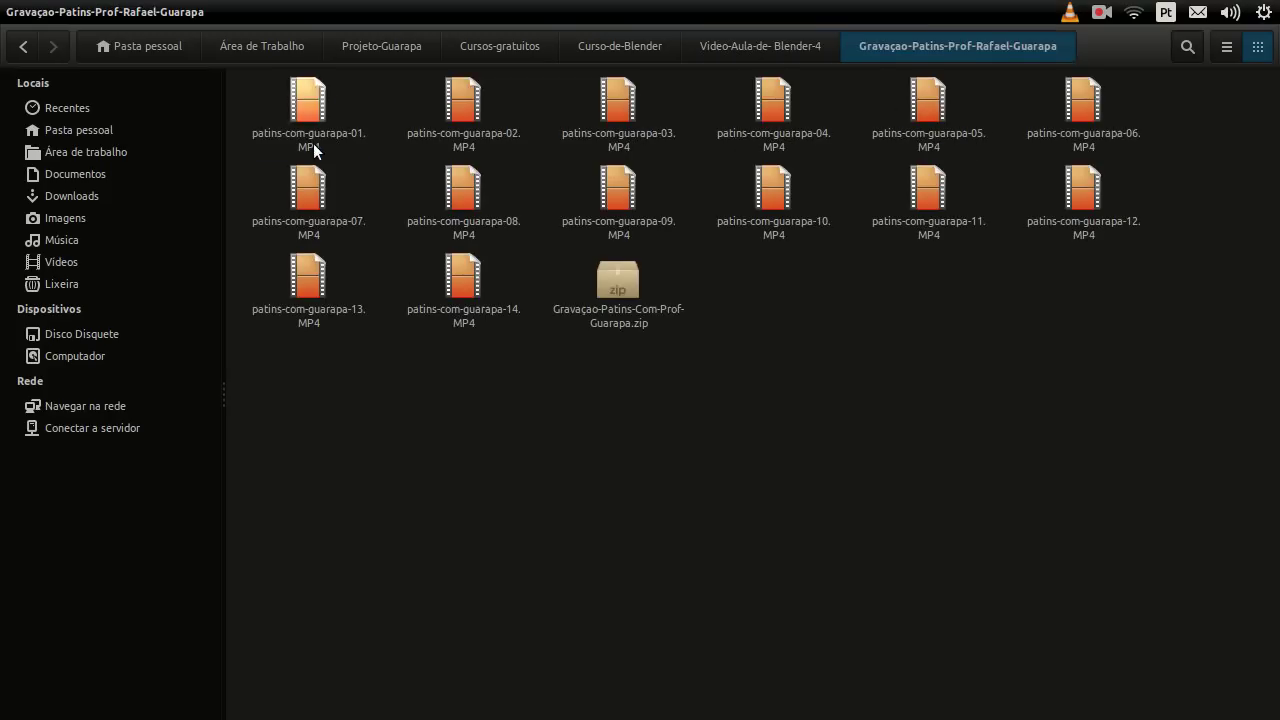
# Step: Look over the 14 MP4 clips and zip archive, then select patins-com-guarapa-03
pyautogui.click(306, 100)
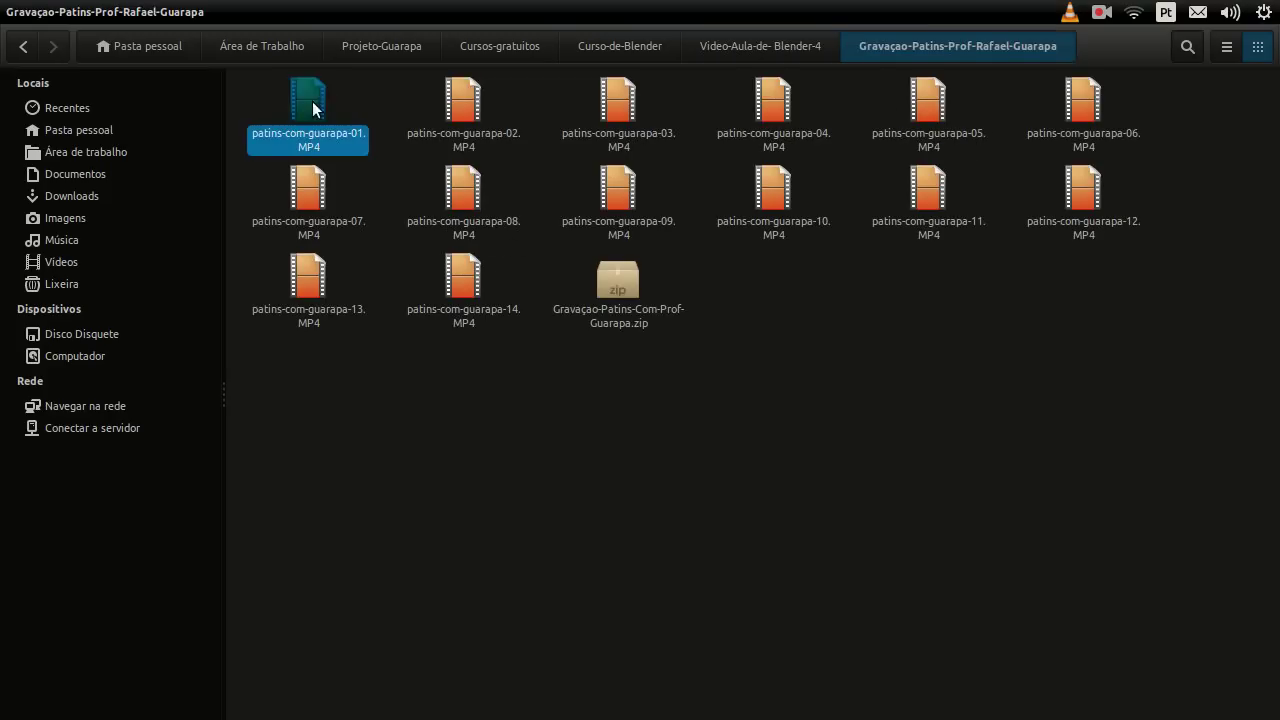
pyautogui.keyDown('shift'); pyautogui.click(463, 290); pyautogui.keyUp('shift')
pyautogui.click(605, 305)
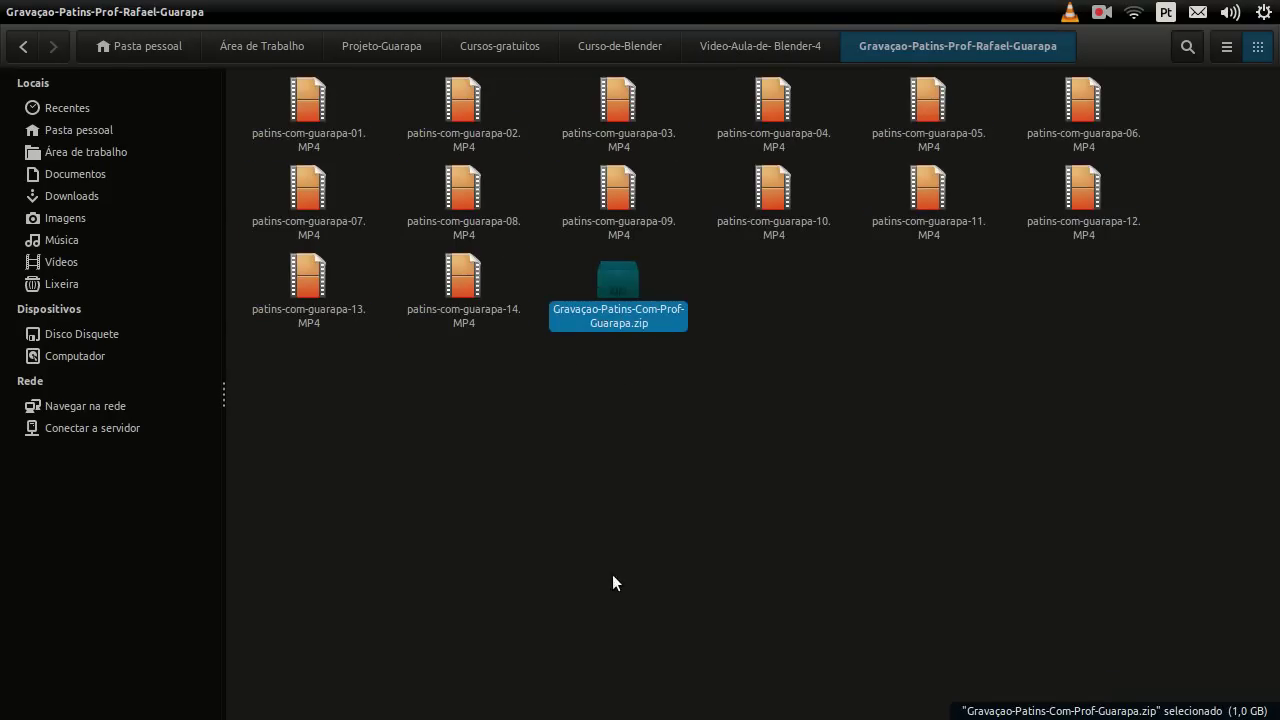
pyautogui.click(949, 443)
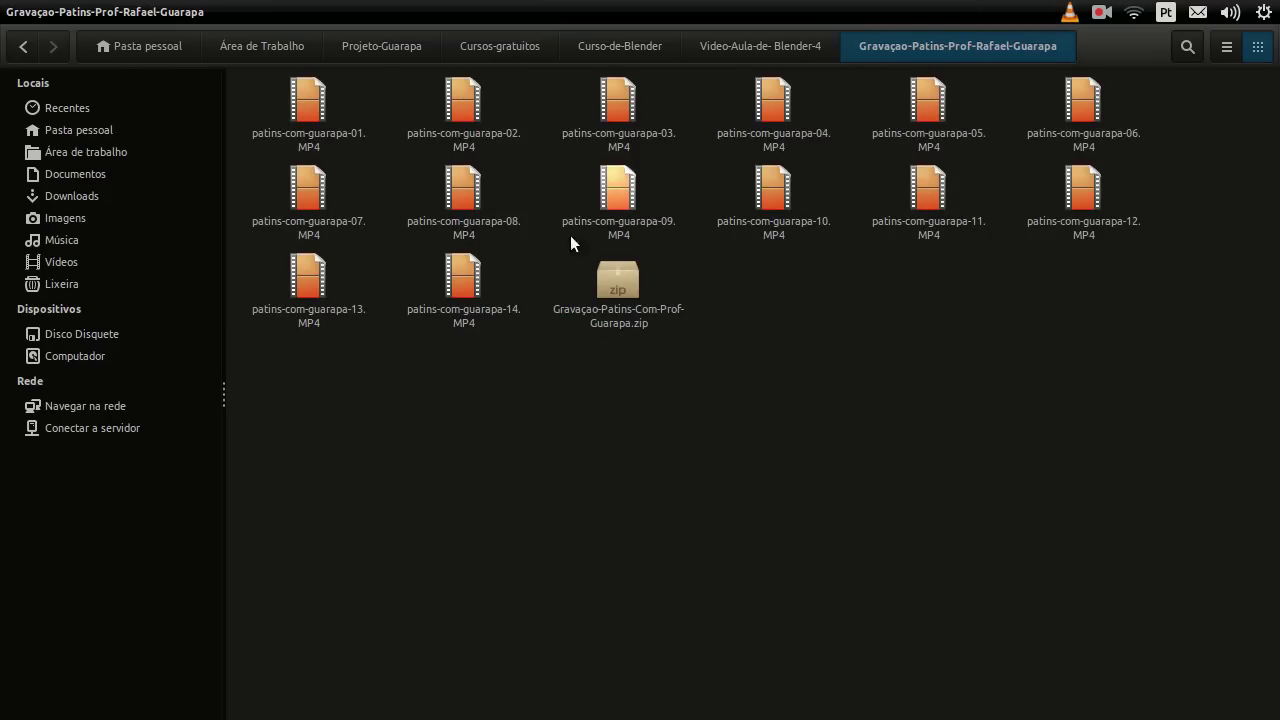
pyautogui.click(617, 145)
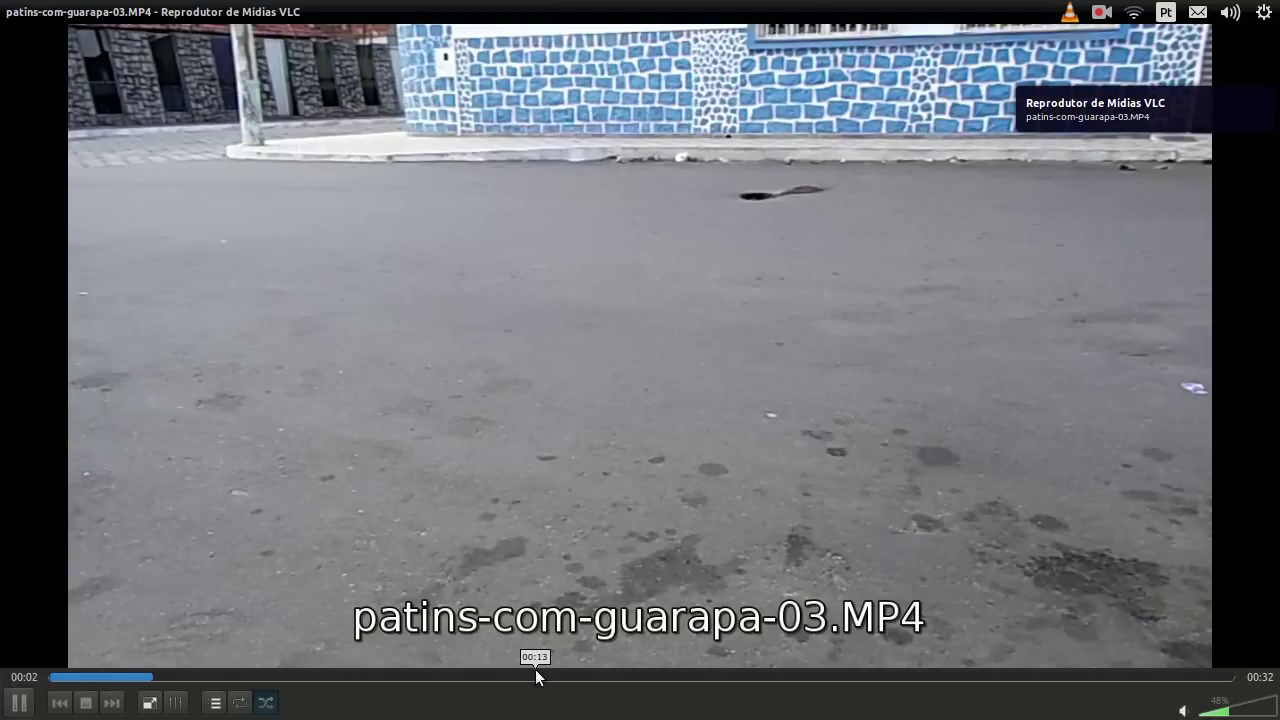
# Step: Preview clip 03 in VLC, seeking to 00:26 and back, pausing at 00:22, then quit
pyautogui.click(996, 677)
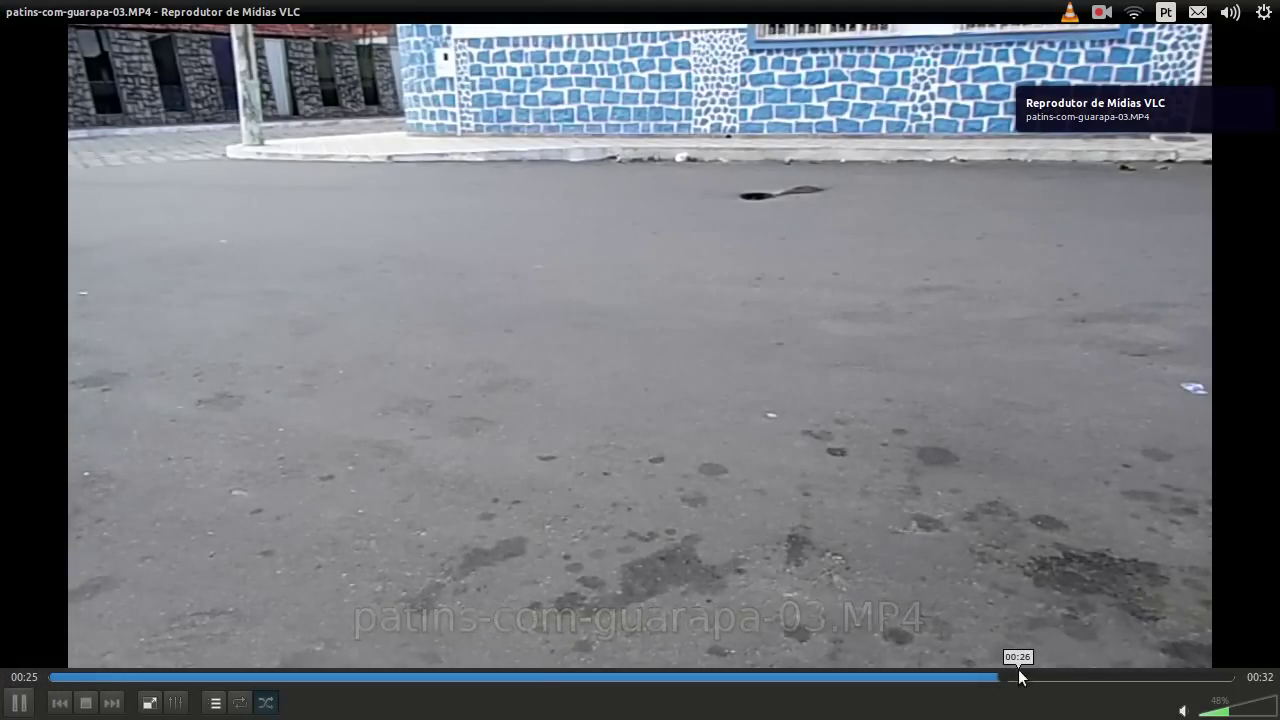
pyautogui.press('space')
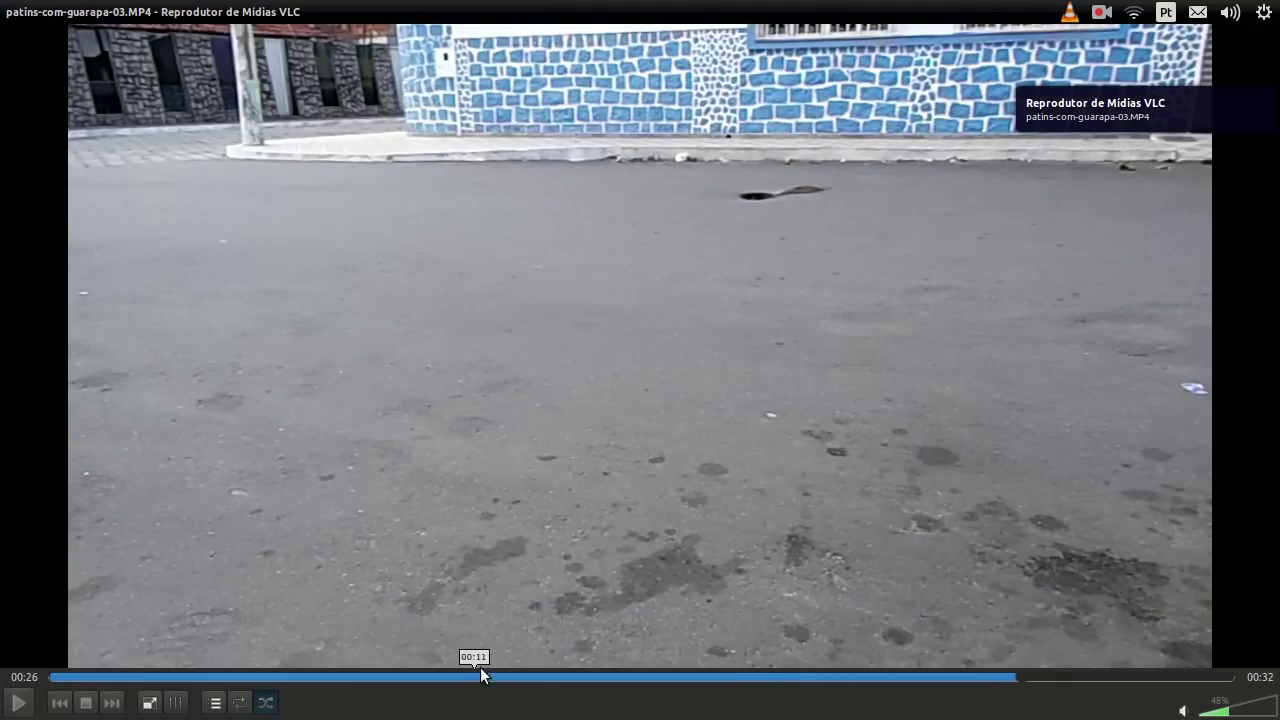
pyautogui.click(769, 679)
pyautogui.press('space')
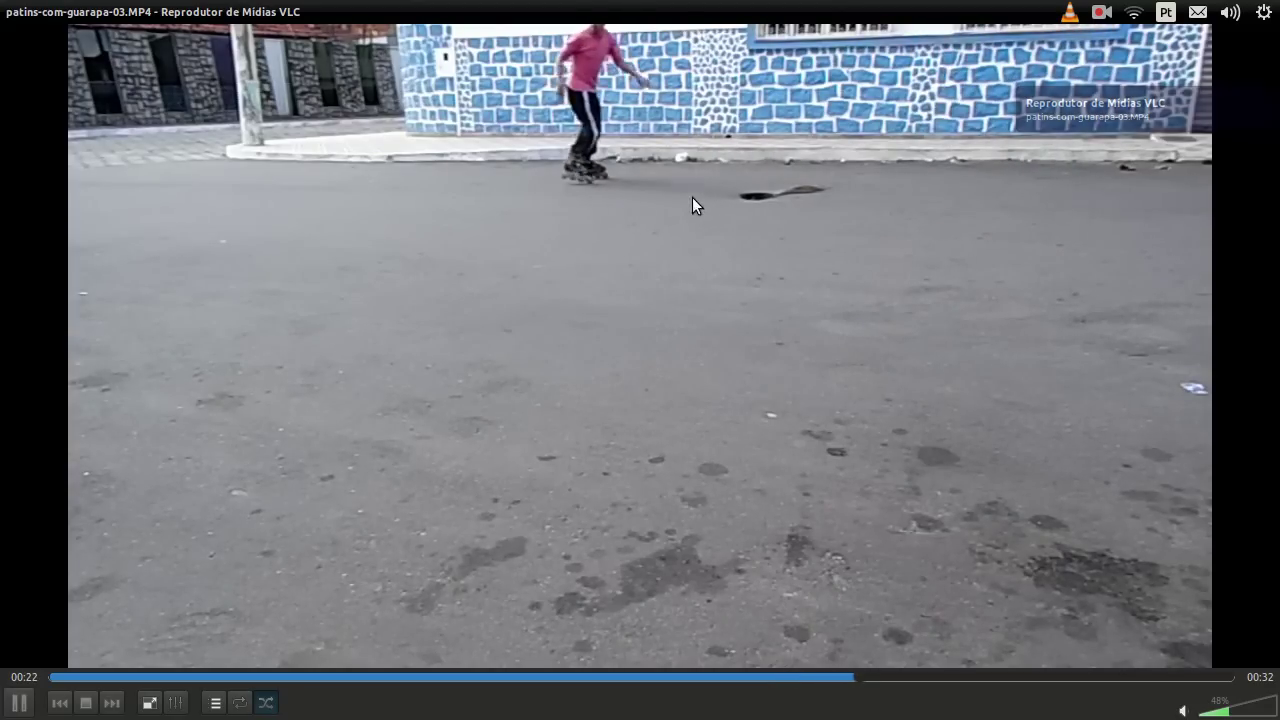
pyautogui.press('space')
pyautogui.hotkey('alt', 'F4')
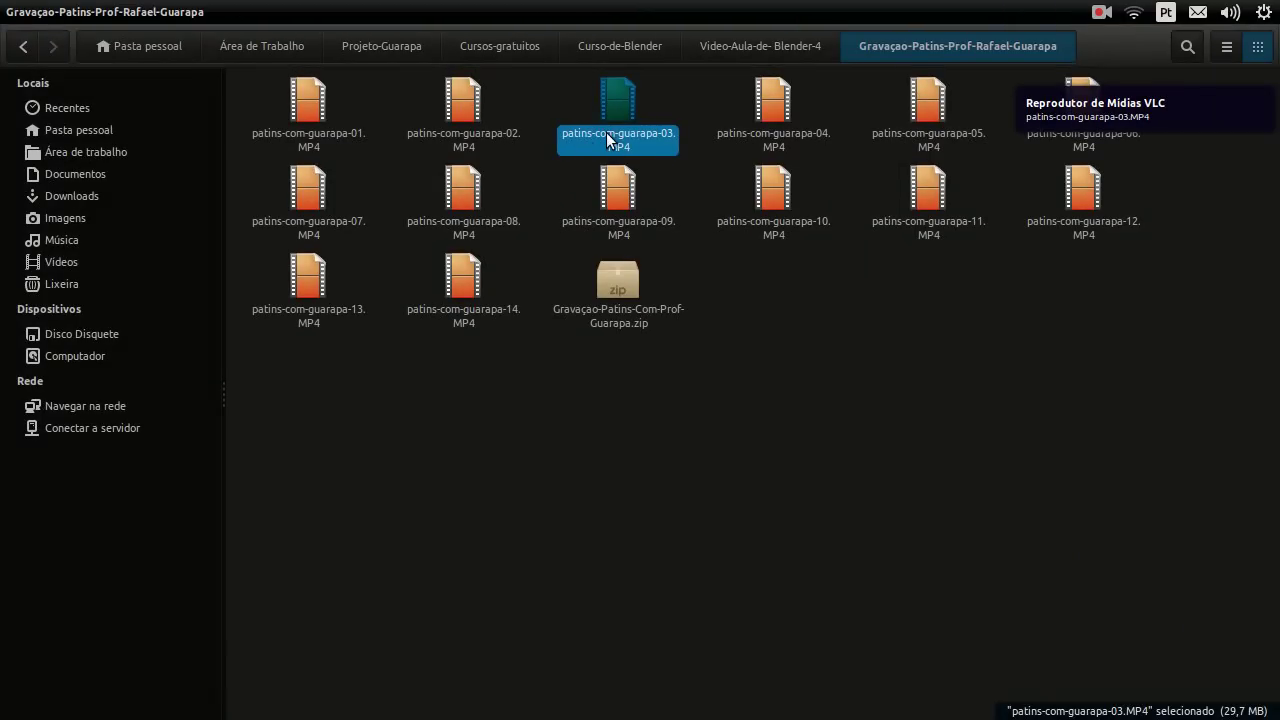
# Step: Drag clip 03 into Blender's sequencer and place the playhead at frame 2318
pyautogui.moveTo(614, 118)
pyautogui.mouseDown()
pyautogui.moveTo(784, 583)
pyautogui.moveTo(804, 429)
pyautogui.mouseUp()
pyautogui.hotkey('alt', 'Tab')
pyautogui.keyDown('shift'); pyautogui.scroll(-2, 778, 445); pyautogui.keyUp('shift')
pyautogui.keyDown('shift'); pyautogui.scroll(2, 771, 448); pyautogui.keyUp('shift')
pyautogui.keyDown('shift'); pyautogui.scroll(1, 775, 450); pyautogui.keyUp('shift')
pyautogui.moveTo(790, 415)
pyautogui.mouseDown()
pyautogui.moveTo(914, 427)
pyautogui.moveTo(900, 429)
pyautogui.mouseUp()
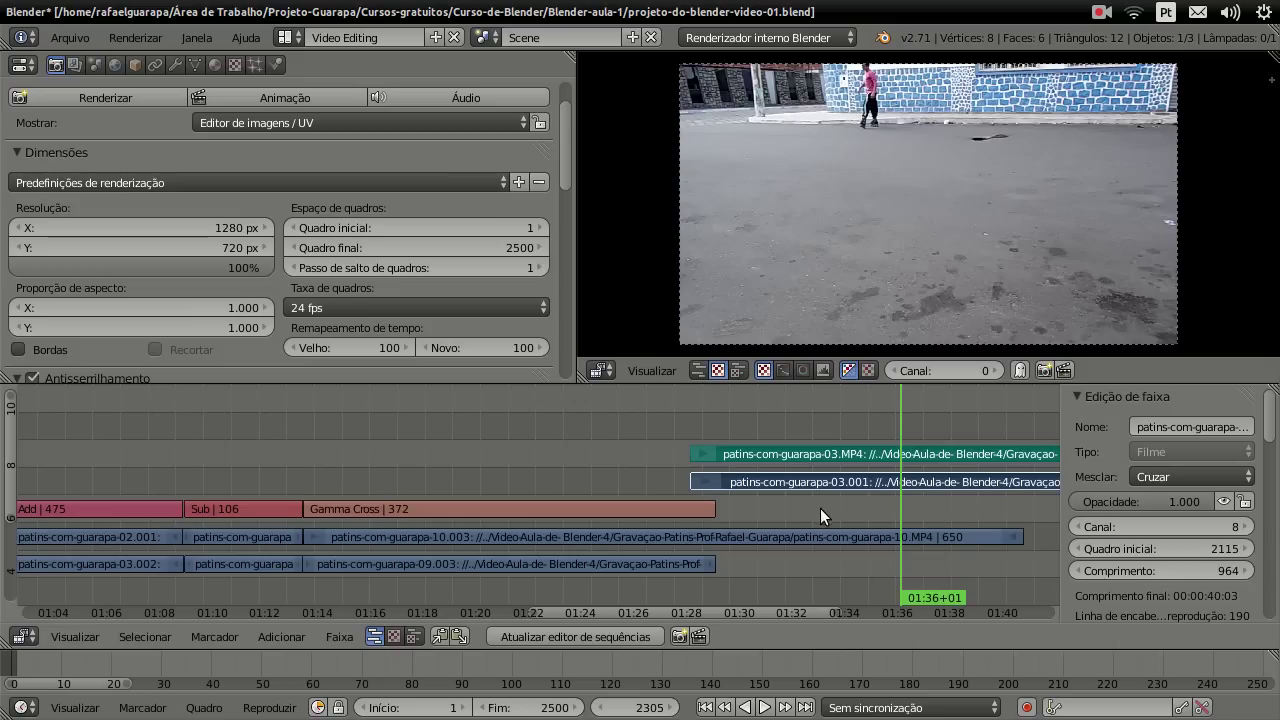
# Step: Delete the teal sound strip on channel 9 and move the clip 03 movie strip later
pyautogui.rightClick(830, 448)
pyautogui.press('x')
pyautogui.click(830, 448)
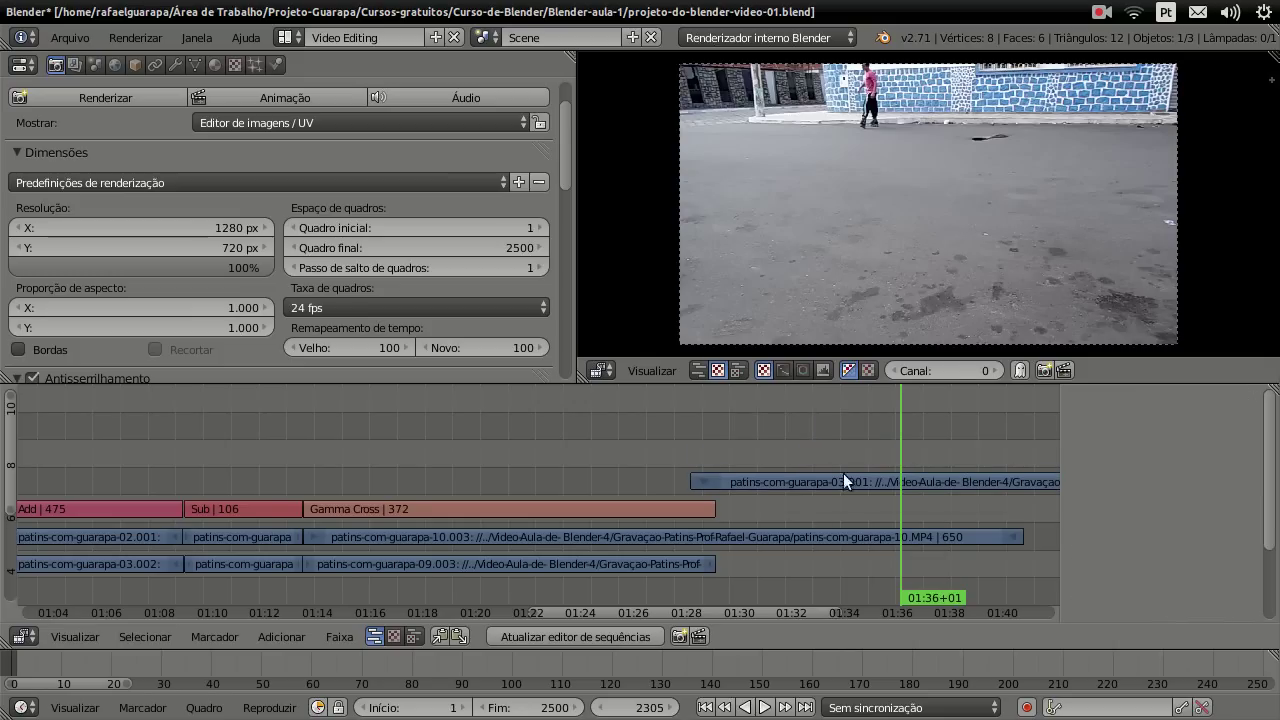
pyautogui.moveTo(642, 612); pyautogui.dragTo(736, 620)
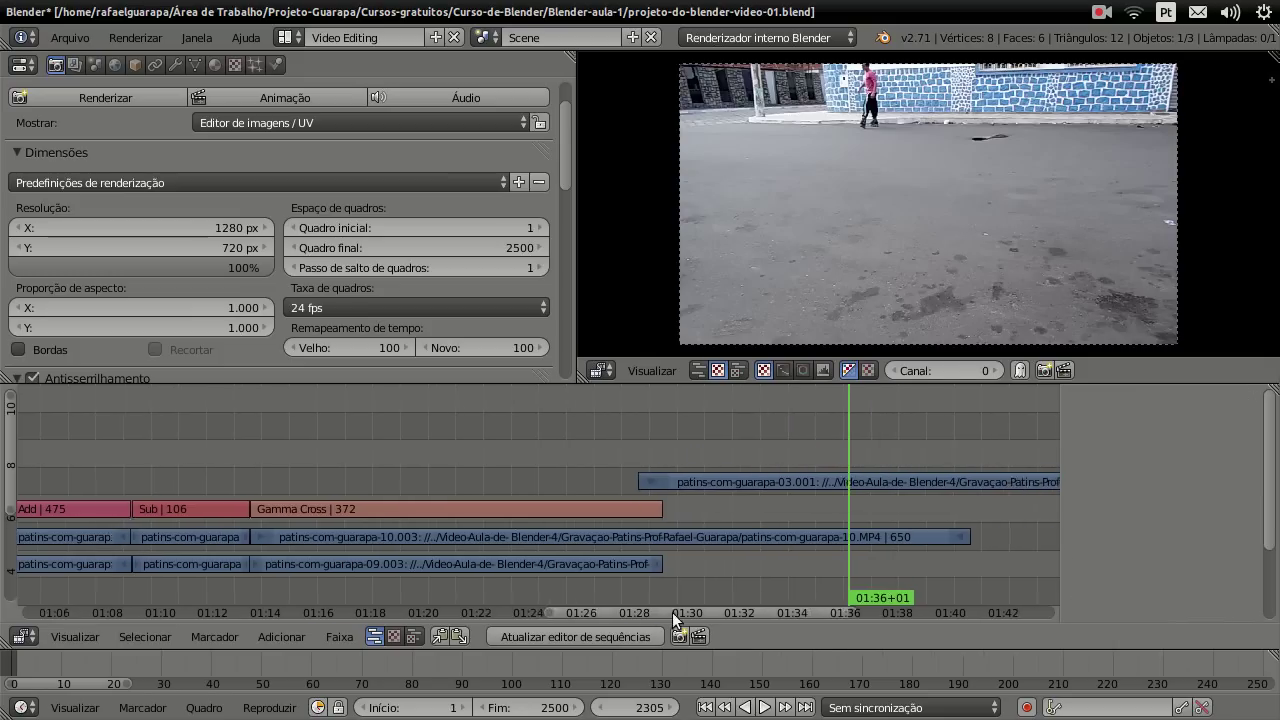
pyautogui.moveTo(557, 483); pyautogui.dragTo(746, 483, button='right')
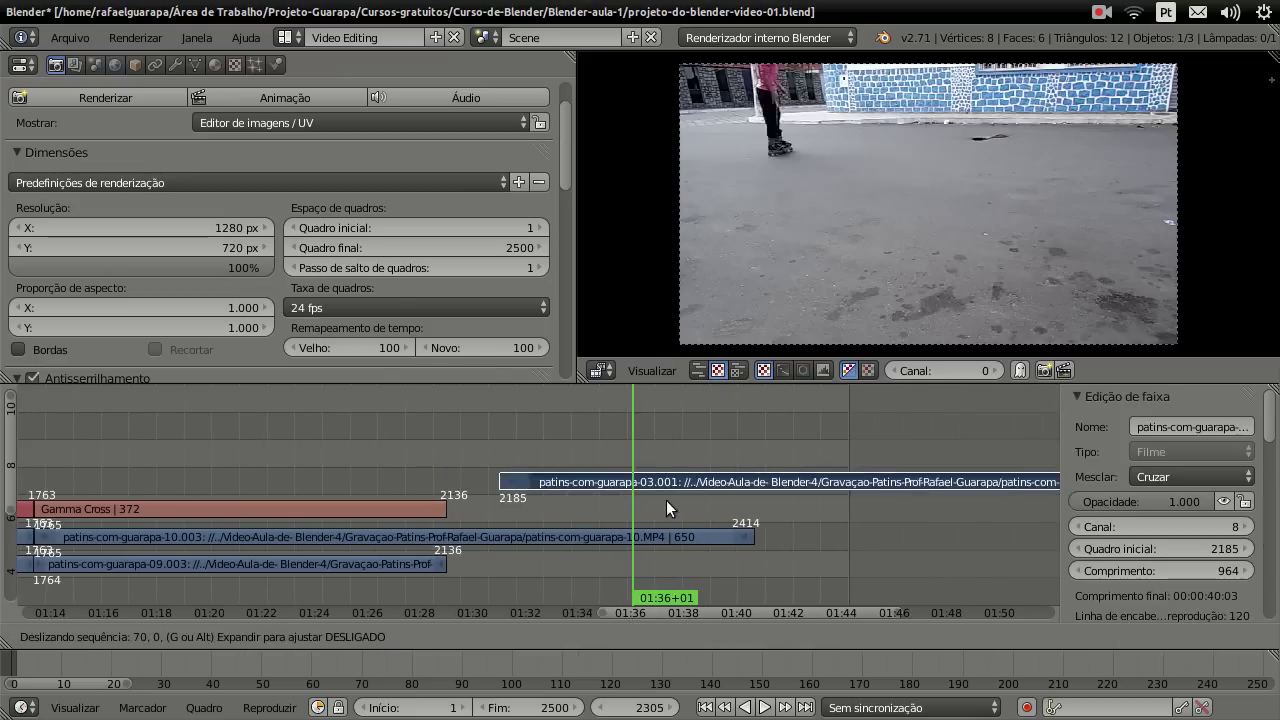
pyautogui.click(560, 478)
pyautogui.moveTo(510, 470)
pyautogui.mouseDown()
pyautogui.moveTo(374, 470)
pyautogui.moveTo(777, 485)
pyautogui.mouseUp()
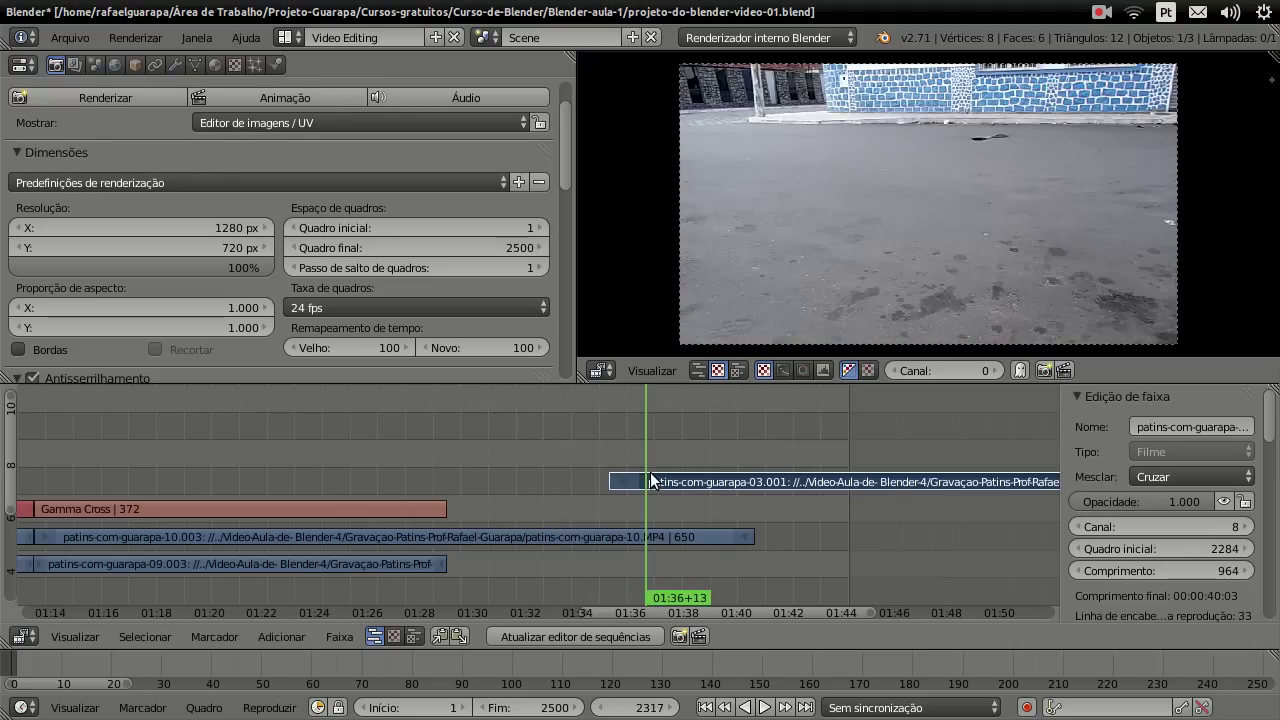
# Step: Move the clip 03 strip down to channel 7 at frame 2417, playhead near 2508
pyautogui.press('g')
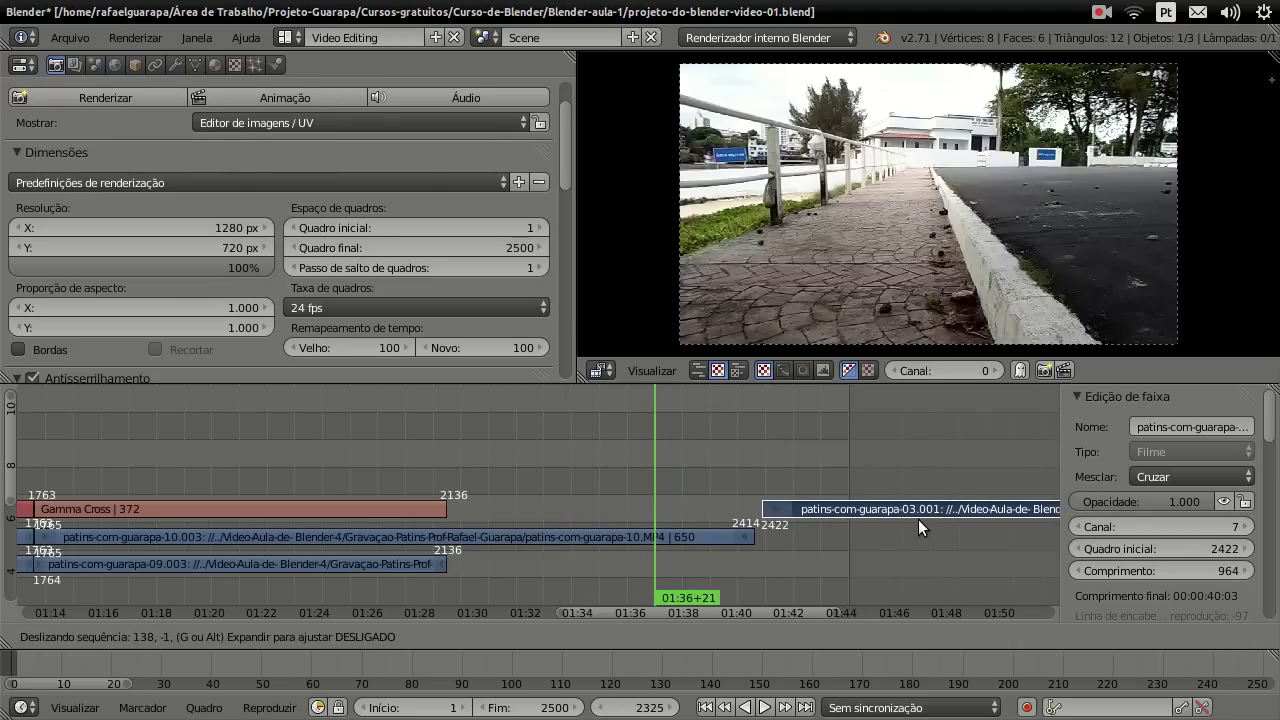
pyautogui.click(912, 517)
pyautogui.moveTo(756, 487)
pyautogui.mouseDown()
pyautogui.moveTo(850, 491)
pyautogui.moveTo(876, 560)
pyautogui.mouseUp()
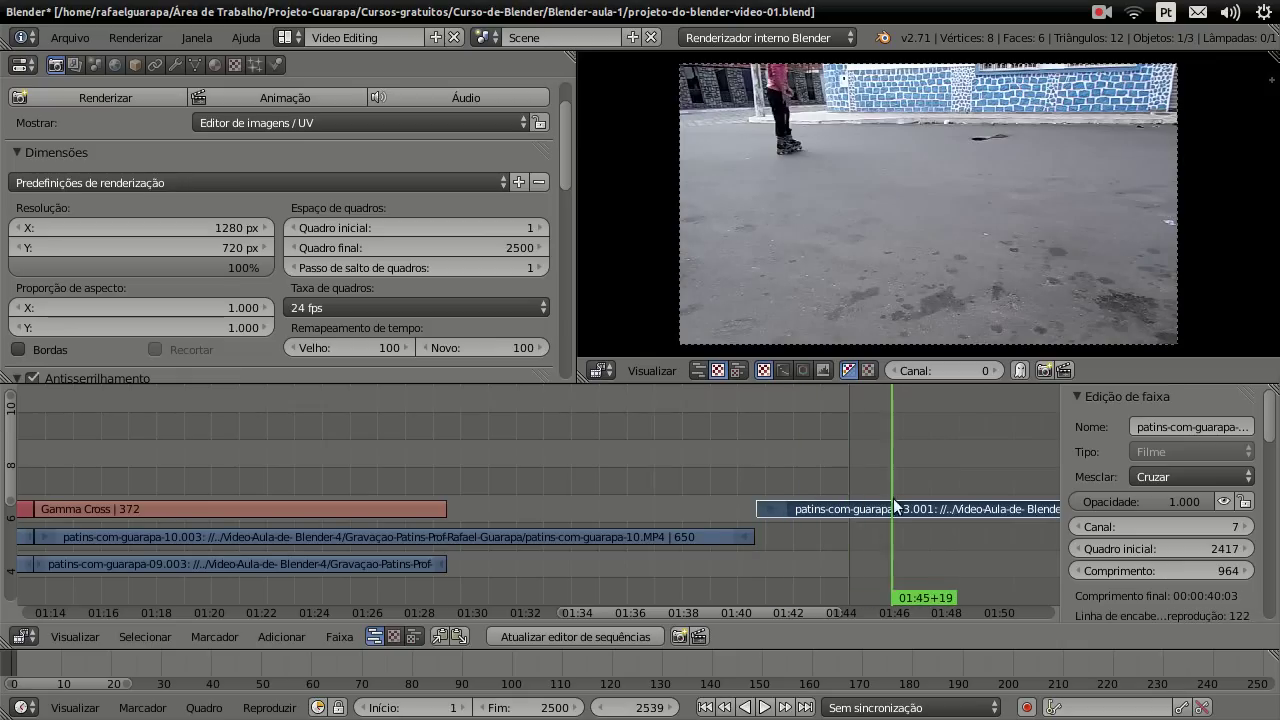
pyautogui.keyDown('ctrl'); pyautogui.scroll(-3, 808, 611); pyautogui.keyUp('ctrl')
pyautogui.keyDown('ctrl'); pyautogui.scroll(-1, 866, 623); pyautogui.keyUp('ctrl')
pyautogui.keyDown('ctrl'); pyautogui.scroll(1, 884, 627); pyautogui.keyUp('ctrl')
pyautogui.moveTo(657, 472)
pyautogui.mouseDown()
pyautogui.moveTo(594, 459)
pyautogui.moveTo(669, 492)
pyautogui.mouseUp()
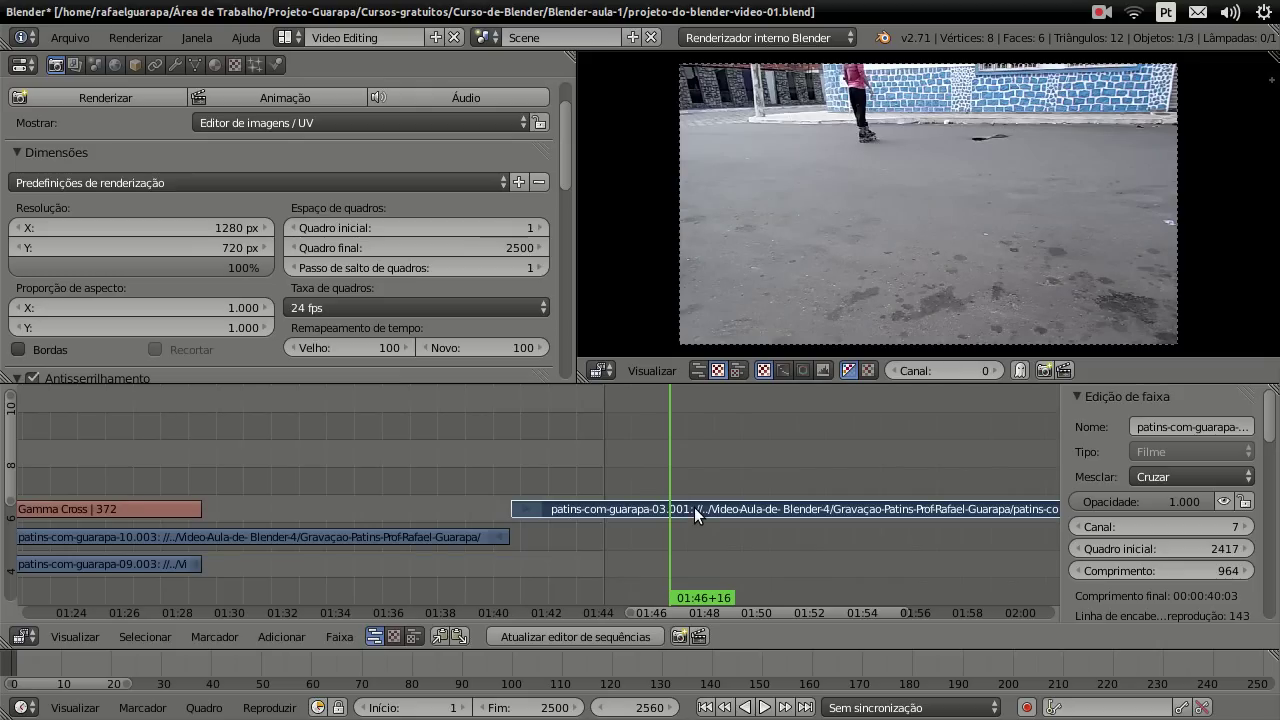
# Step: Cut the strip at the playhead, delete 03.001, and slide 03.003 about 150 frames earlier
pyautogui.press('k')
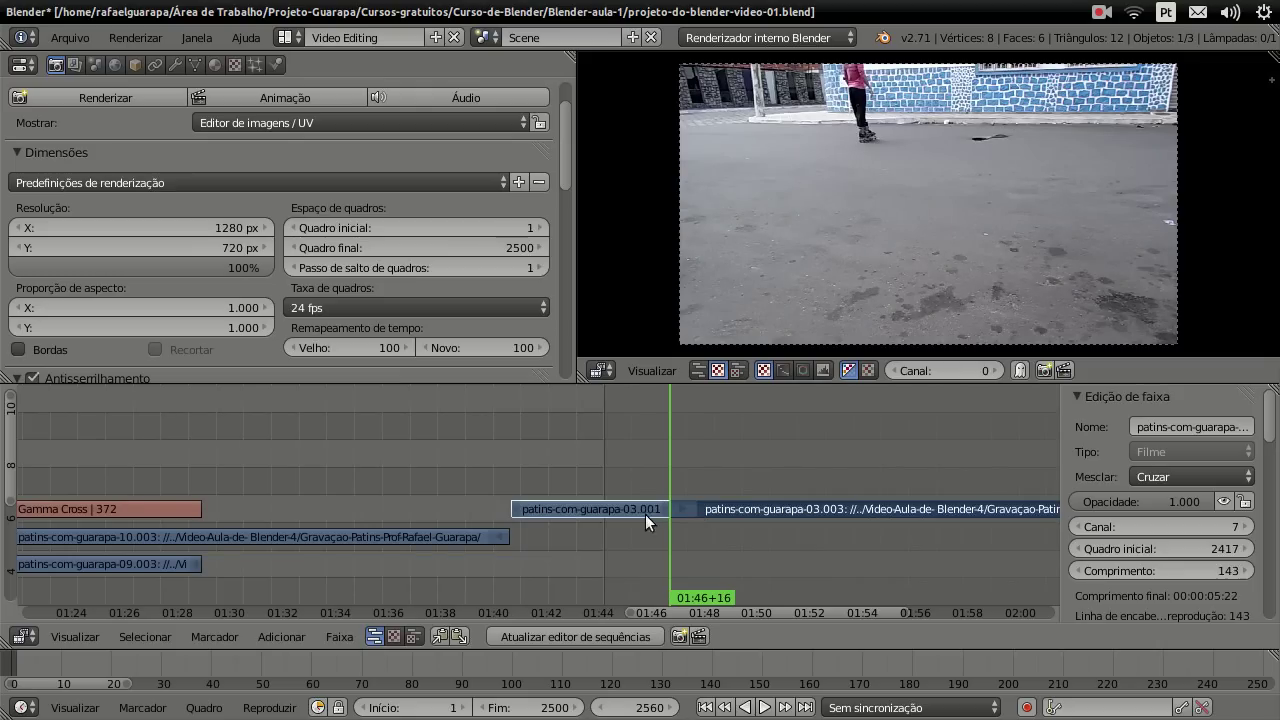
pyautogui.rightClick(611, 514)
pyautogui.press('x')
pyautogui.click(604, 526)
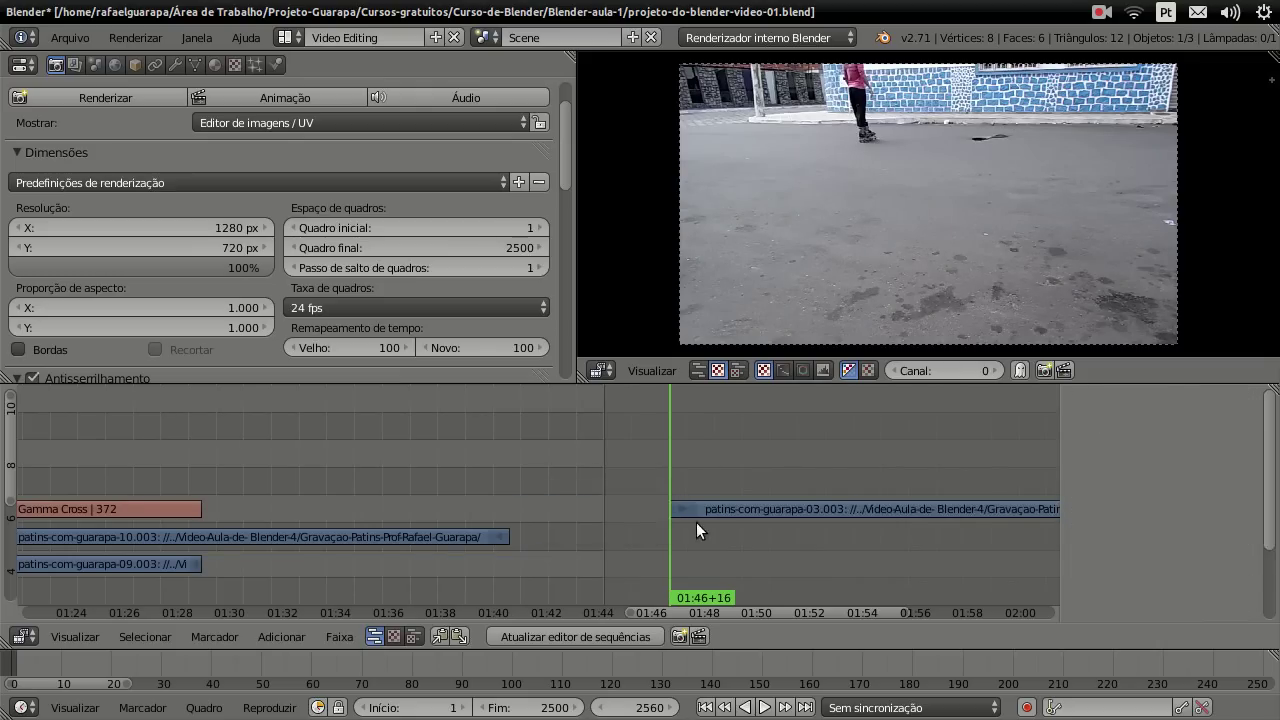
pyautogui.moveTo(726, 504); pyautogui.dragTo(560, 492, button='right')
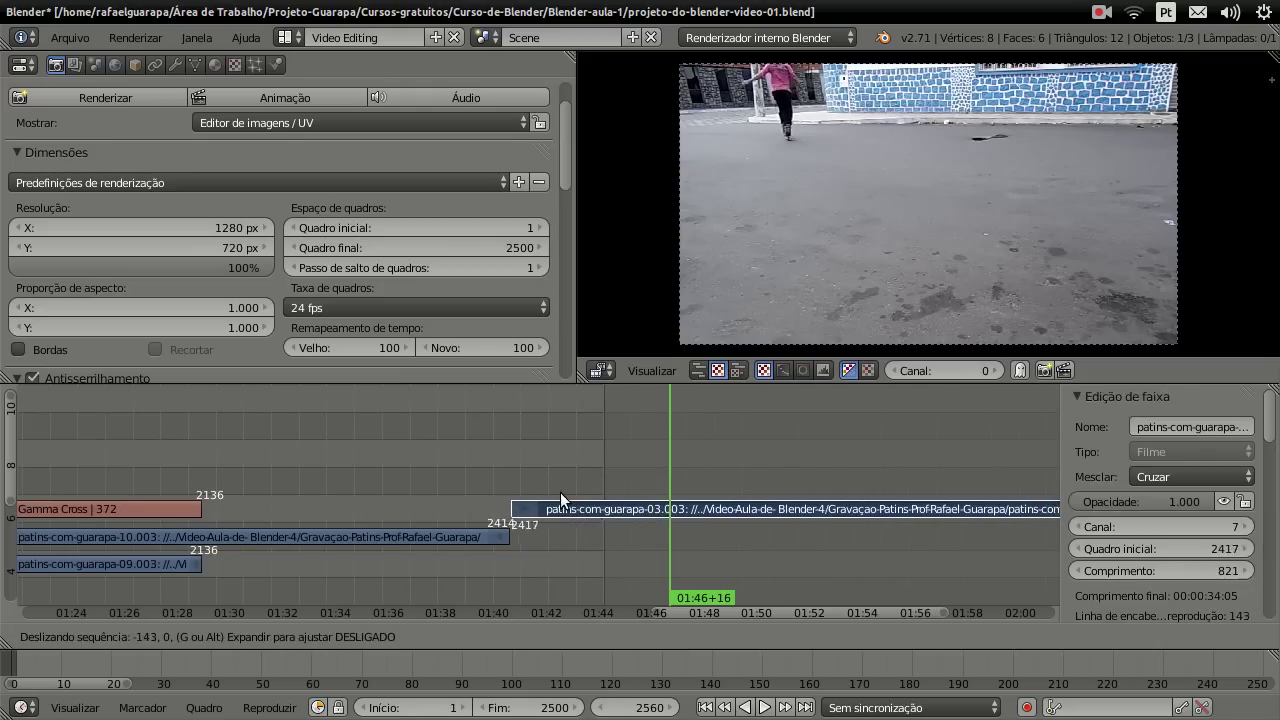
pyautogui.click(560, 492)
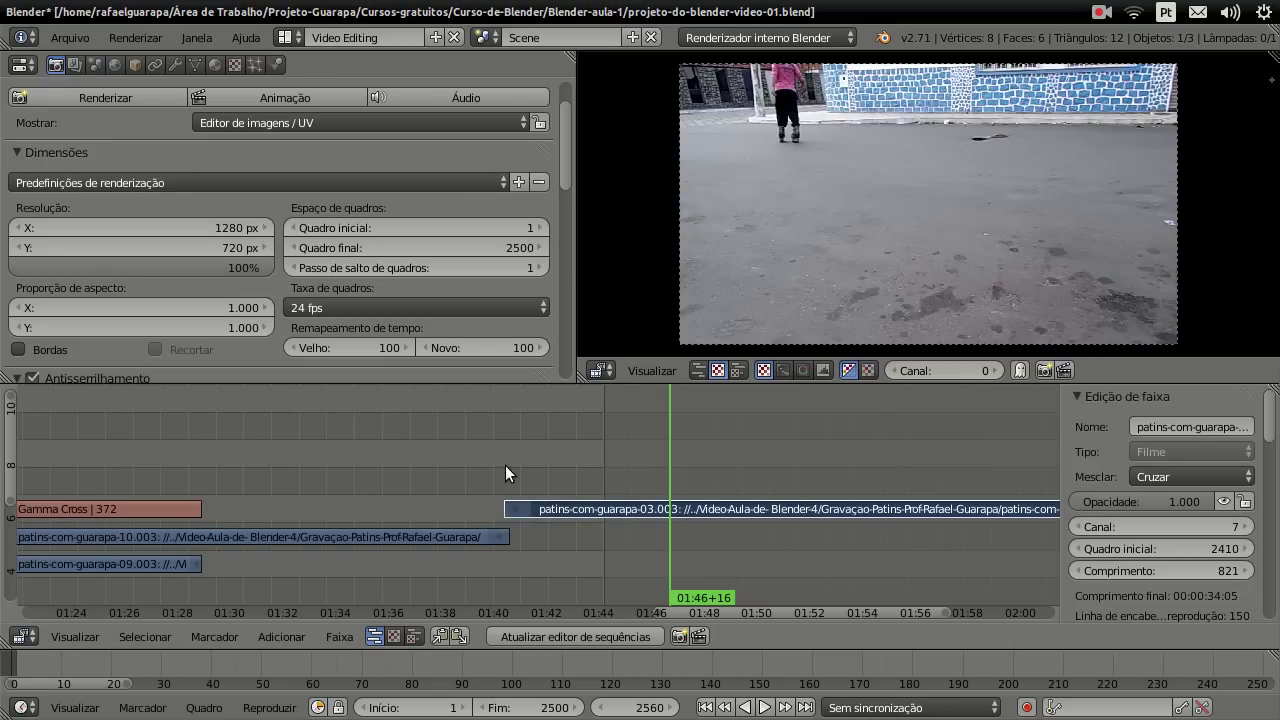
pyautogui.click(511, 465)
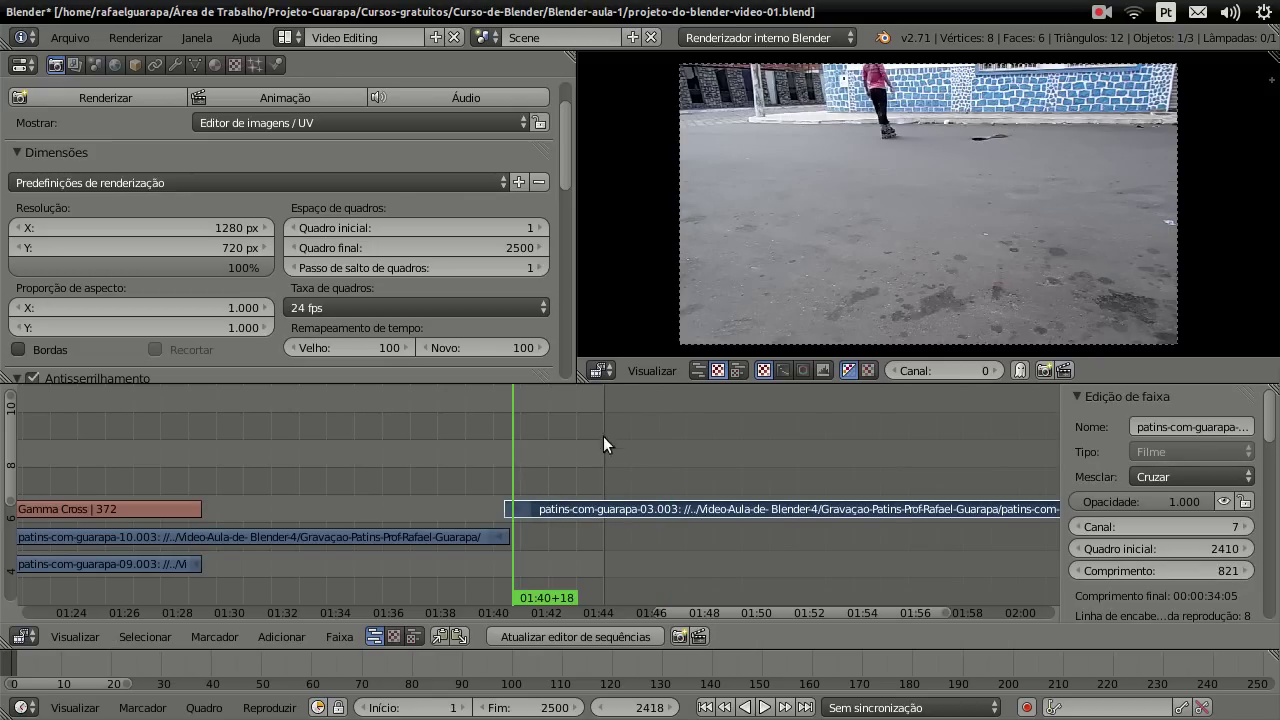
# Step: Set the scene's end frame (Fim) to 3000
pyautogui.click(536, 704)
pyautogui.write('3000')
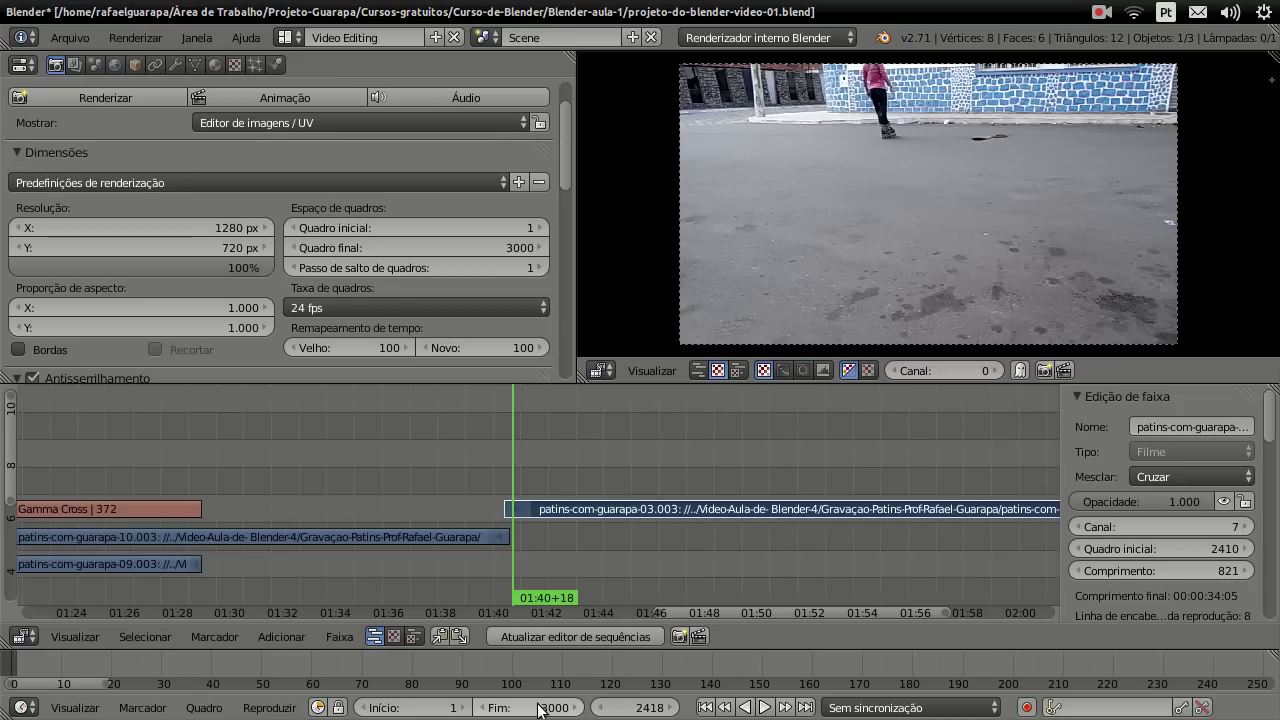
pyautogui.press('Return')
# Step: Scrub through the moved clip to frame 2615, then bring up the recordings folder in Files
pyautogui.moveTo(548, 456); pyautogui.dragTo(706, 440)
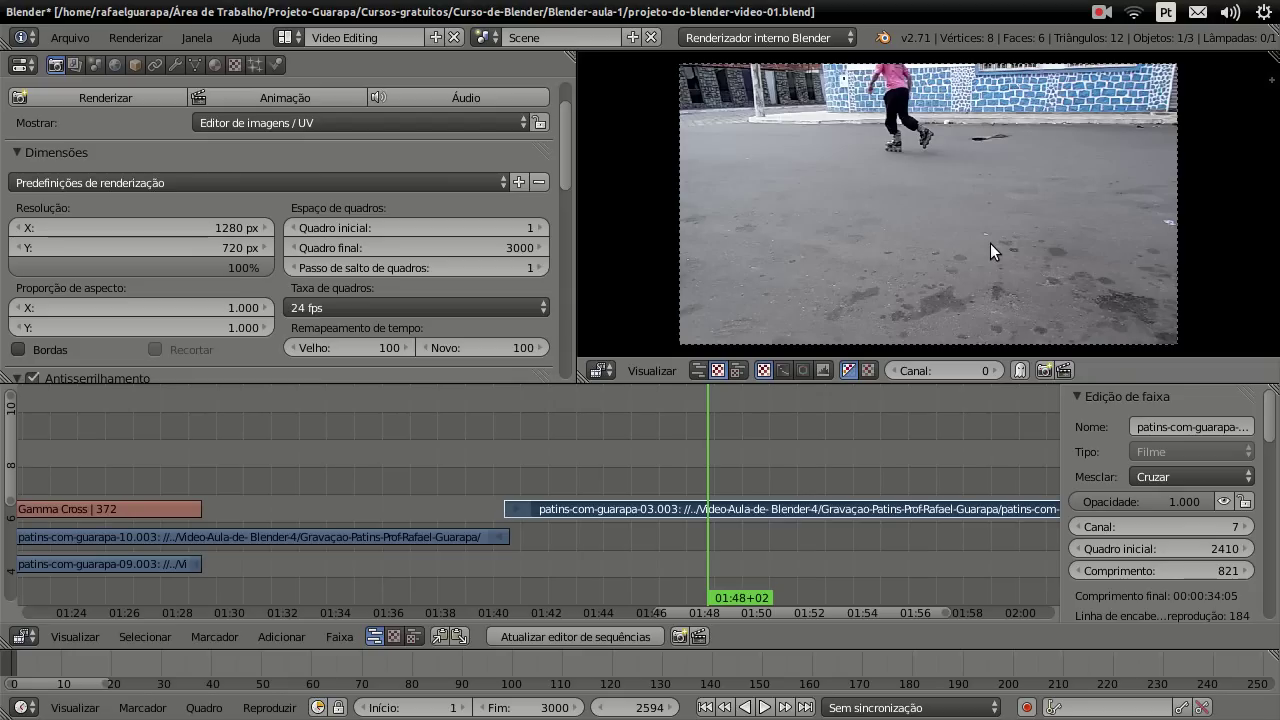
pyautogui.click(825, 490)
pyautogui.moveTo(845, 492); pyautogui.dragTo(895, 492)
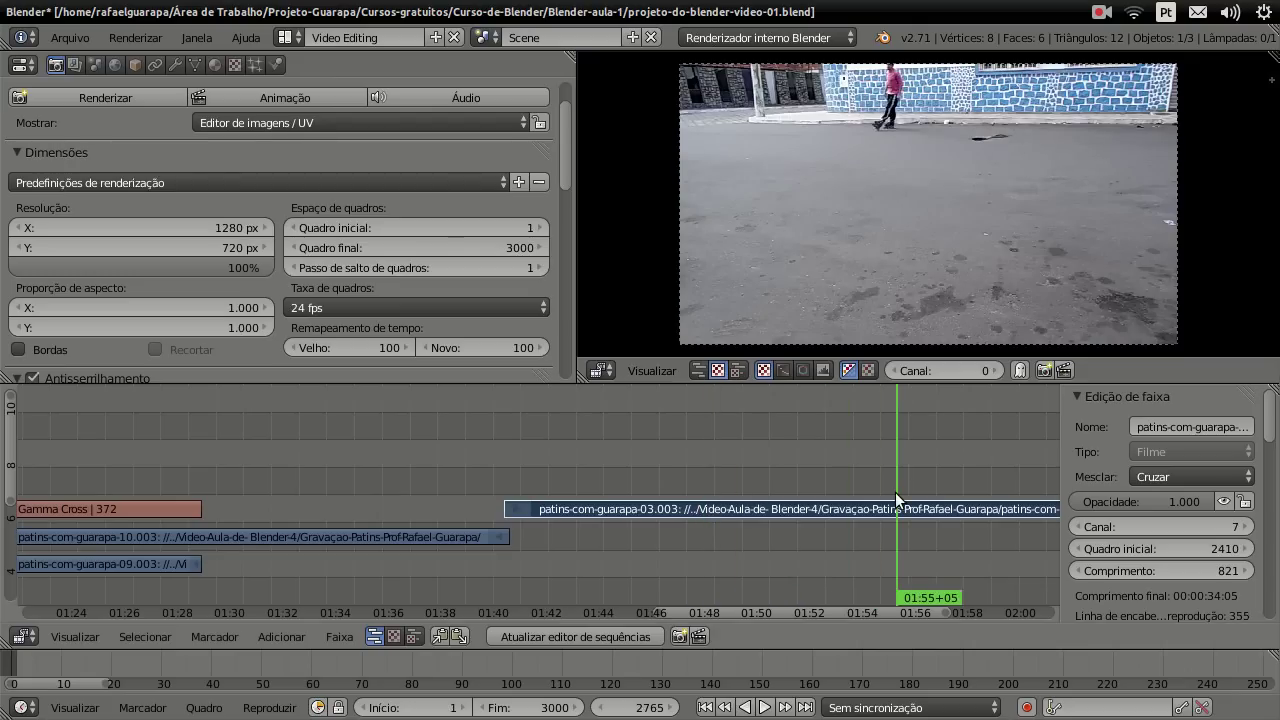
pyautogui.click(823, 505)
pyautogui.moveTo(775, 510); pyautogui.dragTo(731, 505)
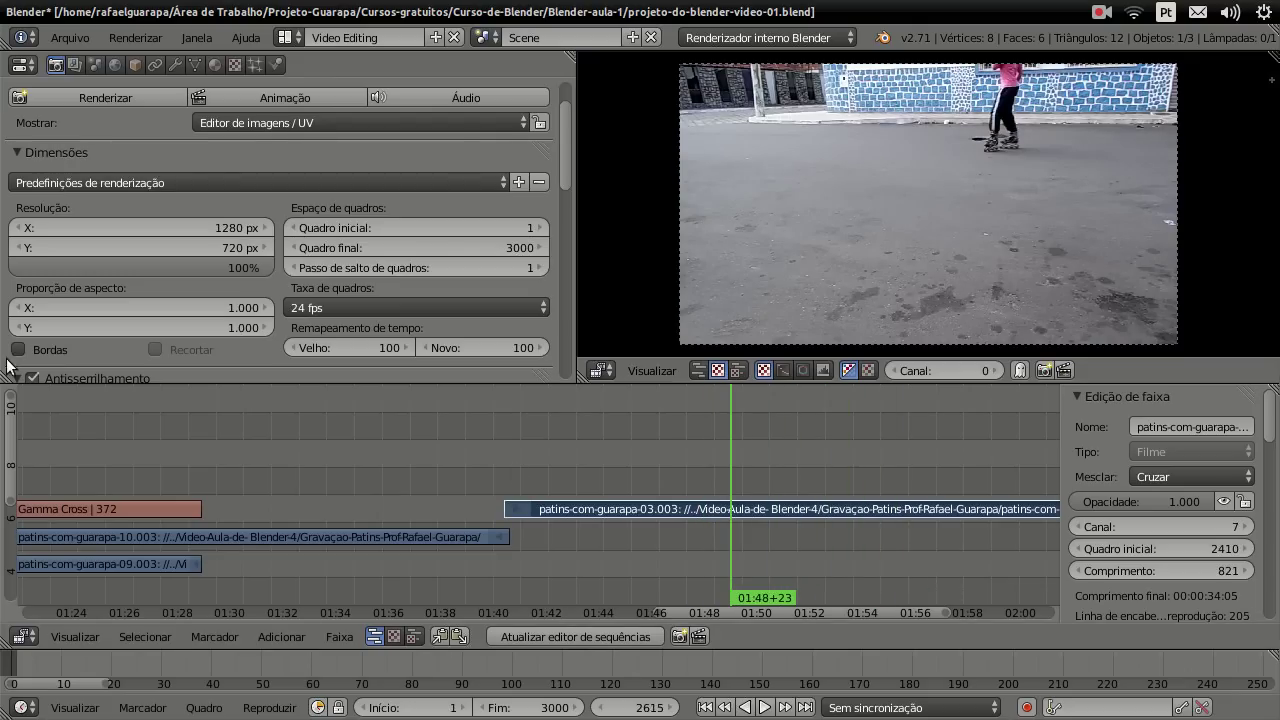
pyautogui.click(20, 118)
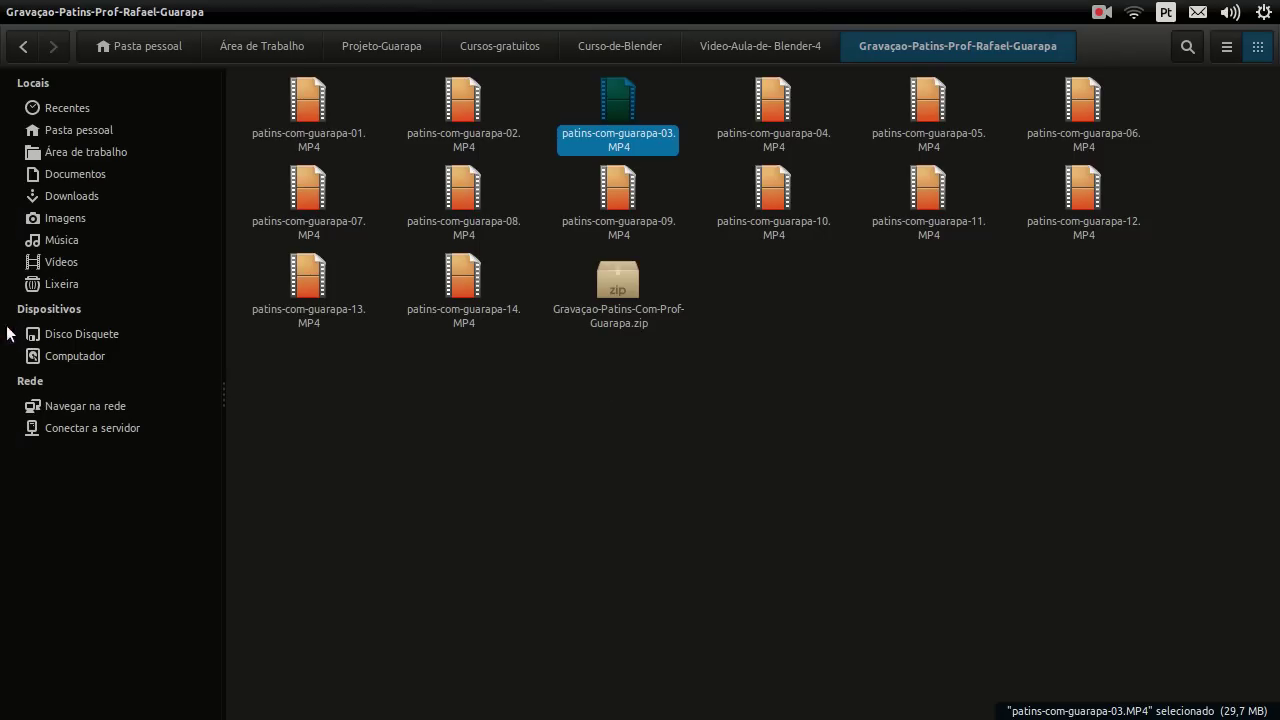
# Step: Switch from Files back to the Blender sequencer window
pyautogui.click(30, 485)
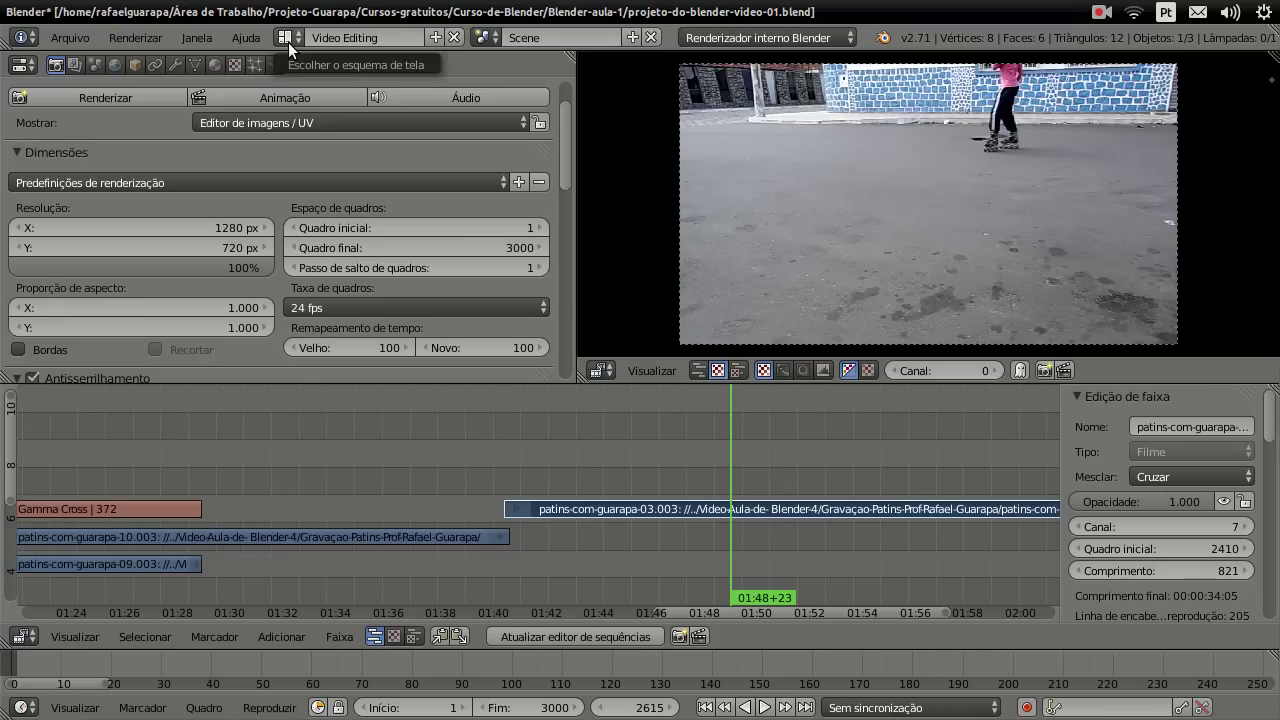
# Step: Change the screen layout from Video Editing to Default
pyautogui.click(288, 42)
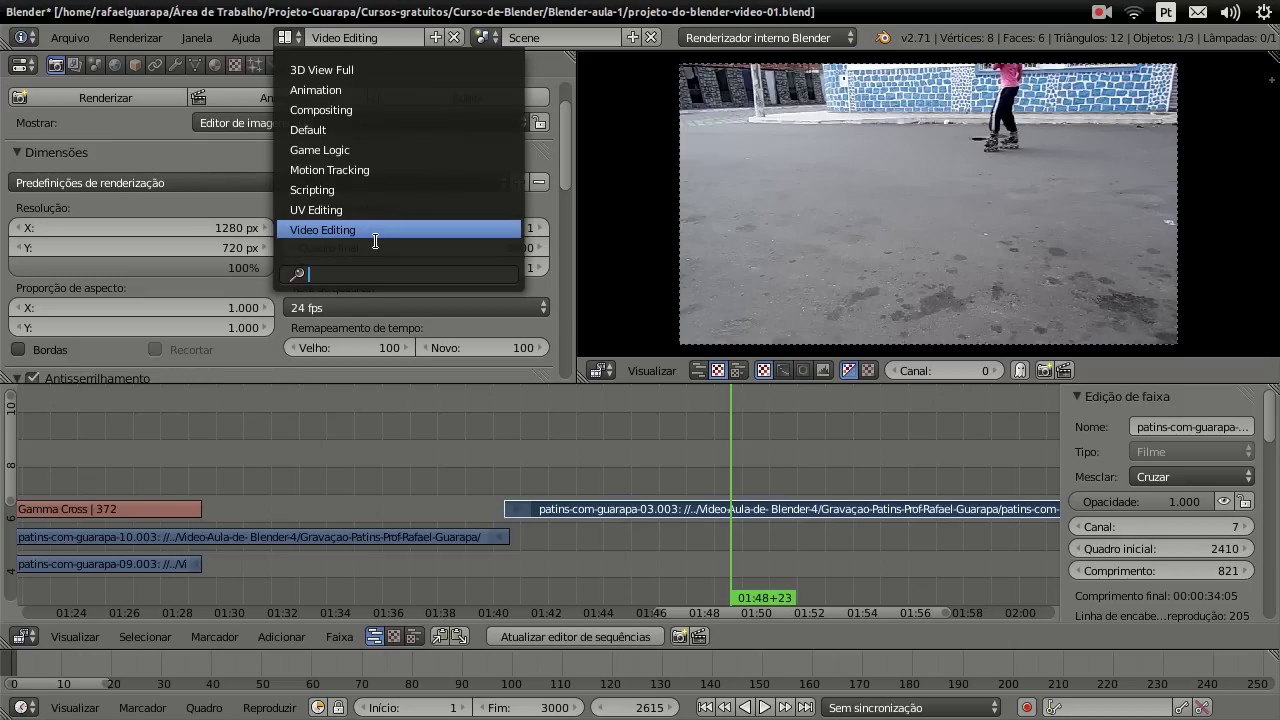
pyautogui.click(372, 133)
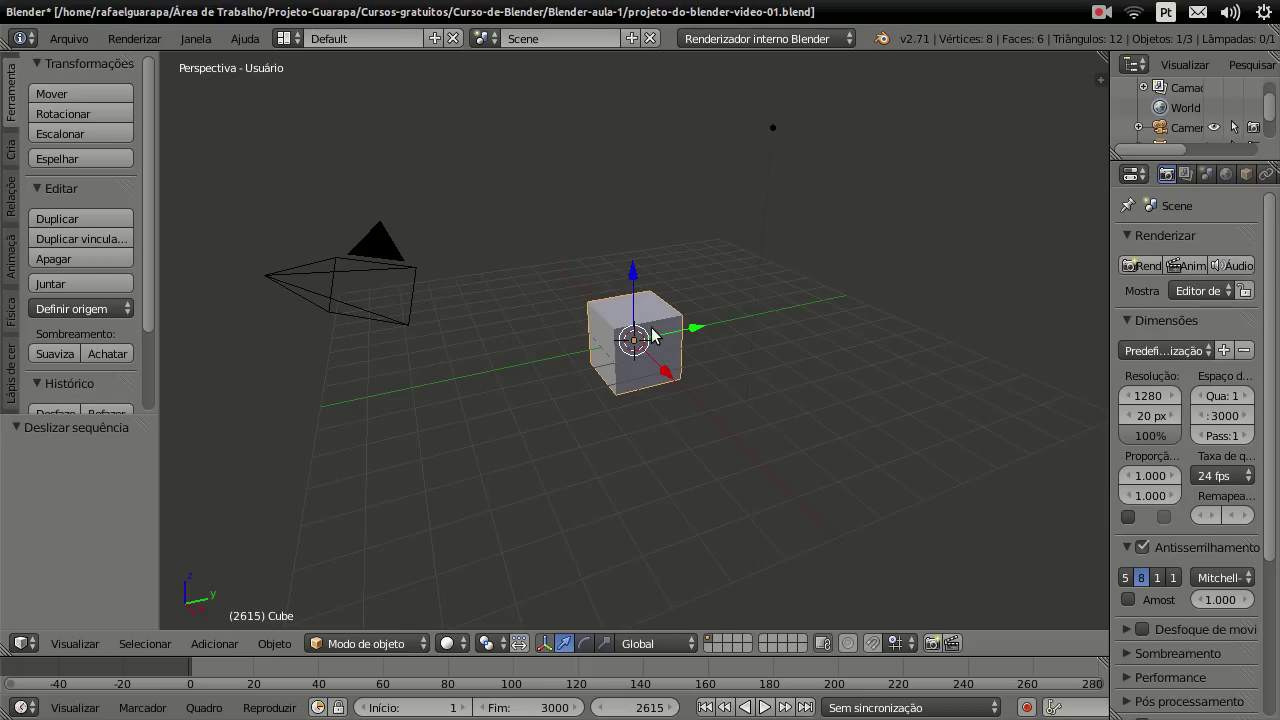
# Step: Move the default cube twice, reset its move offsets to zero, then delete it with X
pyautogui.press('g')
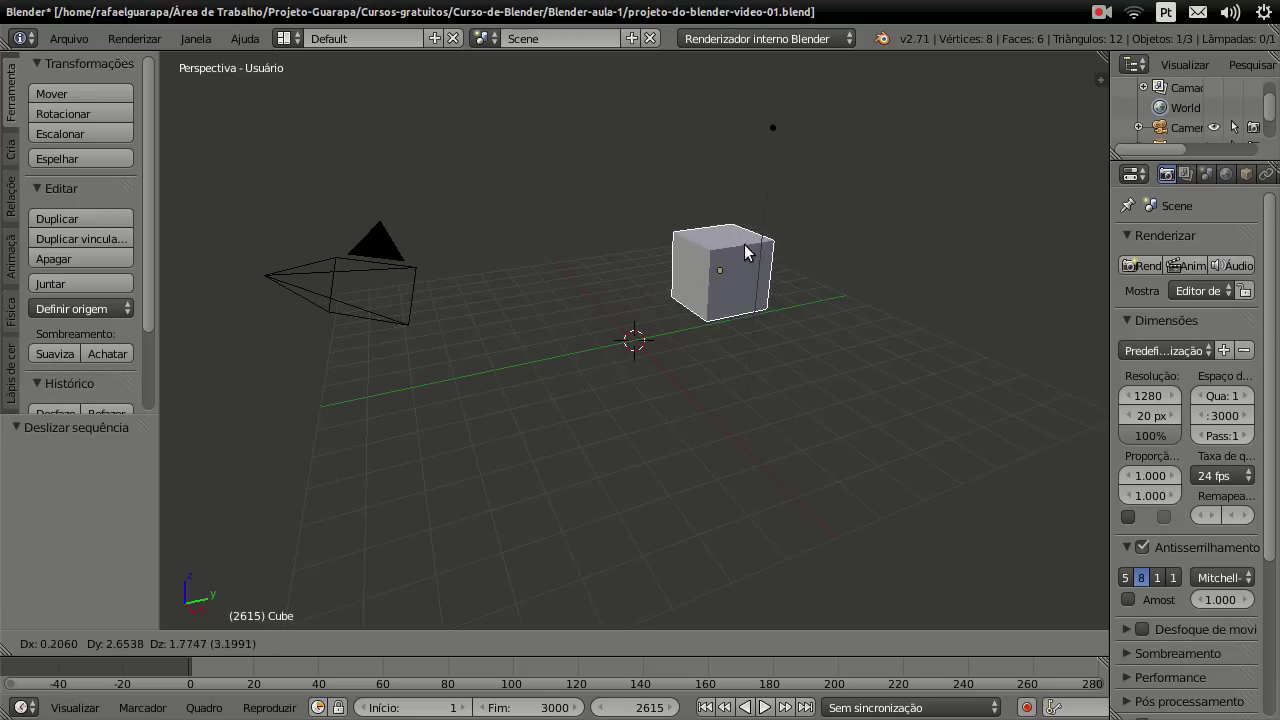
pyautogui.click(658, 170)
pyautogui.press('g')
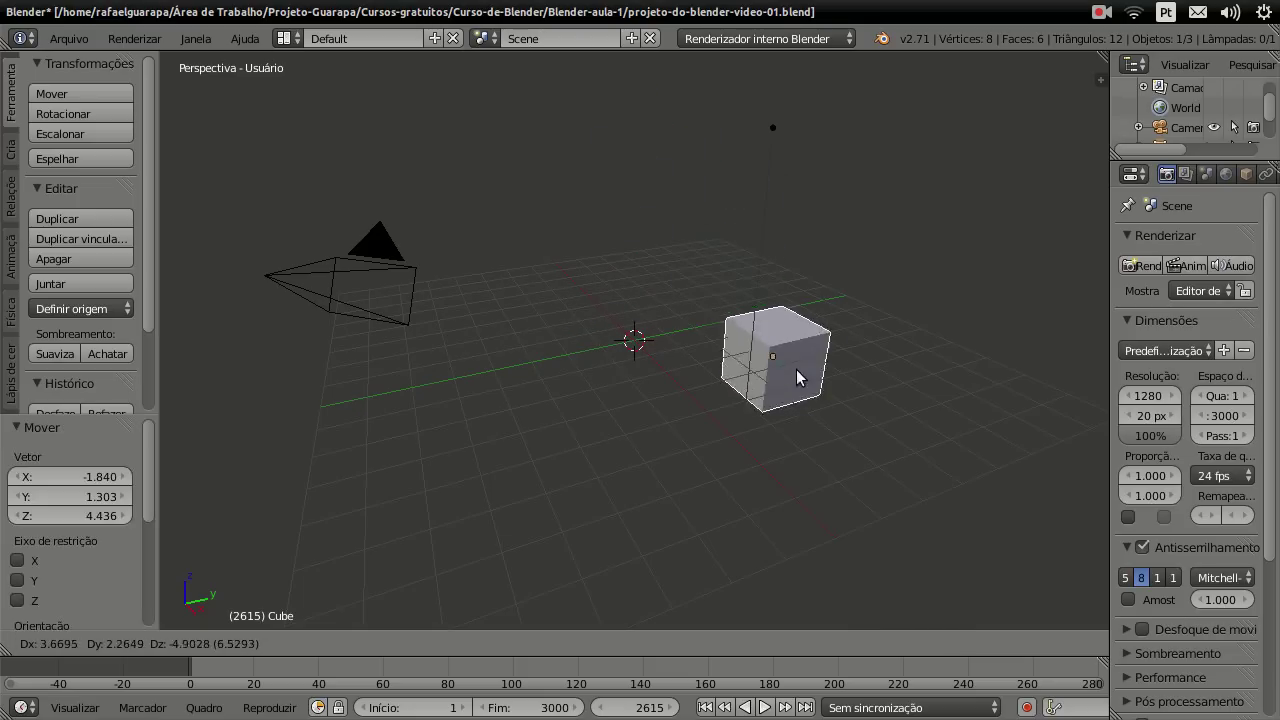
pyautogui.click(675, 303)
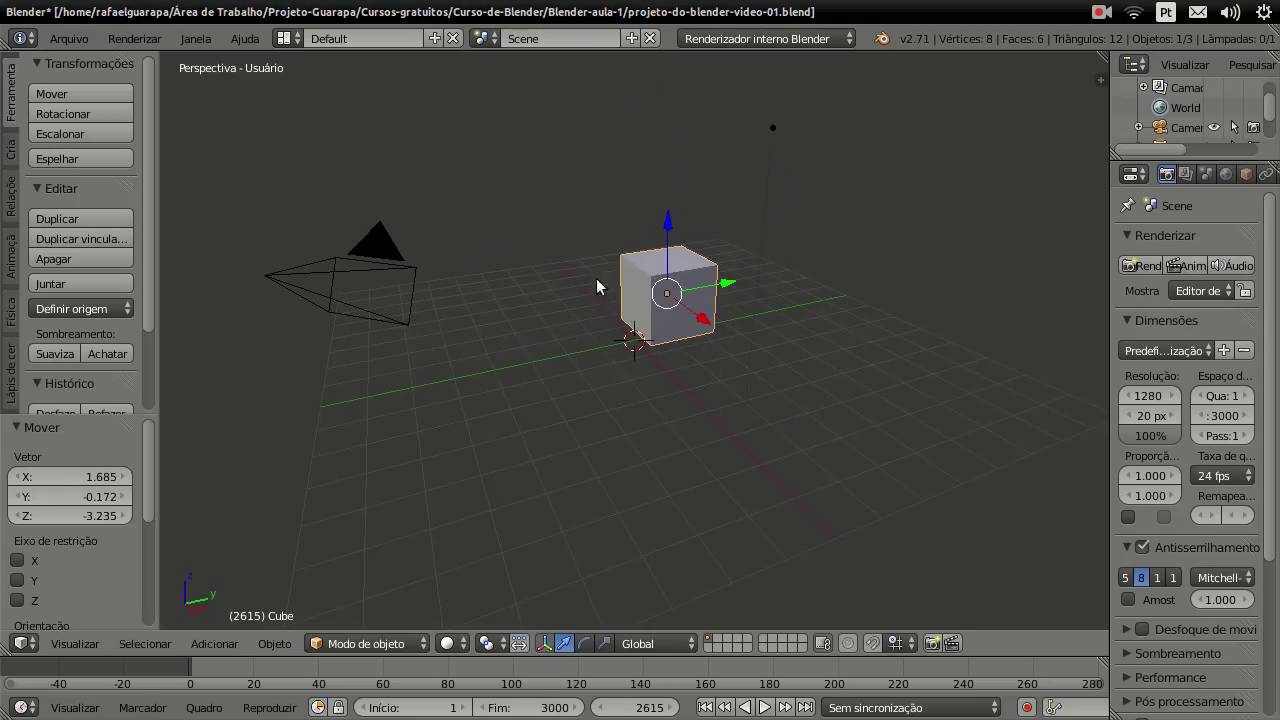
pyautogui.click(674, 302)
pyautogui.press('x')
pyautogui.click(665, 302)
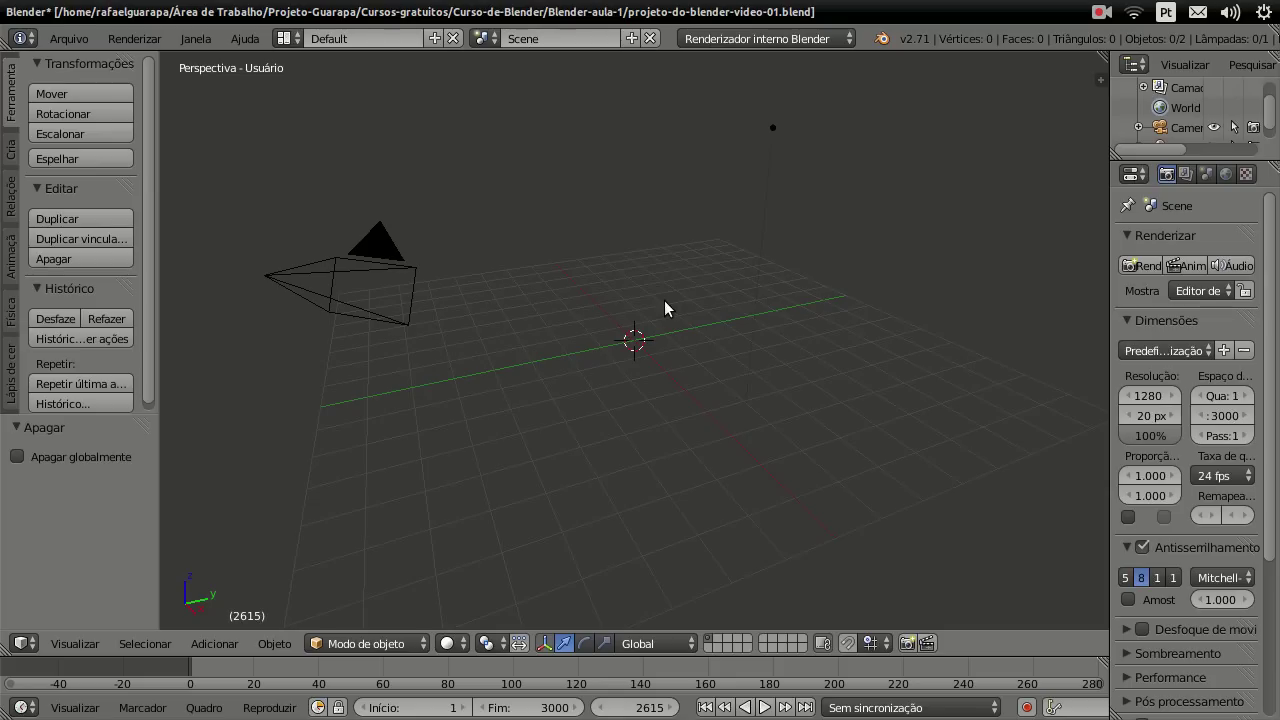
# Step: In Top view, add a Text object at the scene origin
pyautogui.press('KP_7')
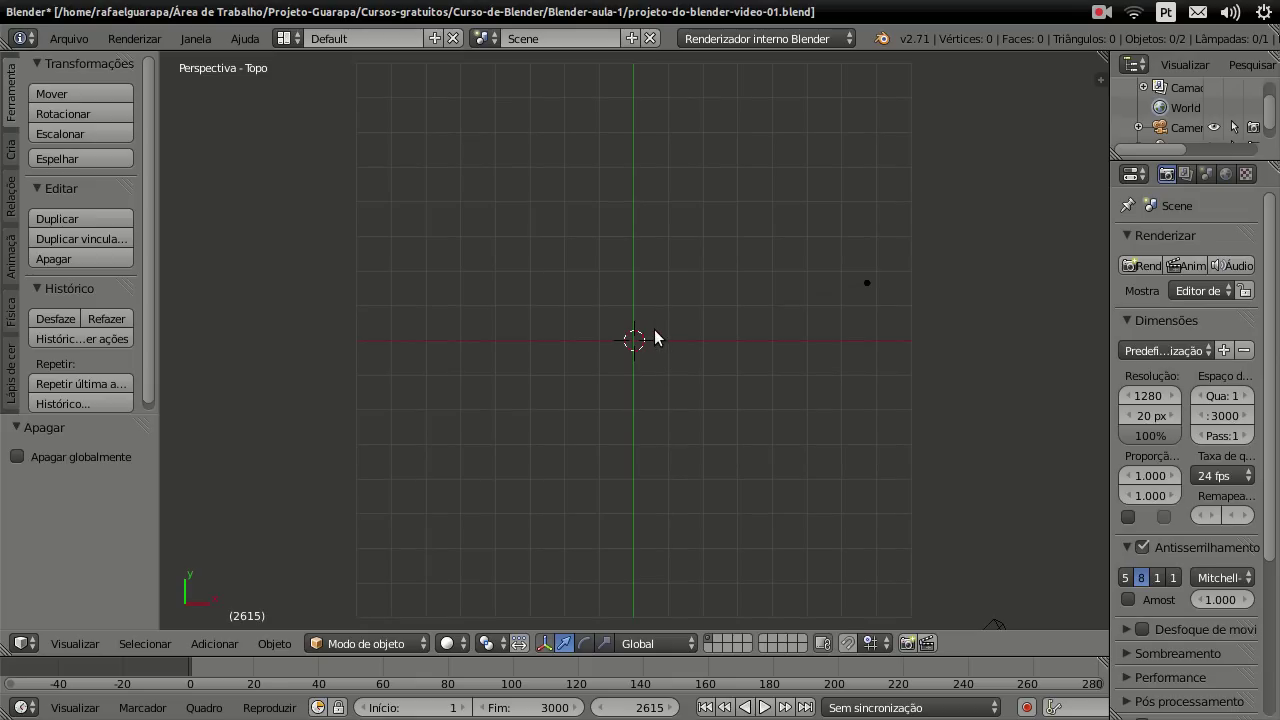
pyautogui.hotkey('shift', 'a')
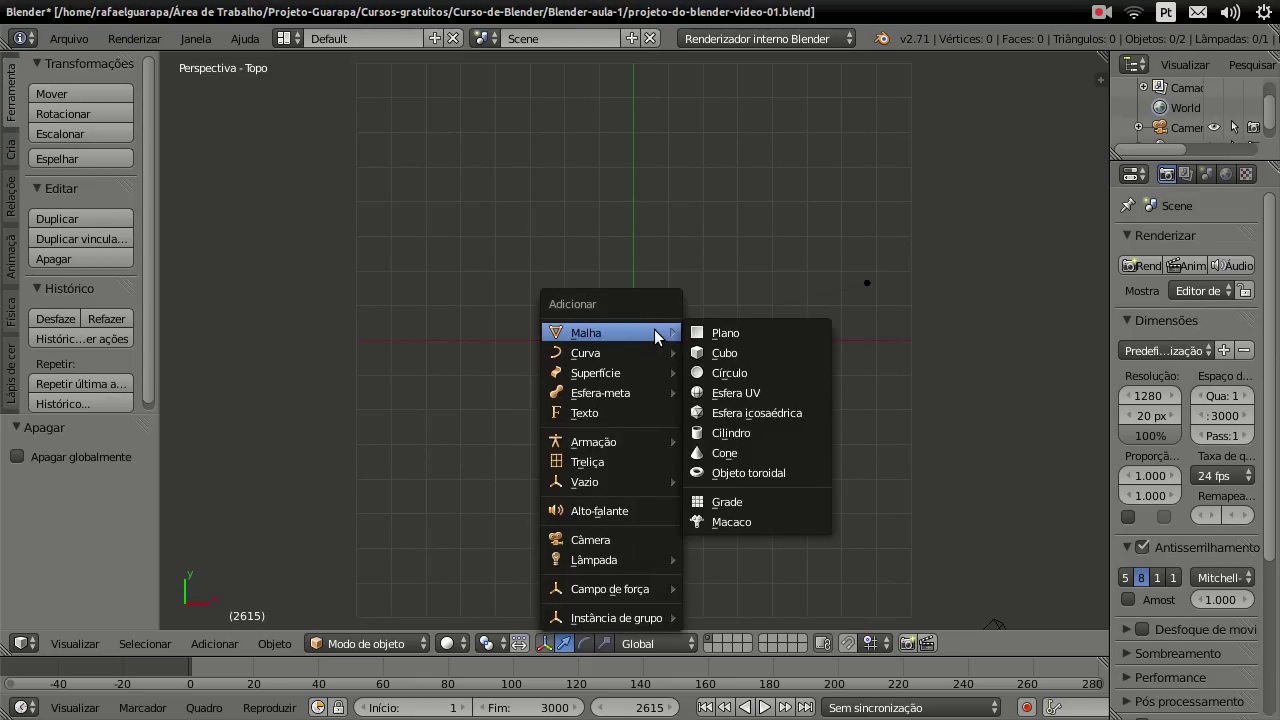
pyautogui.click(659, 265)
pyautogui.hotkey('shift', 'a')
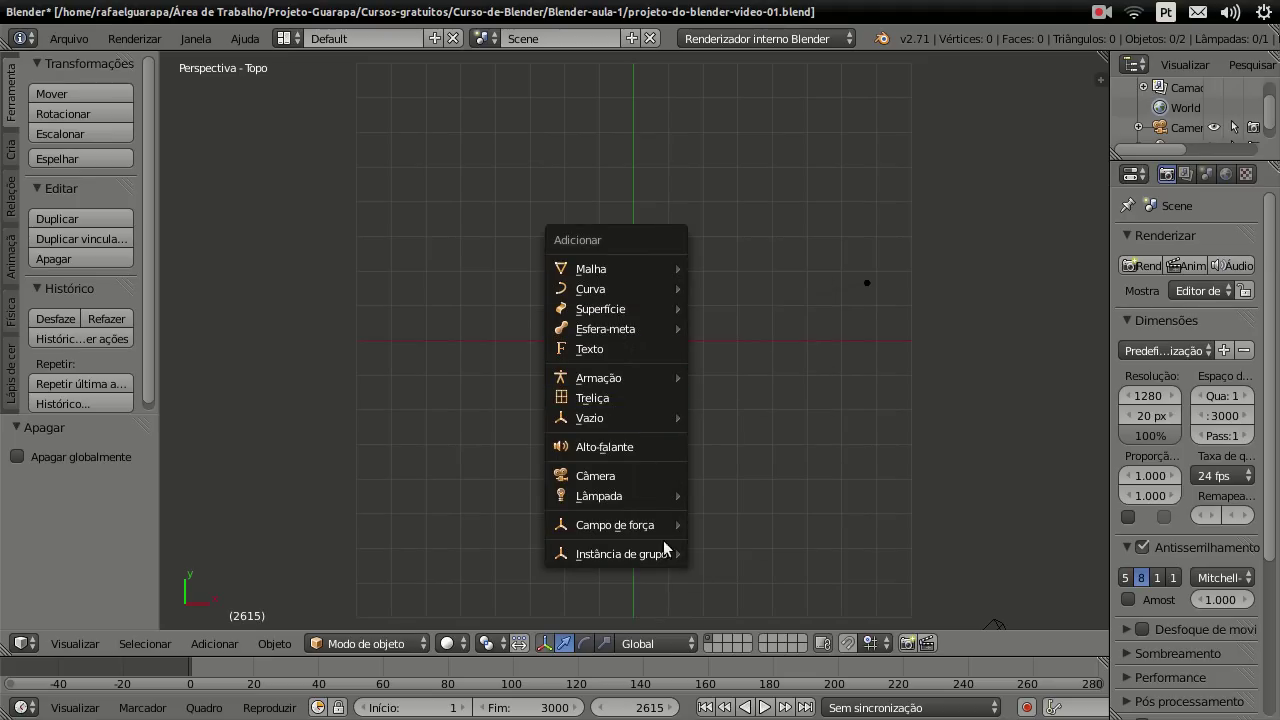
pyautogui.moveTo(599, 497)
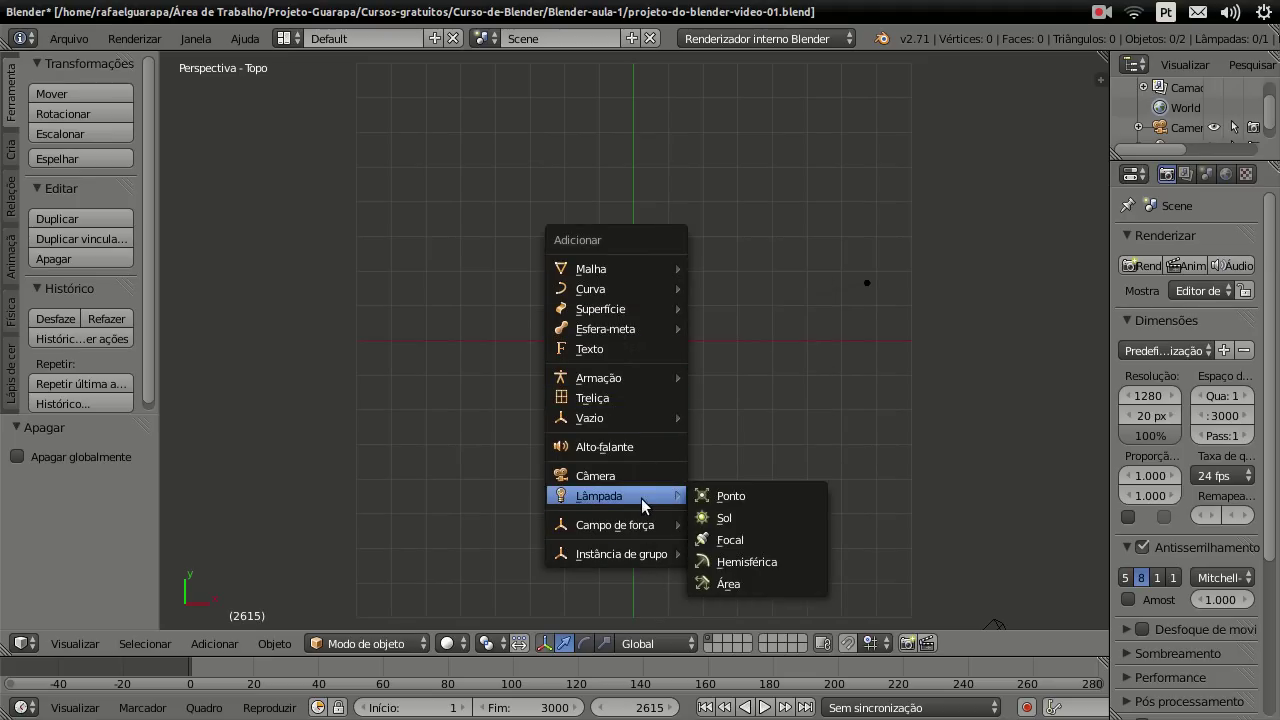
pyautogui.click(613, 346)
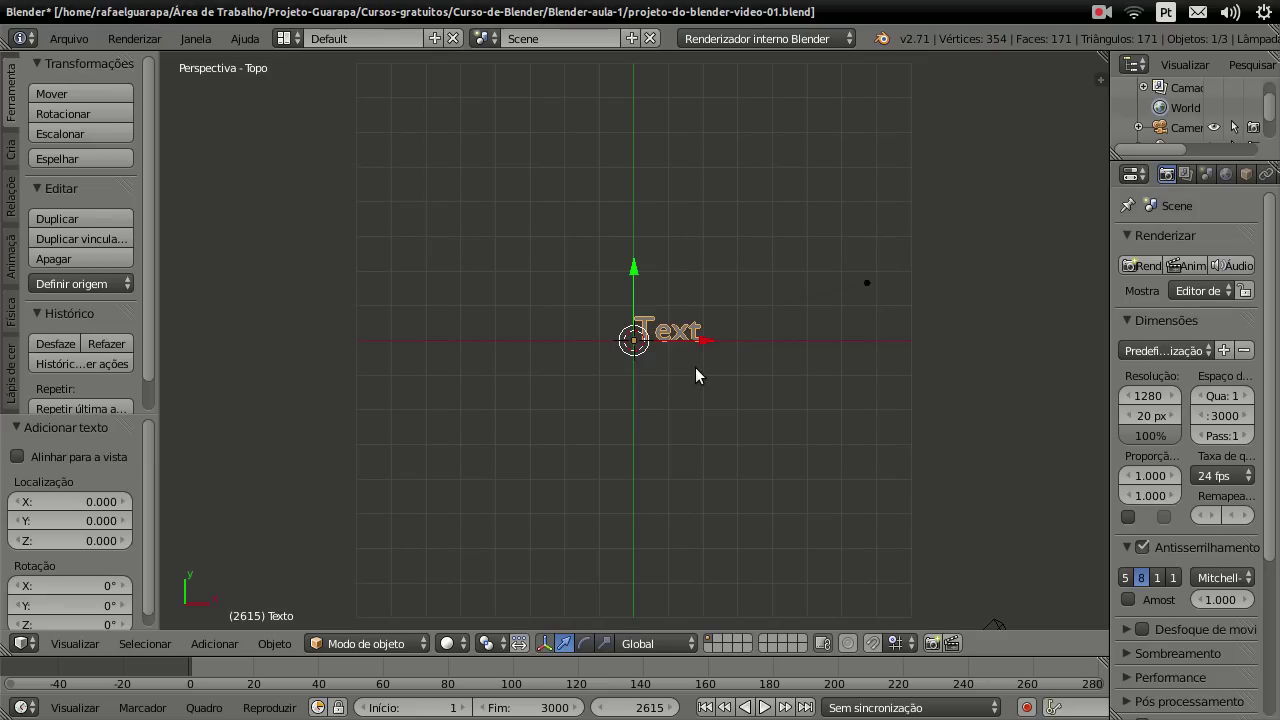
# Step: Zoom the viewport and add a second Text object
pyautogui.scroll(5, 695, 367)
pyautogui.scroll(3, 695, 367)
pyautogui.scroll(1, 695, 367)
pyautogui.scroll(-5, 700, 375)
pyautogui.scroll(-4, 703, 386)
pyautogui.scroll(4, 704, 383)
pyautogui.scroll(1, 715, 360)
pyautogui.scroll(3, 728, 339)
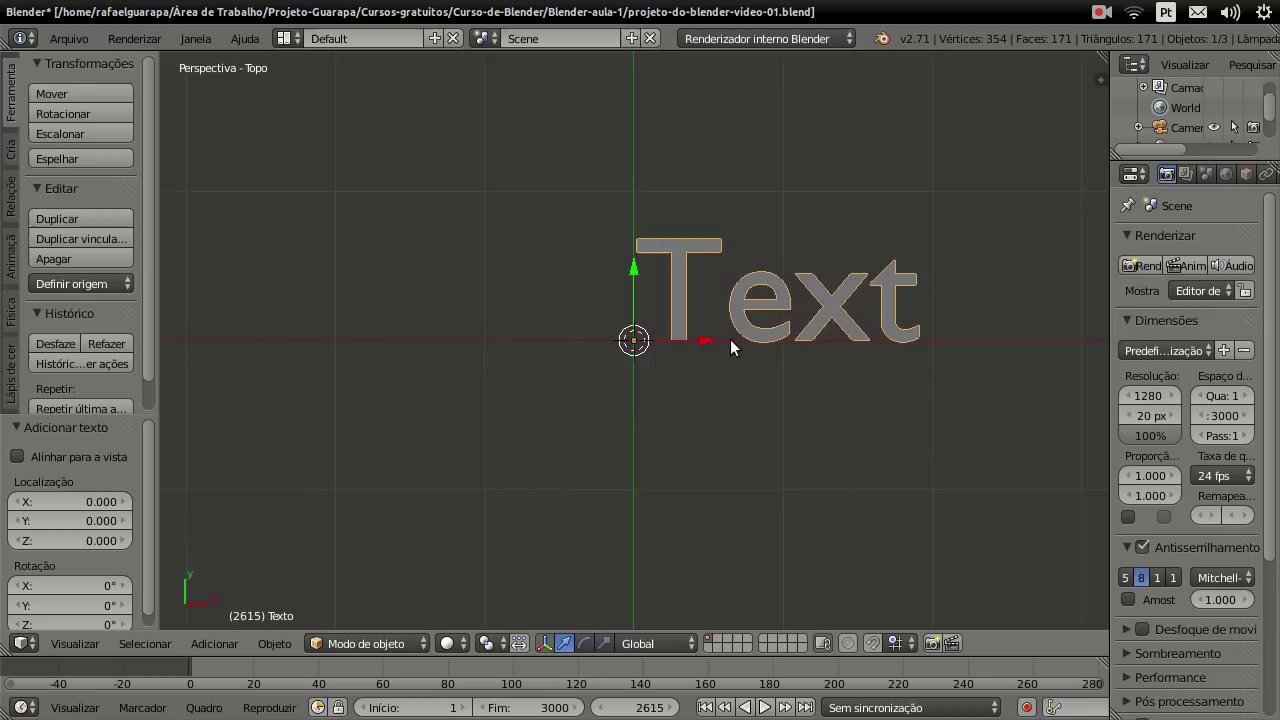
pyautogui.scroll(3, 729, 339)
pyautogui.scroll(3, 730, 339)
pyautogui.scroll(-3, 730, 340)
pyautogui.scroll(-3, 730, 340)
pyautogui.scroll(-2, 730, 340)
pyautogui.scroll(-1, 730, 340)
pyautogui.scroll(3, 800, 290)
pyautogui.scroll(3, 822, 265)
pyautogui.scroll(-2, 823, 278)
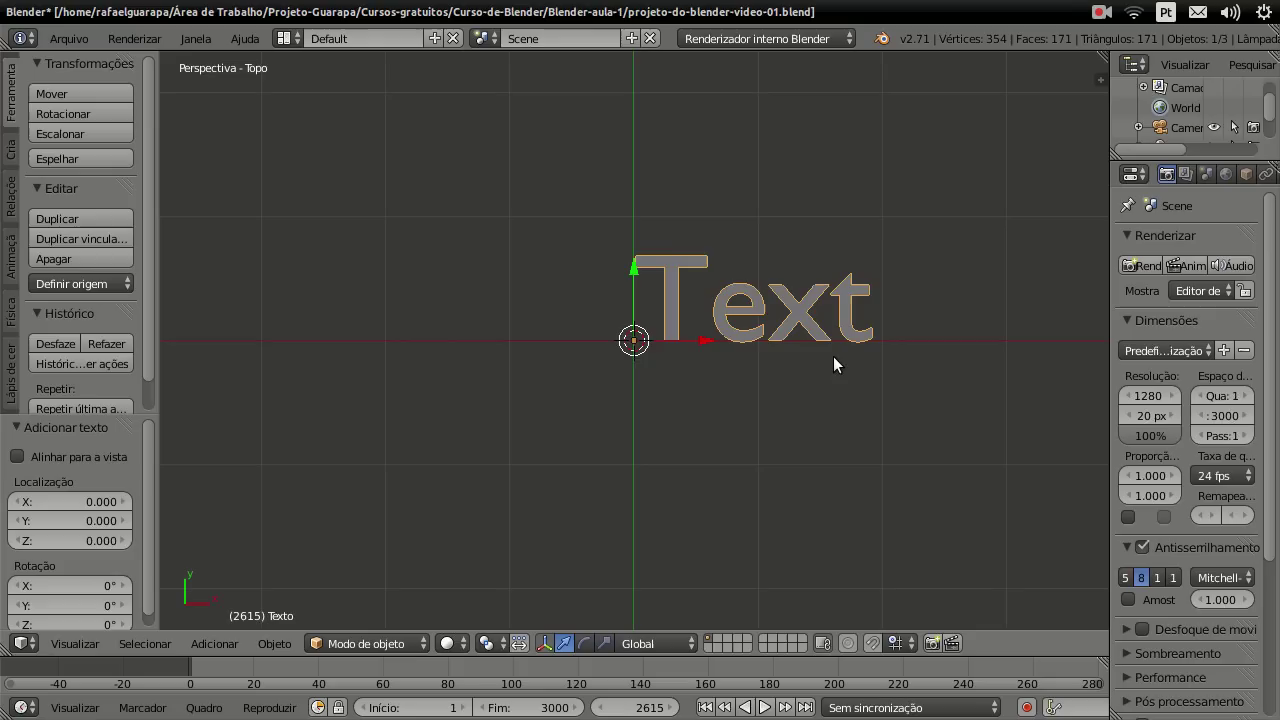
pyautogui.hotkey('shift', 'a')
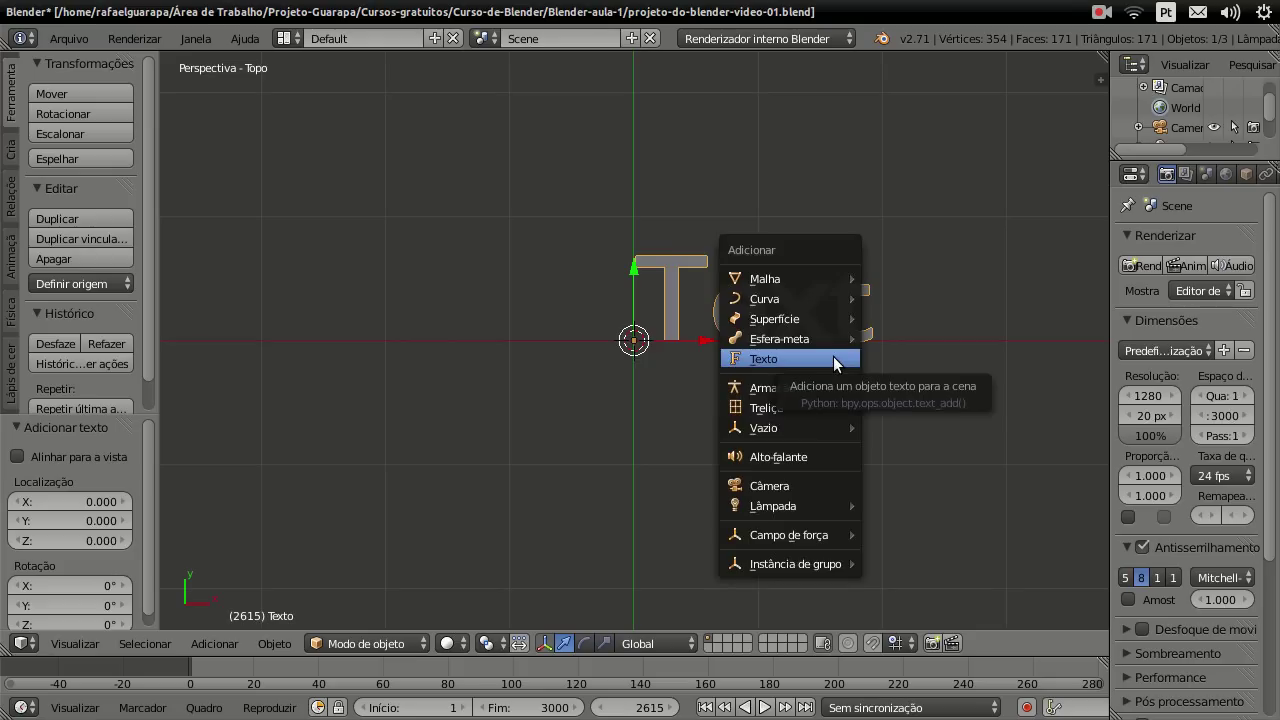
pyautogui.click(837, 362)
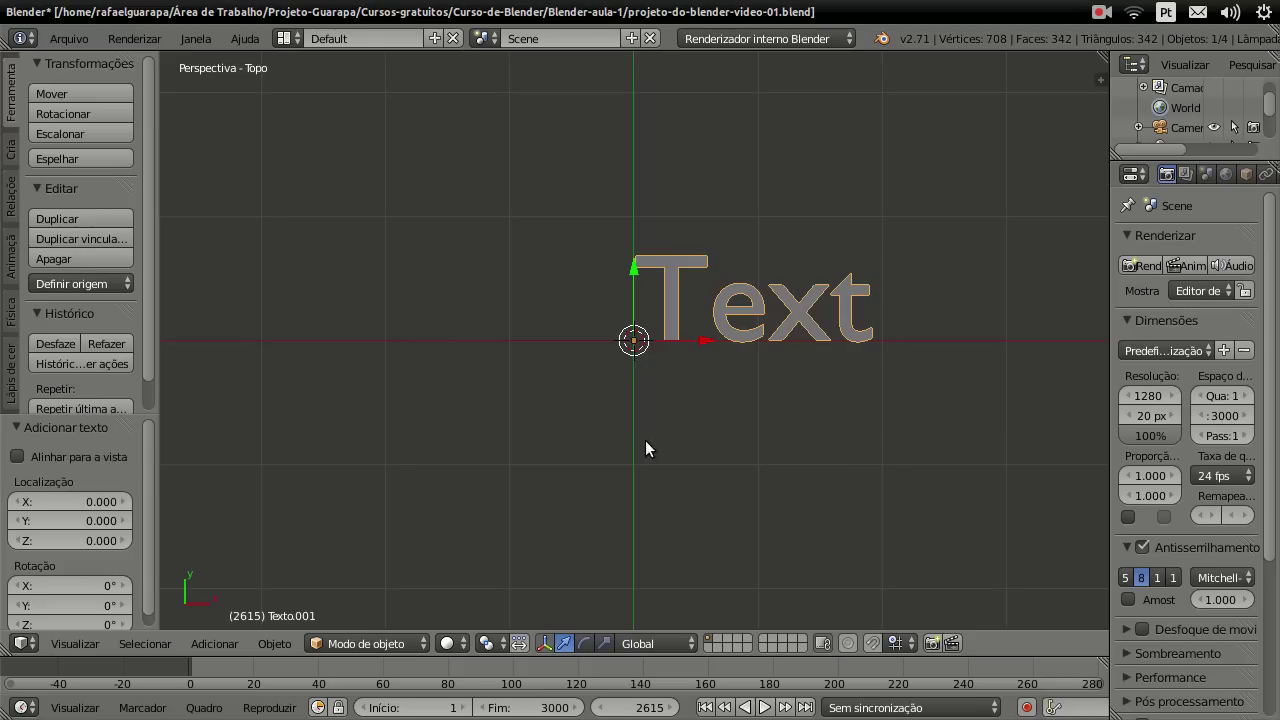
# Step: Add a third Text object at a new 3D cursor spot and move it below the original Text
pyautogui.click(713, 503)
pyautogui.click(517, 217)
pyautogui.click(770, 120)
pyautogui.click(980, 232)
pyautogui.click(922, 461)
pyautogui.hotkey('shift', 'a')
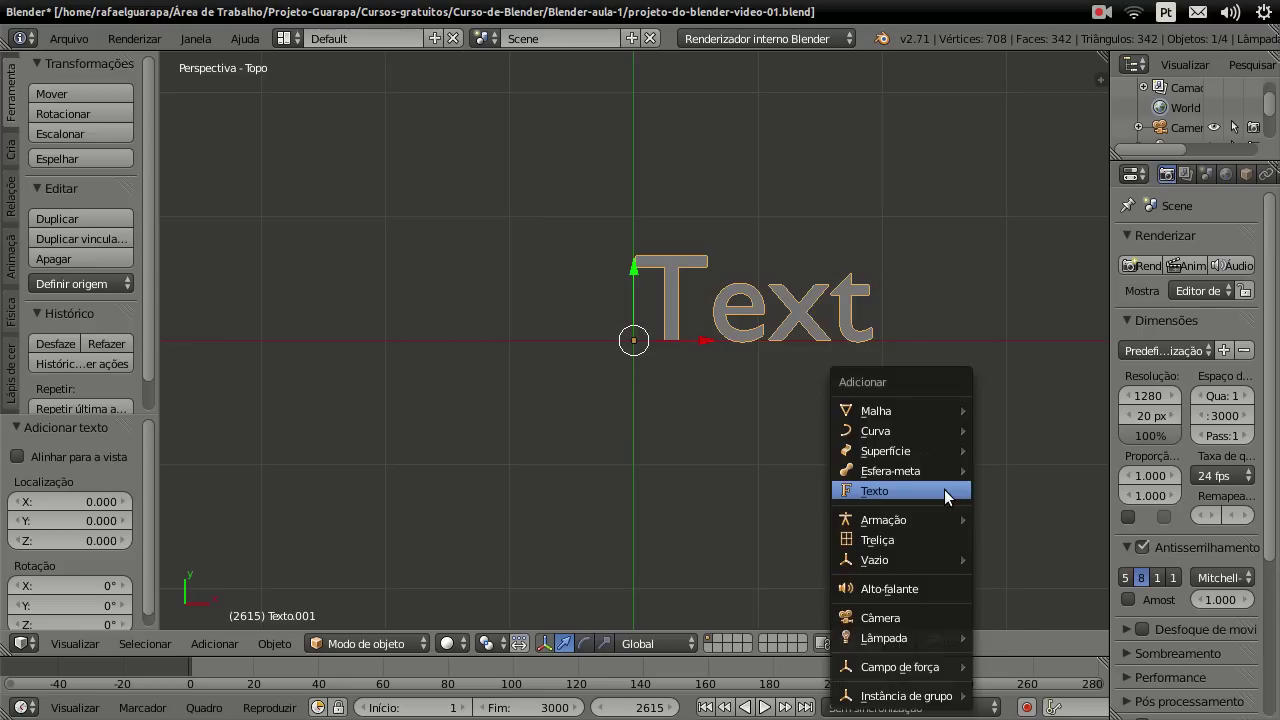
pyautogui.click(944, 493)
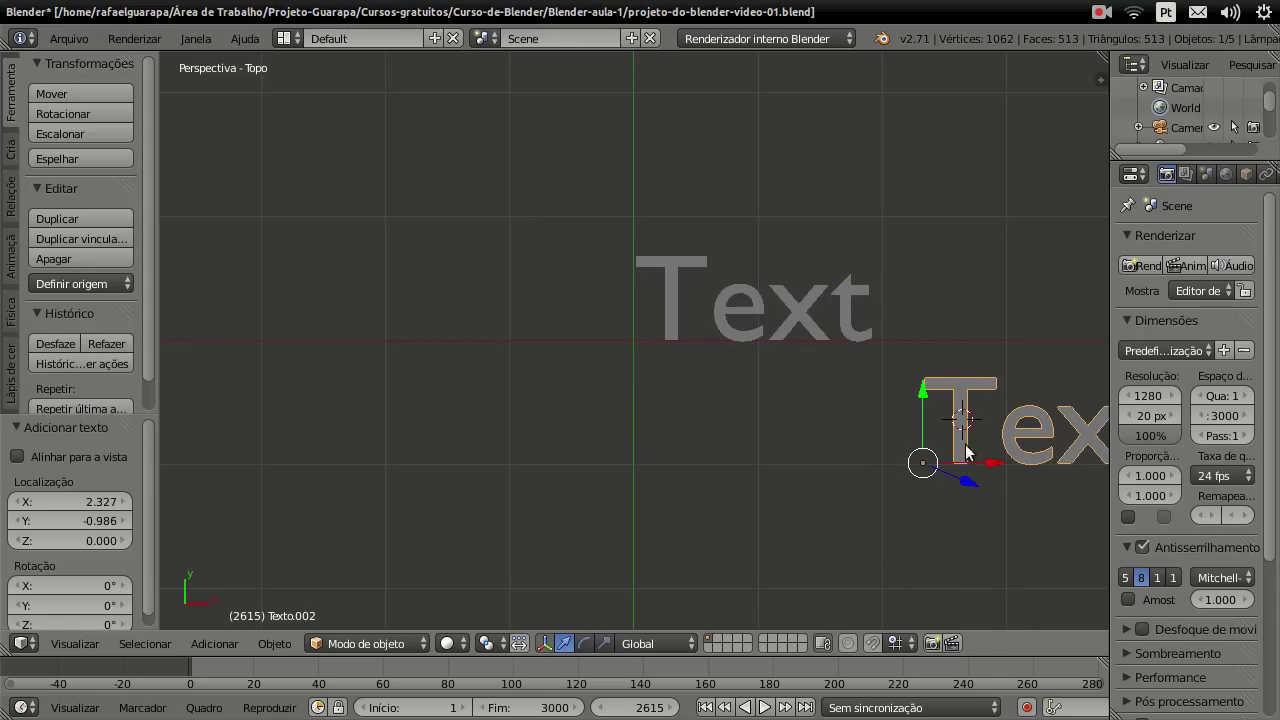
pyautogui.press('g')
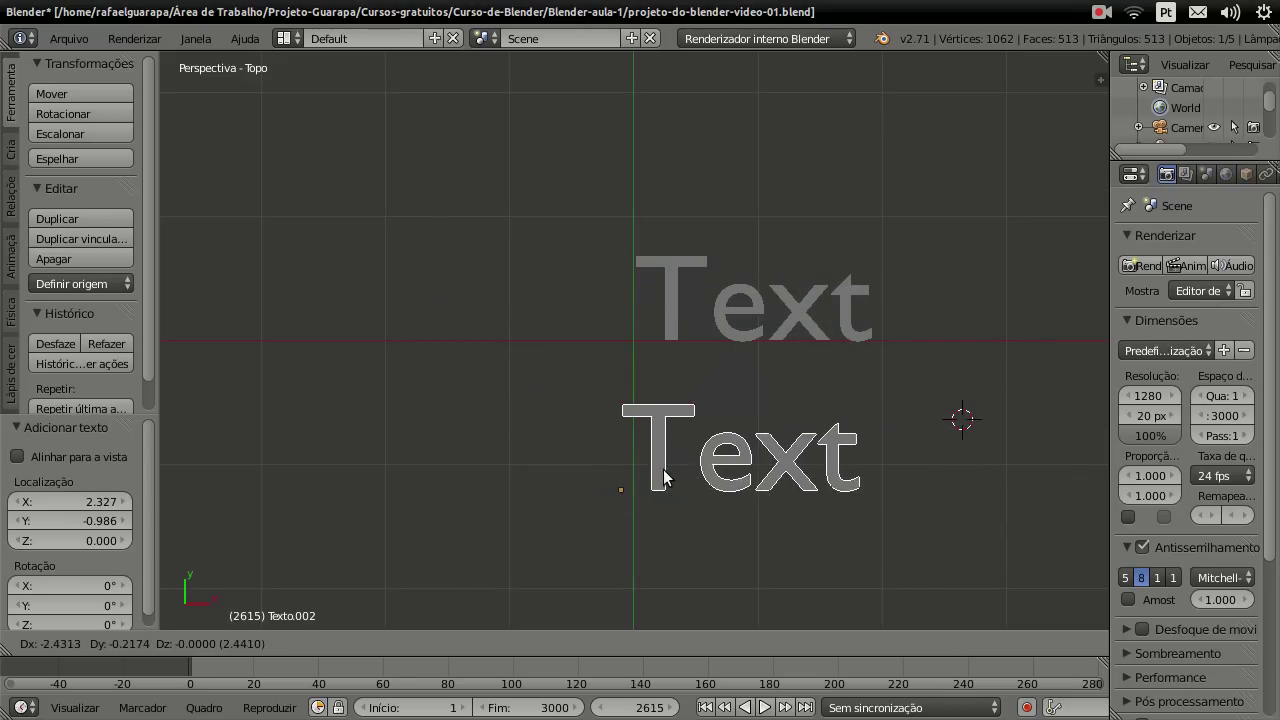
pyautogui.click(670, 470)
# Step: In Video Editing, move the 03.003 strip to frame 2407, channel 7, then return to Default
pyautogui.click(290, 39)
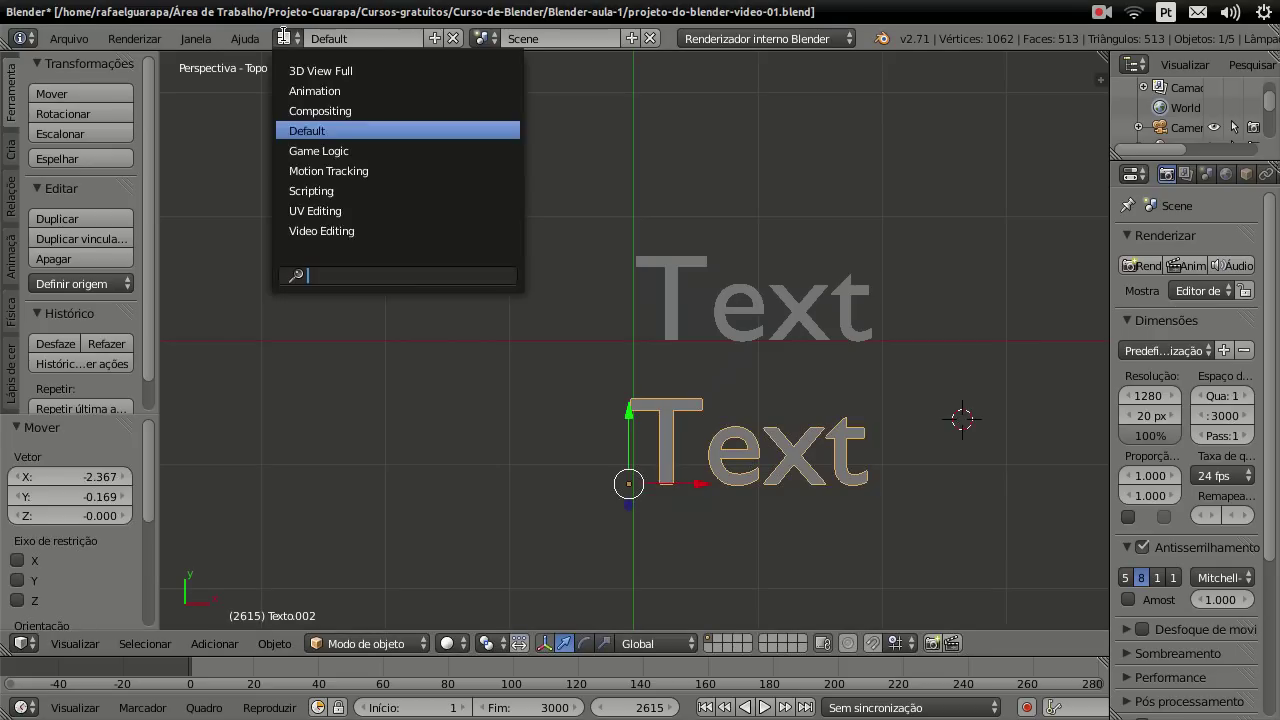
pyautogui.click(385, 231)
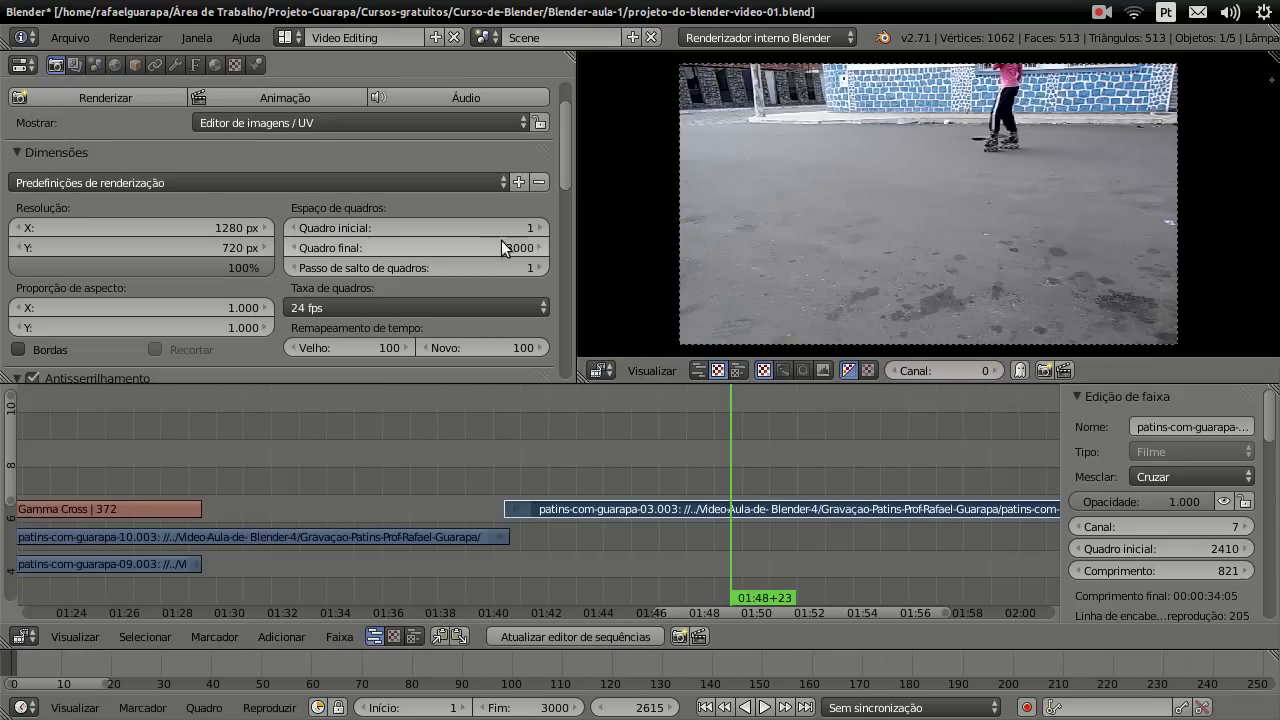
pyautogui.moveTo(731, 423); pyautogui.dragTo(660, 470)
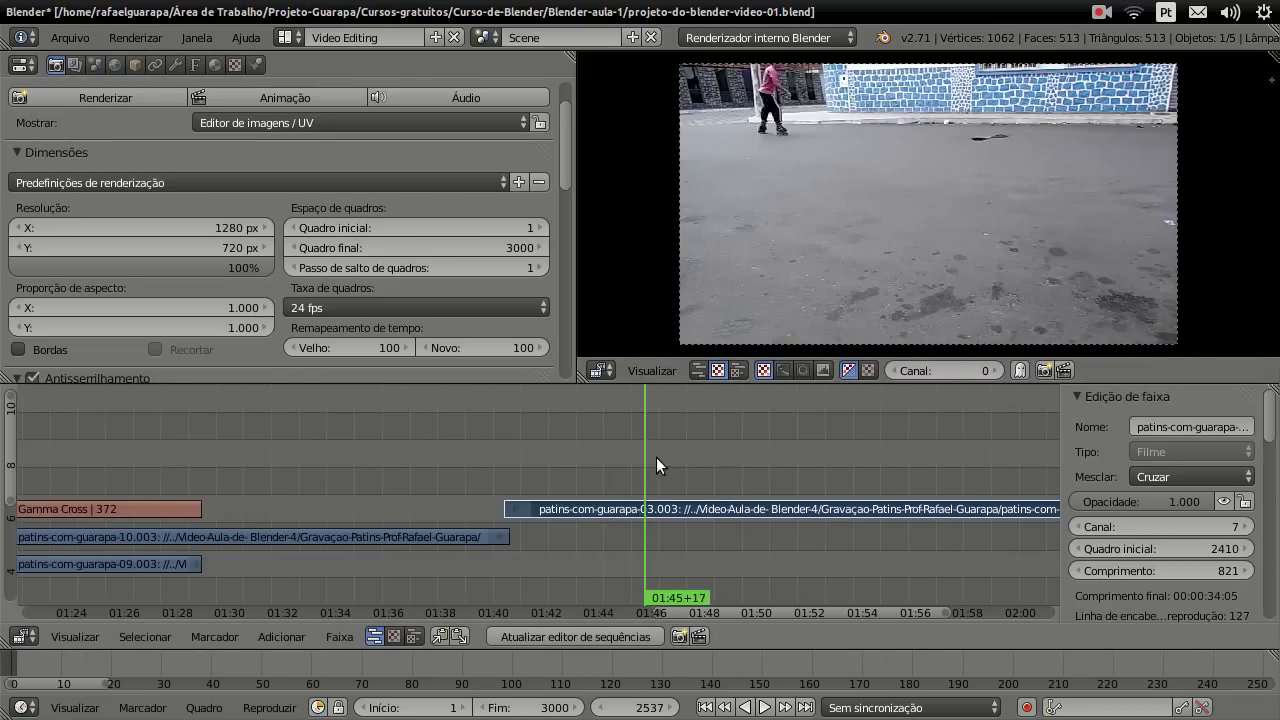
pyautogui.press('g')
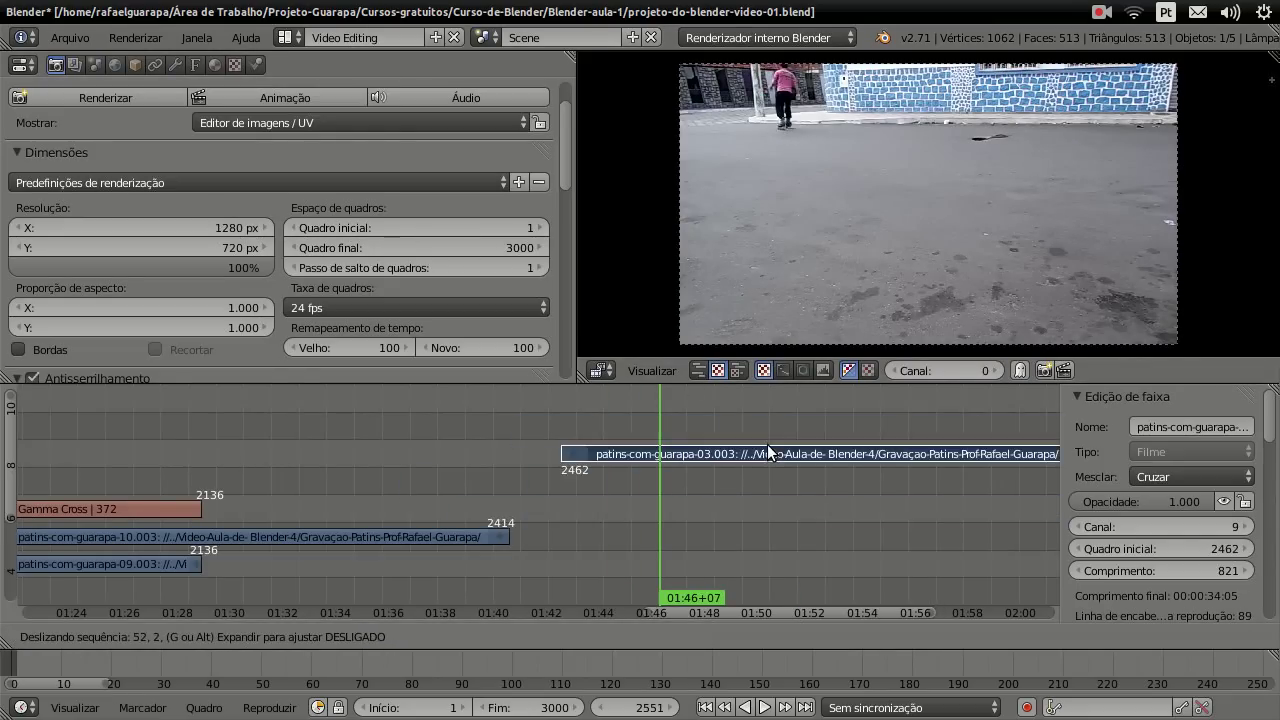
pyautogui.click(706, 495)
pyautogui.click(285, 37)
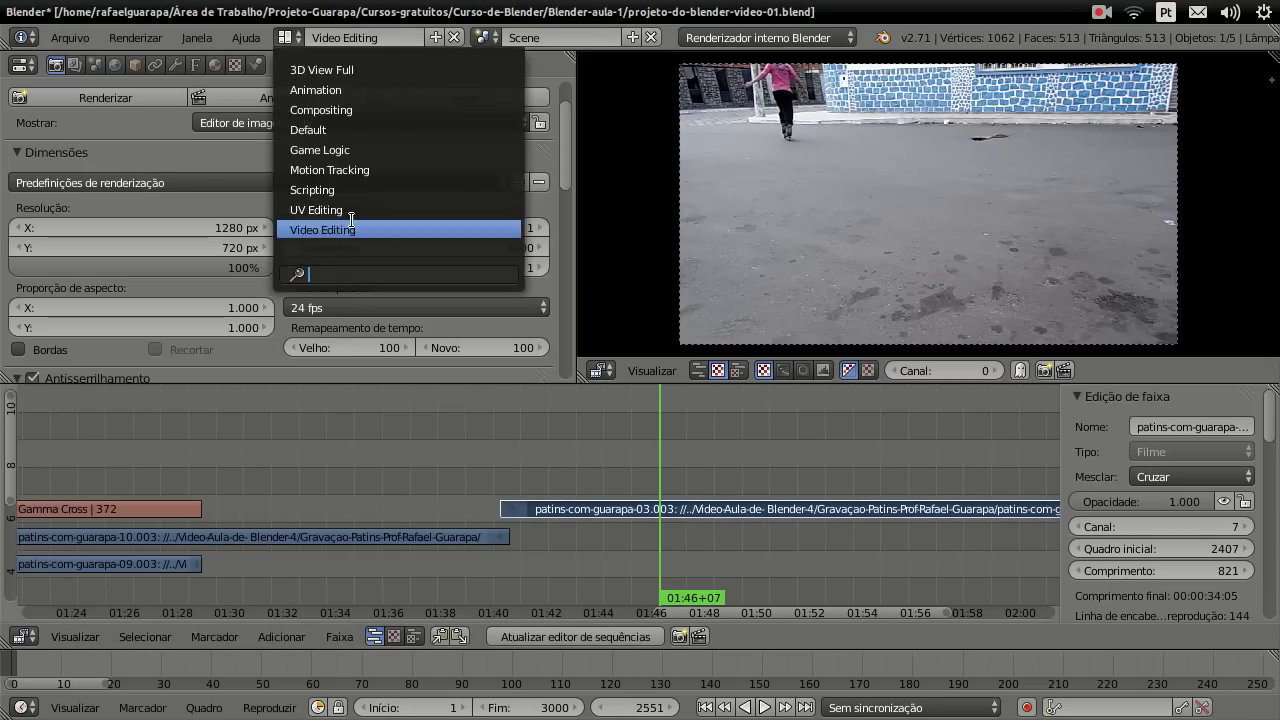
pyautogui.click(356, 130)
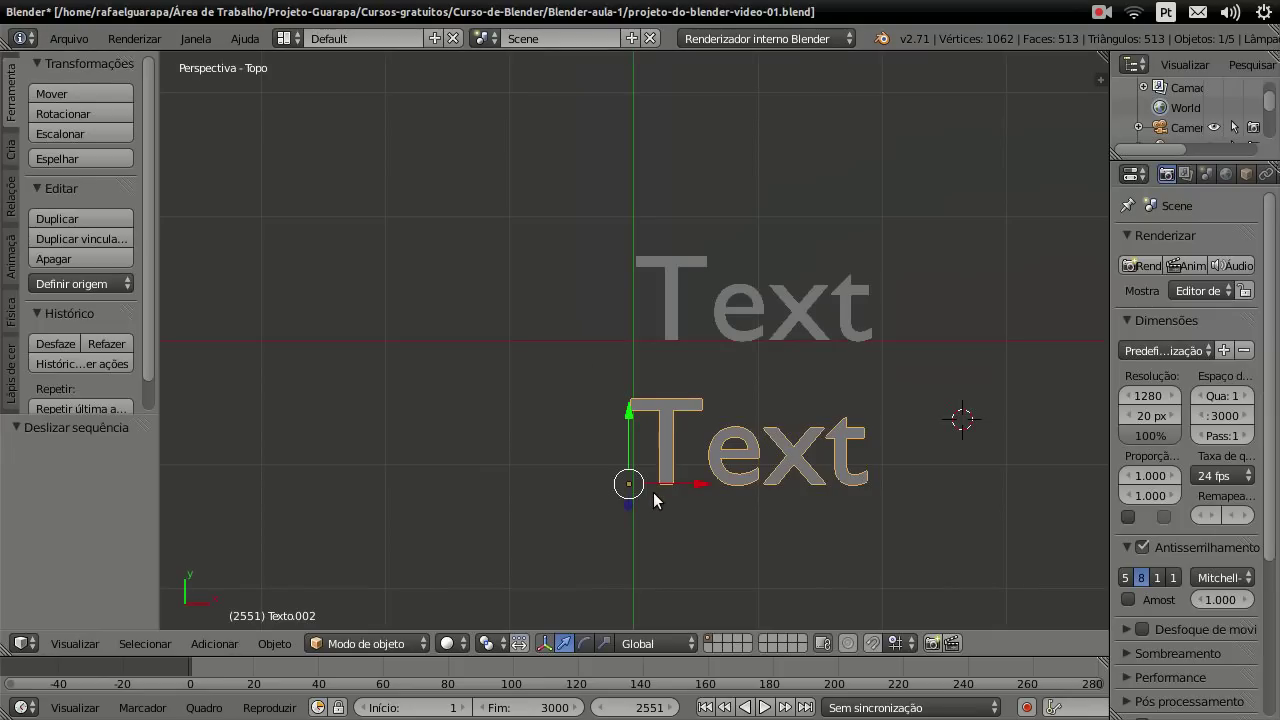
# Step: Delete both extra Text copies, reset the 3D cursor to the origin, and select the remaining Text
pyautogui.press('x')
pyautogui.click(671, 442)
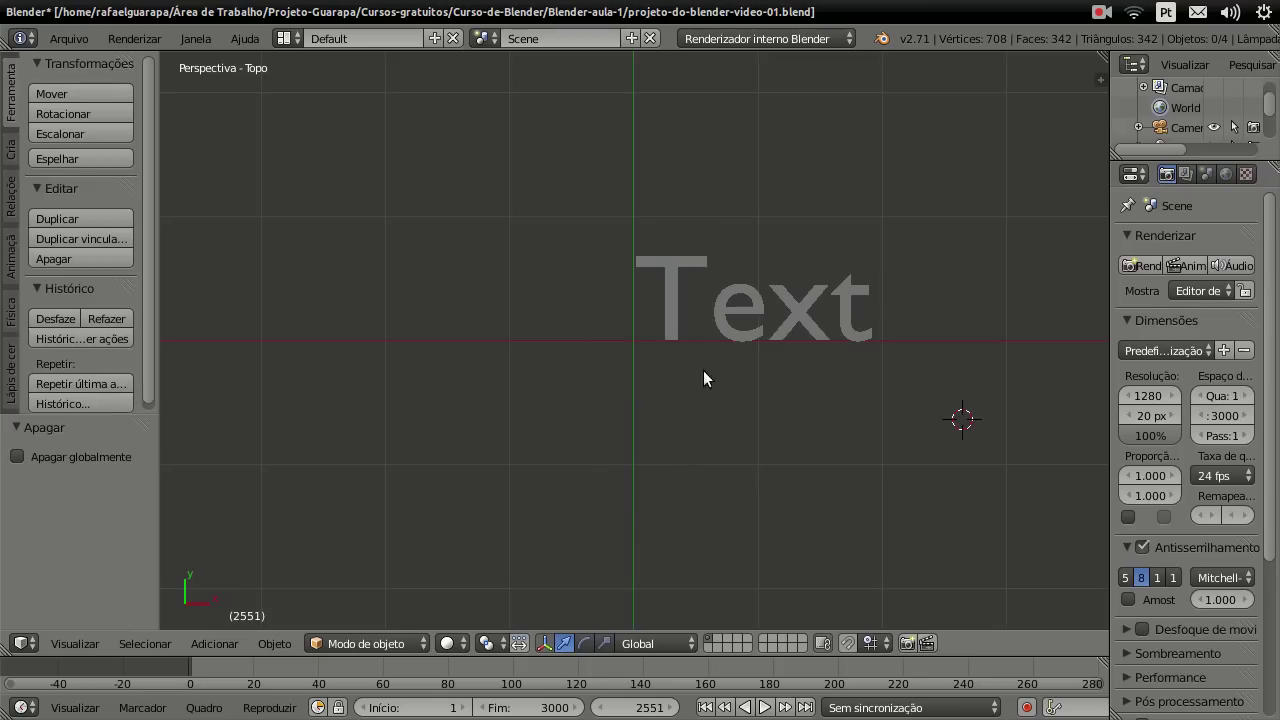
pyautogui.rightClick(677, 318)
pyautogui.press('x')
pyautogui.click(660, 319)
pyautogui.click(635, 342)
pyautogui.rightClick(748, 306)
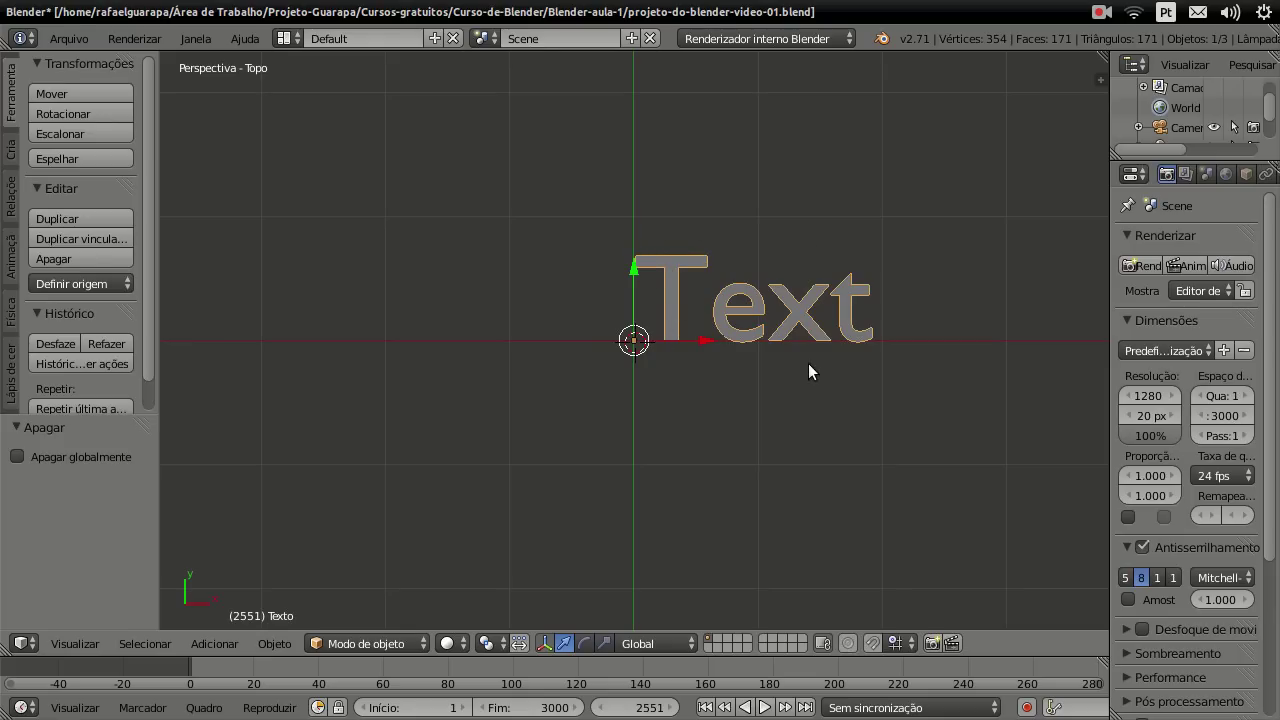
# Step: Replace the word 'Text' with 'Patins' in the text object
pyautogui.press('Tab')
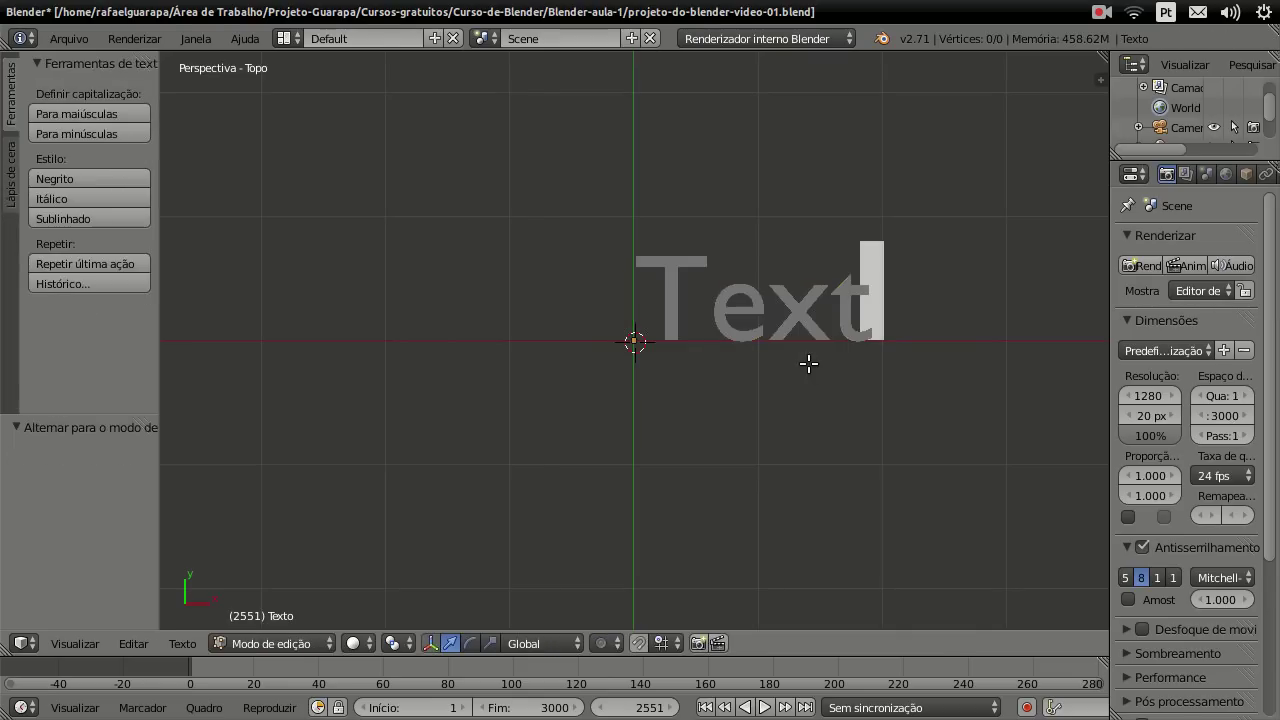
pyautogui.press('BackSpace')
pyautogui.press('BackSpace')
pyautogui.press('BackSpace')
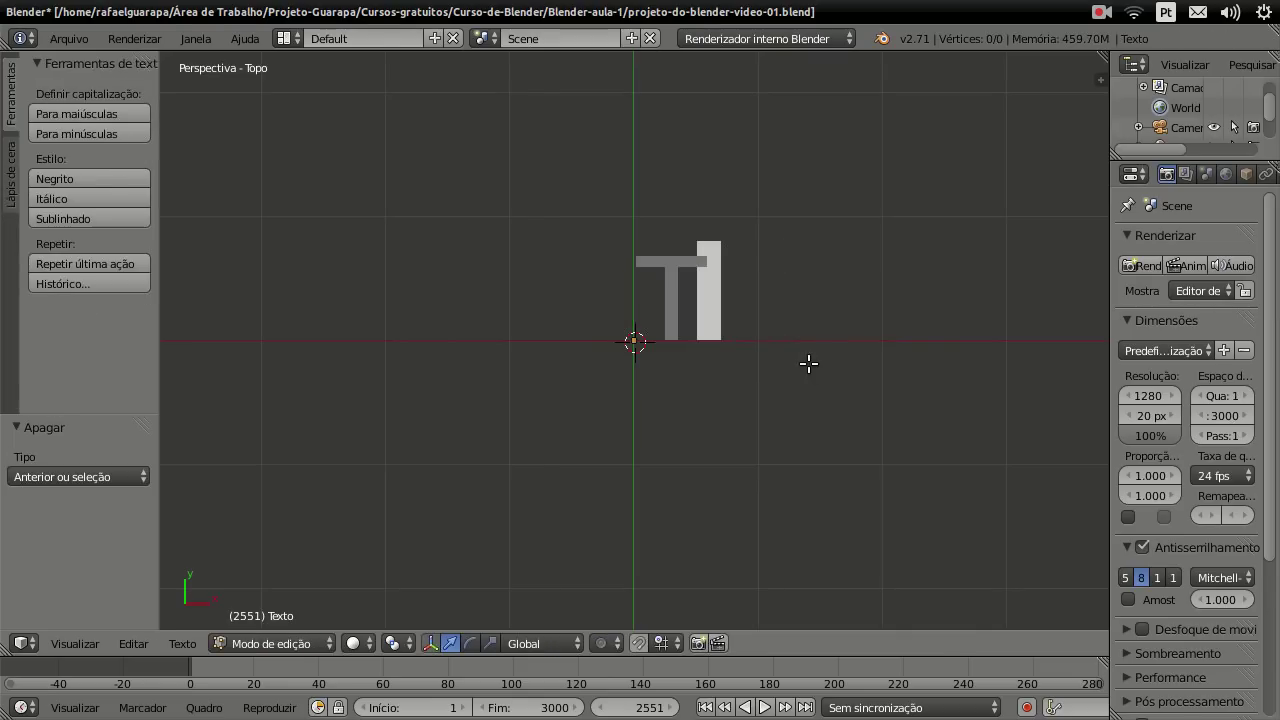
pyautogui.press('BackSpace')
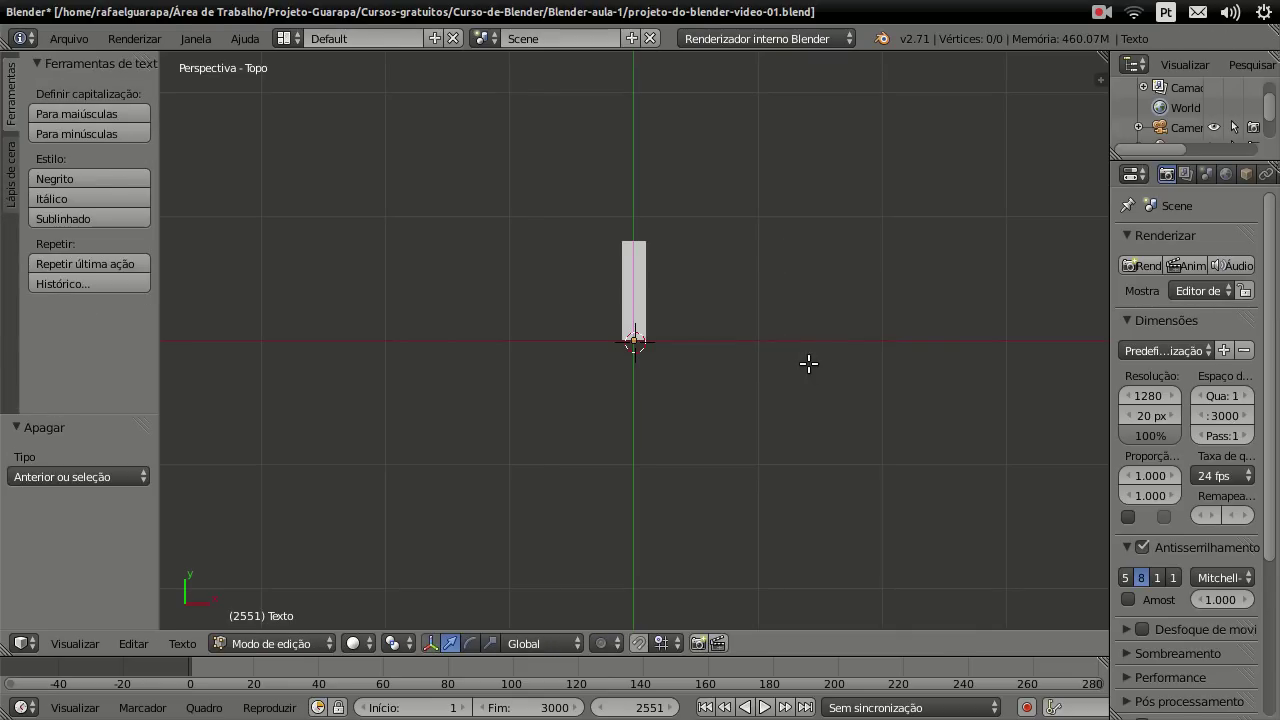
pyautogui.write('Patins')
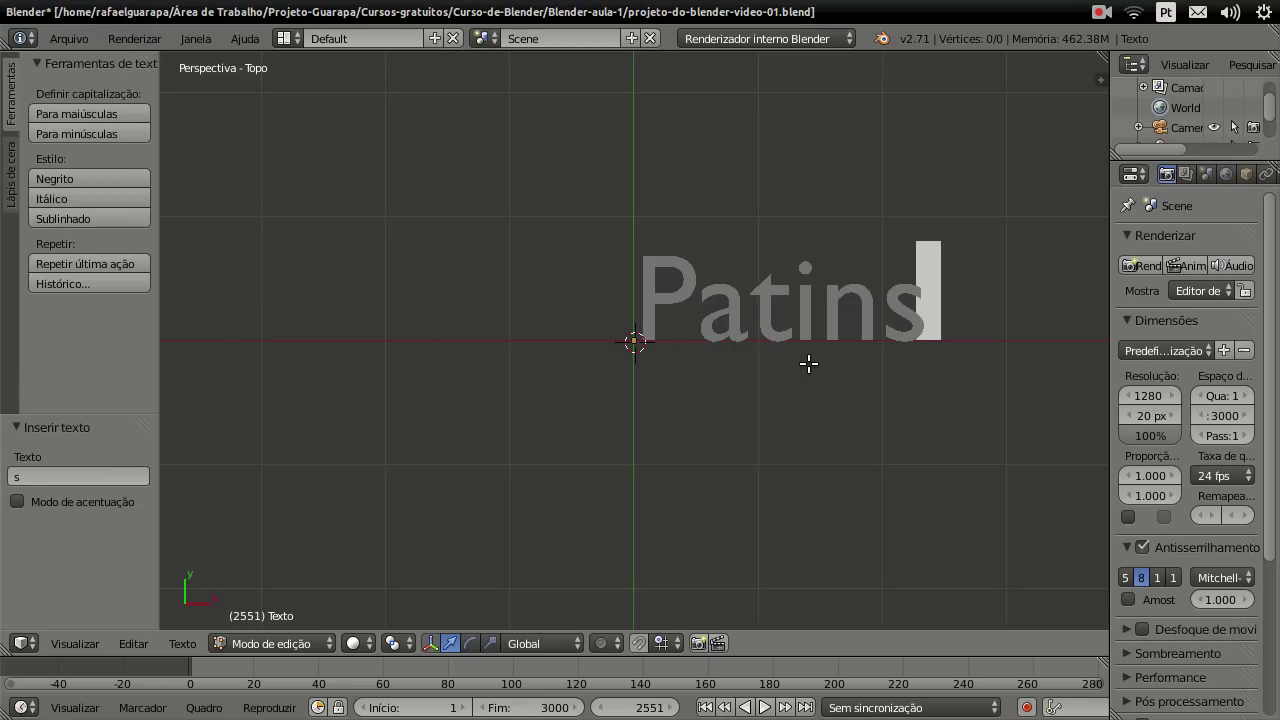
pyautogui.press('Tab')
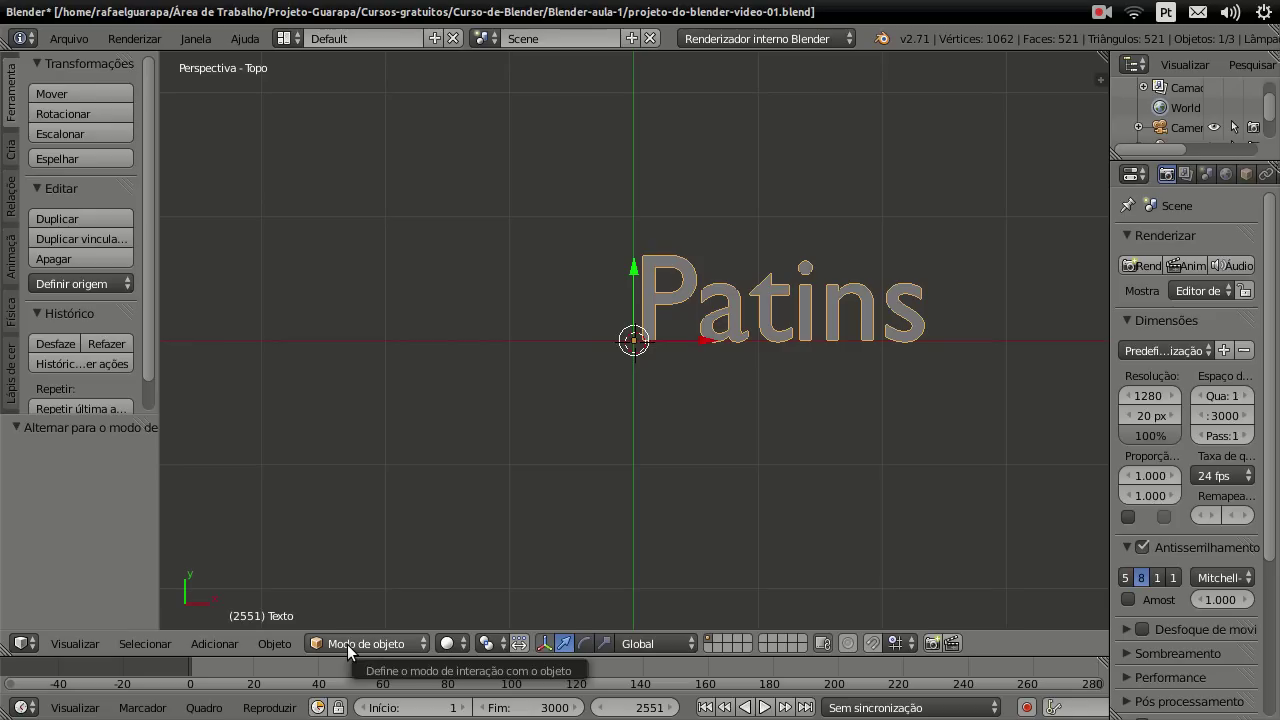
# Step: Remove a stray 'A' so the text still reads 'Patins', and widen the Properties panel
pyautogui.click(776, 329)
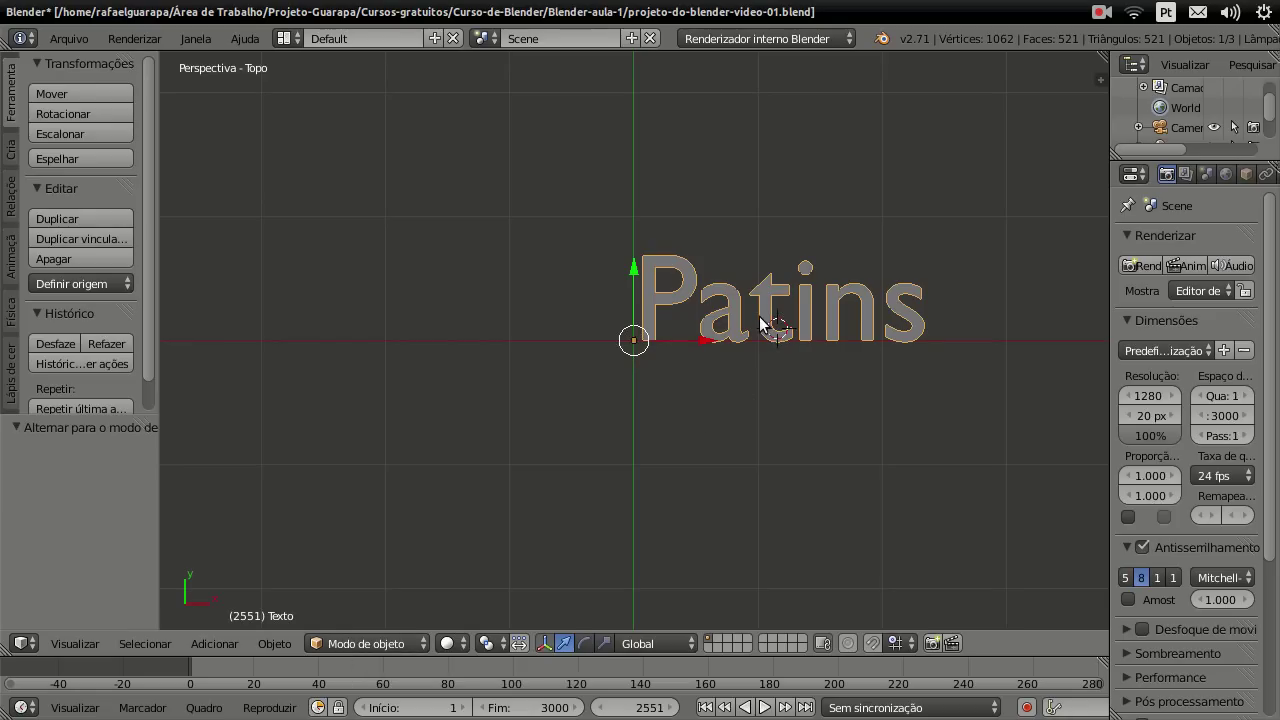
pyautogui.press('Tab')
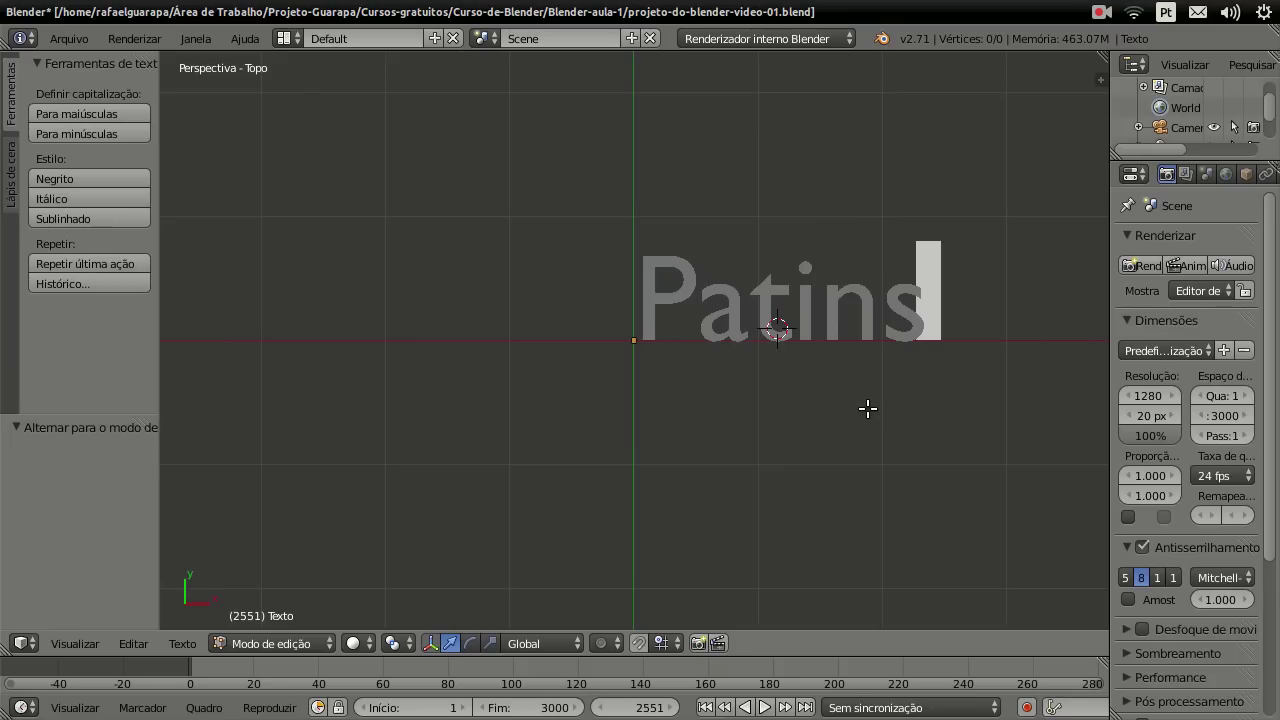
pyautogui.write('A')
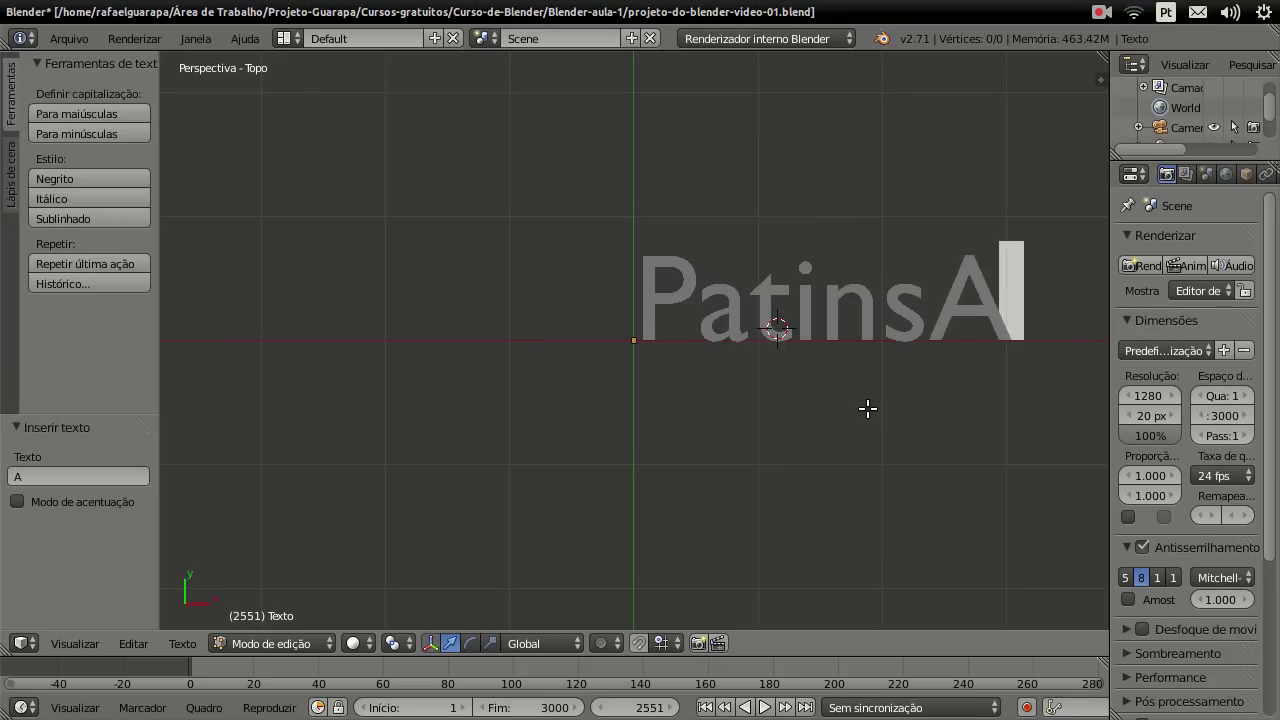
pyautogui.press('BackSpace')
pyautogui.press('Tab')
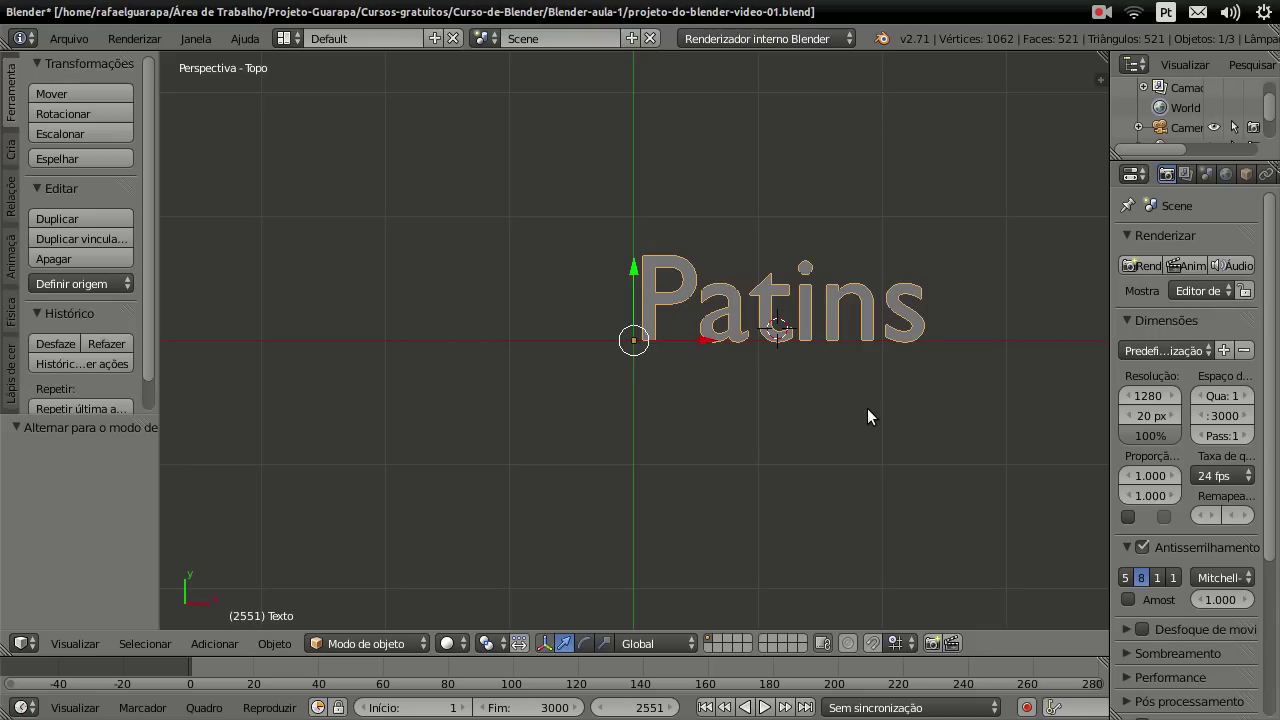
pyautogui.hotkey('shift', 'a')
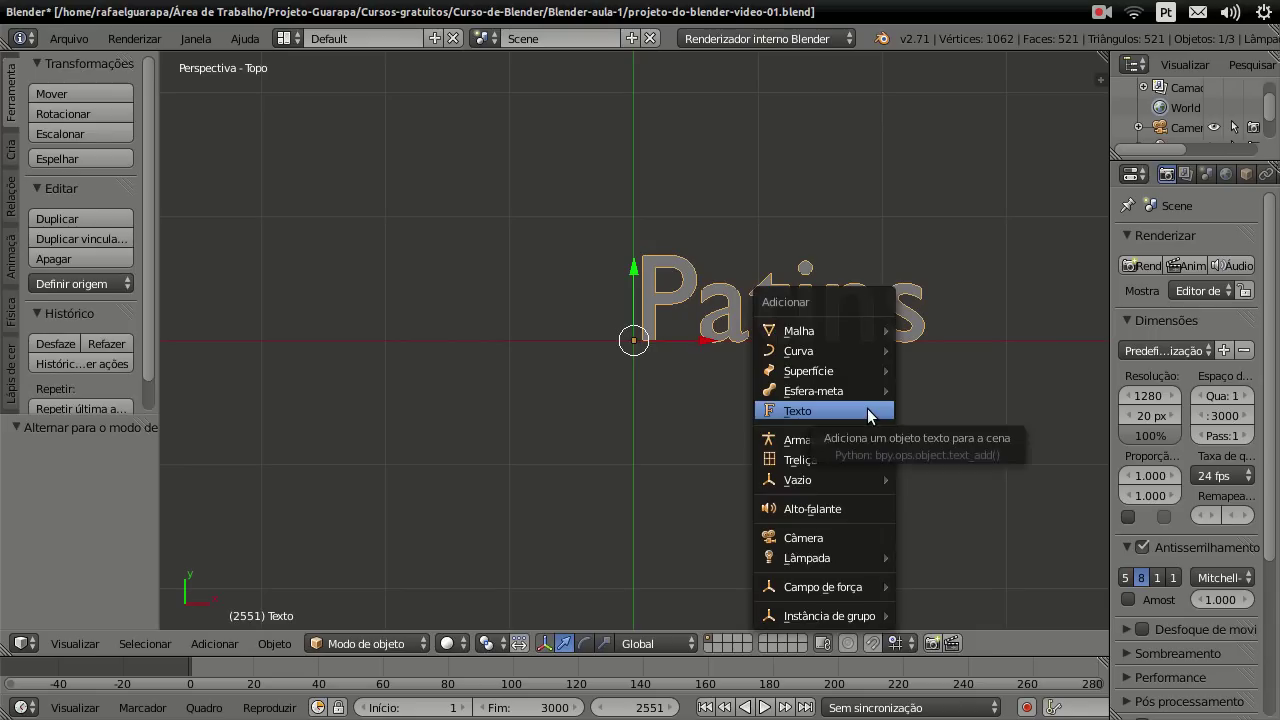
pyautogui.press('Escape')
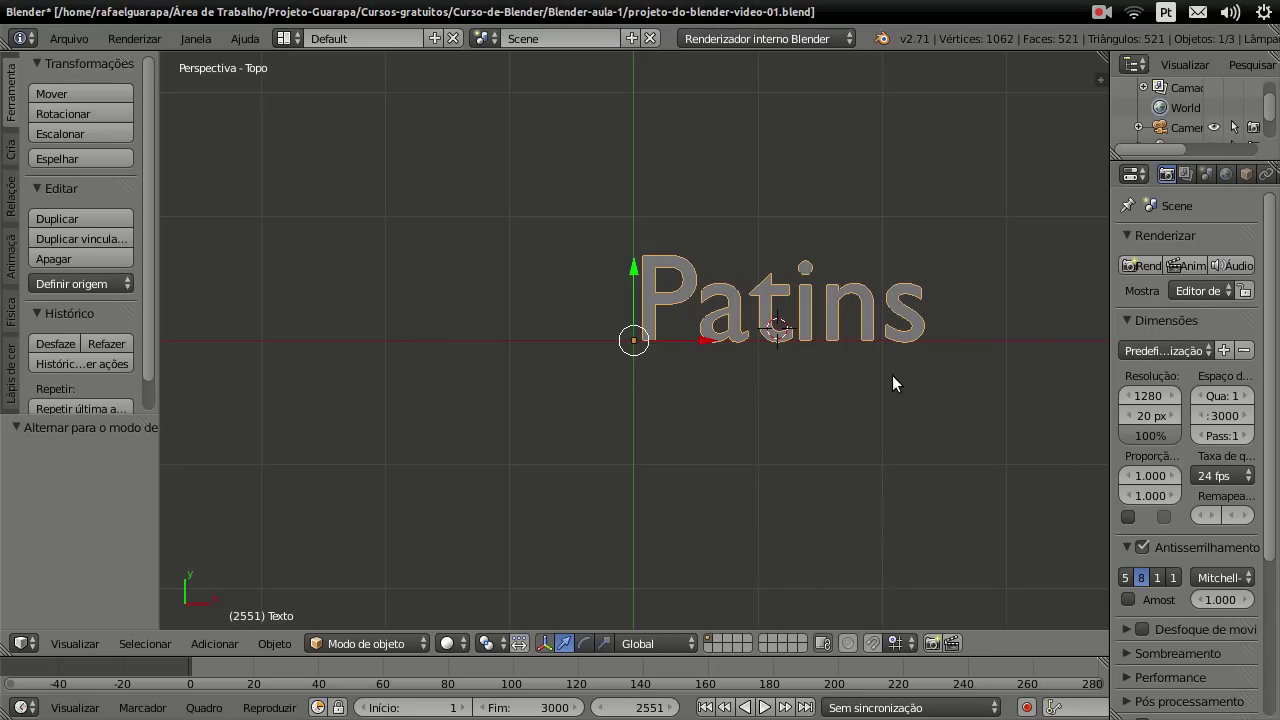
pyautogui.press('Tab')
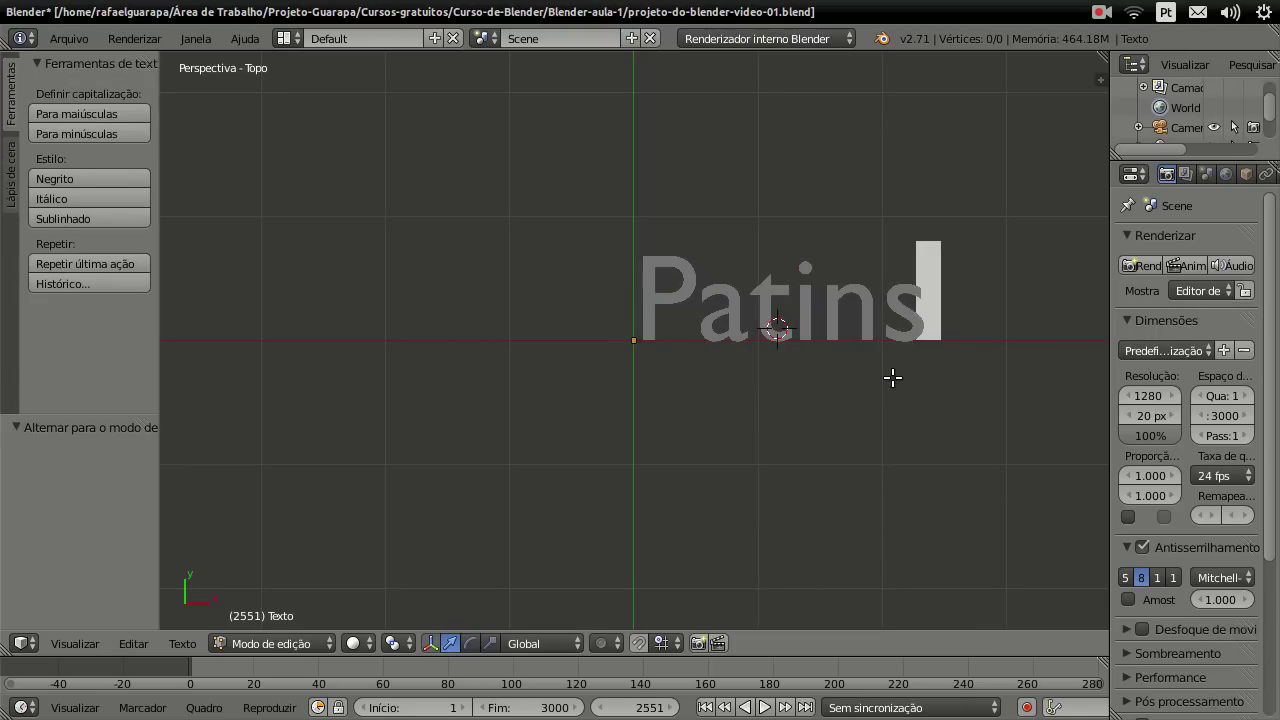
pyautogui.press('Tab')
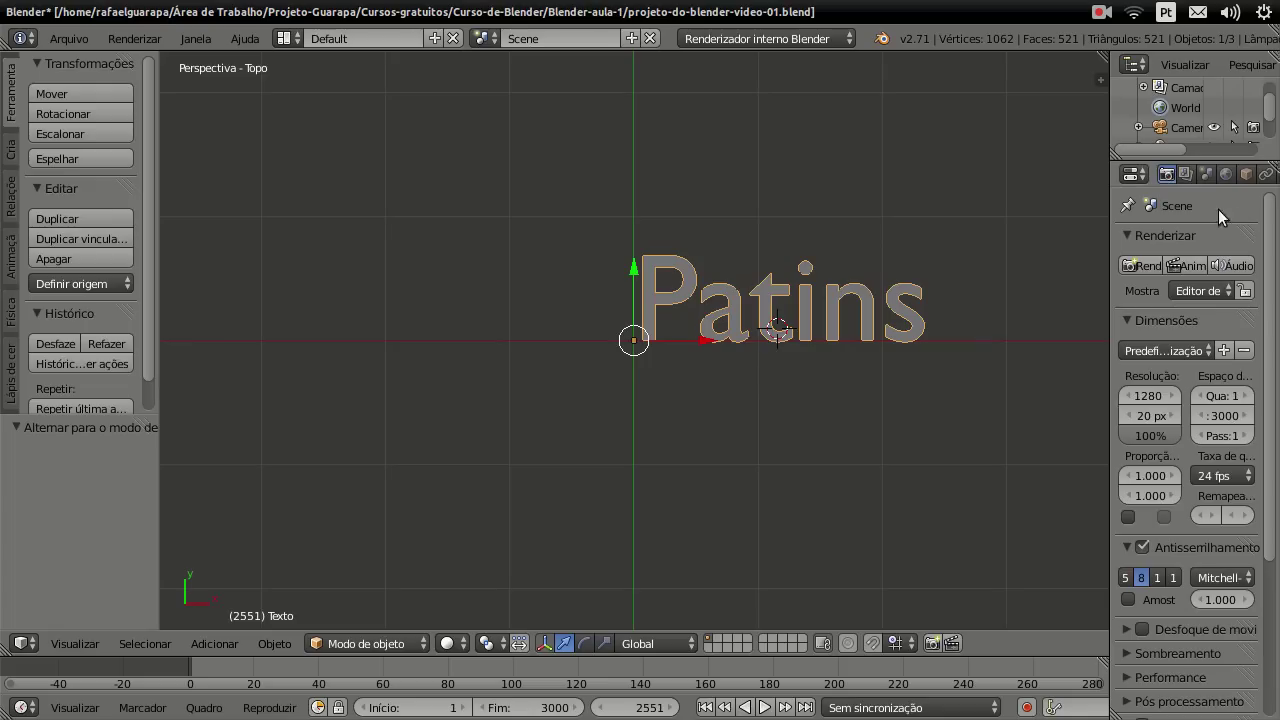
pyautogui.moveTo(1112, 233); pyautogui.dragTo(969, 259)
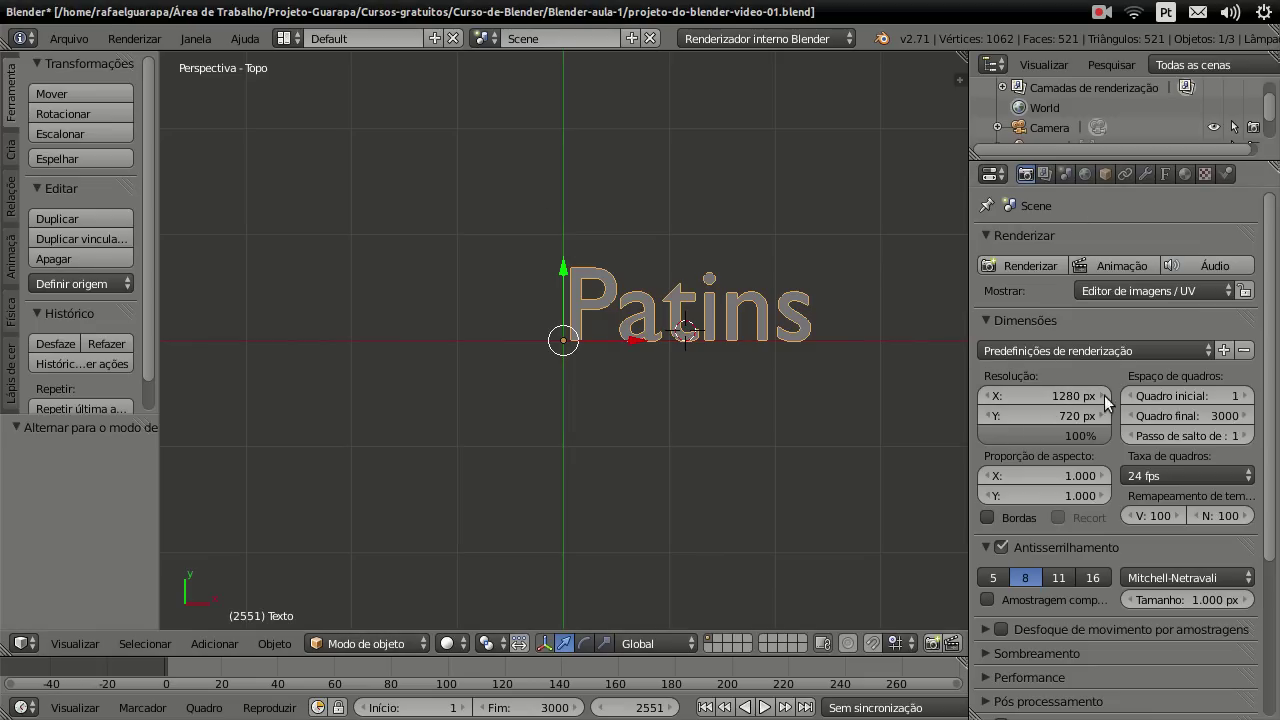
# Step: Switch to the Video Editing layout to review the 1280×720 px, 24 fps render settings
pyautogui.click(285, 38)
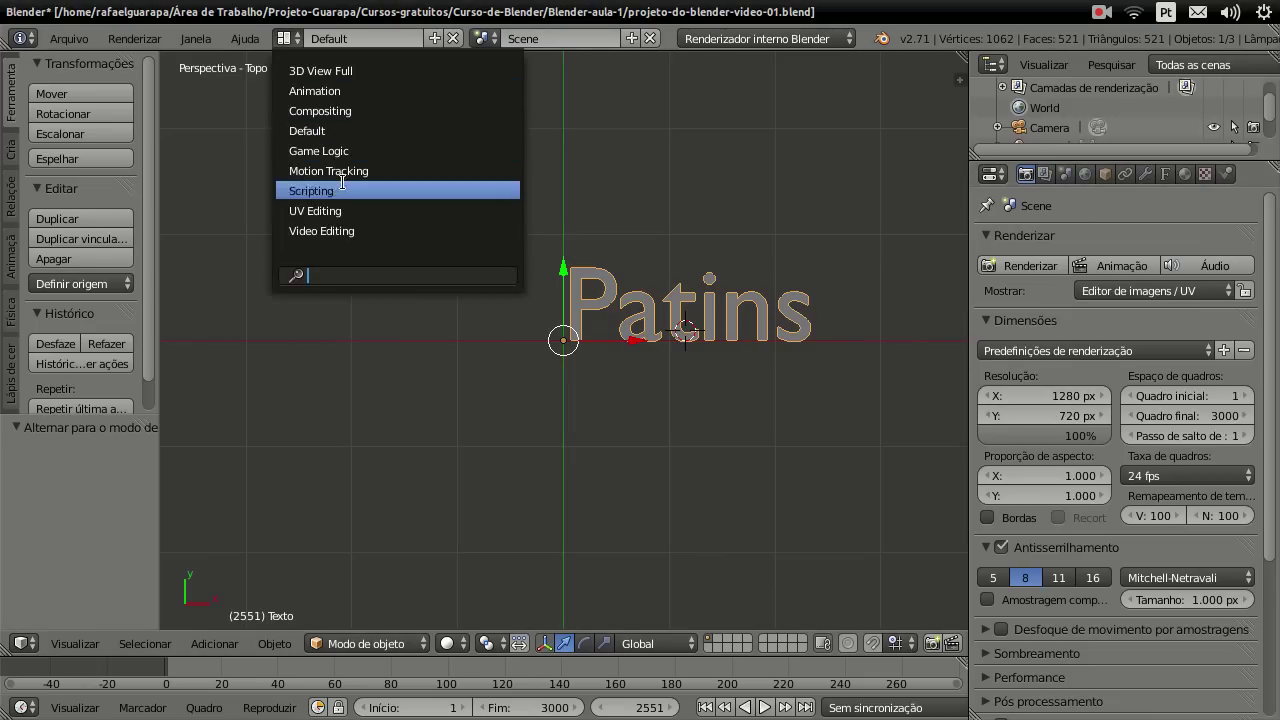
pyautogui.click(354, 230)
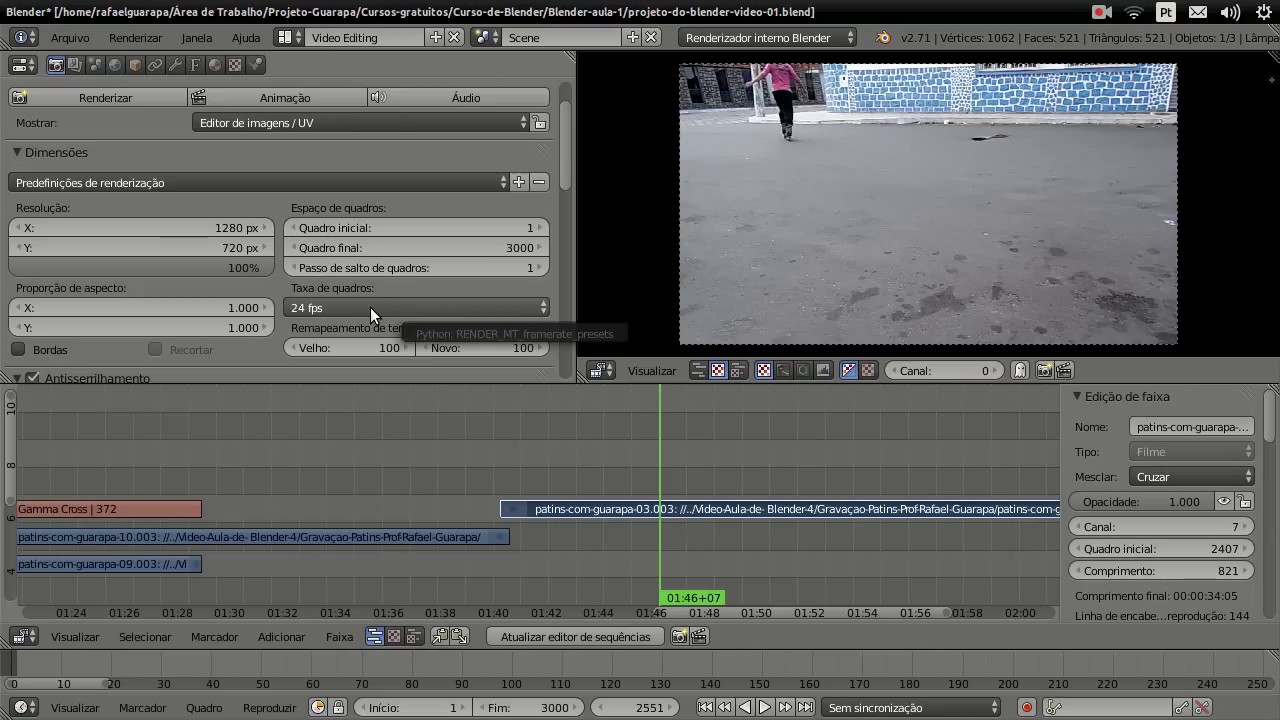
pyautogui.moveTo(561, 140)
pyautogui.mouseDown()
pyautogui.moveTo(572, 311)
pyautogui.moveTo(561, 140)
pyautogui.mouseUp()
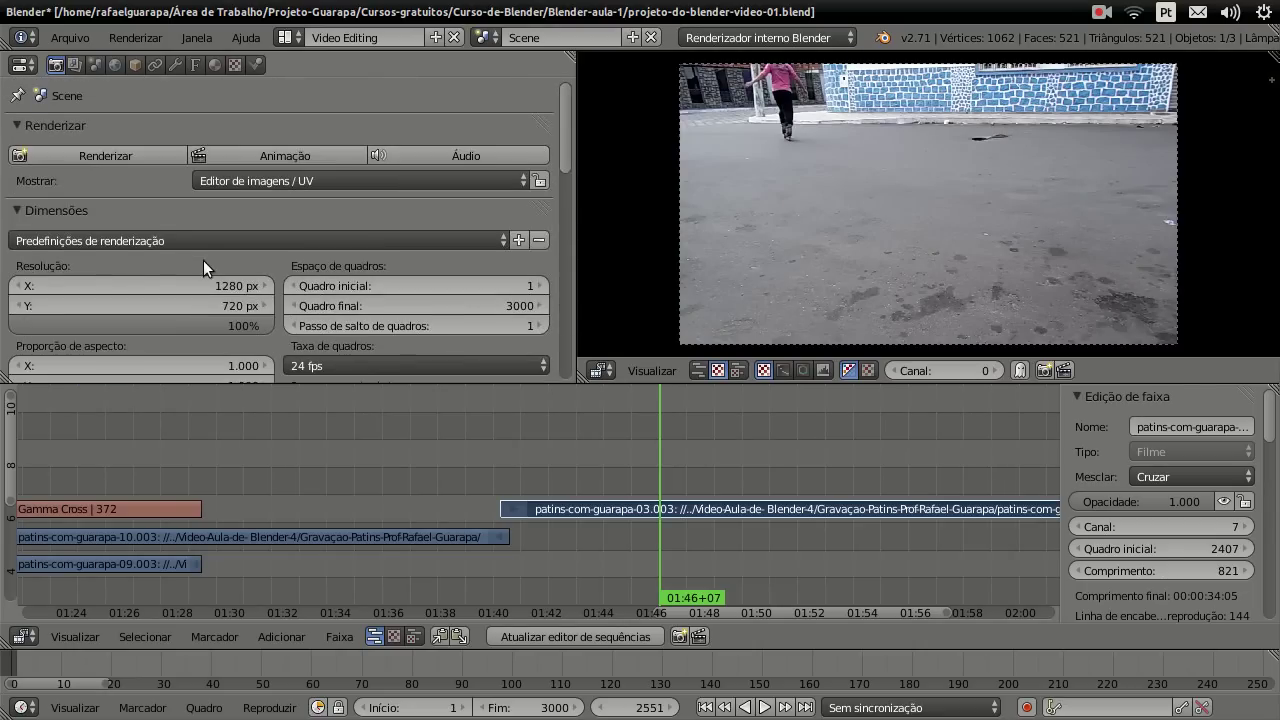
pyautogui.click(287, 37)
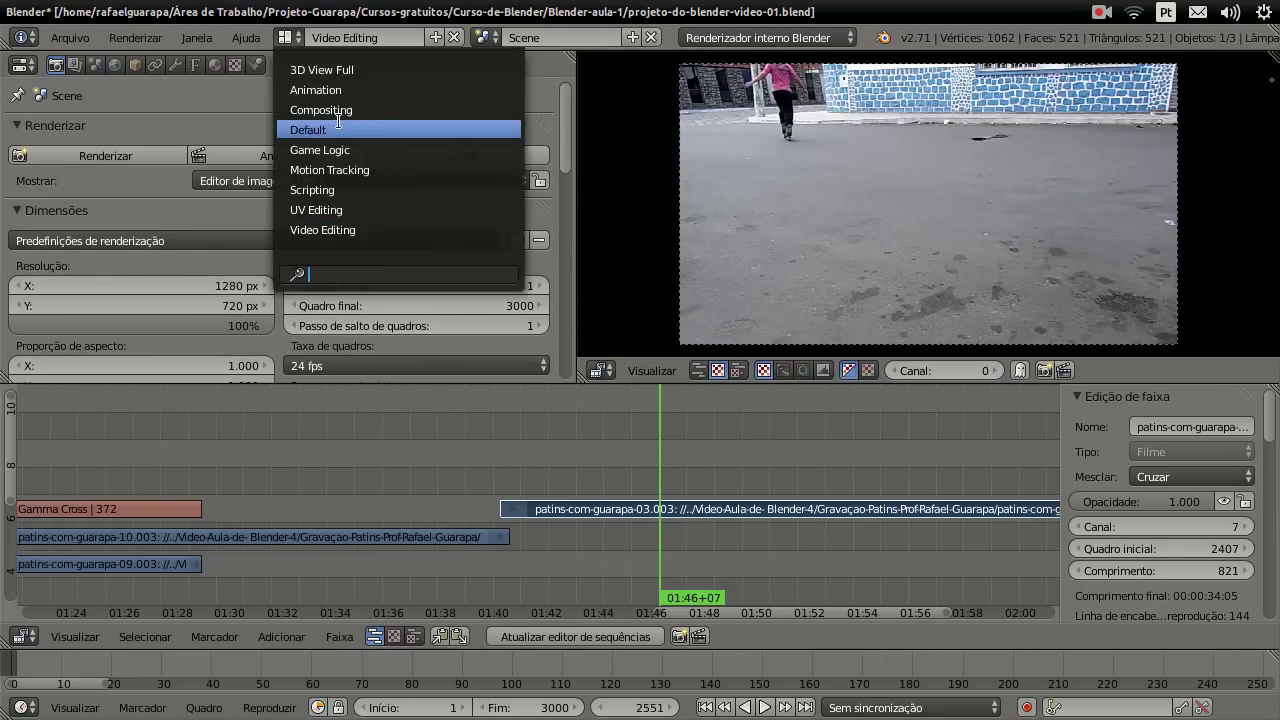
# Step: Switch the screen layout back to Default
pyautogui.click(391, 126)
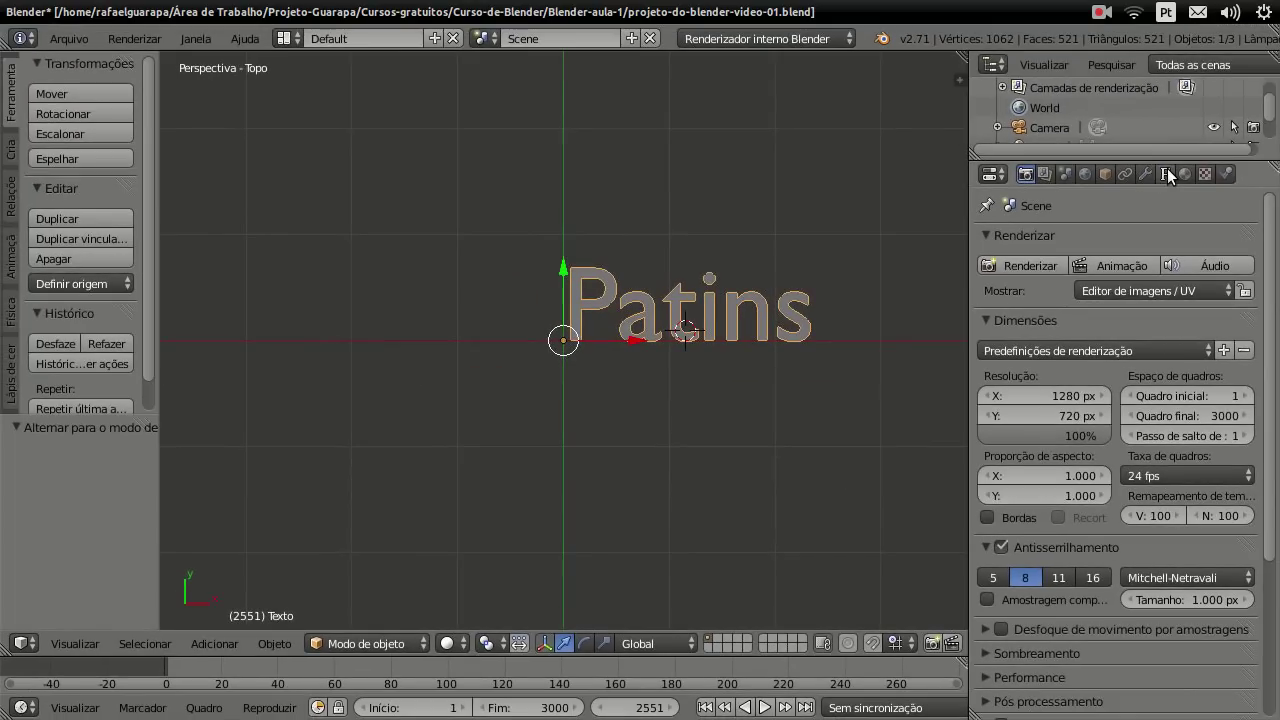
# Step: Show the Object Data (text geometry) settings in the Properties editor
pyautogui.click(1165, 172)
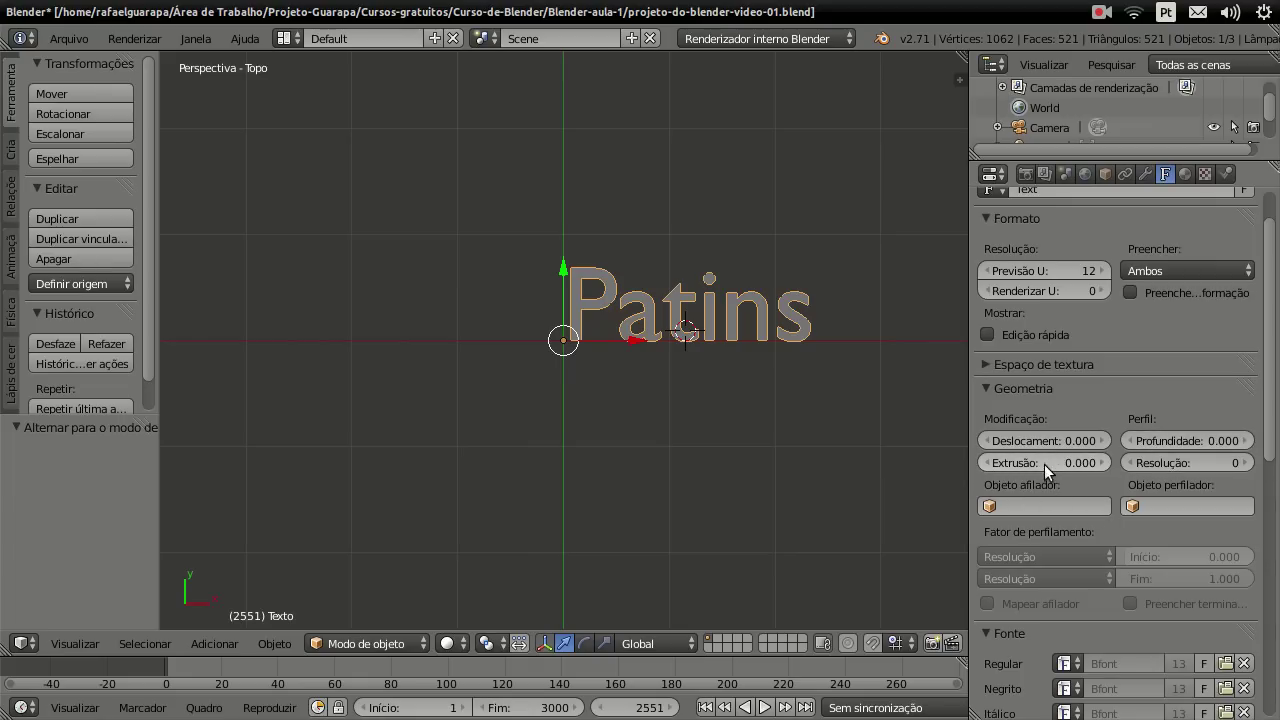
# Step: Set the Patins text Offset to 0.014 and Extrusion to 0.073
pyautogui.click(1107, 444)
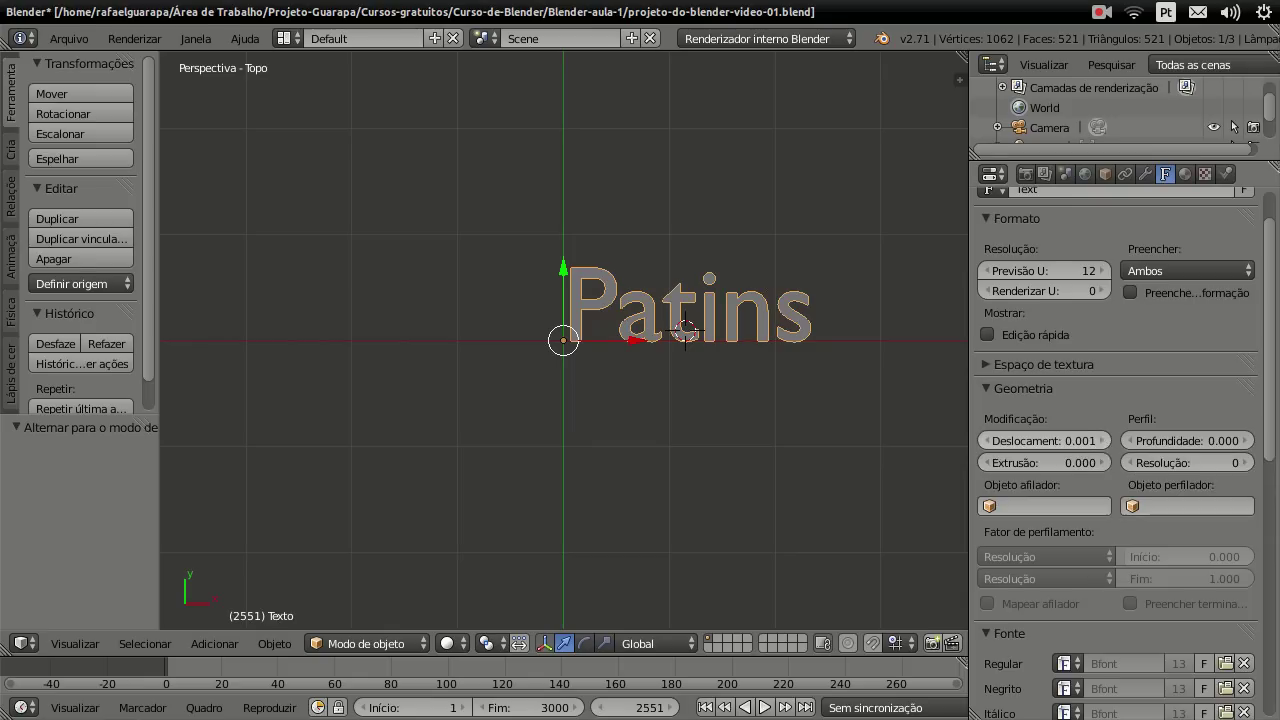
pyautogui.moveTo(1107, 444); pyautogui.dragTo(1115, 444)
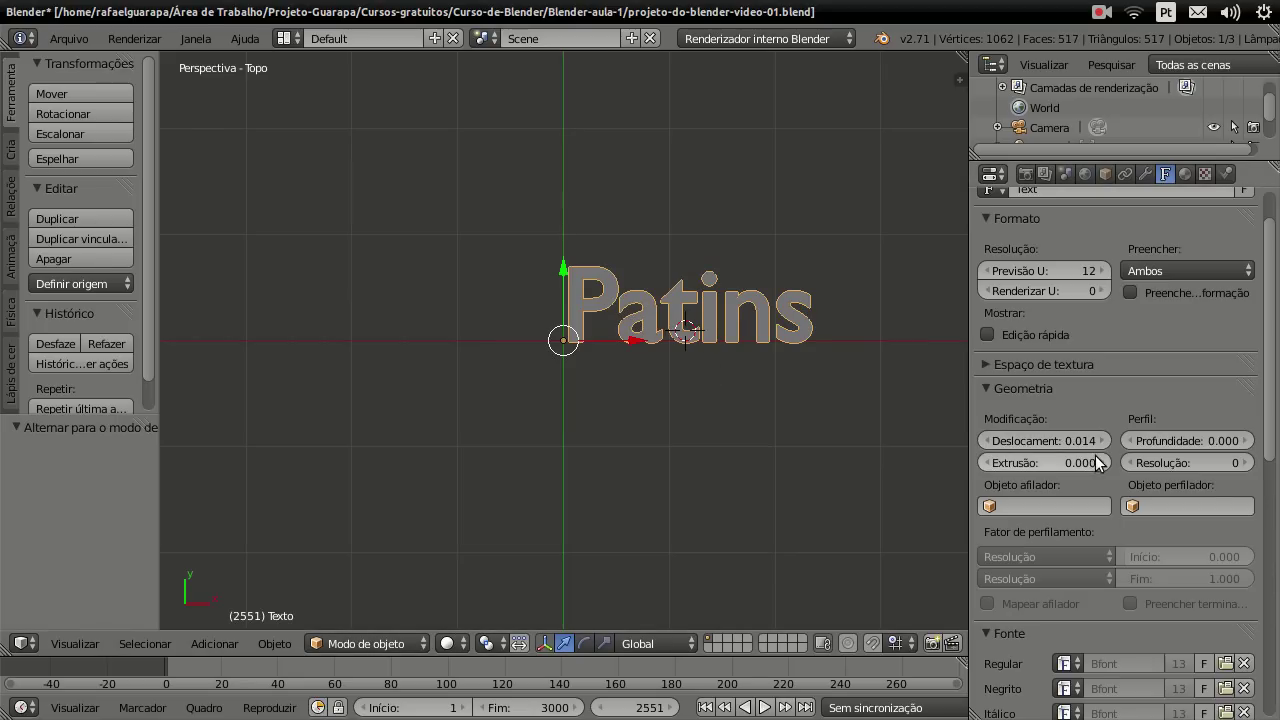
pyautogui.moveTo(1103, 465); pyautogui.dragTo(1112, 465)
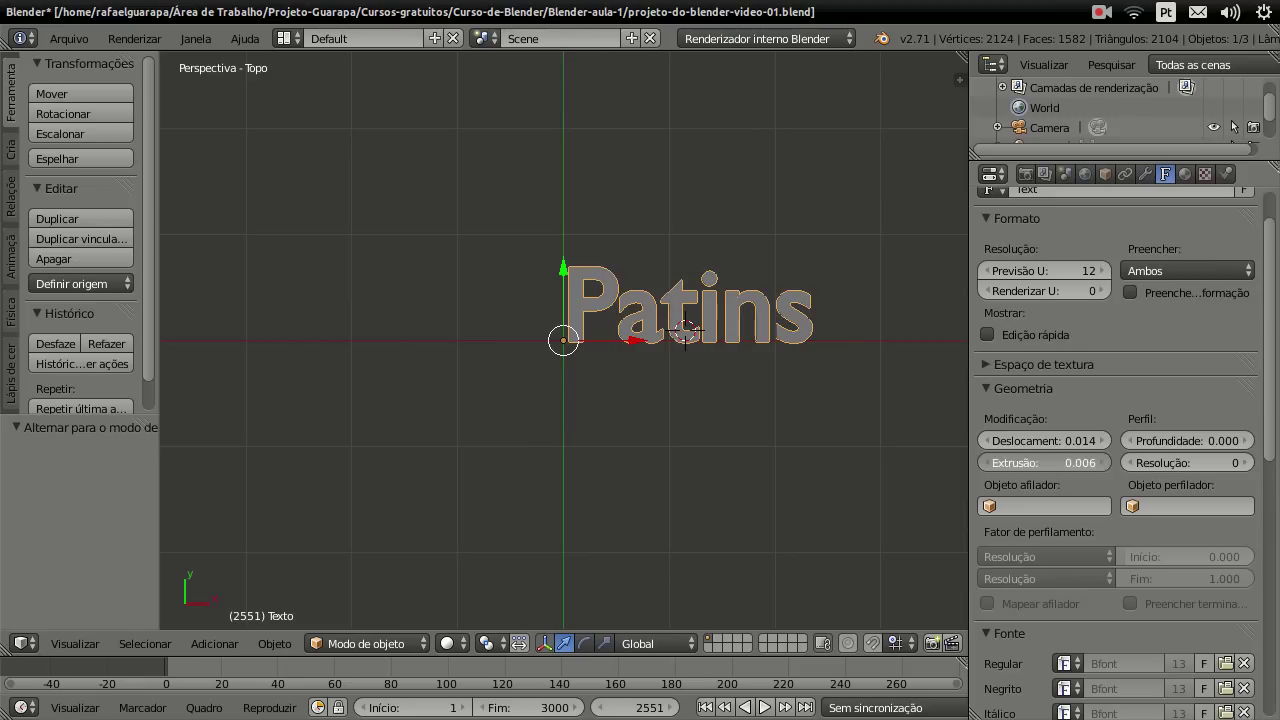
pyautogui.moveTo(1112, 465)
pyautogui.mouseDown()
pyautogui.moveTo(1124, 465)
pyautogui.moveTo(1111, 465)
pyautogui.mouseUp()
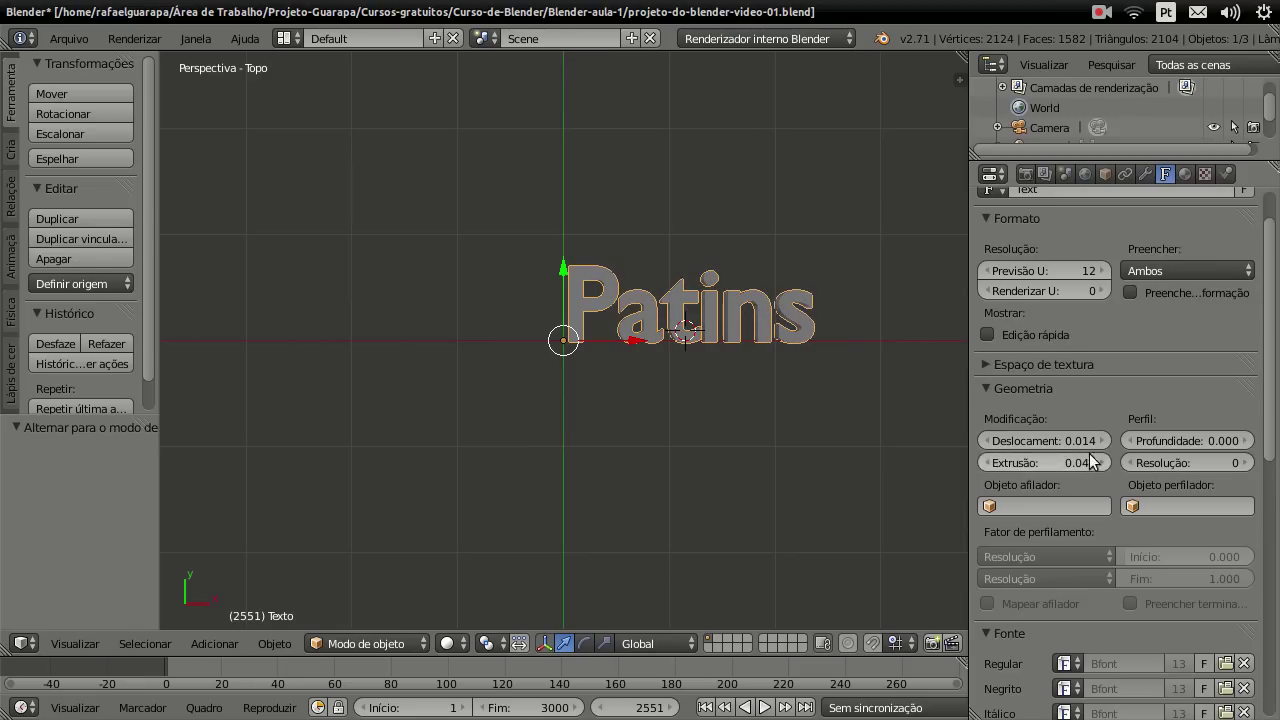
pyautogui.scroll(1, 817, 322)
pyautogui.scroll(1, 850, 312)
pyautogui.scroll(1, 890, 316)
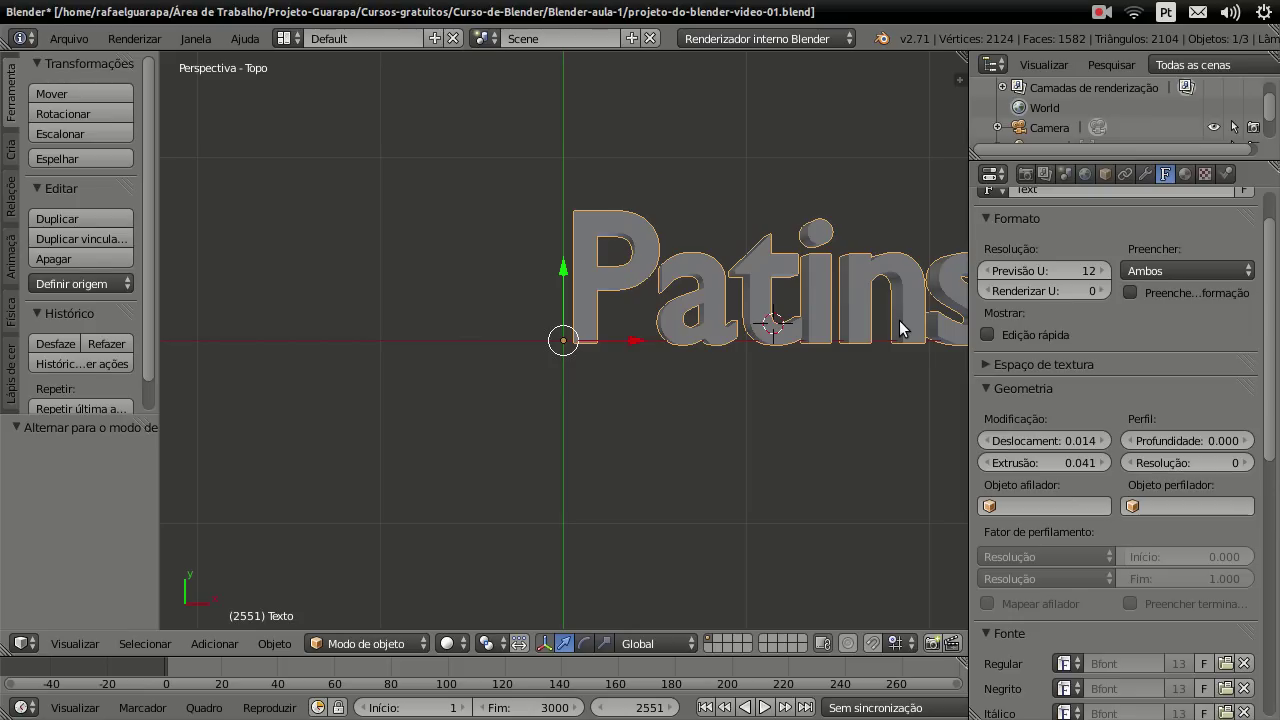
pyautogui.scroll(-5, 816, 347)
pyautogui.moveTo(1099, 463)
pyautogui.mouseDown()
pyautogui.moveTo(1115, 463)
pyautogui.moveTo(1104, 463)
pyautogui.mouseUp()
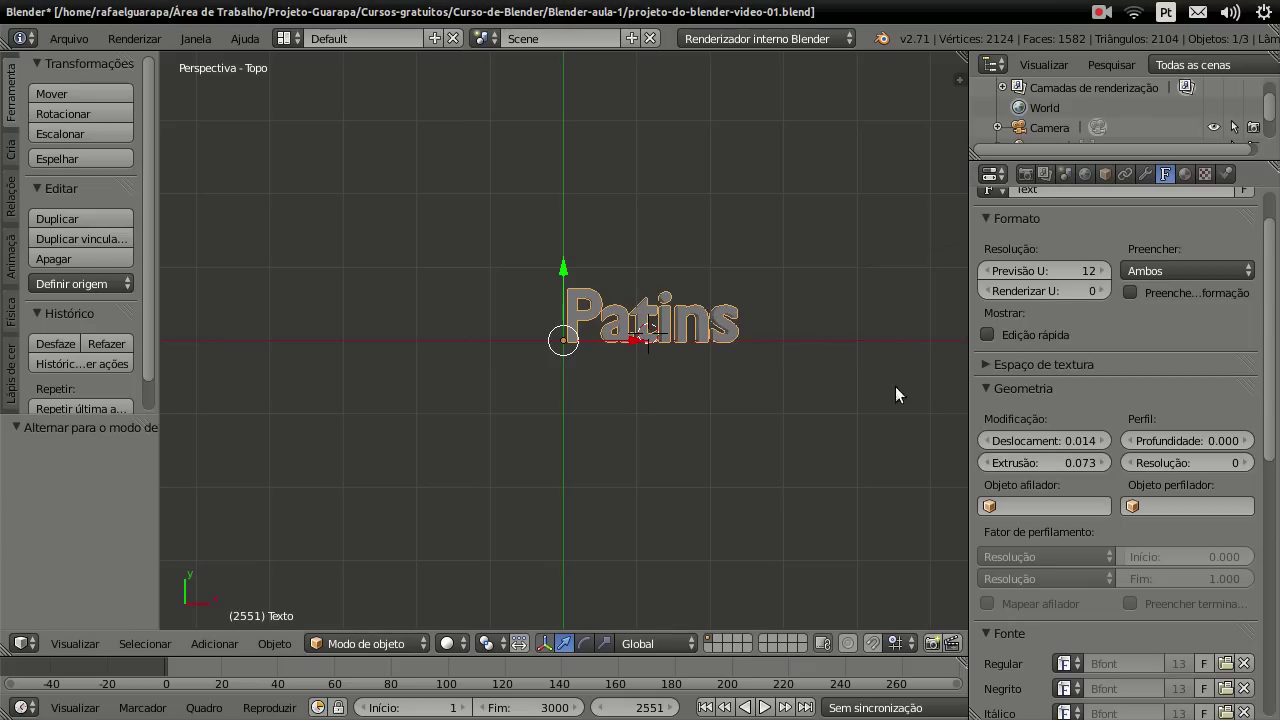
pyautogui.scroll(3, 895, 386)
pyautogui.scroll(3, 743, 310)
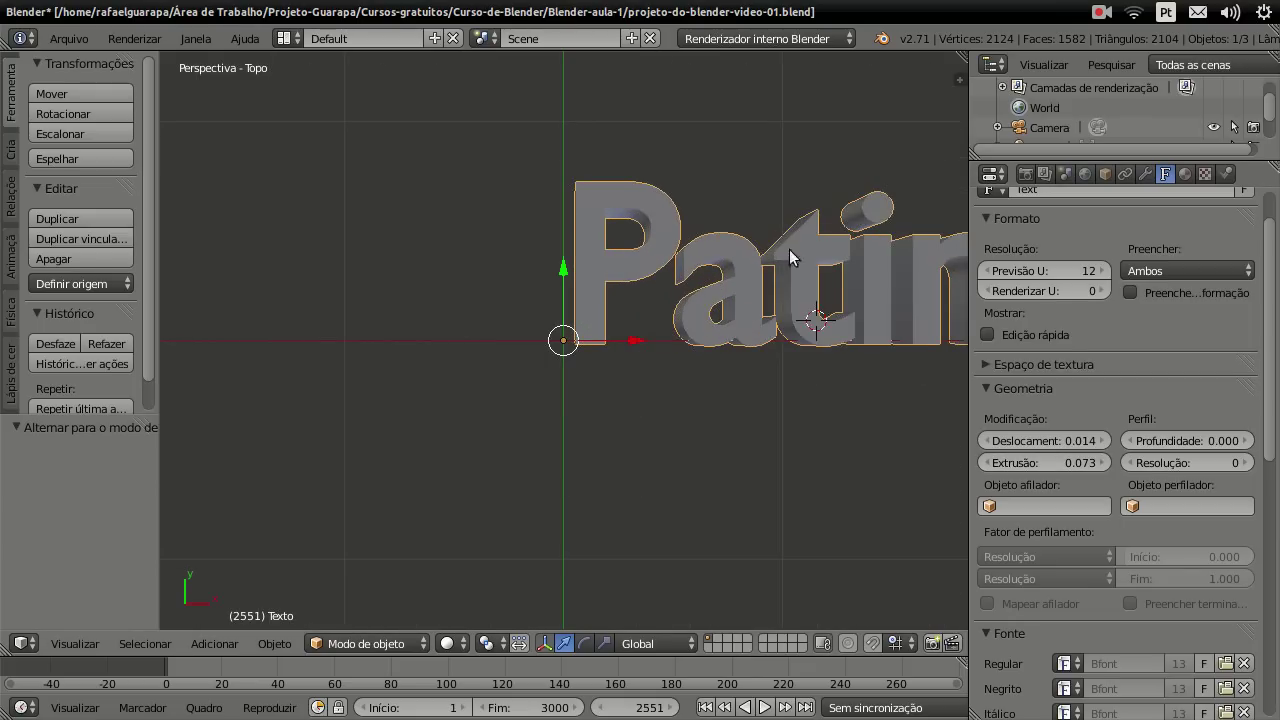
pyautogui.scroll(-3, 828, 310)
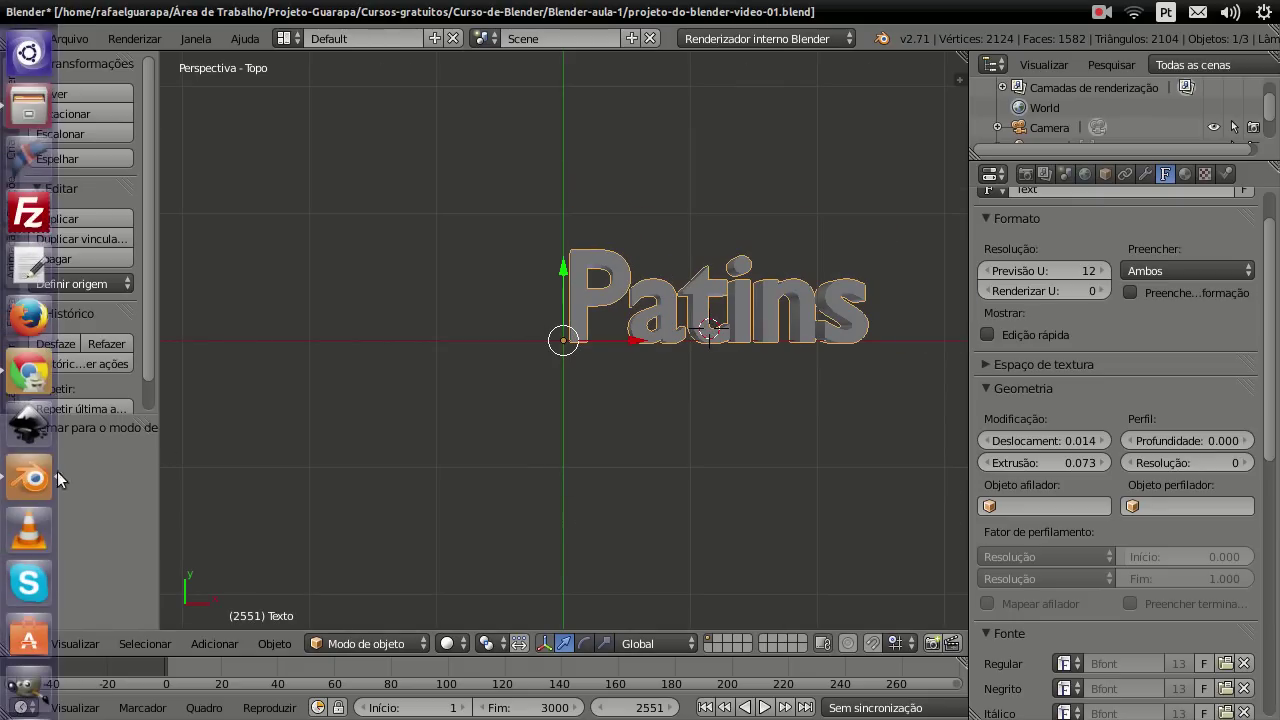
pyautogui.scroll(-2, 828, 353)
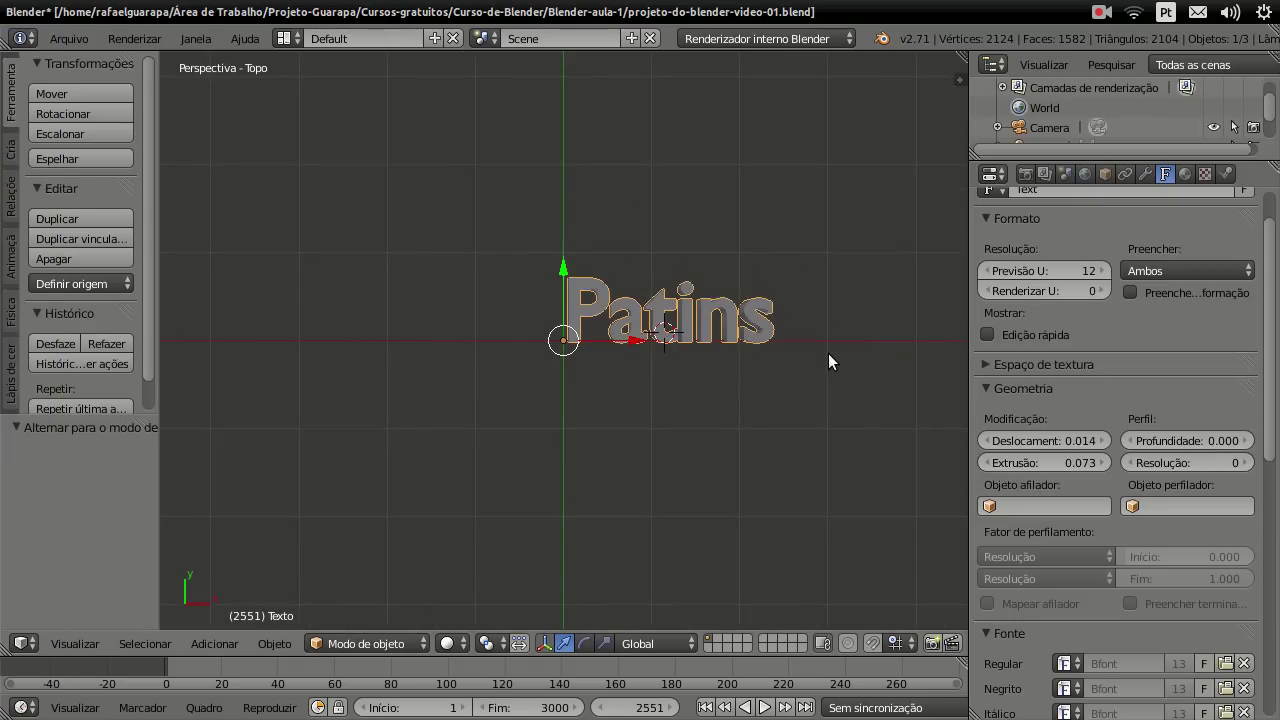
# Step: Lower the Patins text bevel Depth to 0.008 and check the rounded edges
pyautogui.click(1249, 446)
pyautogui.click(1249, 446)
pyautogui.moveTo(1247, 446); pyautogui.dragTo(1110, 442)
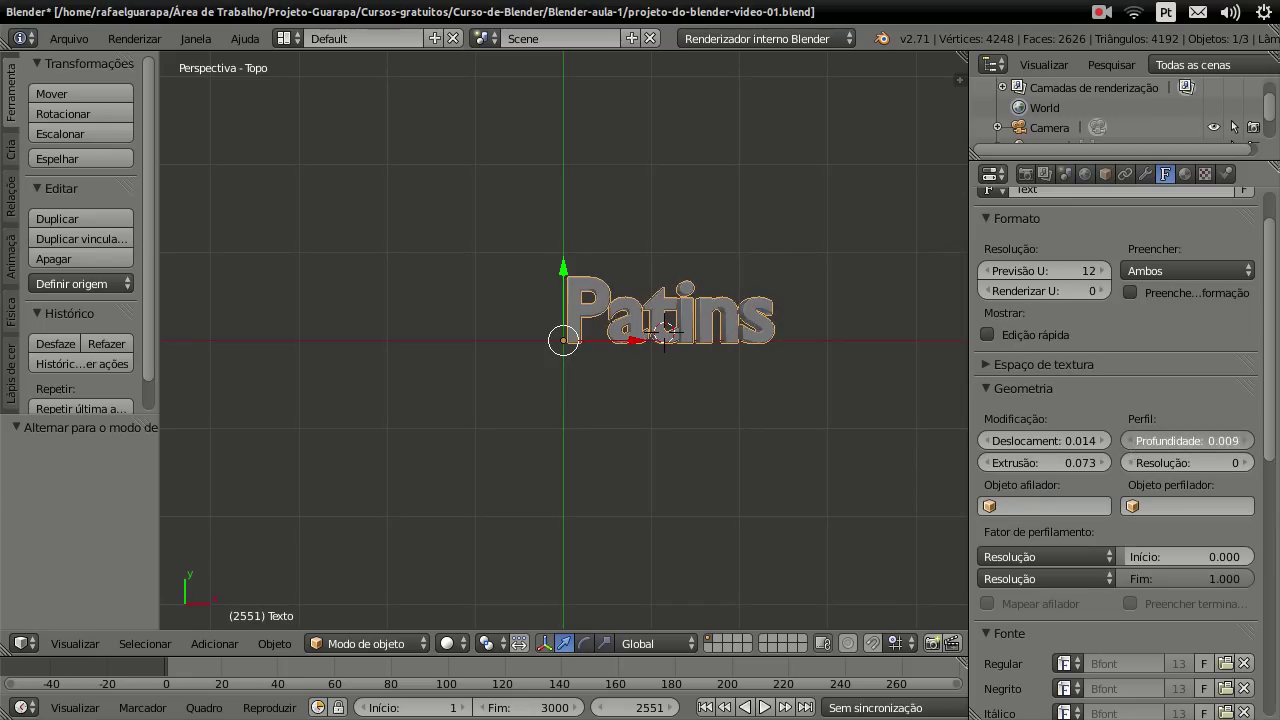
pyautogui.scroll(-3, 720, 352)
pyautogui.scroll(1, 668, 346)
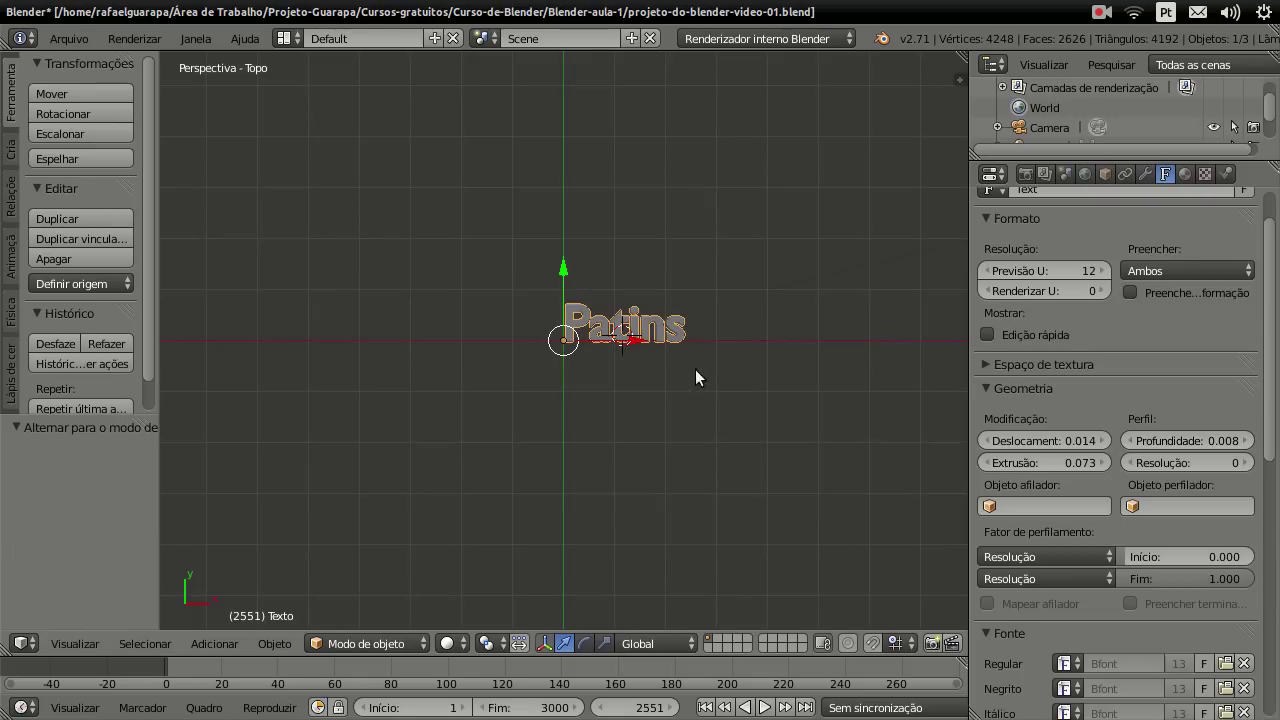
pyautogui.scroll(-1, 697, 405)
pyautogui.scroll(-3, 720, 440)
pyautogui.scroll(2, 649, 248)
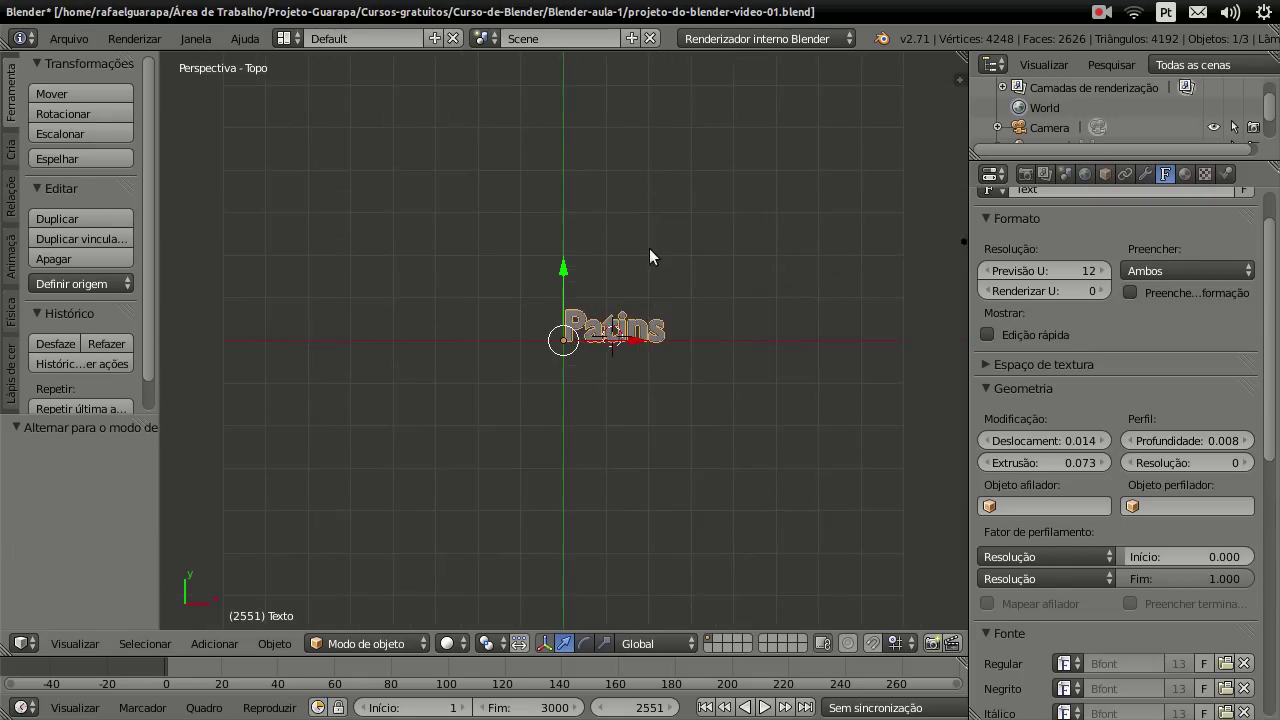
pyautogui.scroll(3, 657, 272)
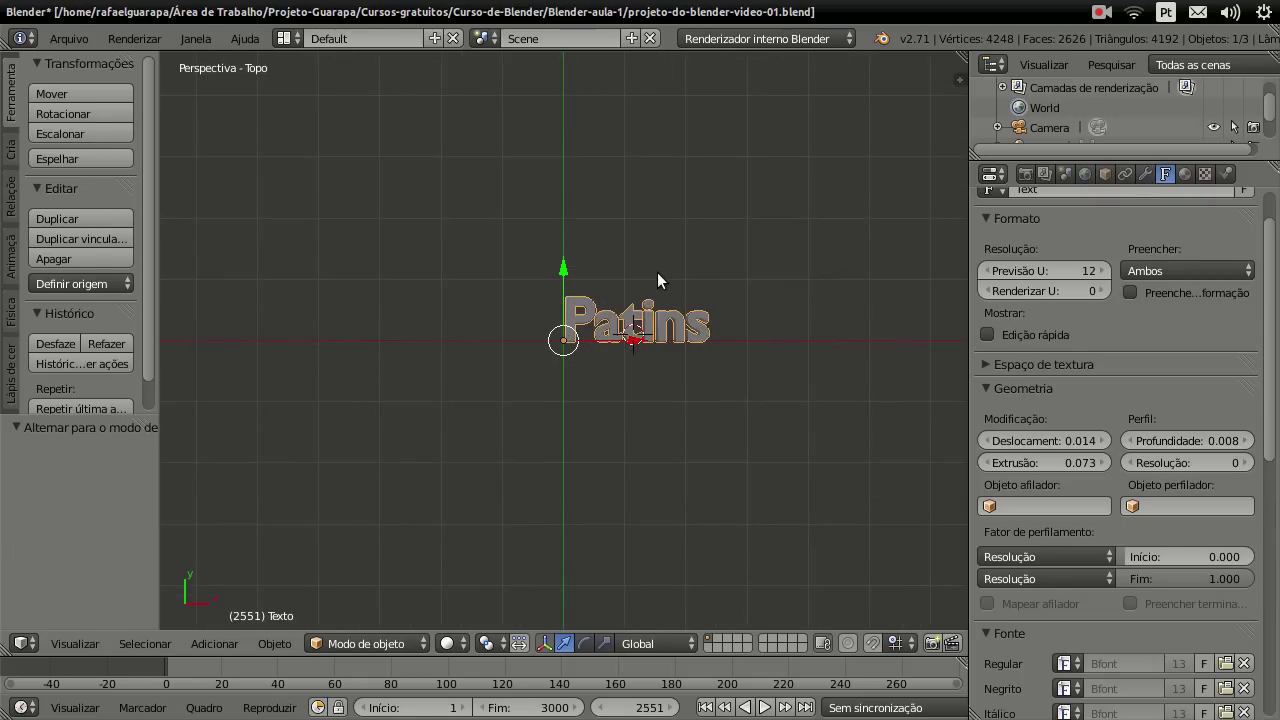
# Step: Look at the Patins text through the scene camera, with the camera frame filling the view
pyautogui.press('KP_0')
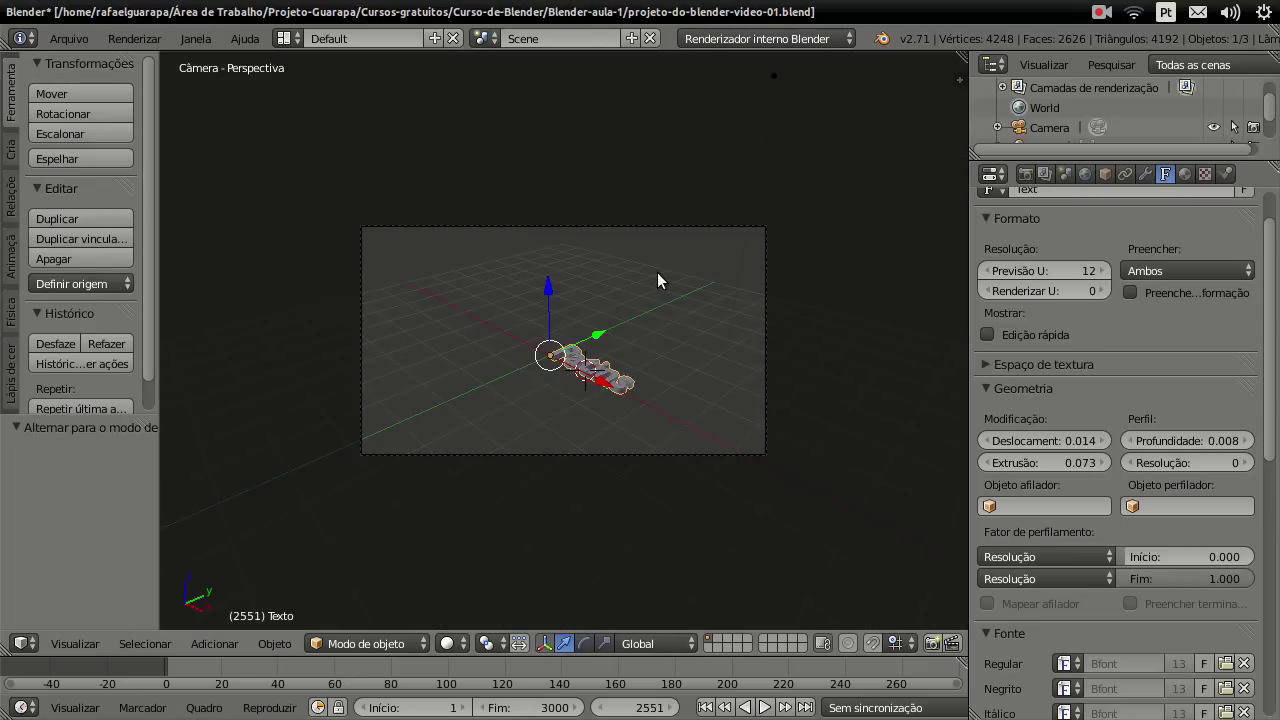
pyautogui.scroll(4, 600, 380)
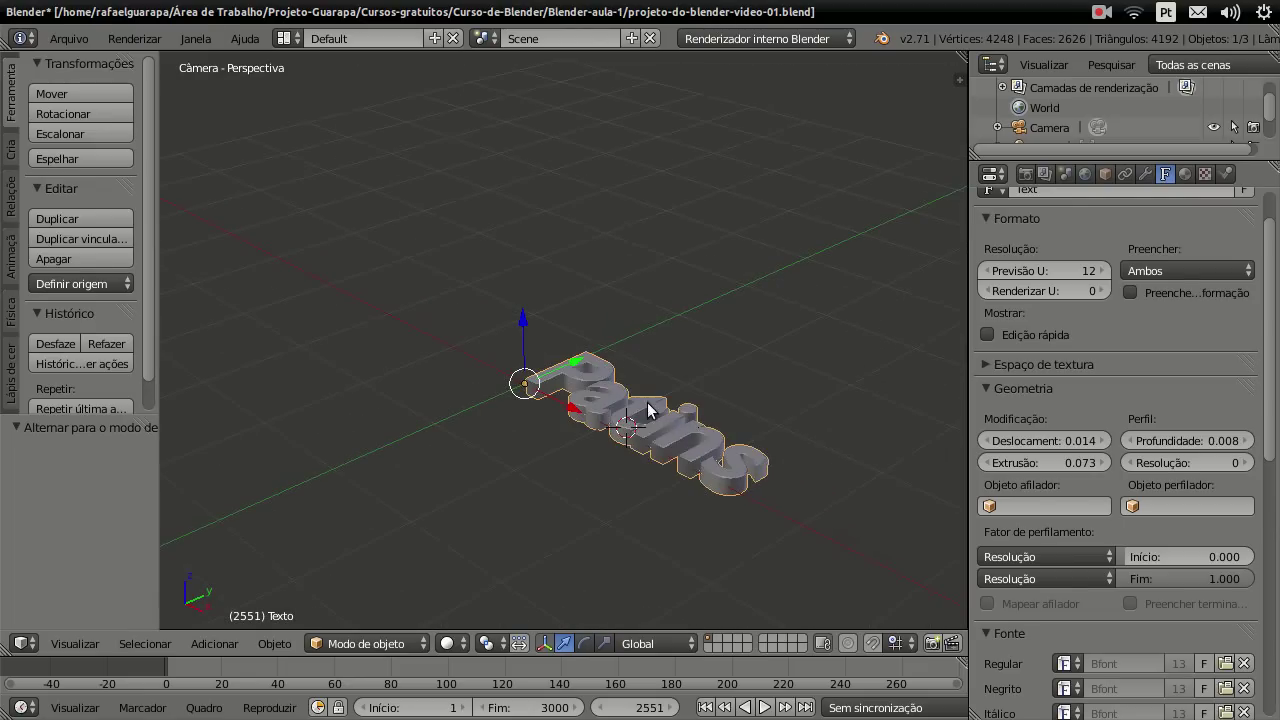
pyautogui.scroll(1, 660, 440)
pyautogui.scroll(1, 686, 490)
pyautogui.scroll(-3, 708, 525)
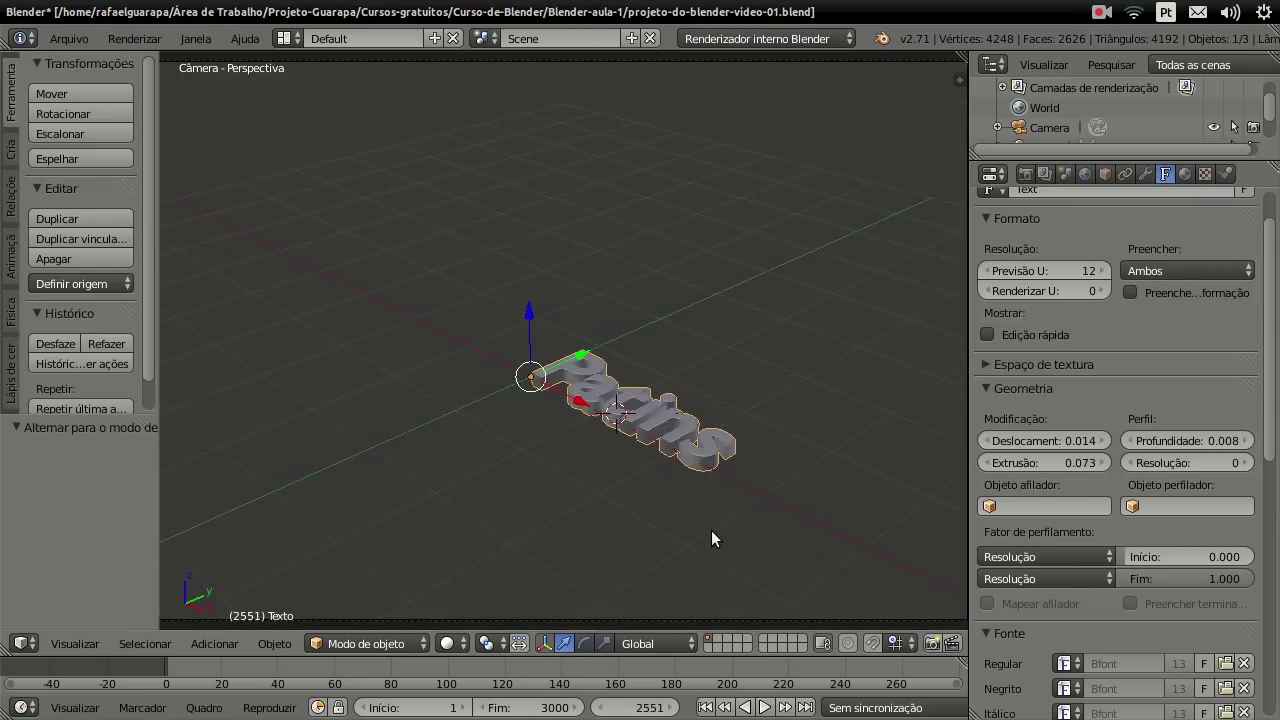
pyautogui.scroll(-3, 708, 520)
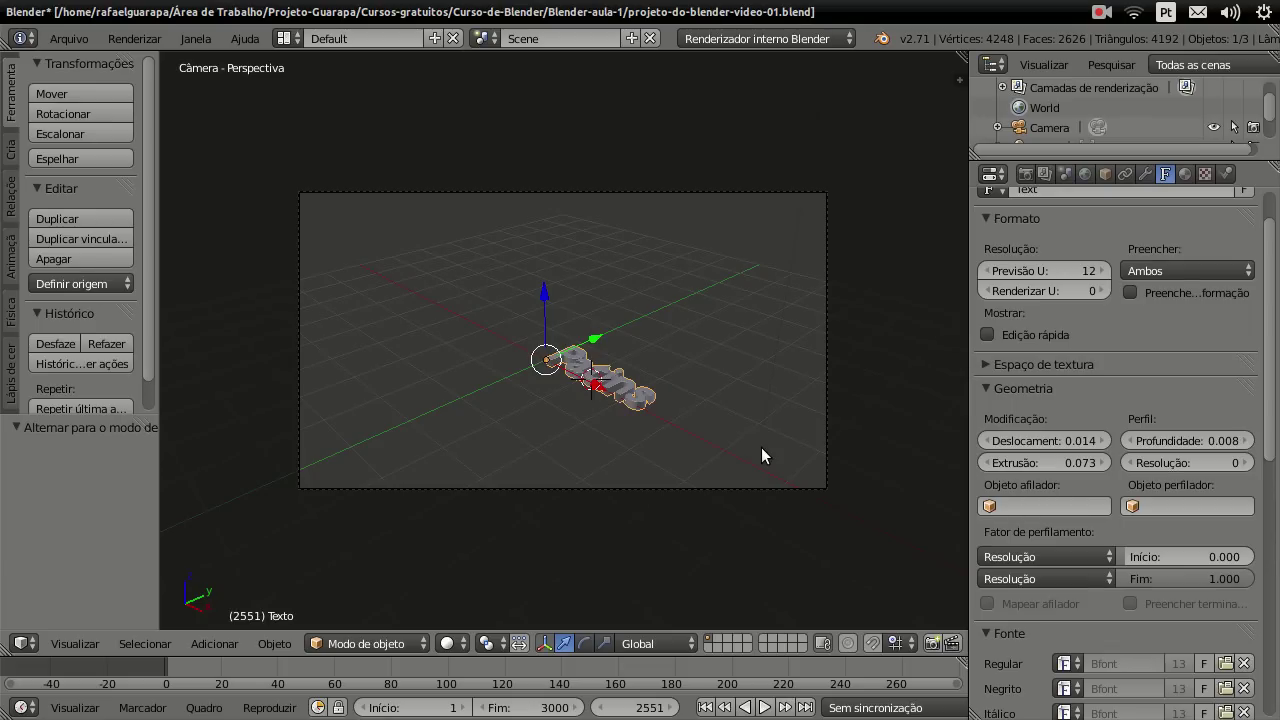
pyautogui.press('Home')
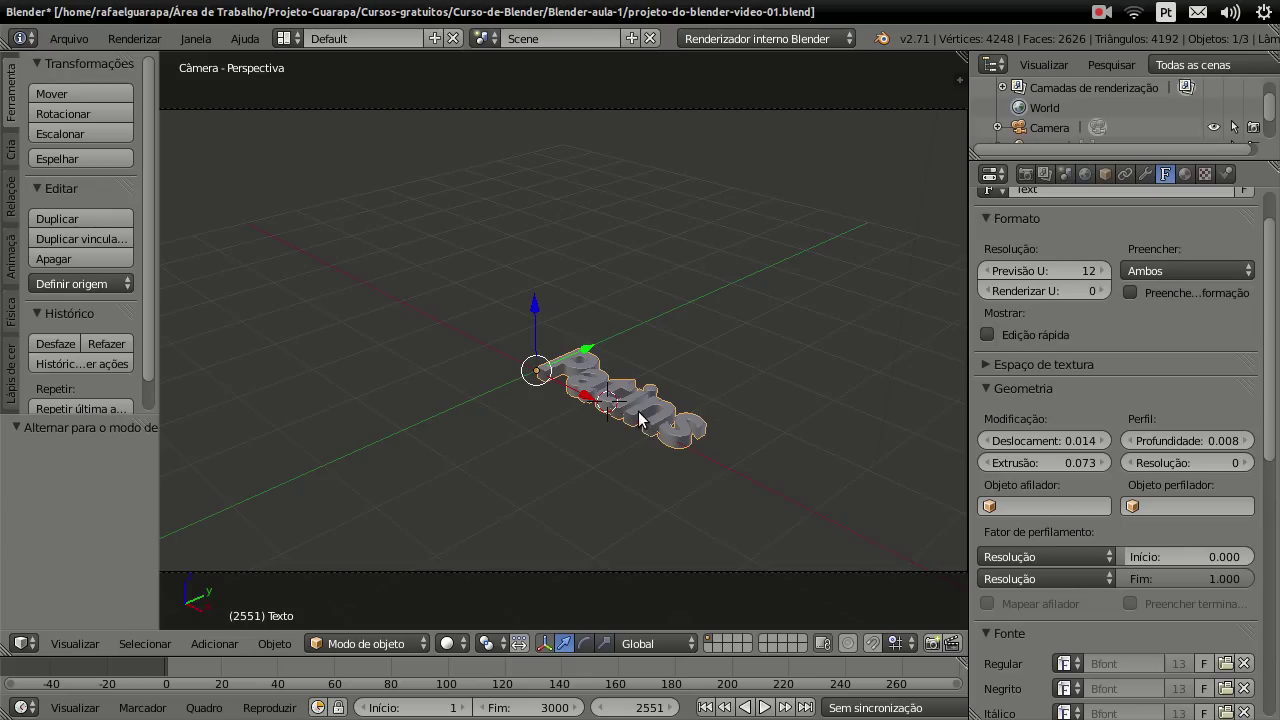
# Step: Try moving the Patins text, then undo so it keeps its original position
pyautogui.press('g')
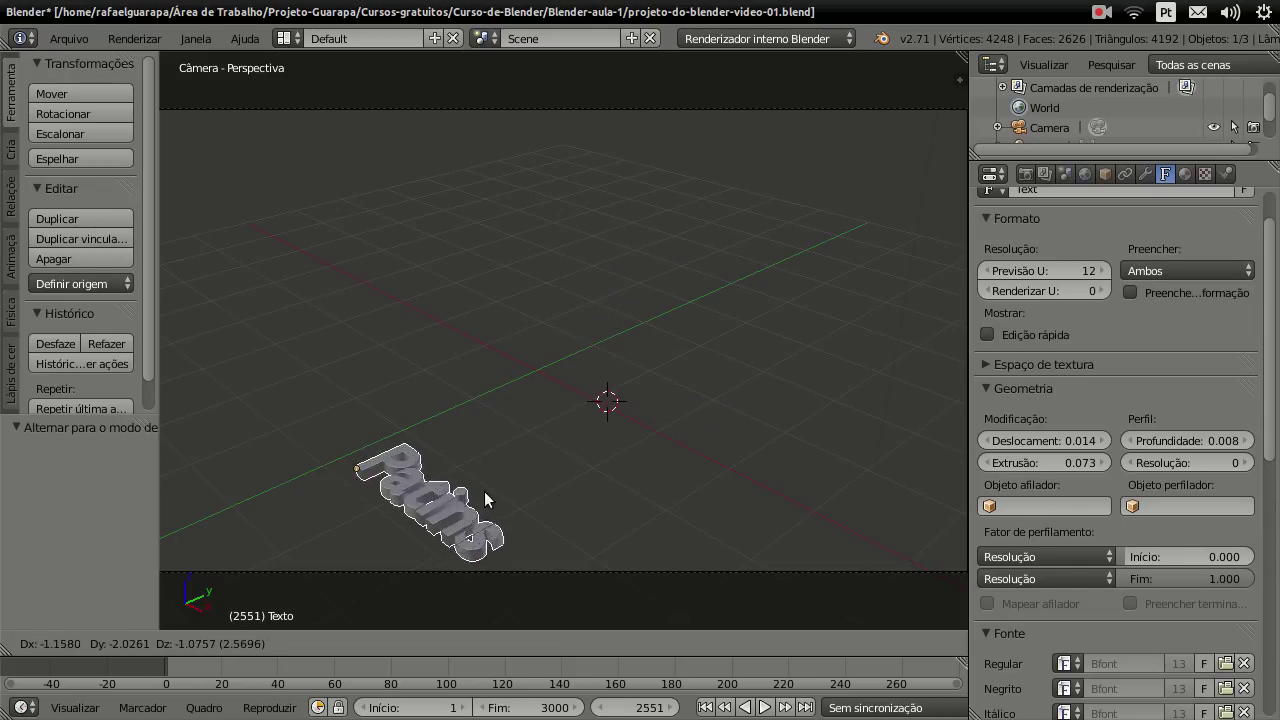
pyautogui.click(610, 405)
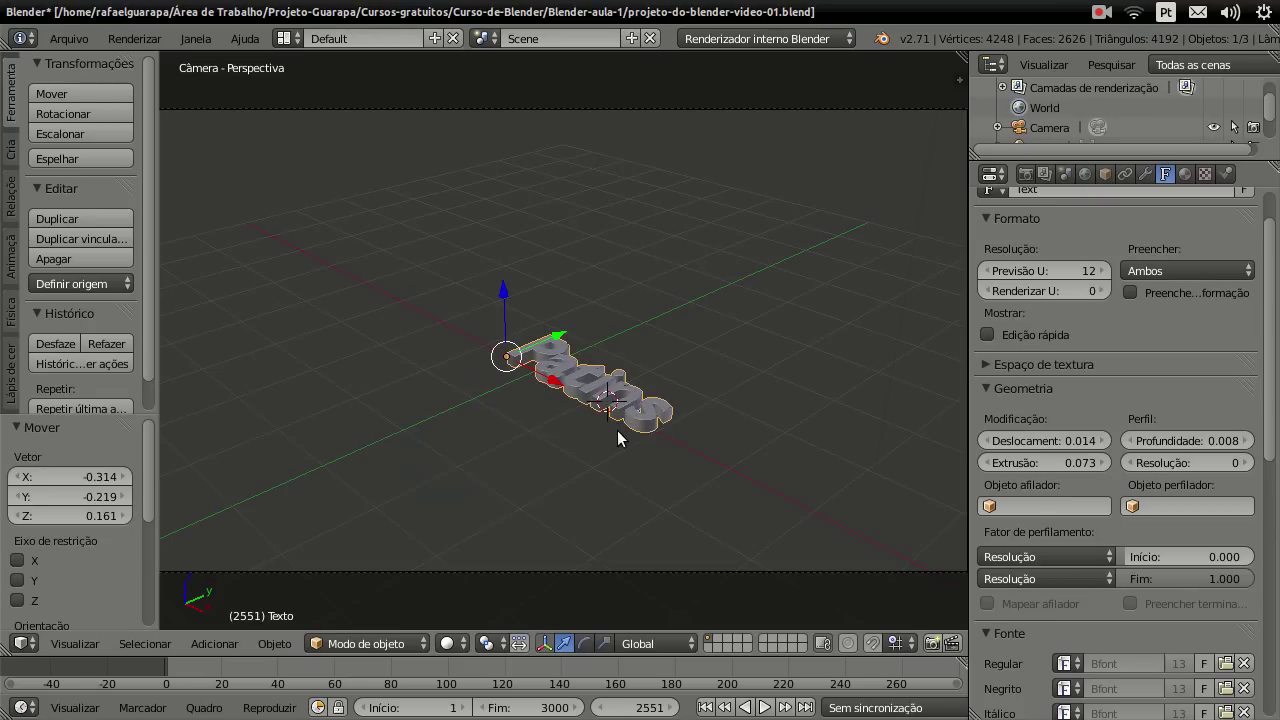
pyautogui.hotkey('ctrl', 'z')
pyautogui.scroll(-4, 618, 440)
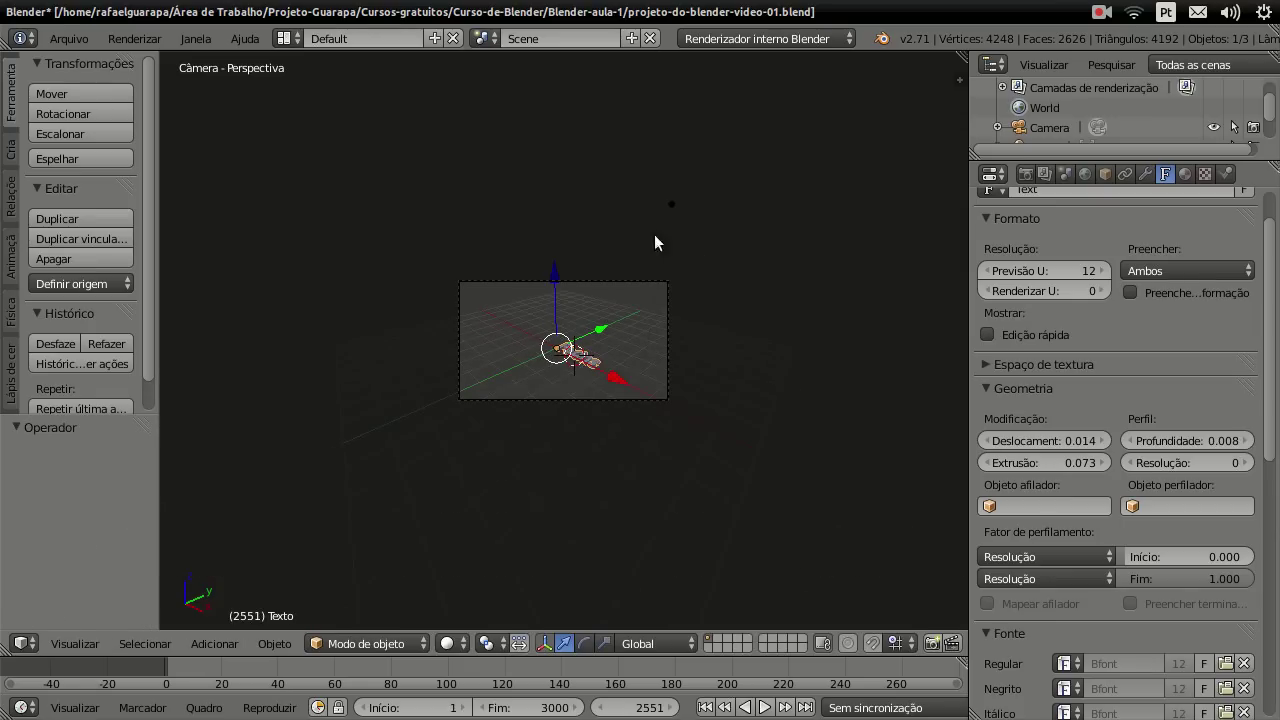
pyautogui.scroll(2, 594, 400)
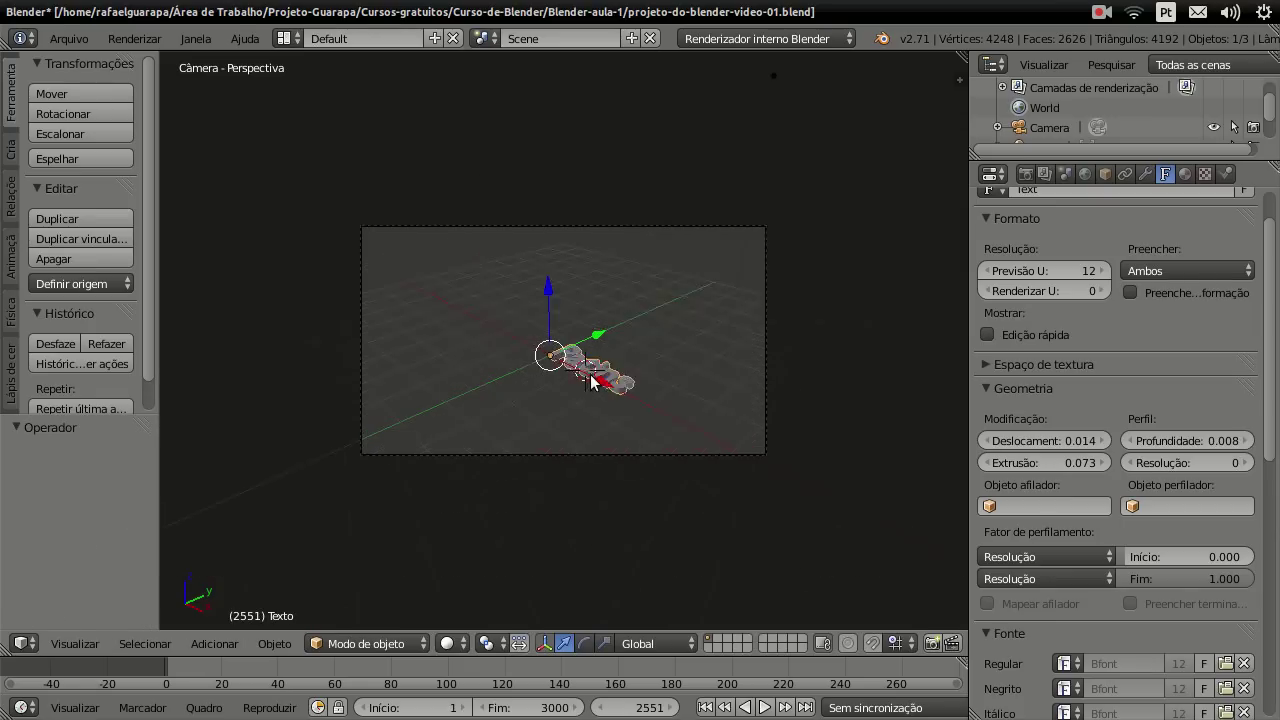
pyautogui.scroll(2, 600, 385)
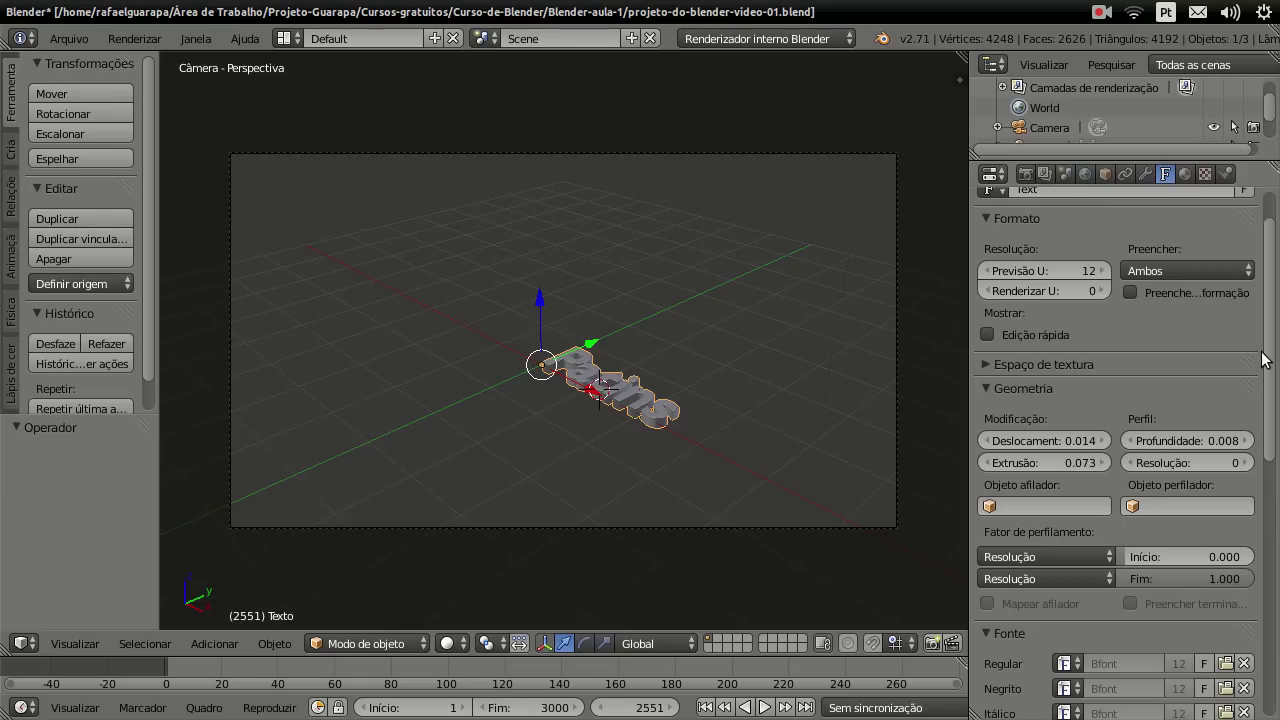
# Step: Drag the Espaço de textura panel below Geometria and scroll down to the Fonte settings
pyautogui.moveTo(1262, 362)
pyautogui.mouseDown()
pyautogui.moveTo(1262, 398)
pyautogui.moveTo(1268, 366)
pyautogui.mouseUp()
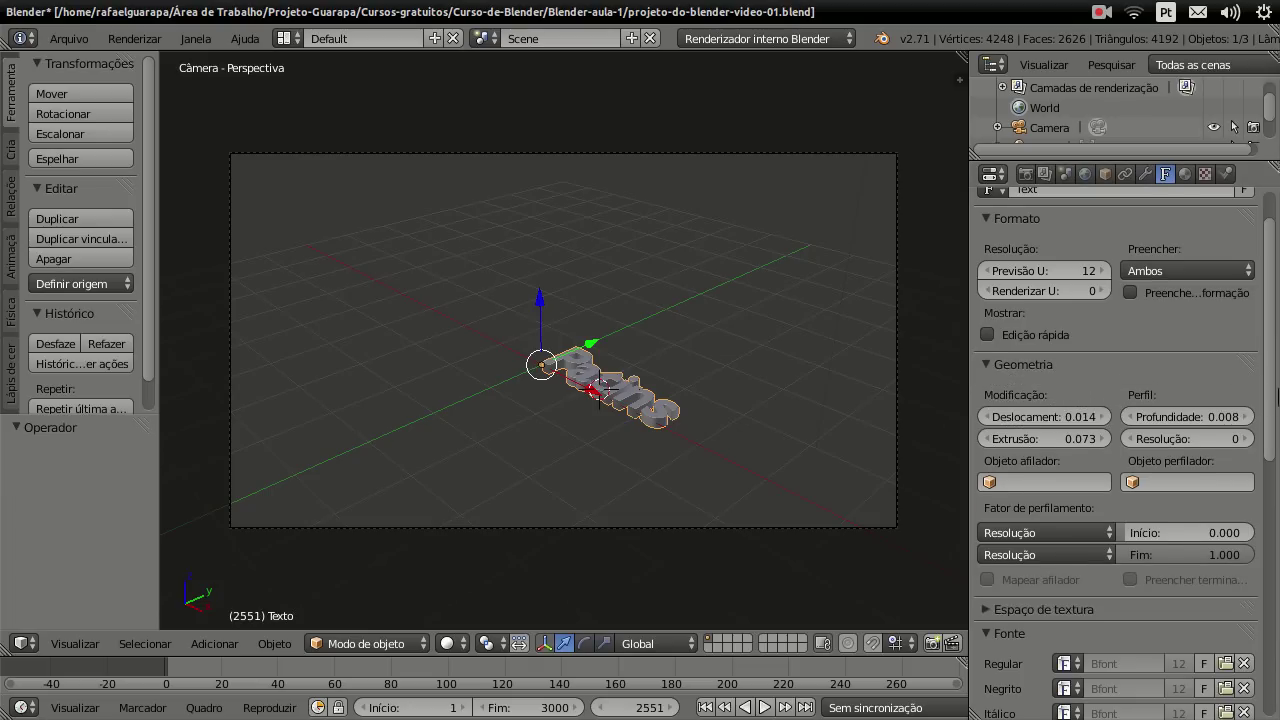
pyautogui.scroll(-5, 1008, 410)
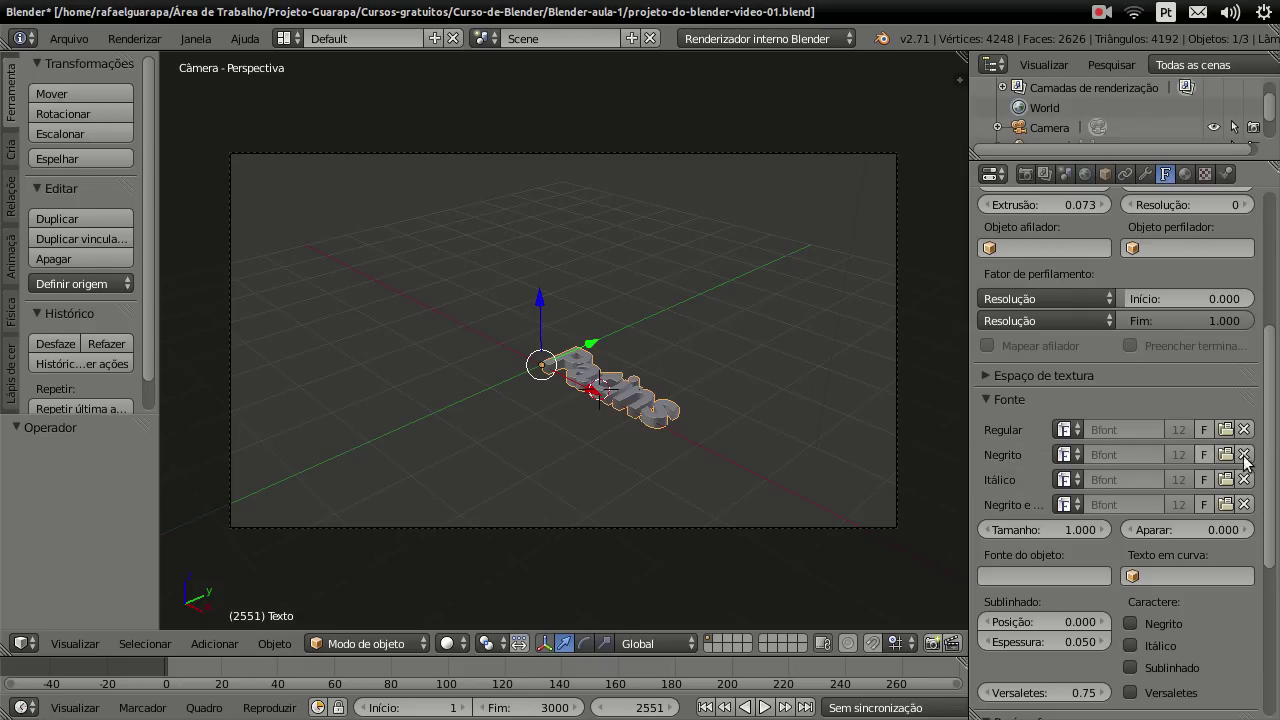
pyautogui.moveTo(1270, 412)
pyautogui.mouseDown()
pyautogui.moveTo(1276, 544)
pyautogui.moveTo(1277, 301)
pyautogui.mouseUp()
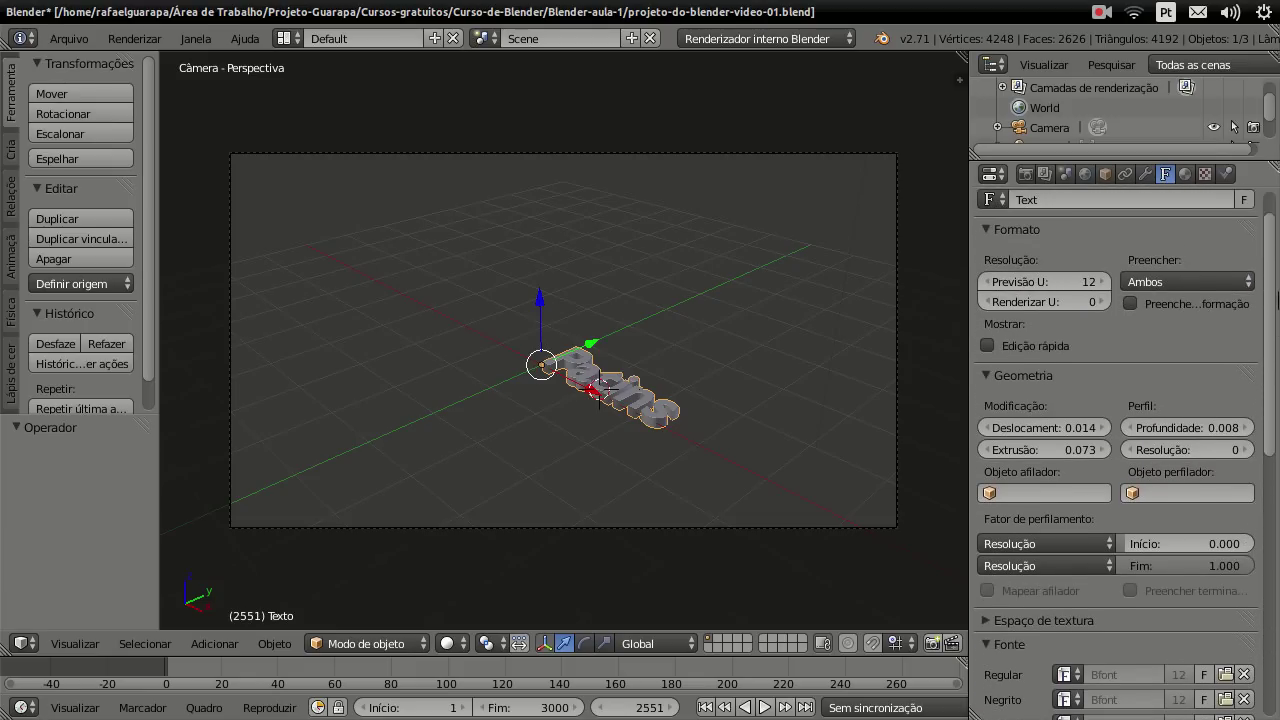
# Step: Raise the text's extrusion to 0.090 and its bevel depth to 0.018
pyautogui.scroll(2, 582, 400)
pyautogui.scroll(2, 630, 450)
pyautogui.scroll(3, 698, 560)
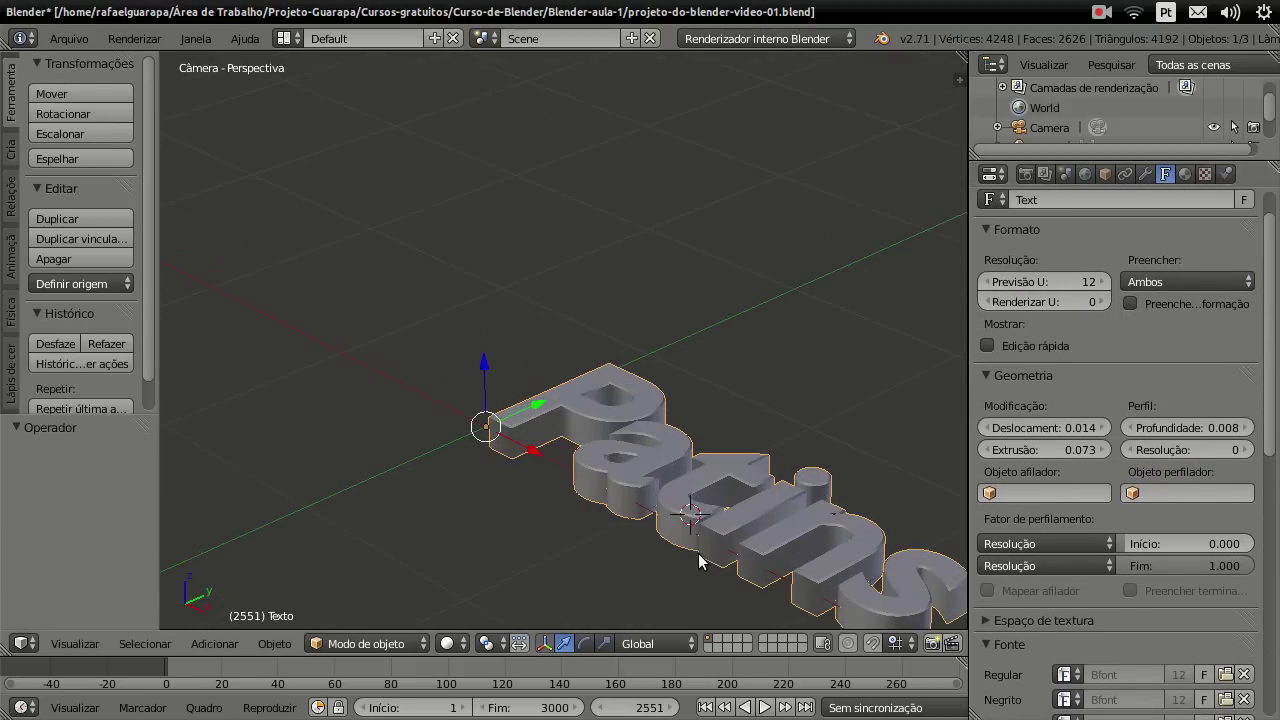
pyautogui.scroll(-2, 737, 560)
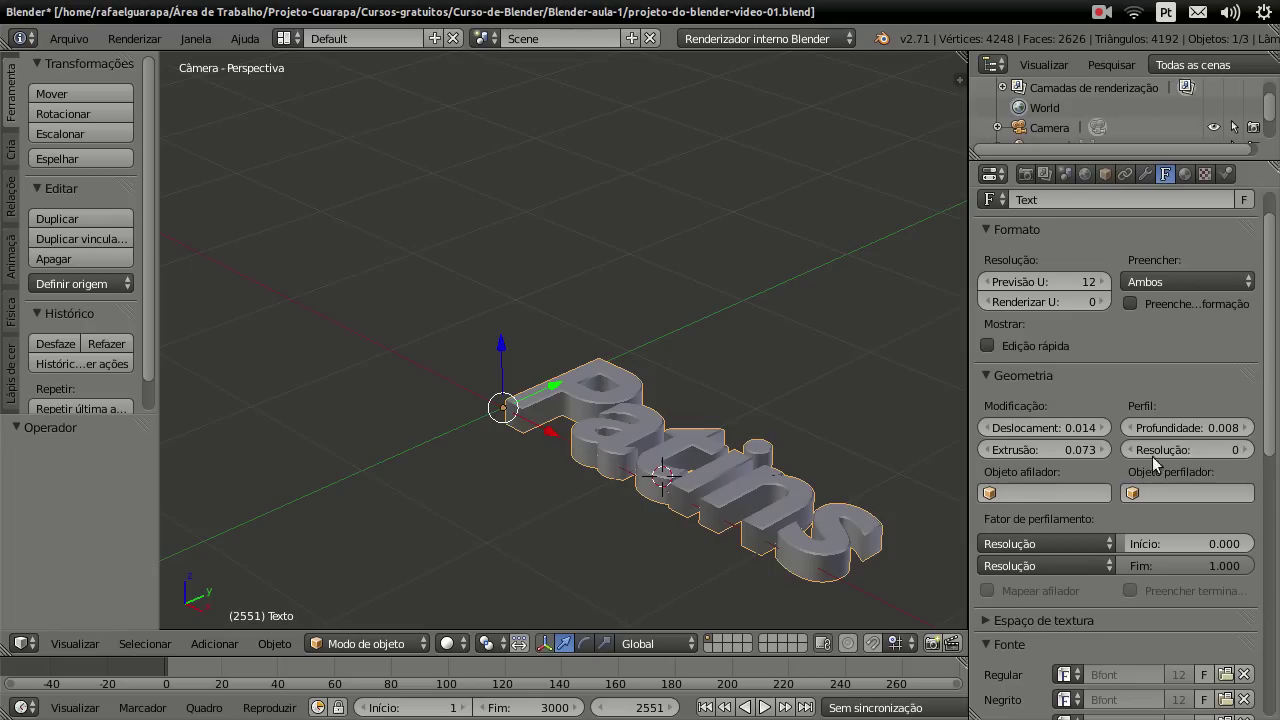
pyautogui.moveTo(1111, 451); pyautogui.dragTo(1216, 467)
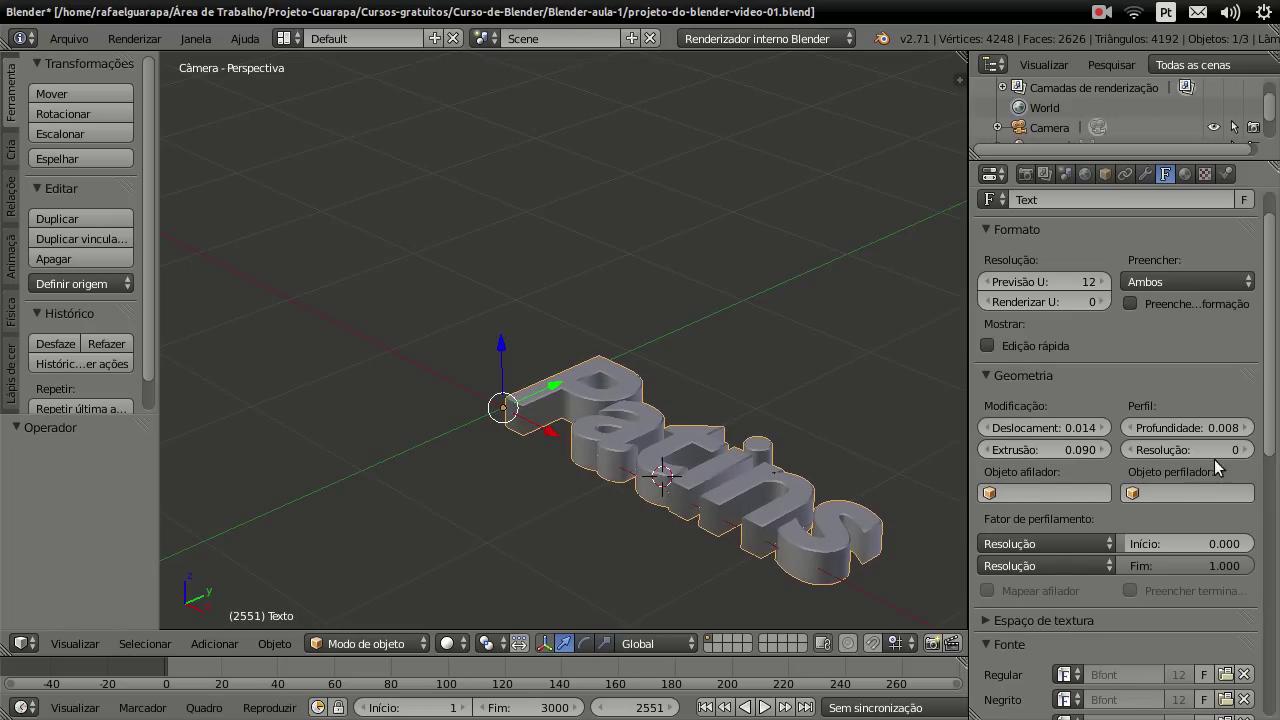
pyautogui.moveTo(1244, 428); pyautogui.dragTo(1256, 428)
# Step: Set the bevel profile resolution to 15 for rounded edges
pyautogui.scroll(2, 777, 487)
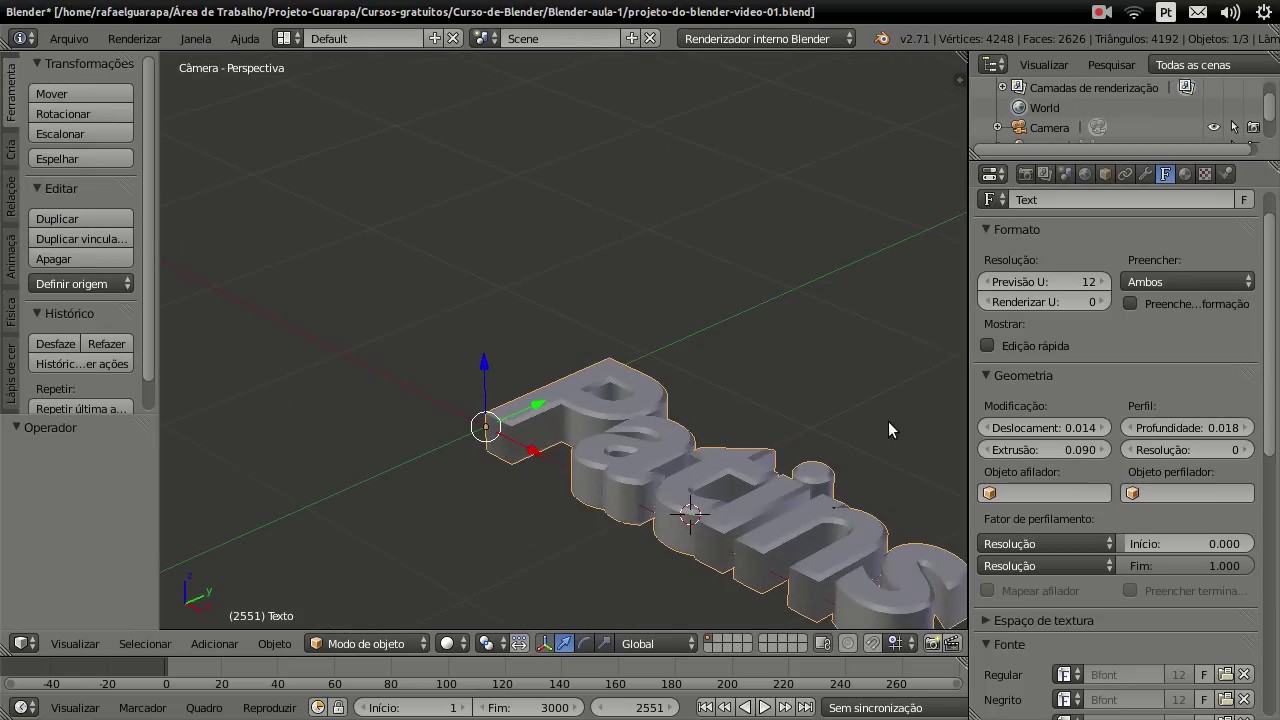
pyautogui.scroll(-1, 900, 430)
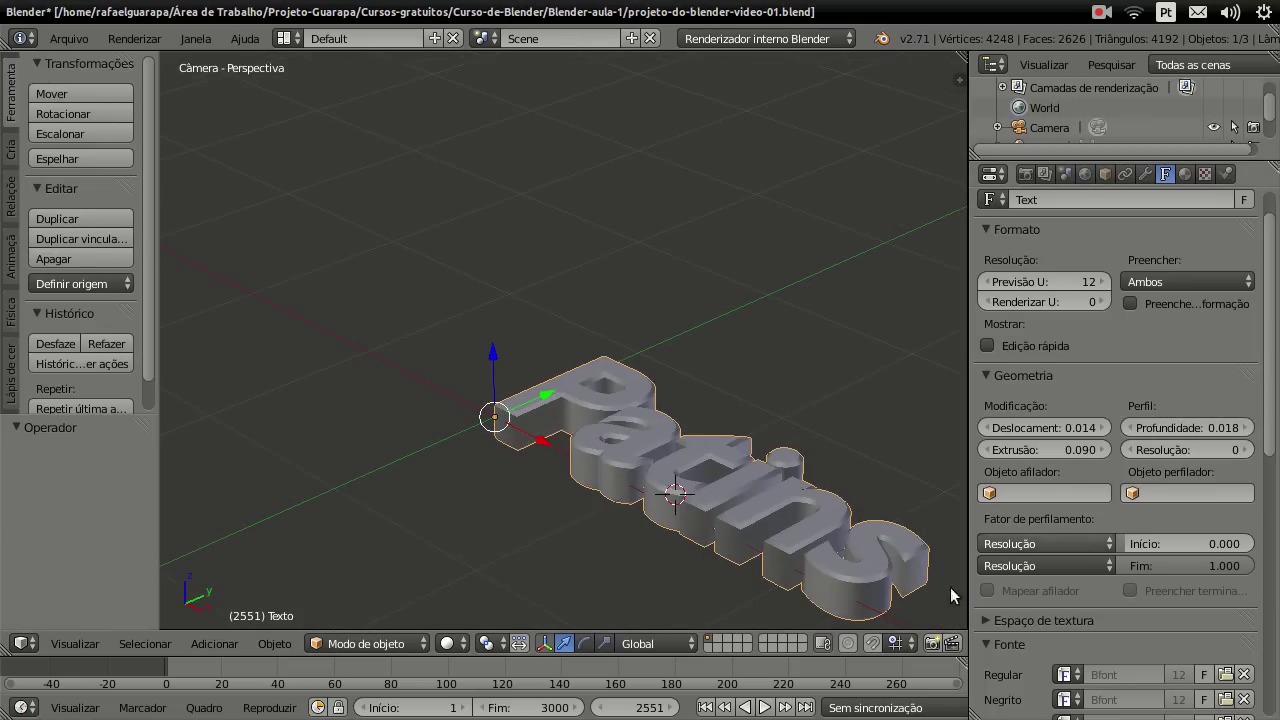
pyautogui.scroll(2, 788, 577)
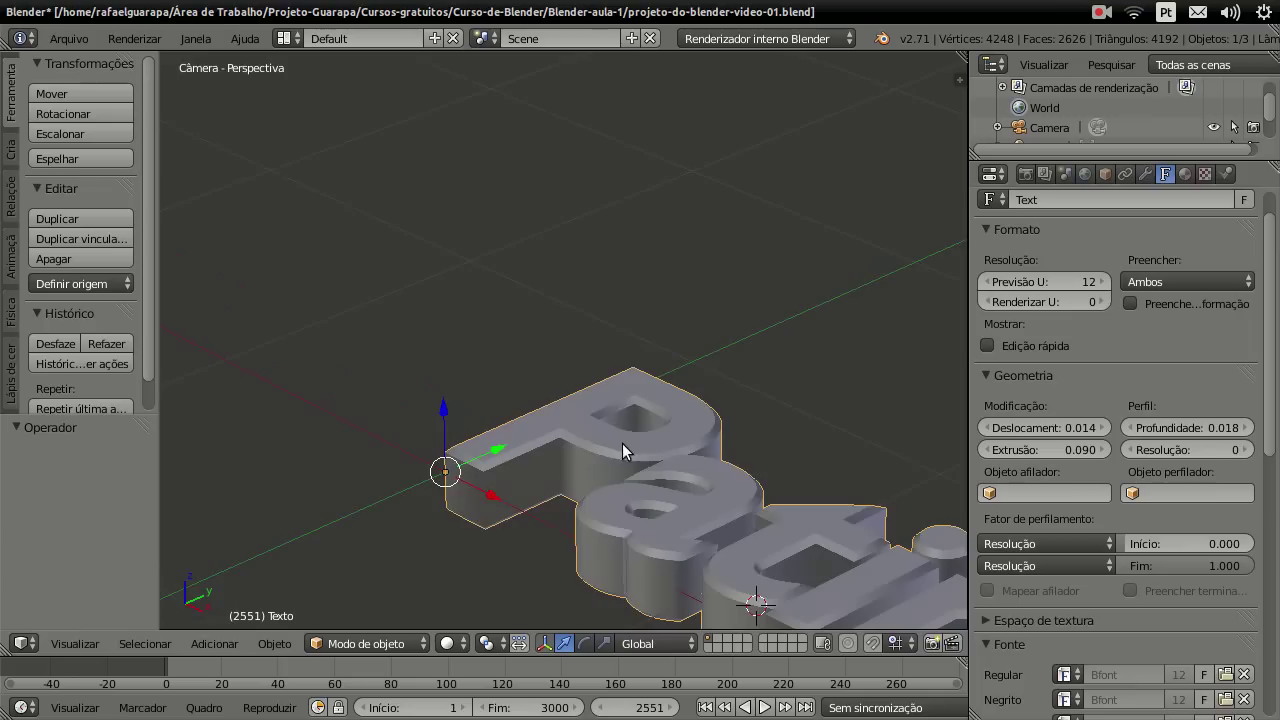
pyautogui.click(1220, 449)
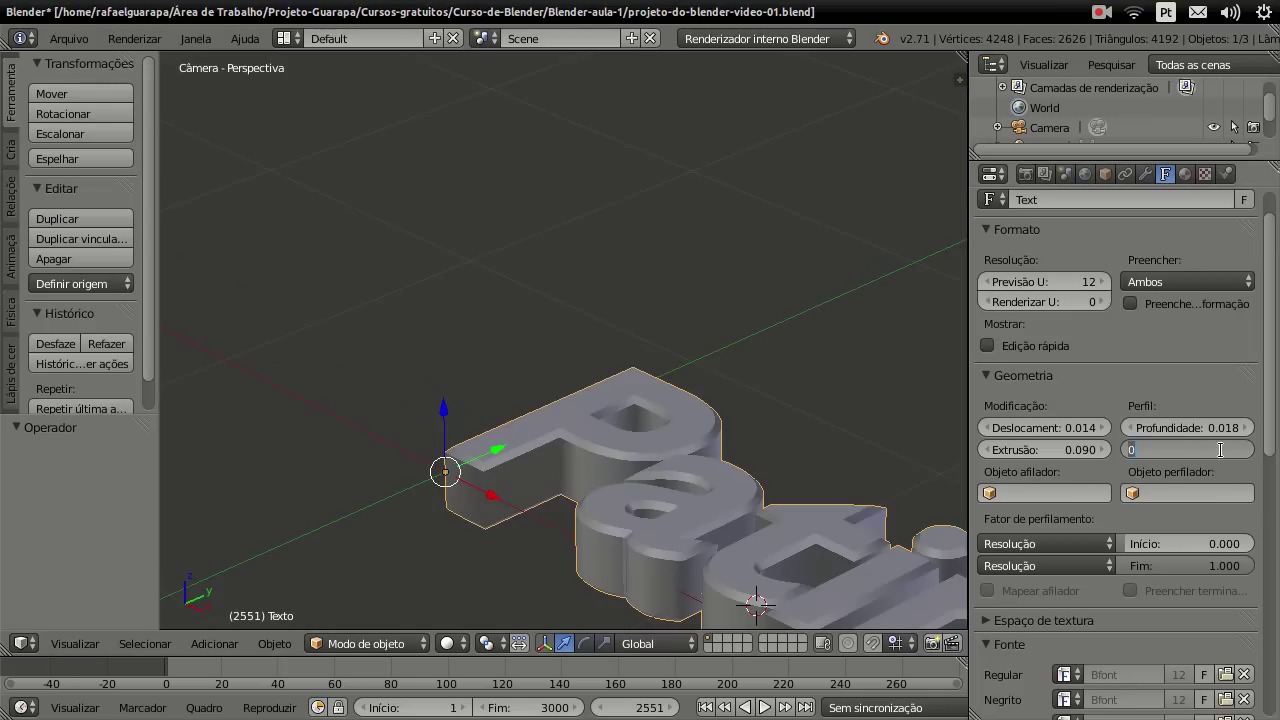
pyautogui.write('15')
pyautogui.press('Return')
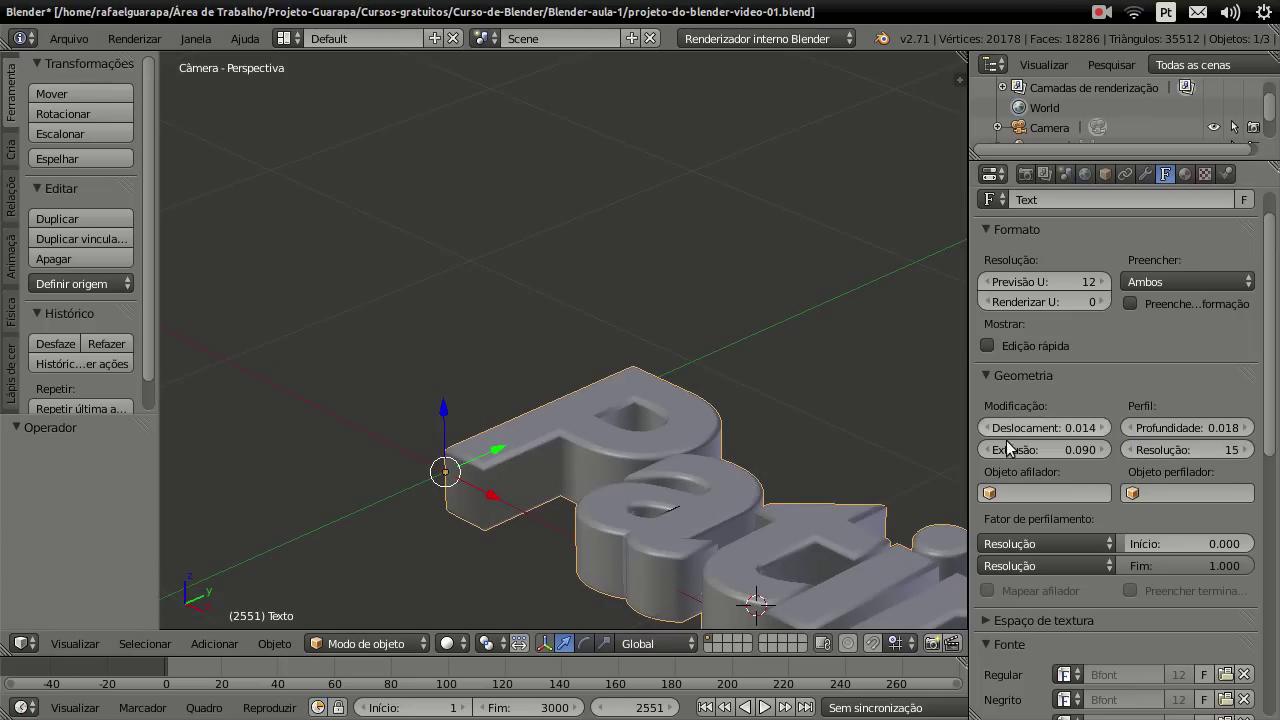
pyautogui.scroll(-2, 769, 562)
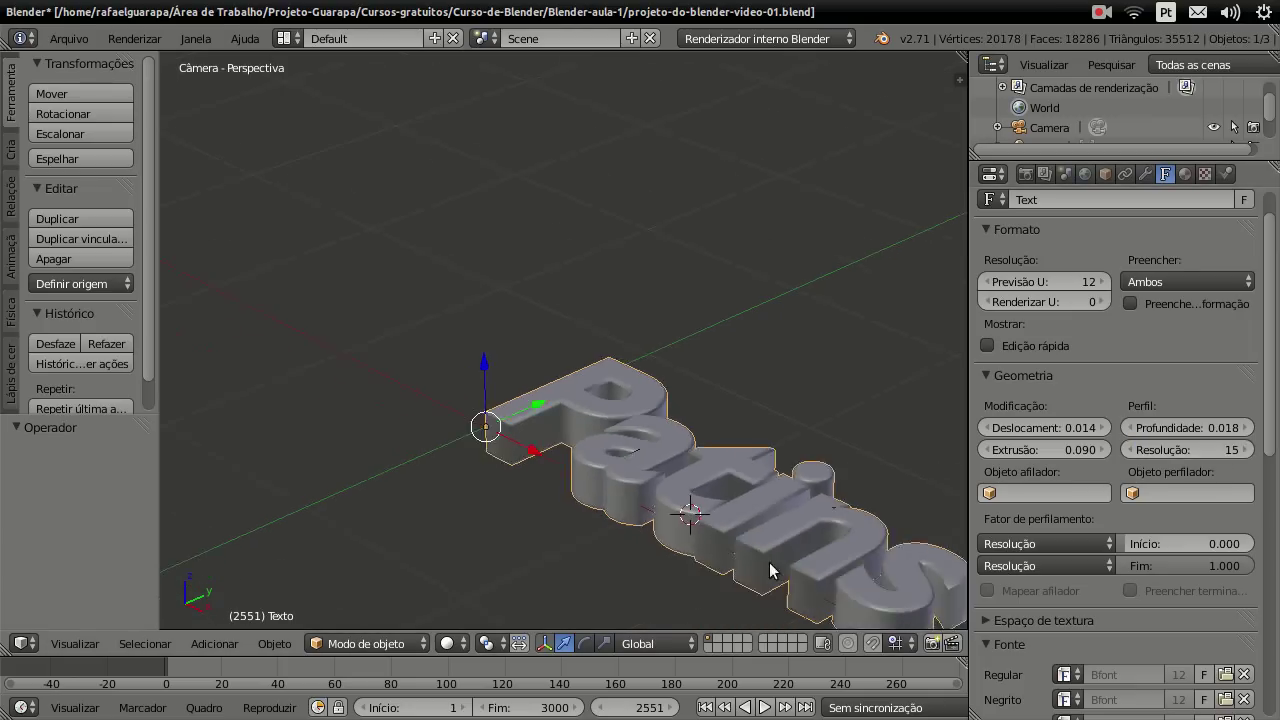
pyautogui.scroll(-1, 781, 568)
pyautogui.scroll(-1, 781, 568)
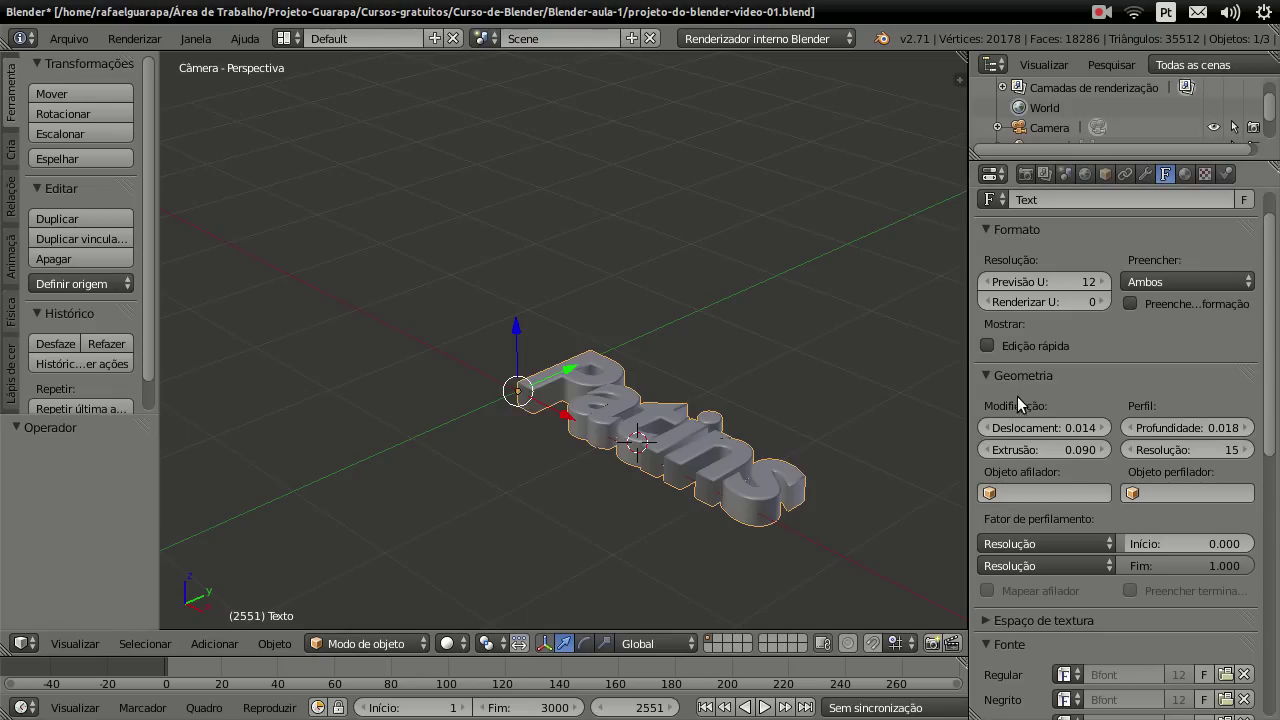
pyautogui.click(1088, 427)
pyautogui.write('0')
pyautogui.press('Return')
pyautogui.click(1077, 449)
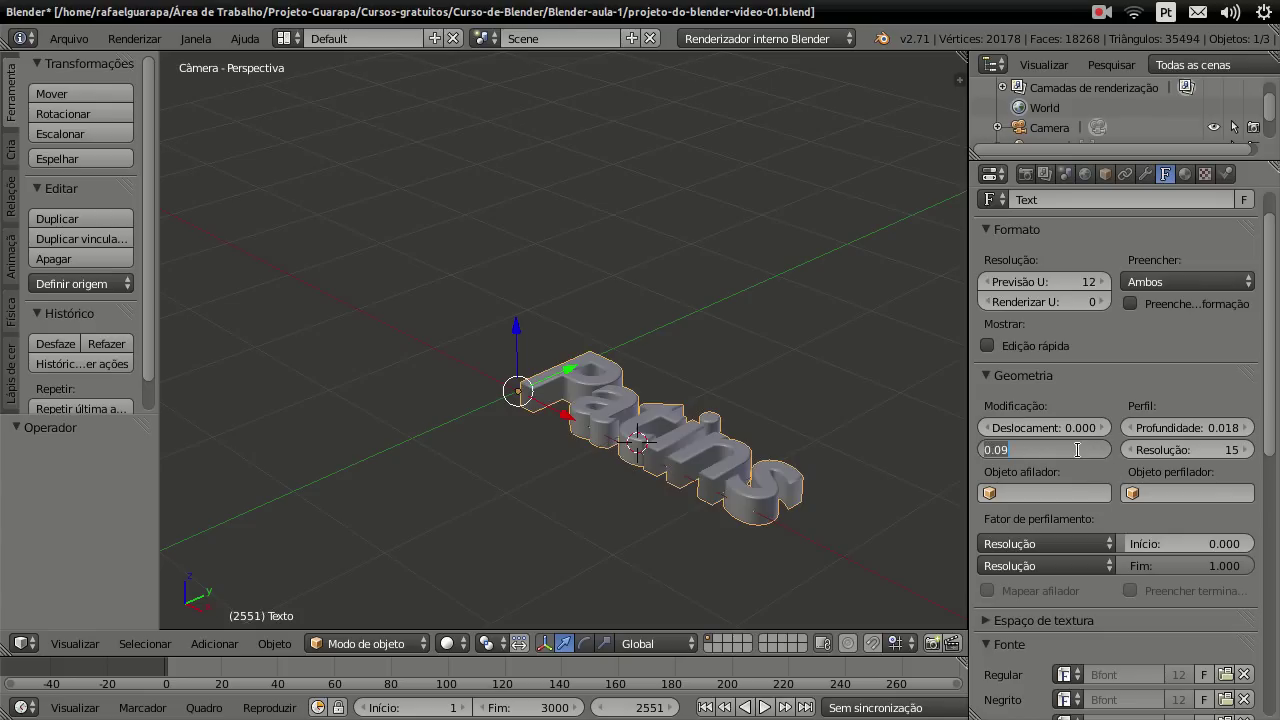
pyautogui.write('0')
pyautogui.press('Return')
pyautogui.scroll(2, 743, 530)
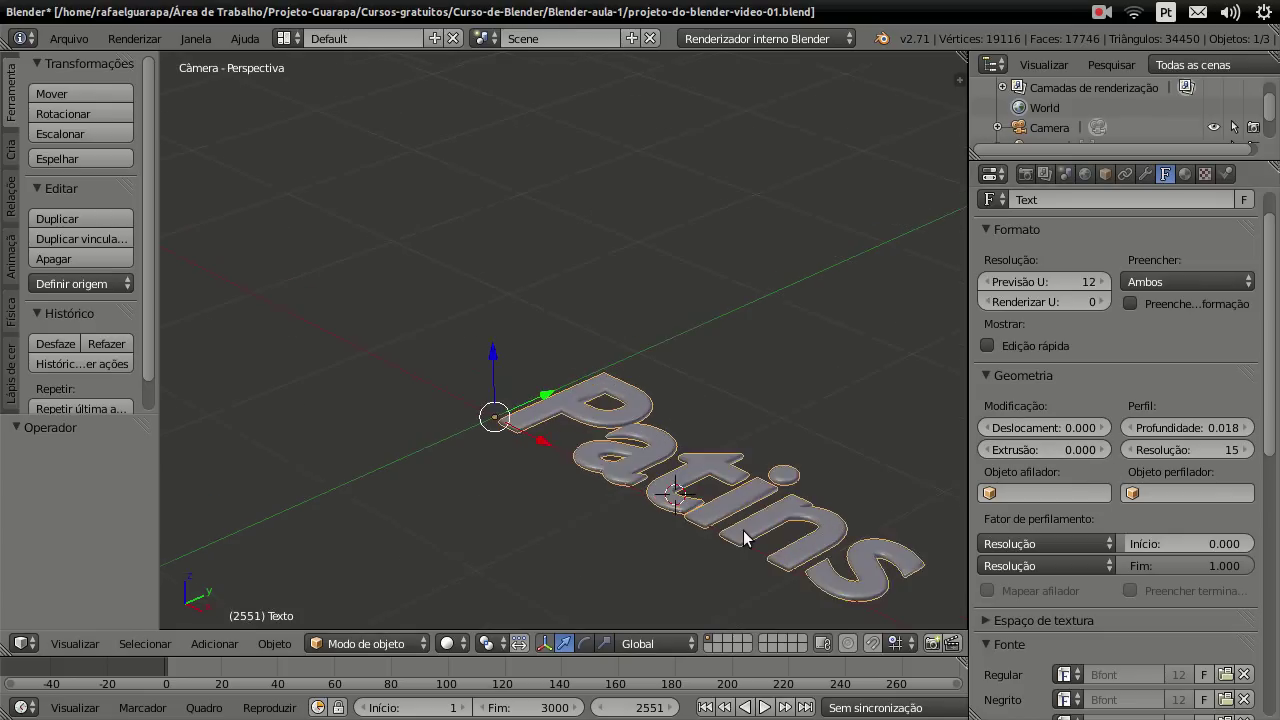
pyautogui.scroll(2, 743, 530)
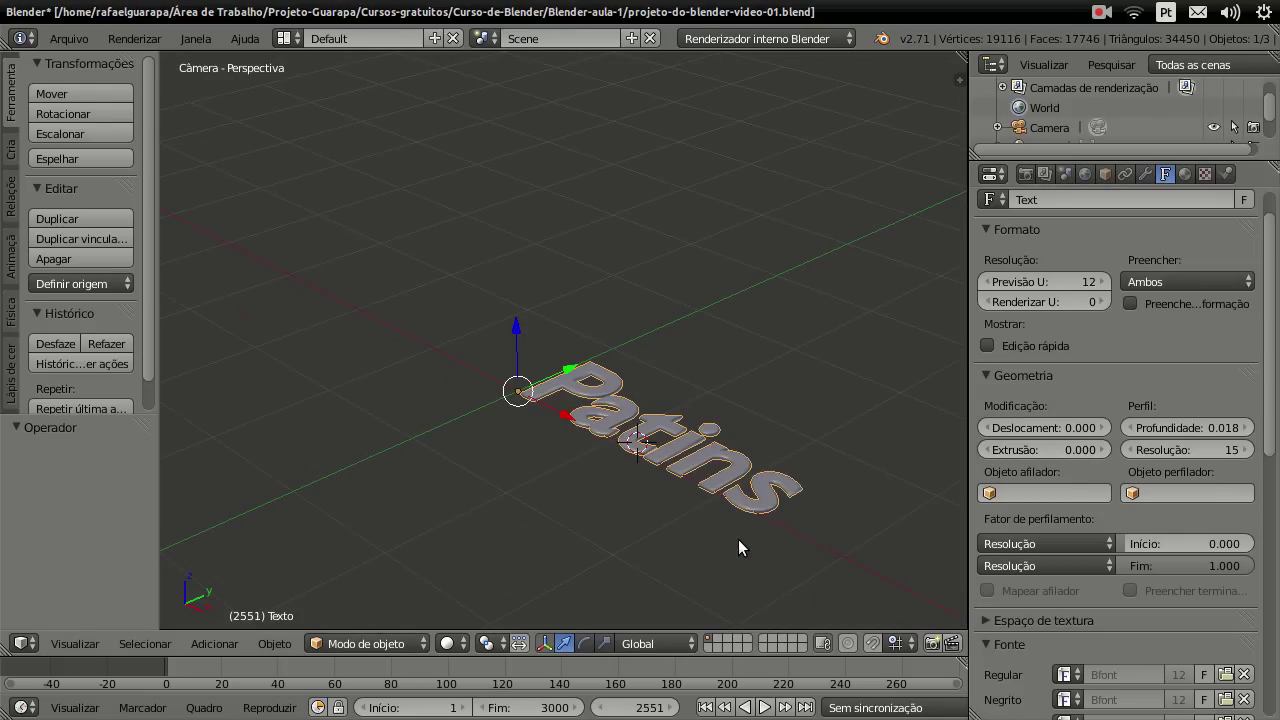
pyautogui.hotkey('ctrl', 'z')
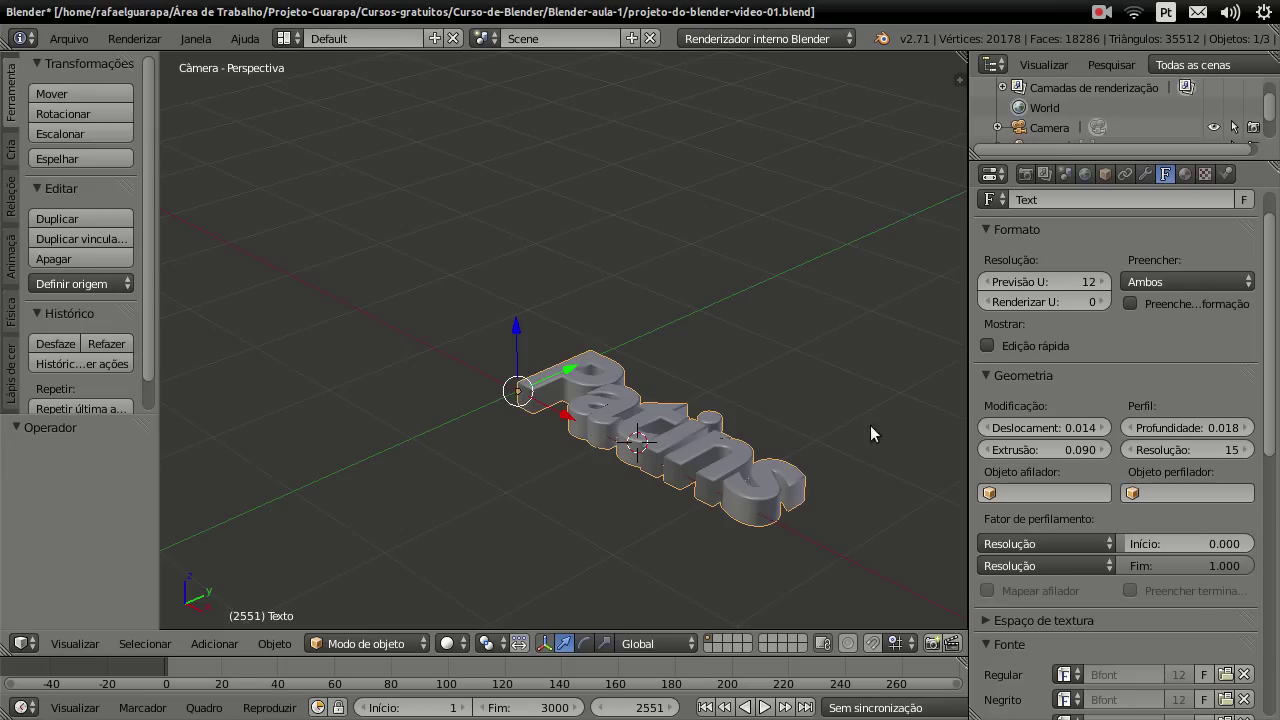
# Step: Switch the screen layout from Video Editing to the Default 3D layout
pyautogui.click(284, 38)
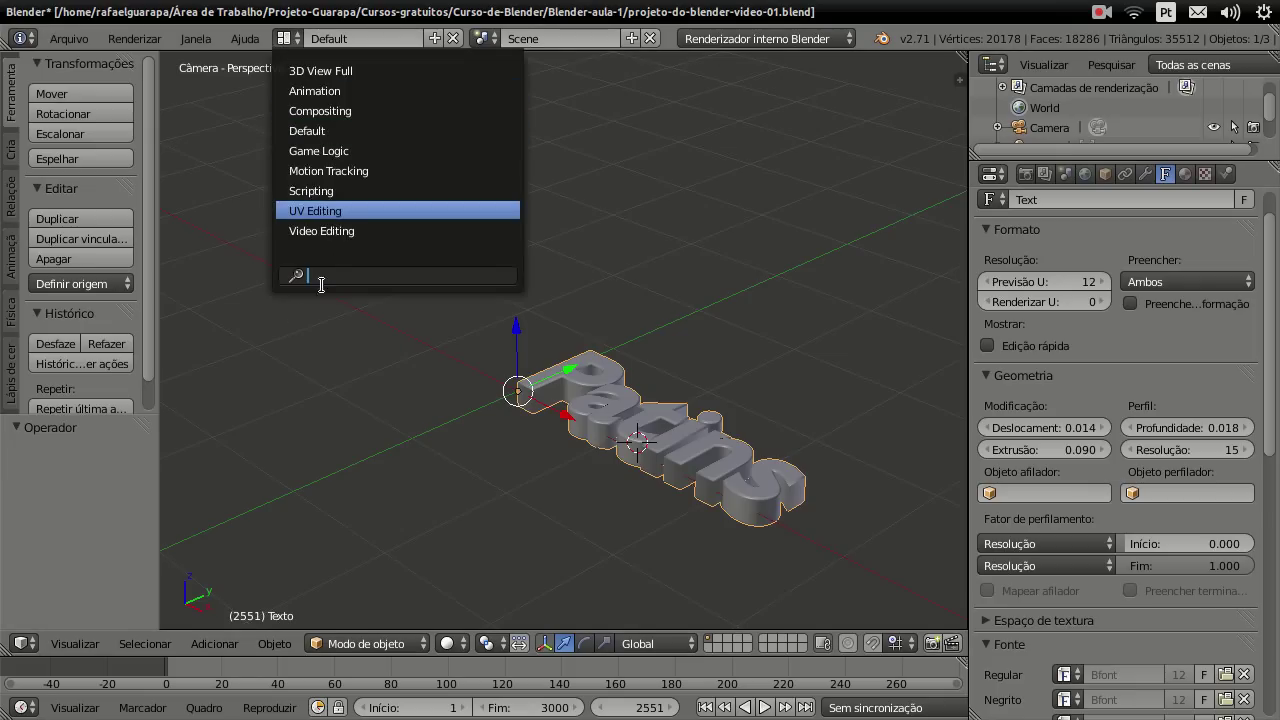
pyautogui.click(337, 236)
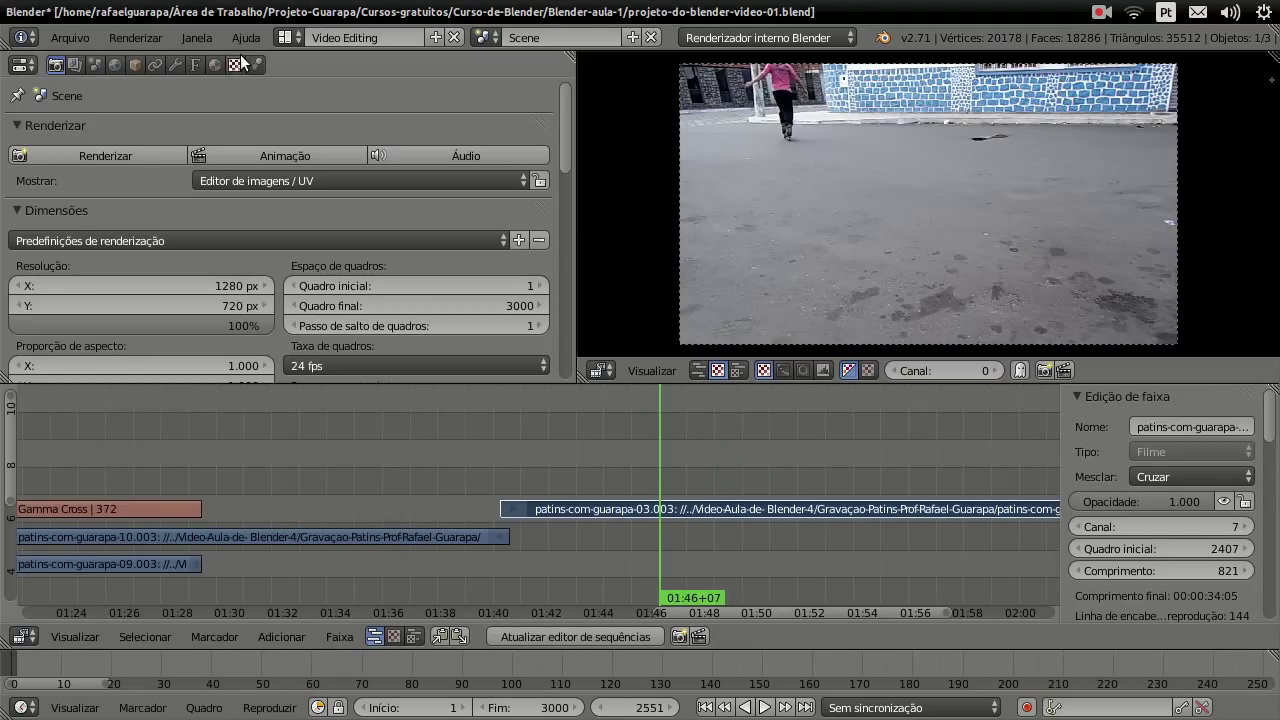
pyautogui.click(294, 37)
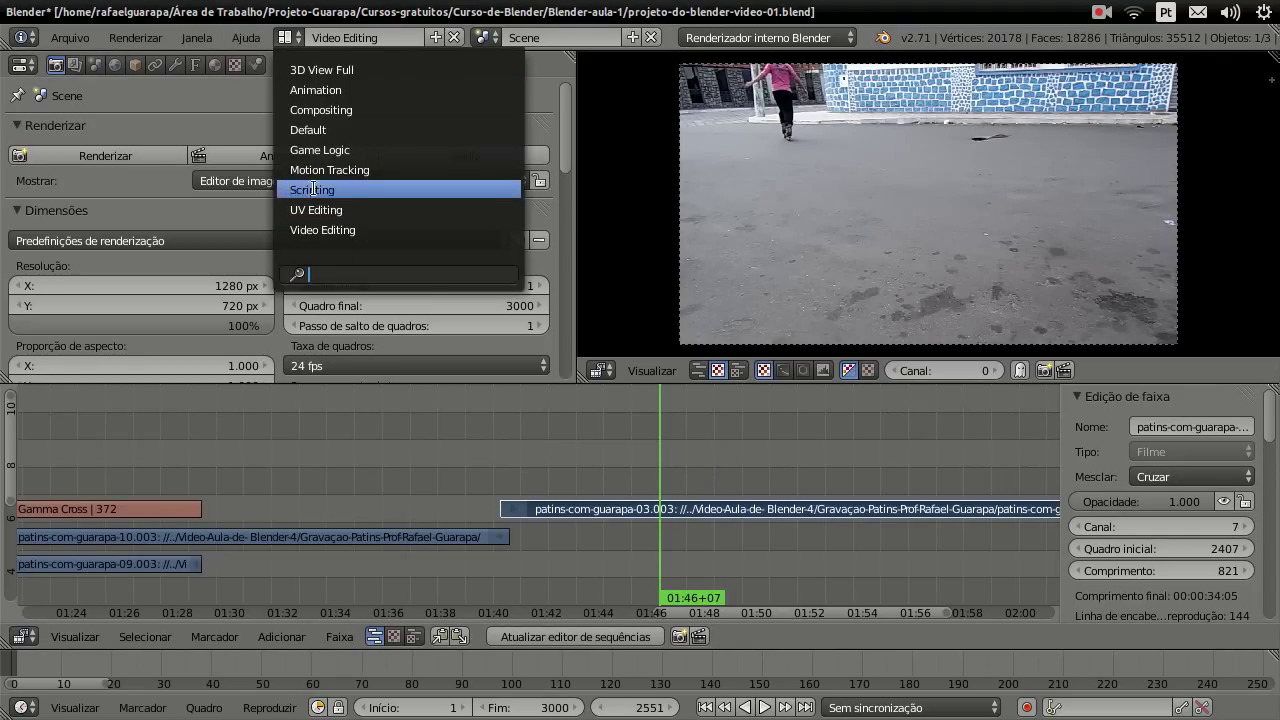
pyautogui.click(339, 131)
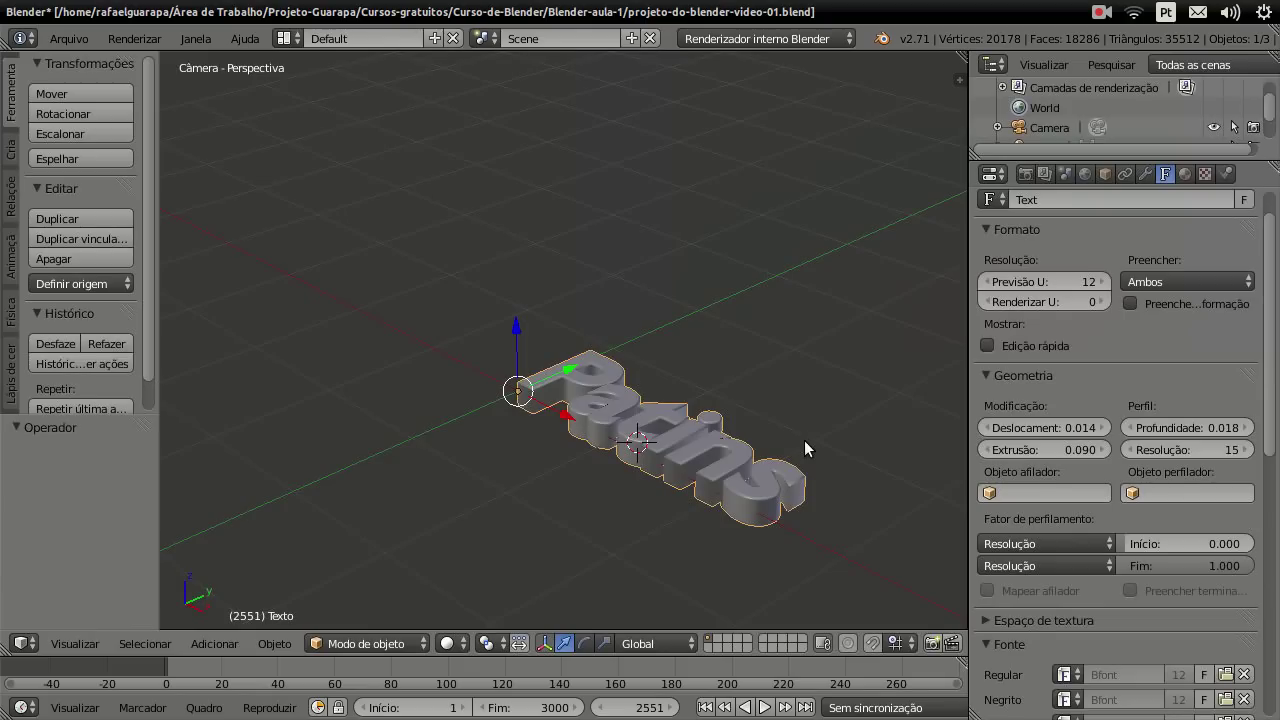
# Step: Add a trial text object and replace its placeholder characters with 'x1'
pyautogui.hotkey('shift', 'a')
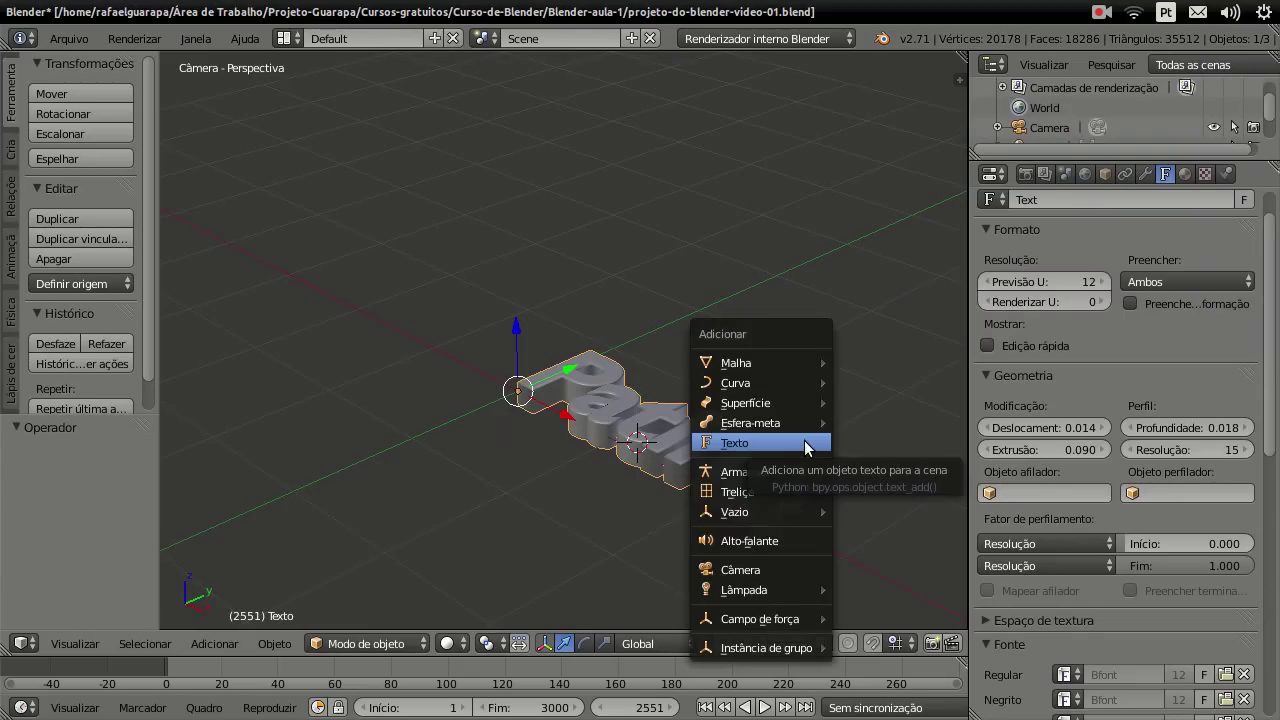
pyautogui.click(804, 440)
pyautogui.press('g')
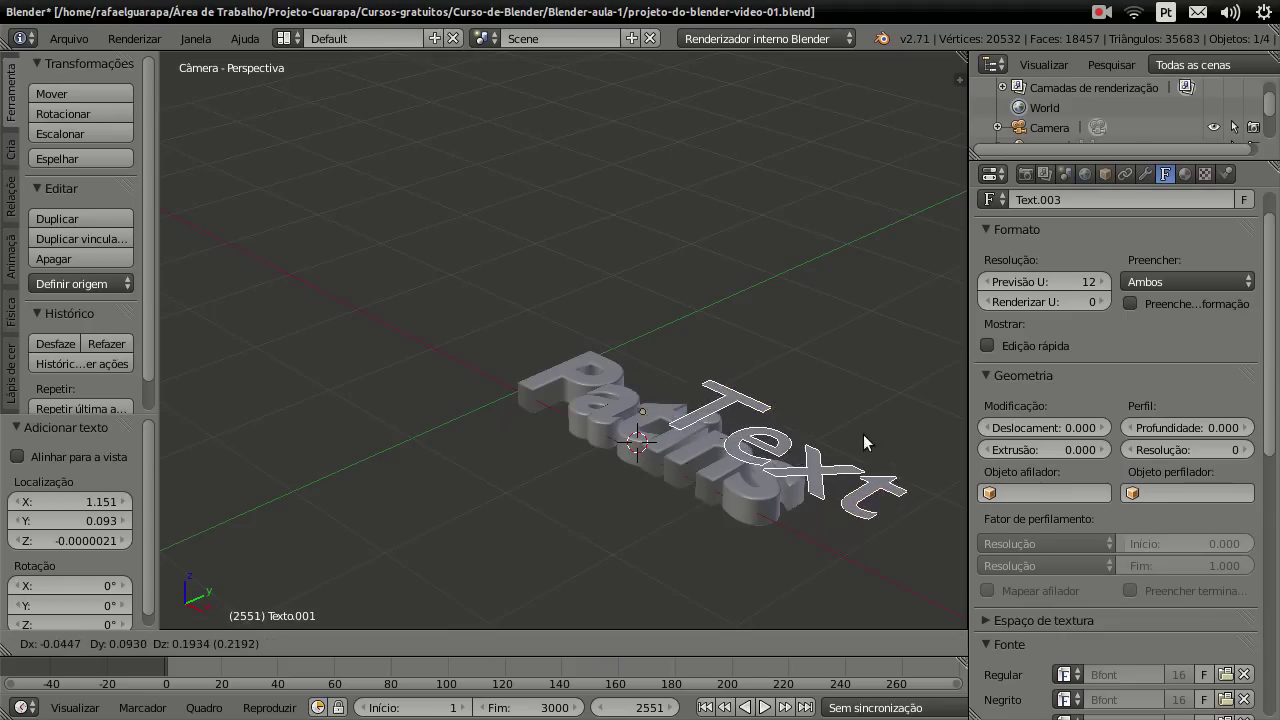
pyautogui.rightClick(844, 409)
pyautogui.press('Tab')
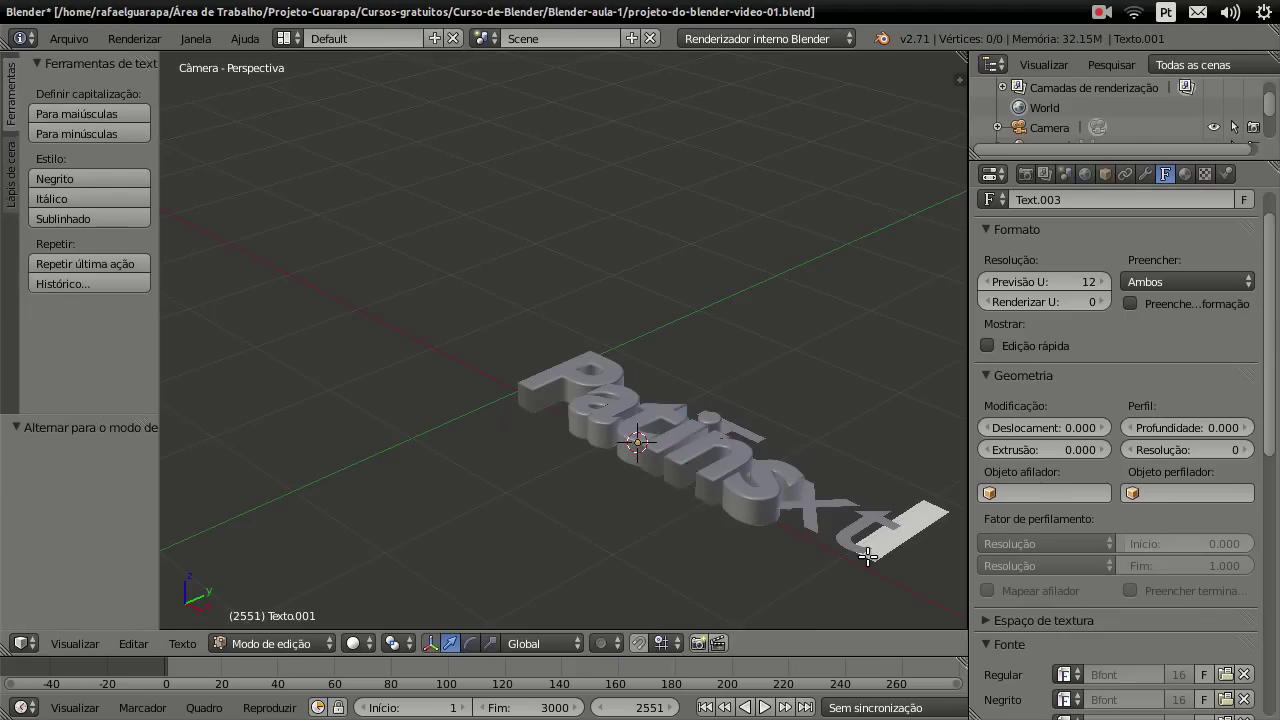
pyautogui.press('BackSpace')
pyautogui.press('BackSpace')
pyautogui.press('BackSpace')
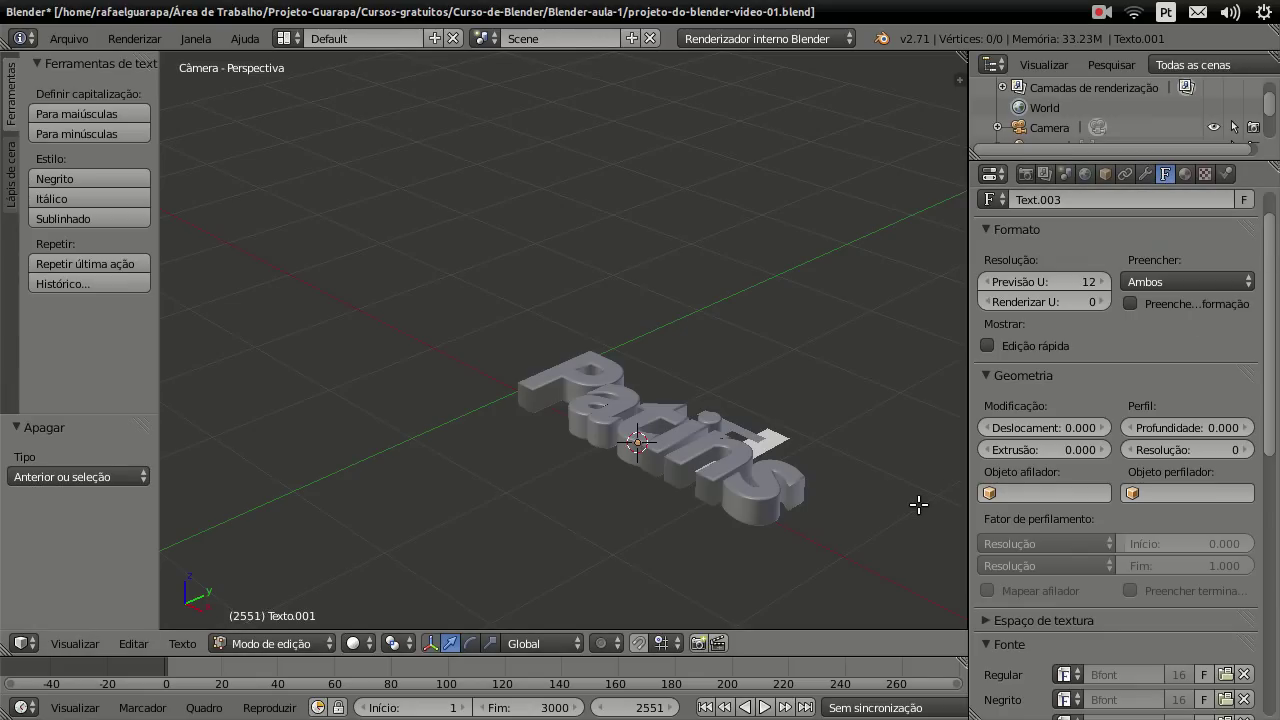
pyautogui.write('x1')
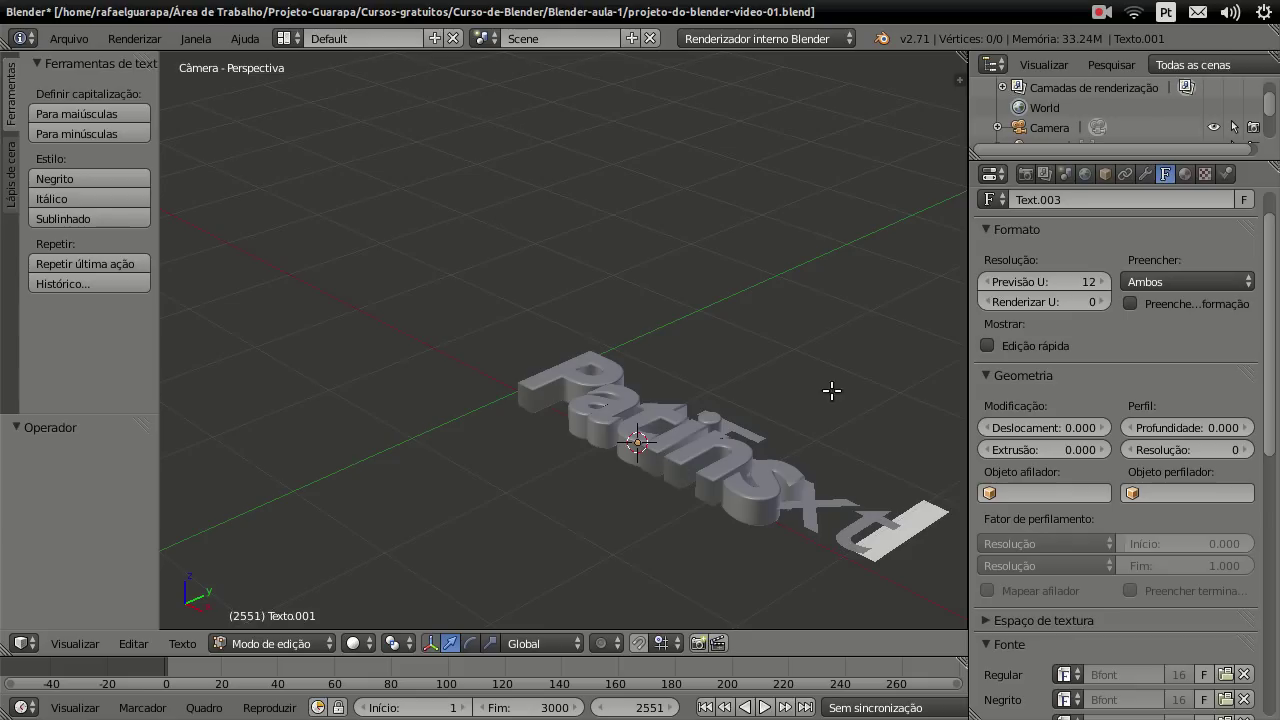
# Step: Leave text editing and delete the trial Text.001 object
pyautogui.scroll(2, 843, 530)
pyautogui.scroll(-3, 830, 510)
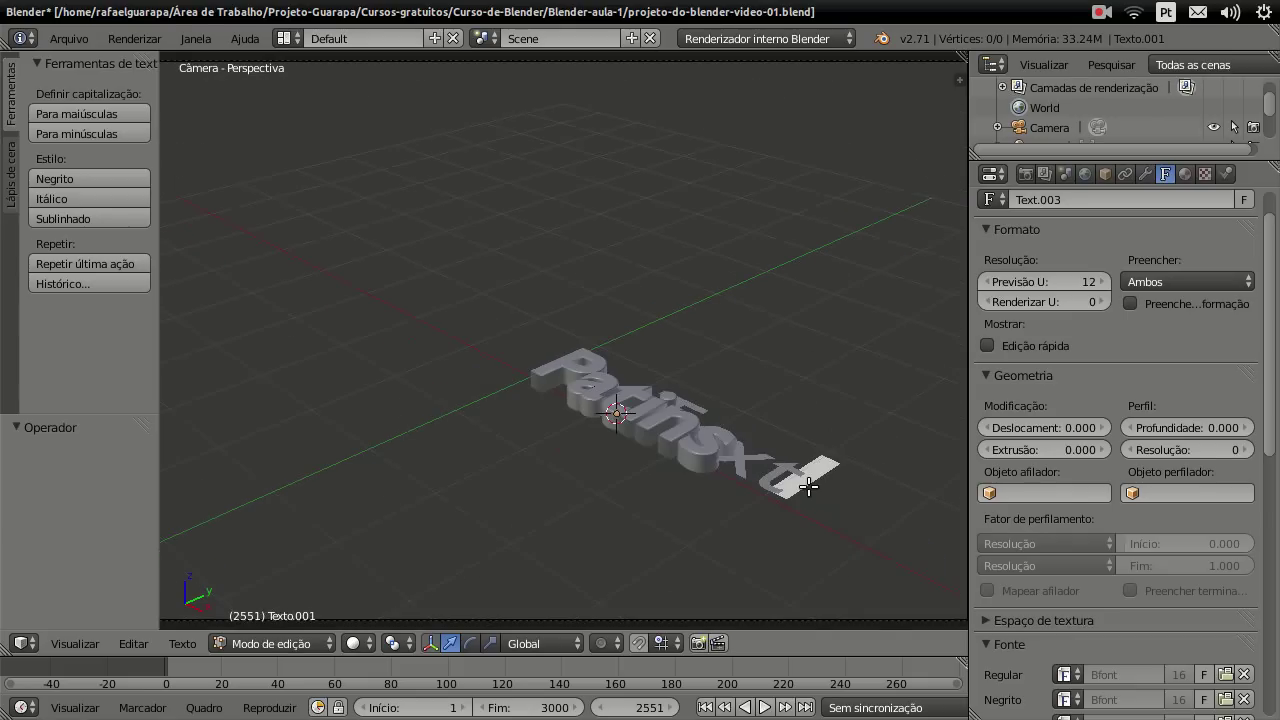
pyautogui.press('Tab')
pyautogui.press('x')
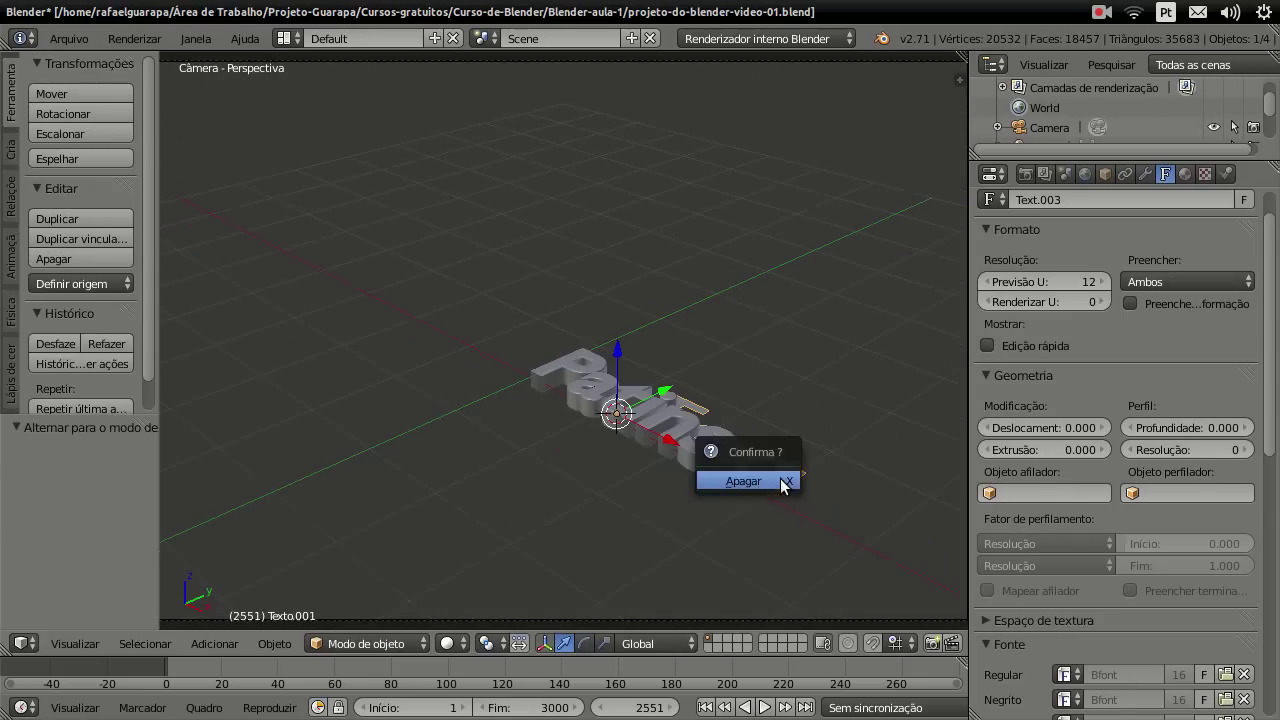
pyautogui.click(780, 482)
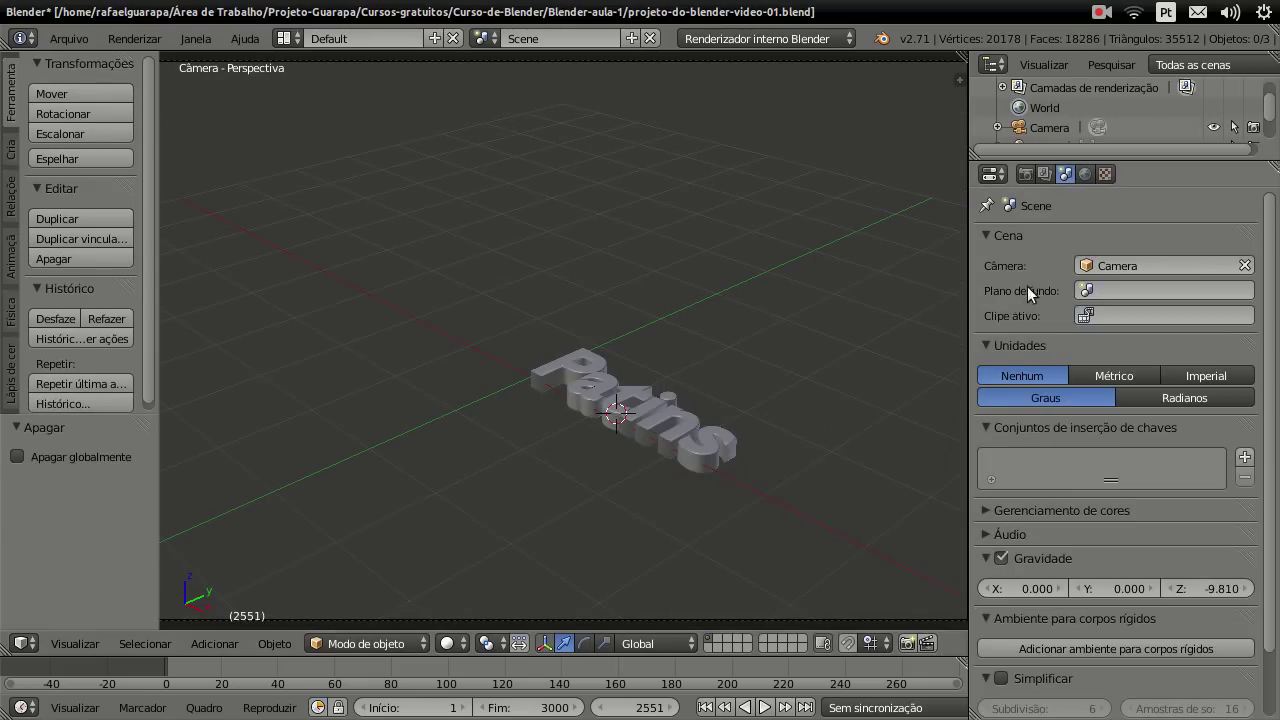
# Step: Select the Patins text and assign the existing 'Material' to it
pyautogui.rightClick(691, 460)
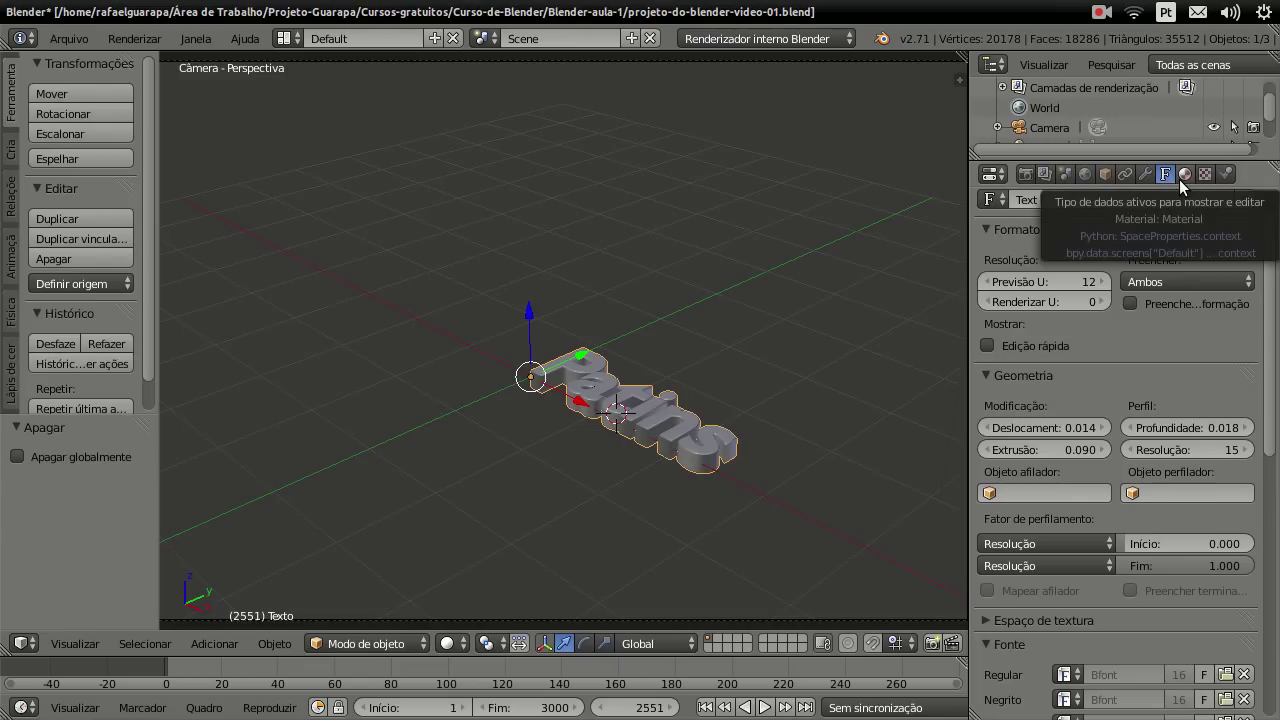
pyautogui.click(1183, 175)
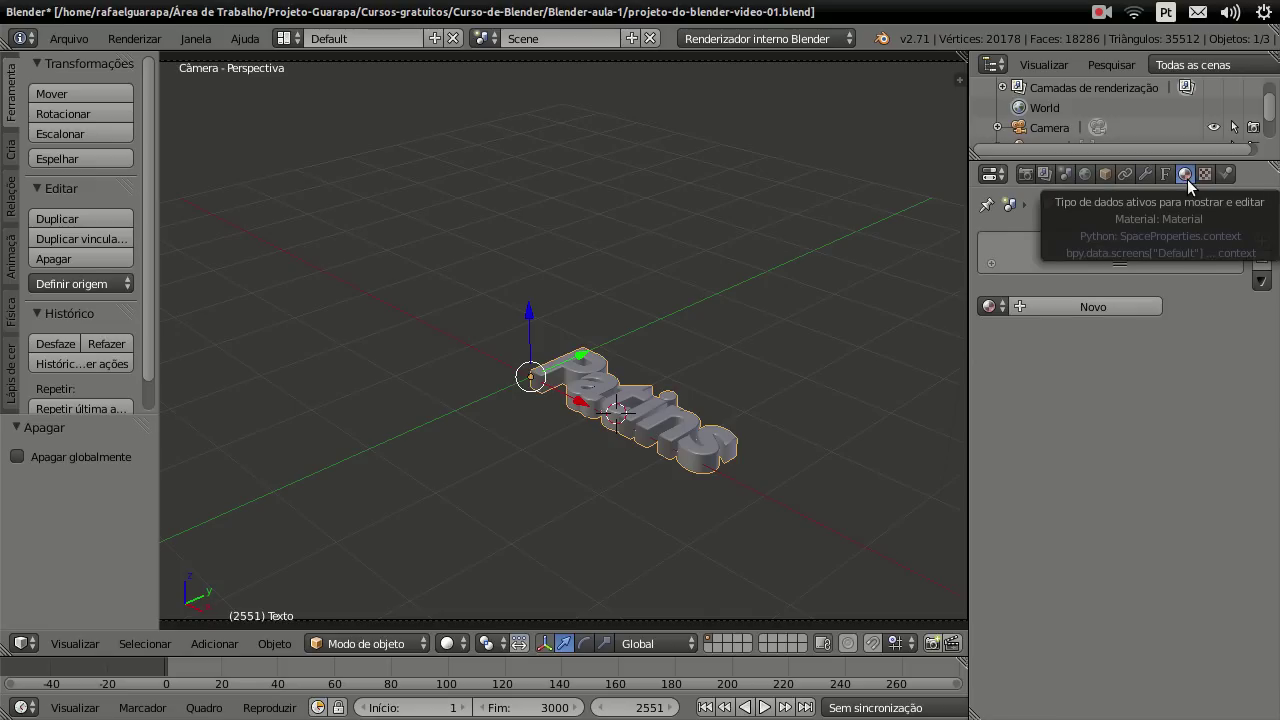
pyautogui.click(991, 303)
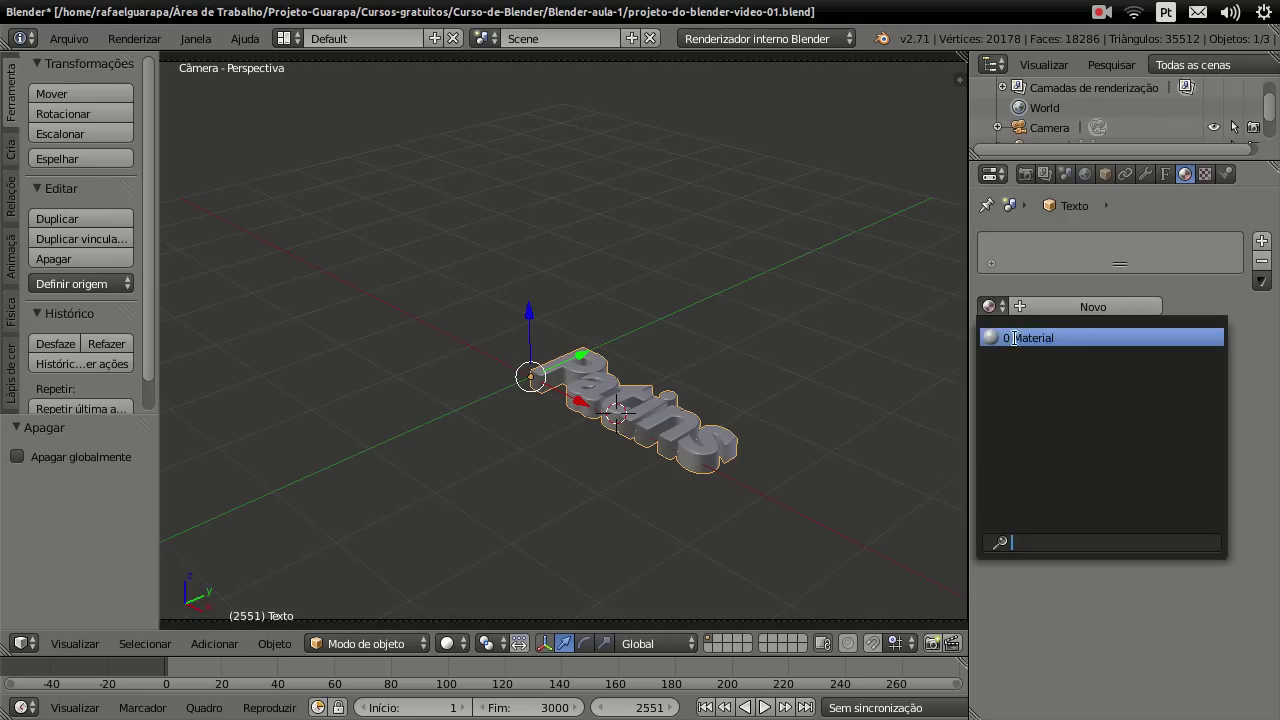
pyautogui.click(1046, 339)
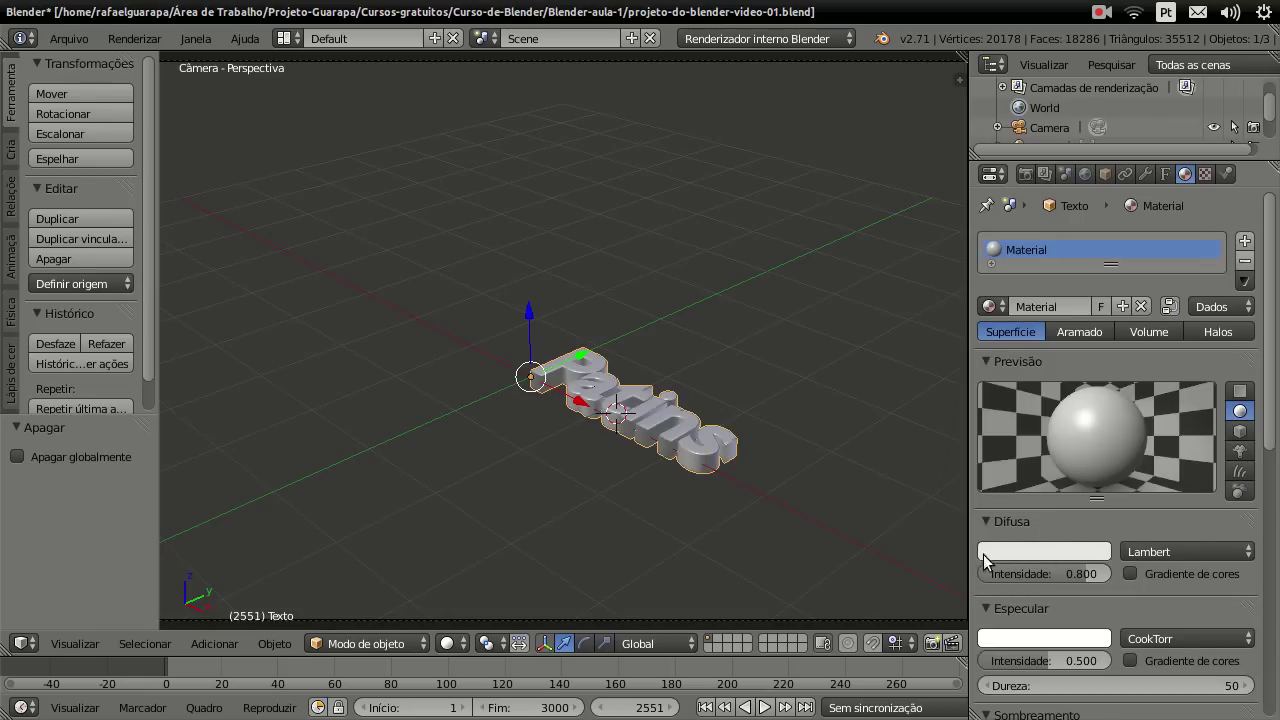
# Step: Set the material's Difusa colour to a light blue
pyautogui.click(1057, 554)
pyautogui.moveTo(1078, 365)
pyautogui.mouseDown()
pyautogui.moveTo(1040, 307)
pyautogui.moveTo(1095, 428)
pyautogui.moveTo(1095, 290)
pyautogui.mouseUp()
pyautogui.click(1097, 298)
pyautogui.moveTo(1073, 348)
pyautogui.mouseDown()
pyautogui.moveTo(1039, 328)
pyautogui.moveTo(1033, 305)
pyautogui.moveTo(1001, 378)
pyautogui.moveTo(1026, 295)
pyautogui.mouseUp()
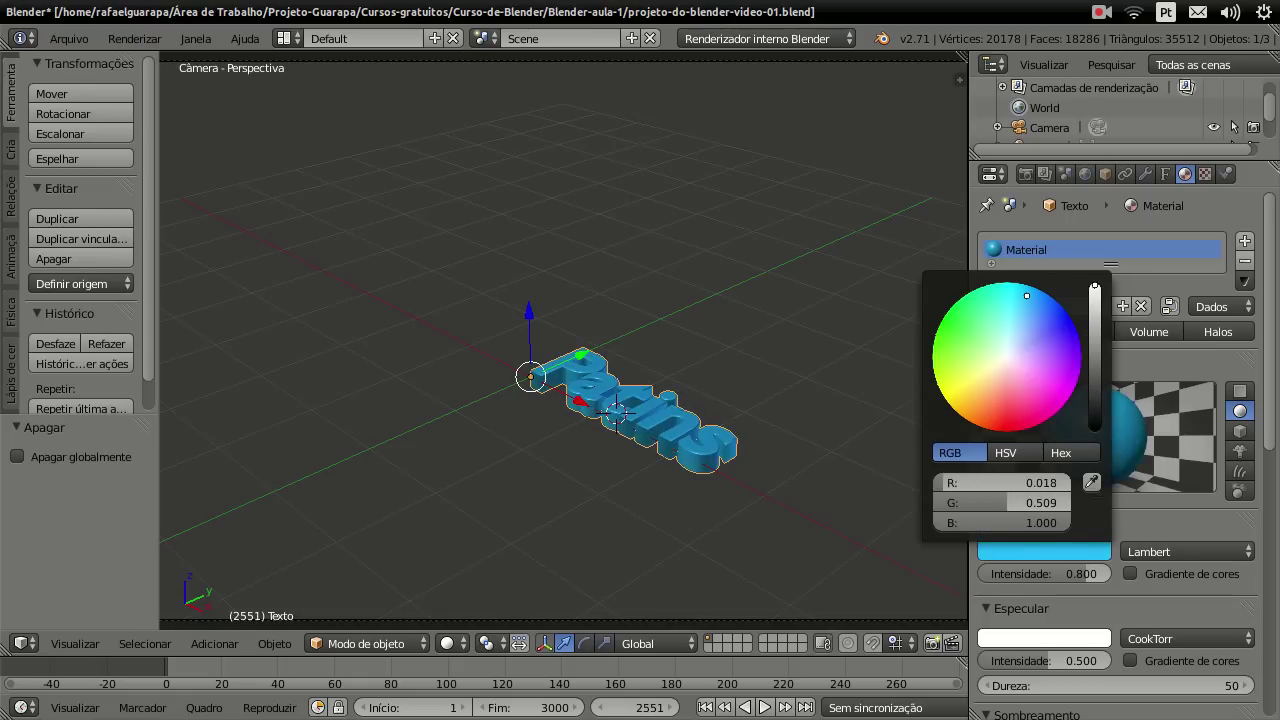
pyautogui.click(1120, 524)
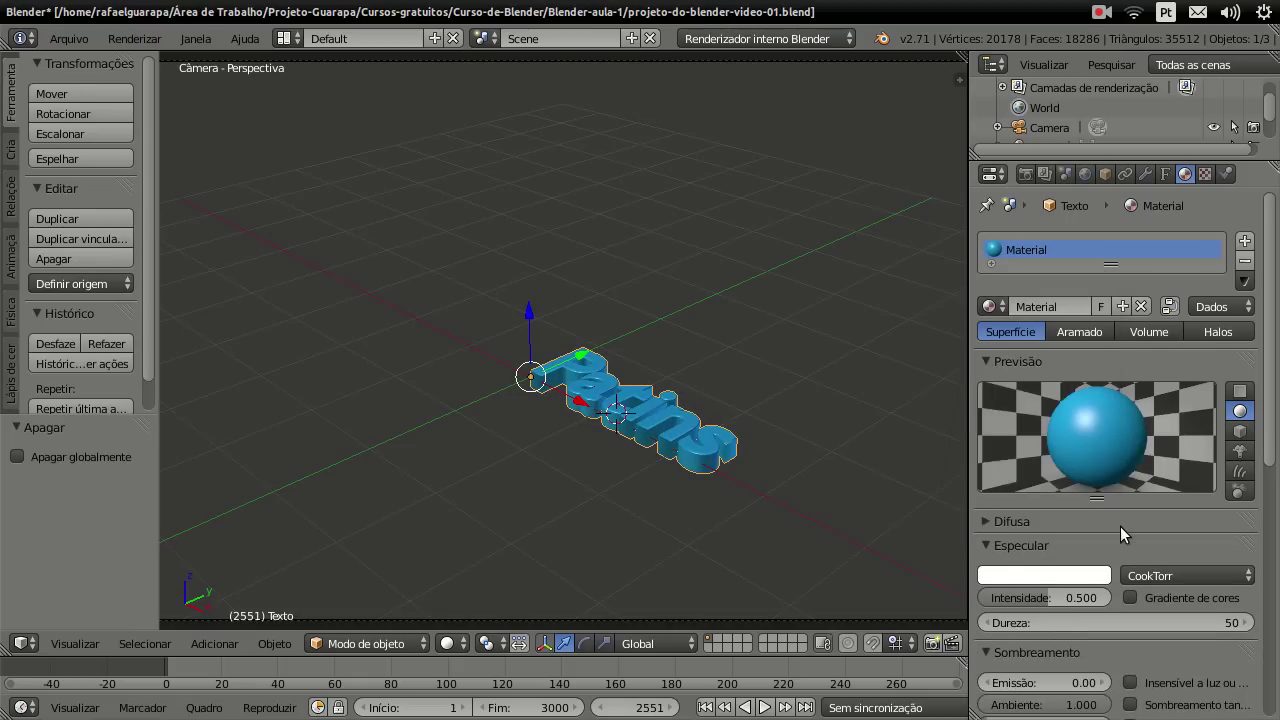
pyautogui.click(1120, 524)
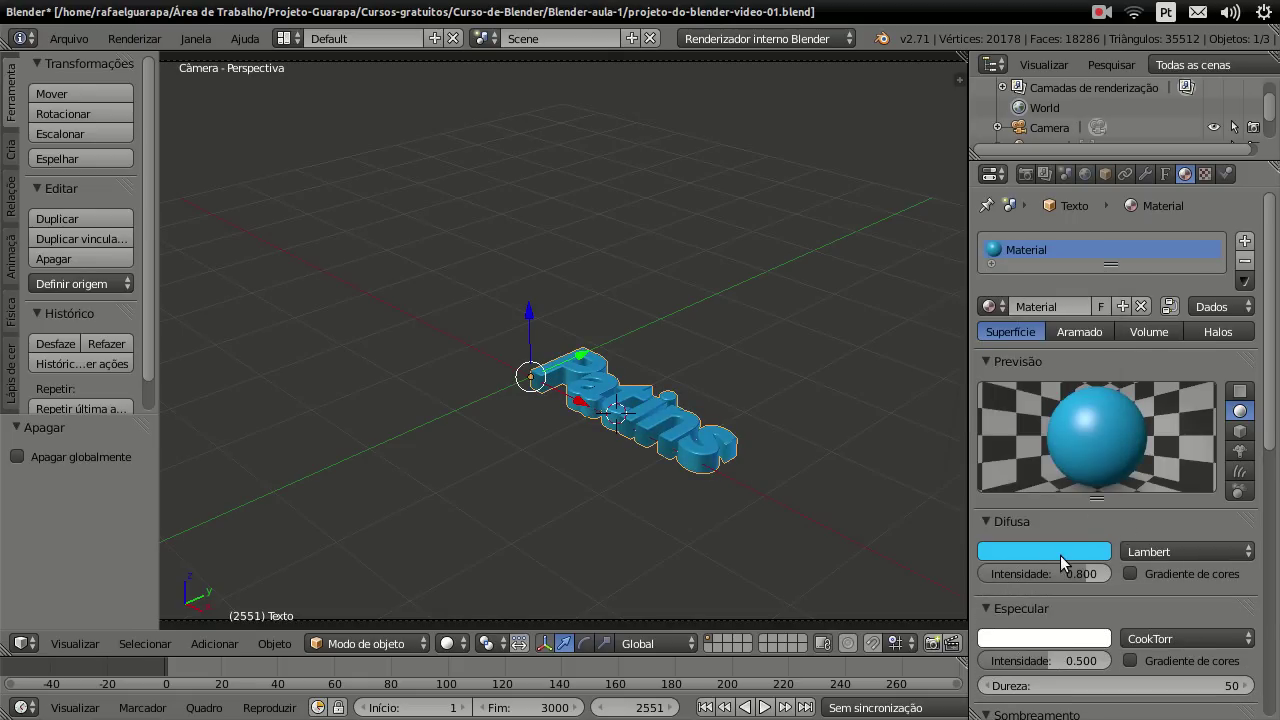
pyautogui.moveTo(1266, 400)
pyautogui.mouseDown()
pyautogui.moveTo(1271, 537)
pyautogui.moveTo(1268, 400)
pyautogui.mouseUp()
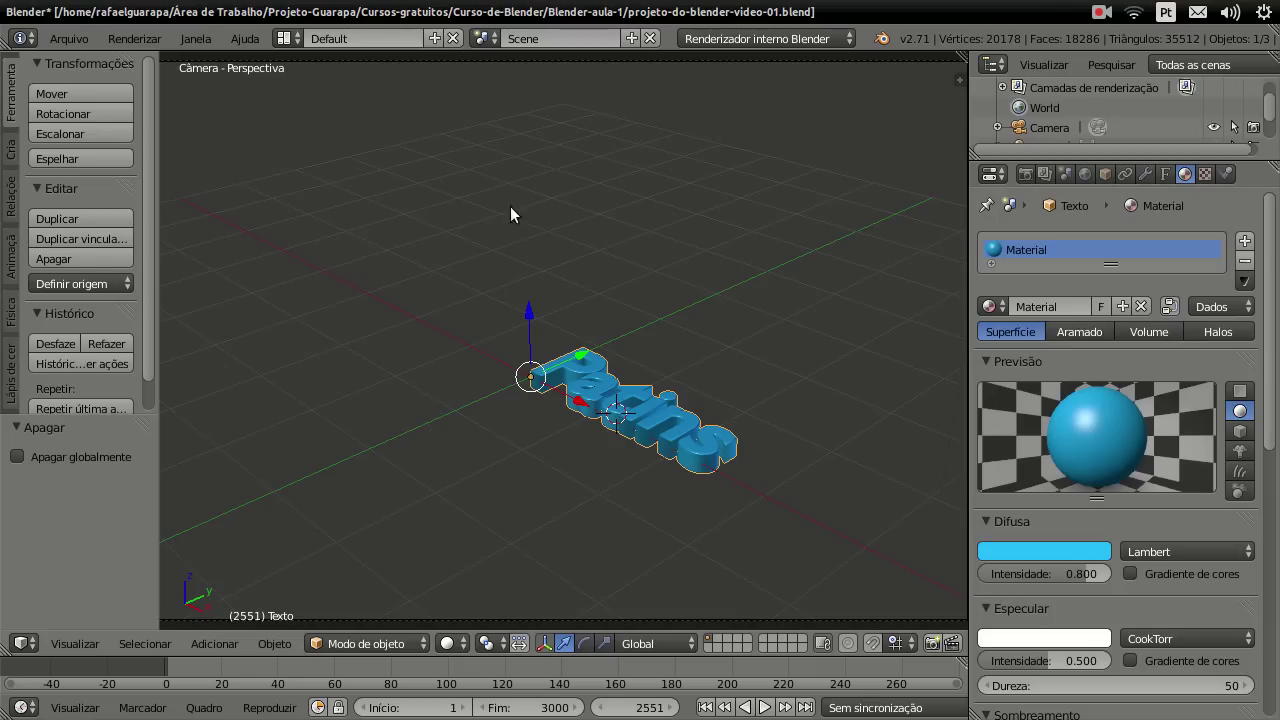
# Step: Change the scene name in the header to 'texto-patins'
pyautogui.click(524, 38)
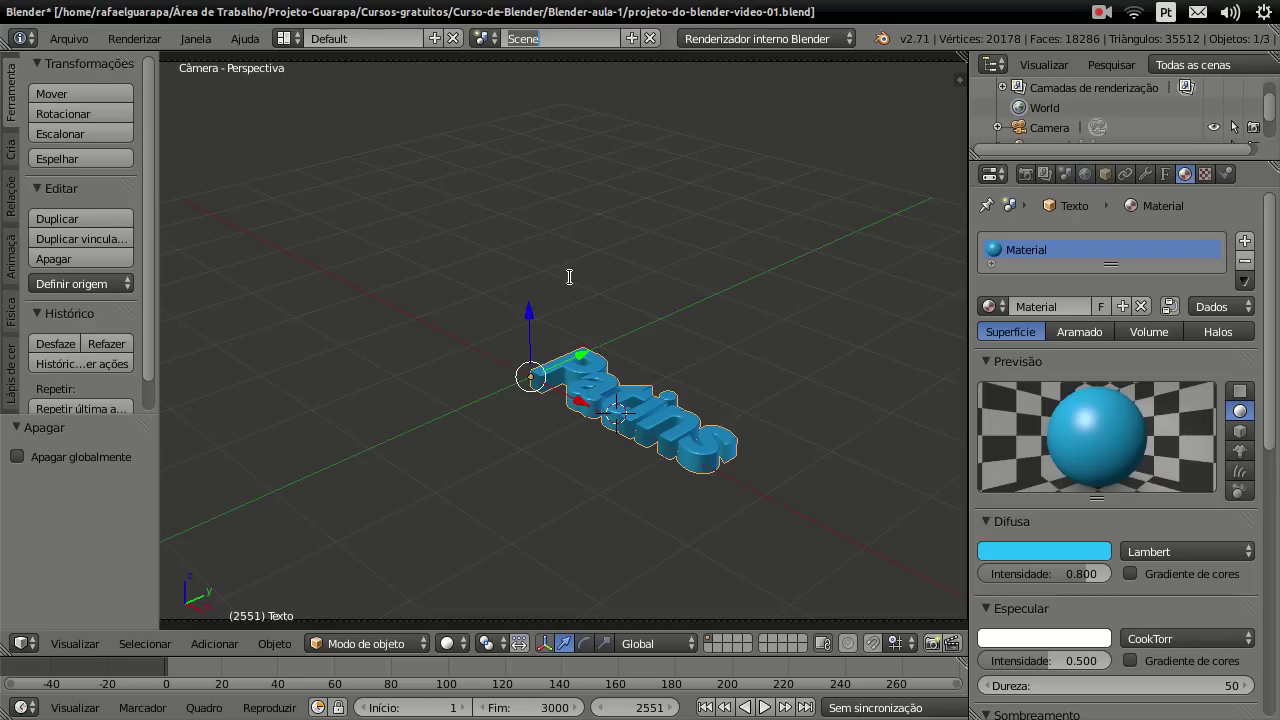
pyautogui.write('texto-patins')
pyautogui.press('Return')
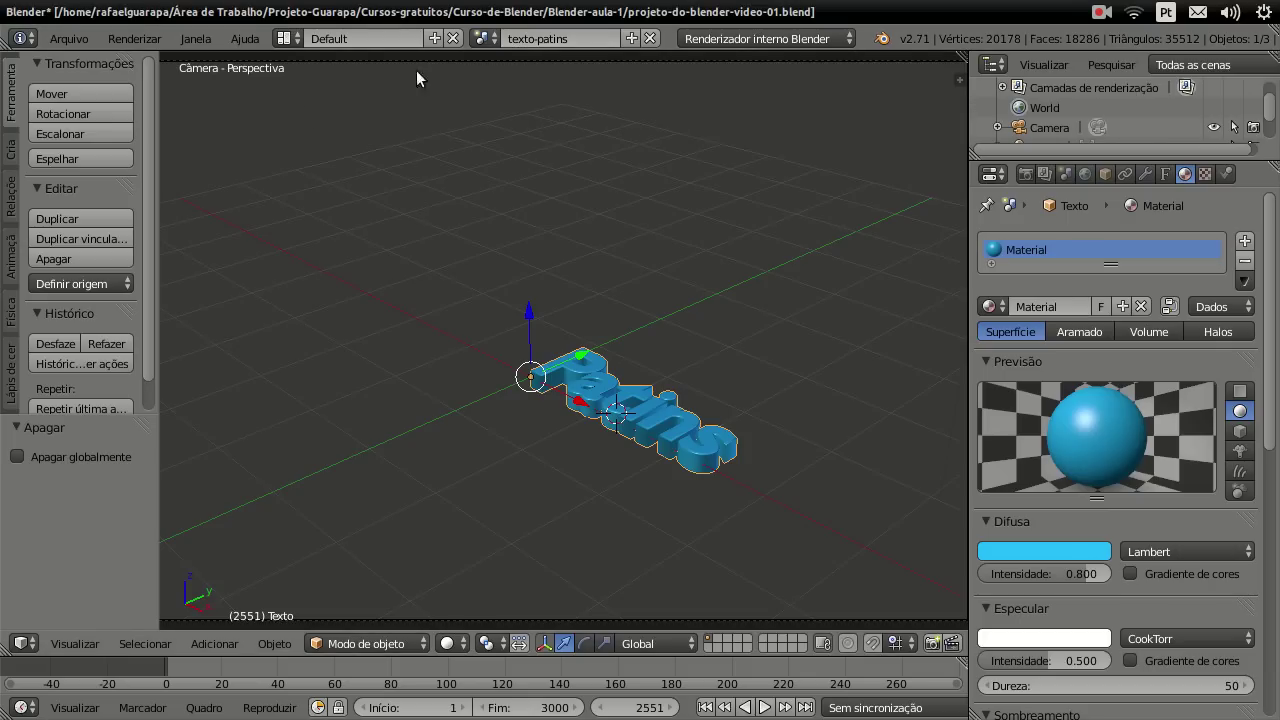
# Step: Return to the Video Editing layout and add the texto-patins scene as a strip
pyautogui.click(284, 38)
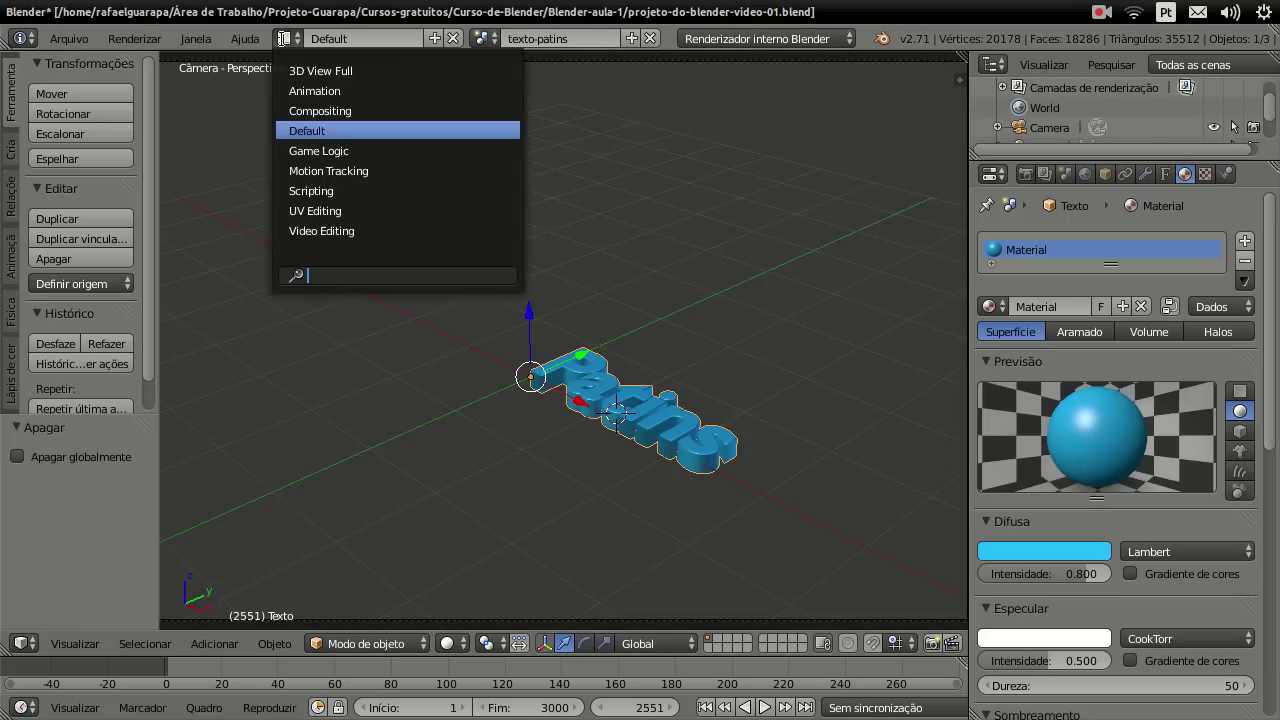
pyautogui.click(356, 231)
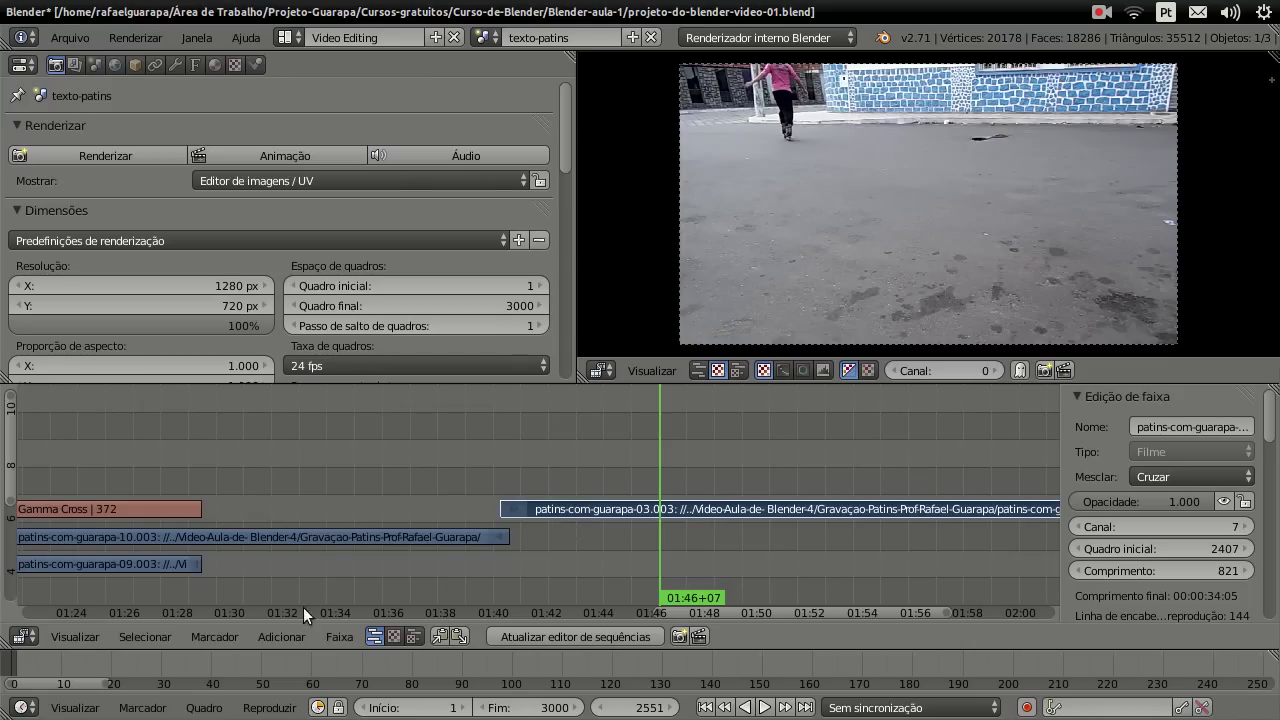
pyautogui.click(303, 639)
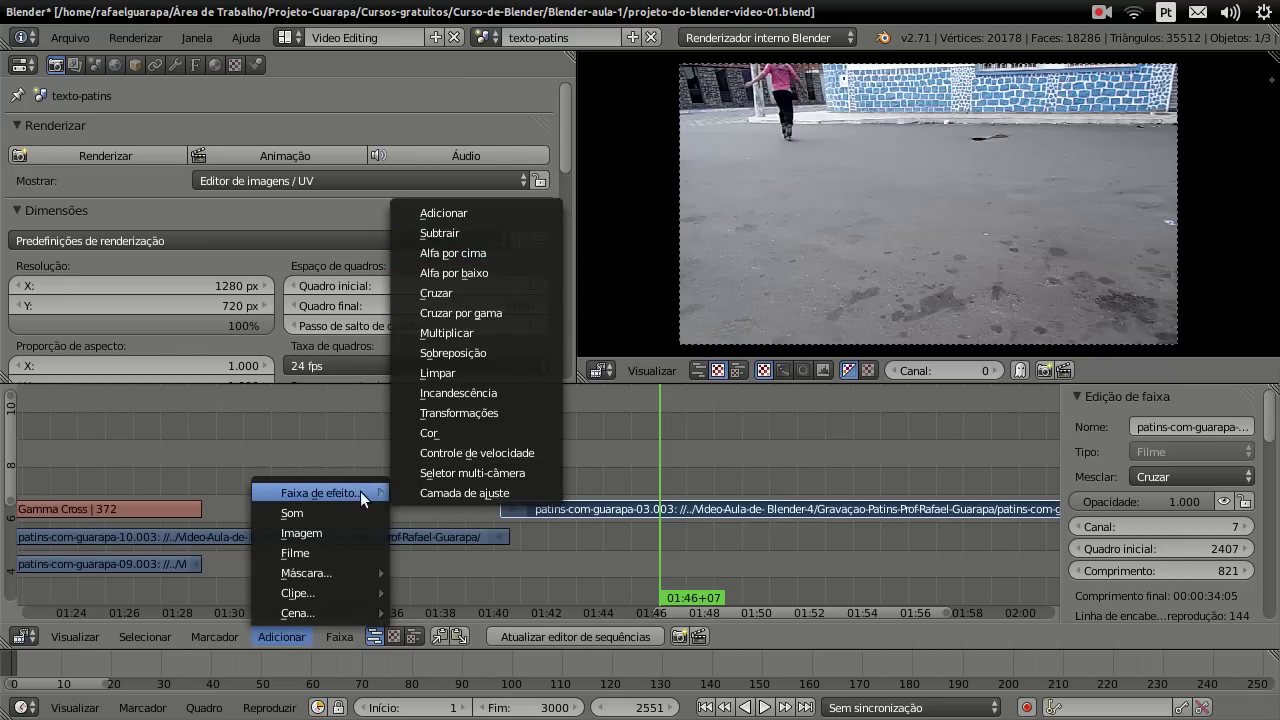
pyautogui.moveTo(300, 612)
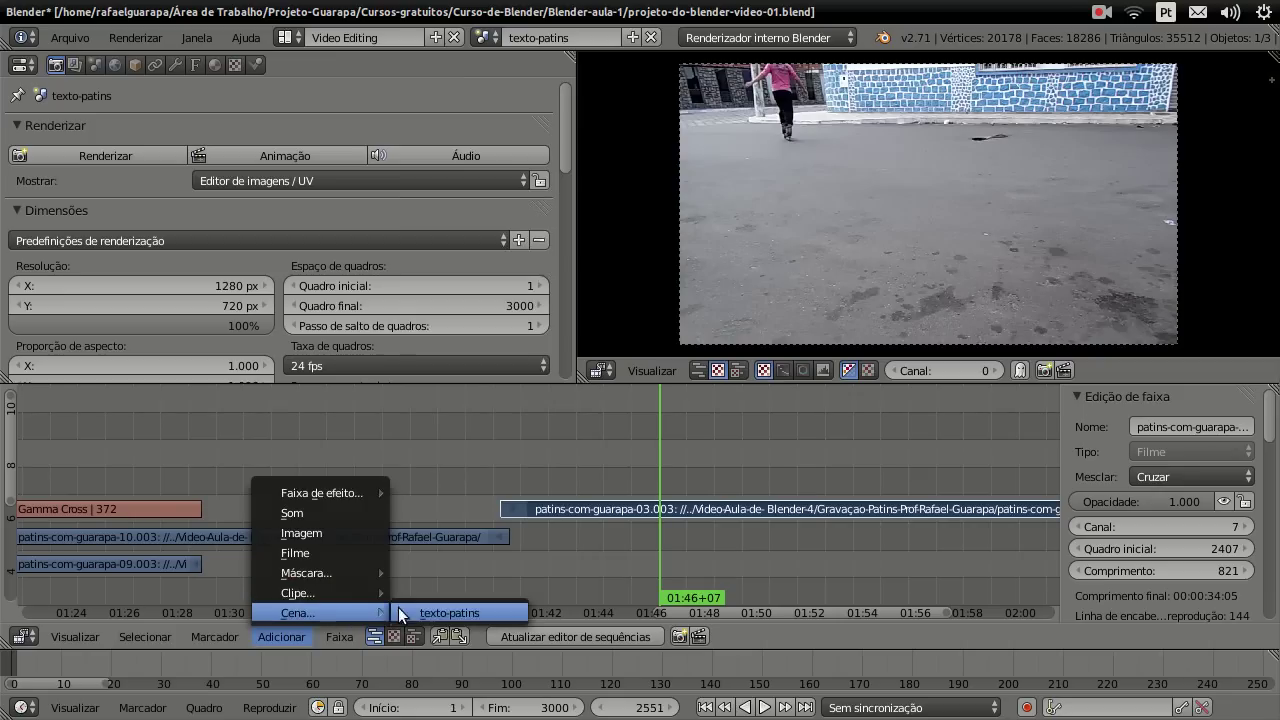
pyautogui.click(452, 612)
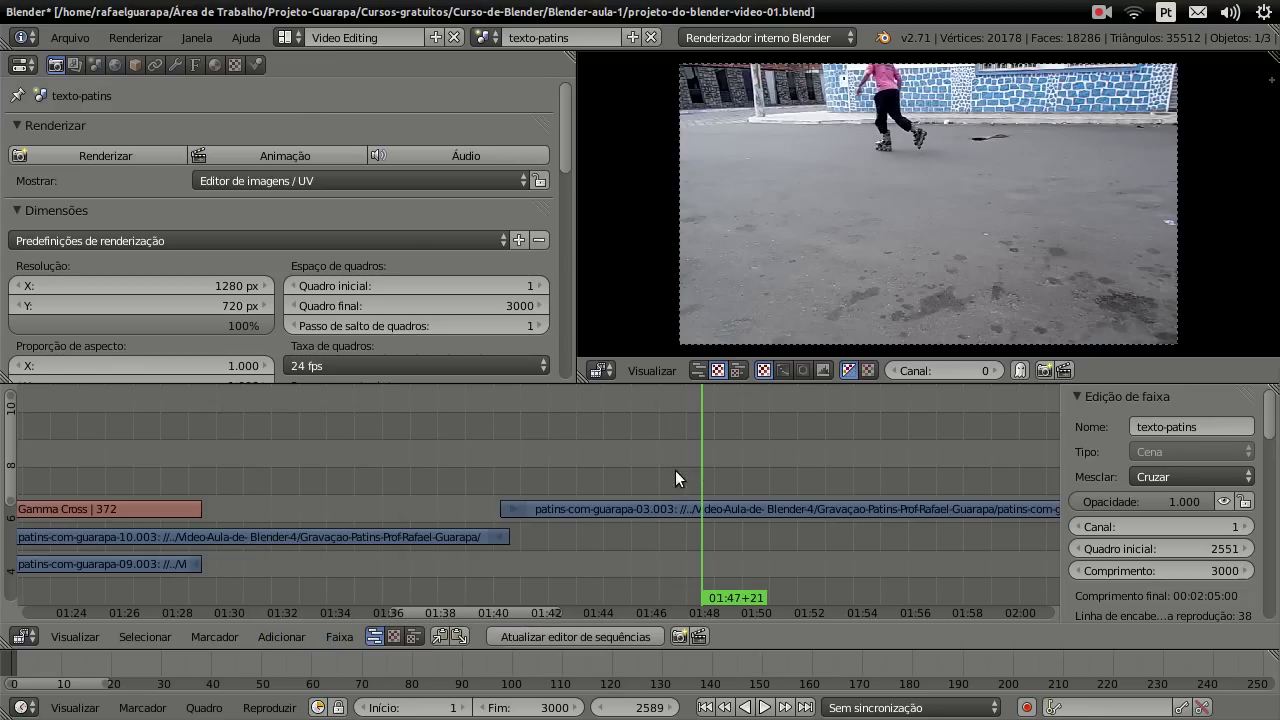
pyautogui.keyDown('ctrl'); pyautogui.scroll(-2, 648, 532); pyautogui.keyUp('ctrl')
pyautogui.keyDown('ctrl'); pyautogui.scroll(-1, 628, 557); pyautogui.keyUp('ctrl')
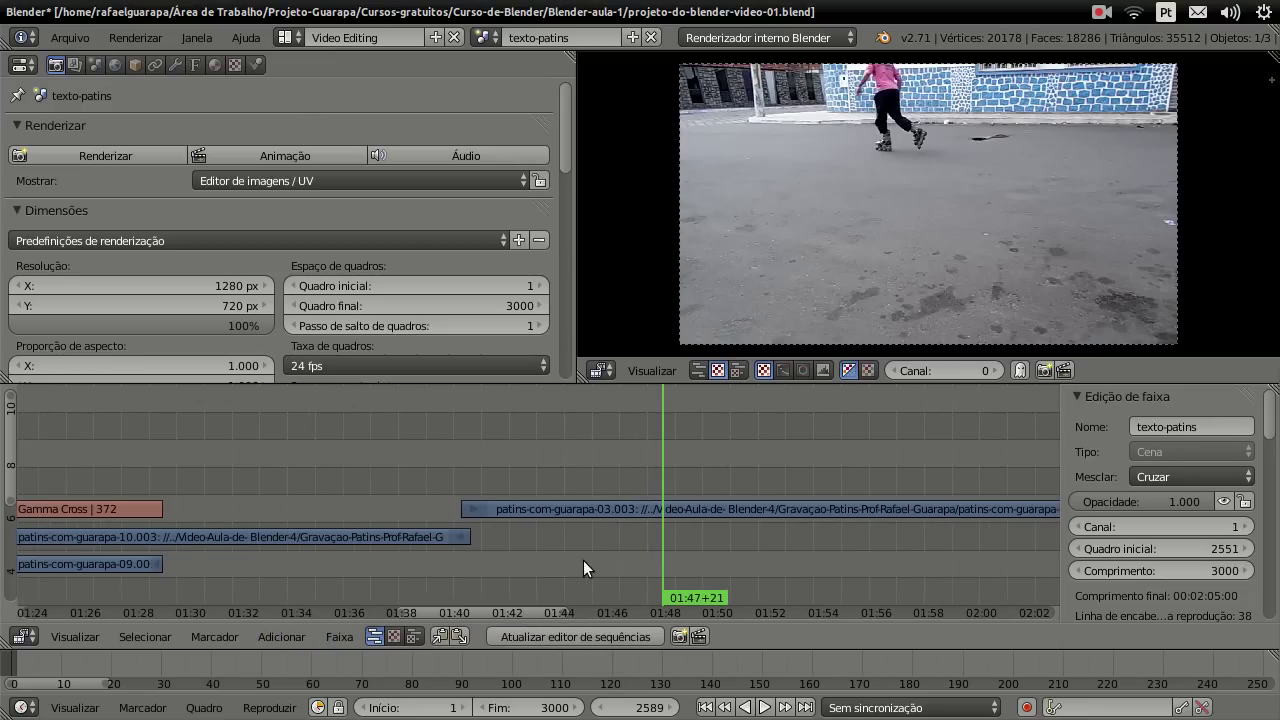
pyautogui.scroll(-3, 583, 560)
pyautogui.scroll(-1, 542, 595)
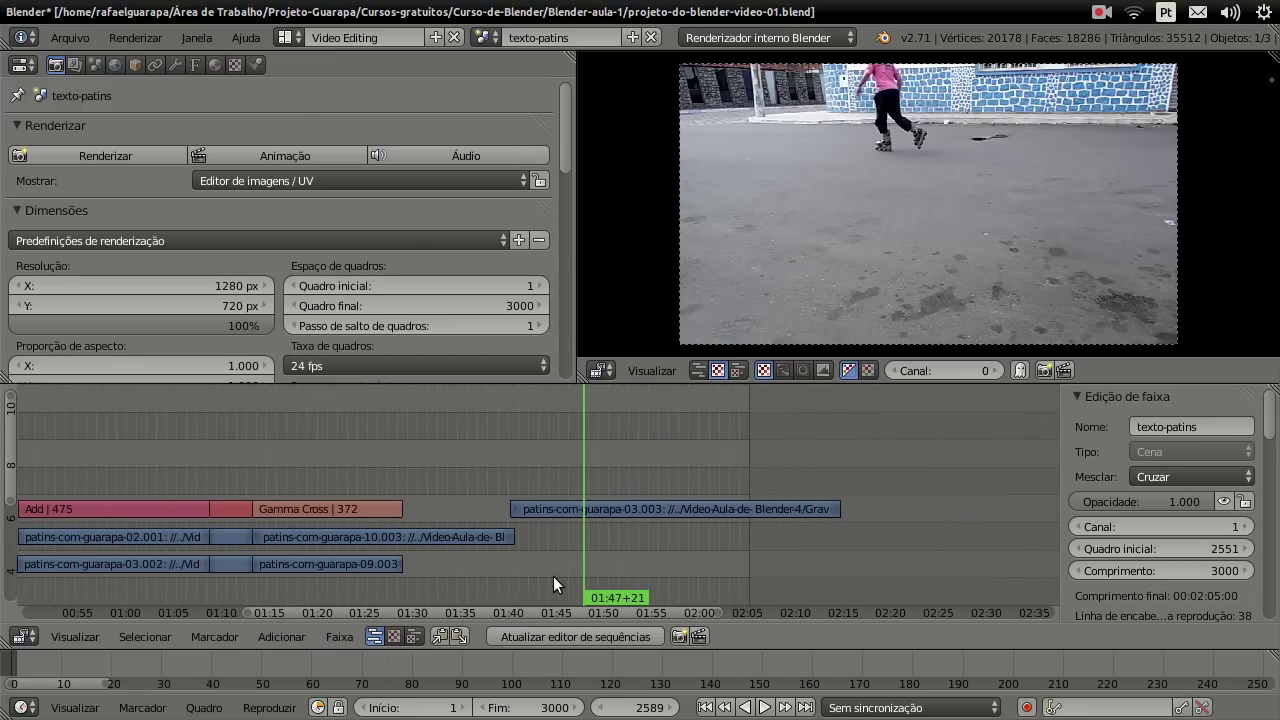
pyautogui.keyDown('shift'); pyautogui.scroll(3, 553, 576); pyautogui.keyUp('shift')
pyautogui.keyDown('shift'); pyautogui.scroll(-6, 553, 576); pyautogui.keyUp('shift')
pyautogui.keyDown('shift'); pyautogui.scroll(-1, 553, 576); pyautogui.keyUp('shift')
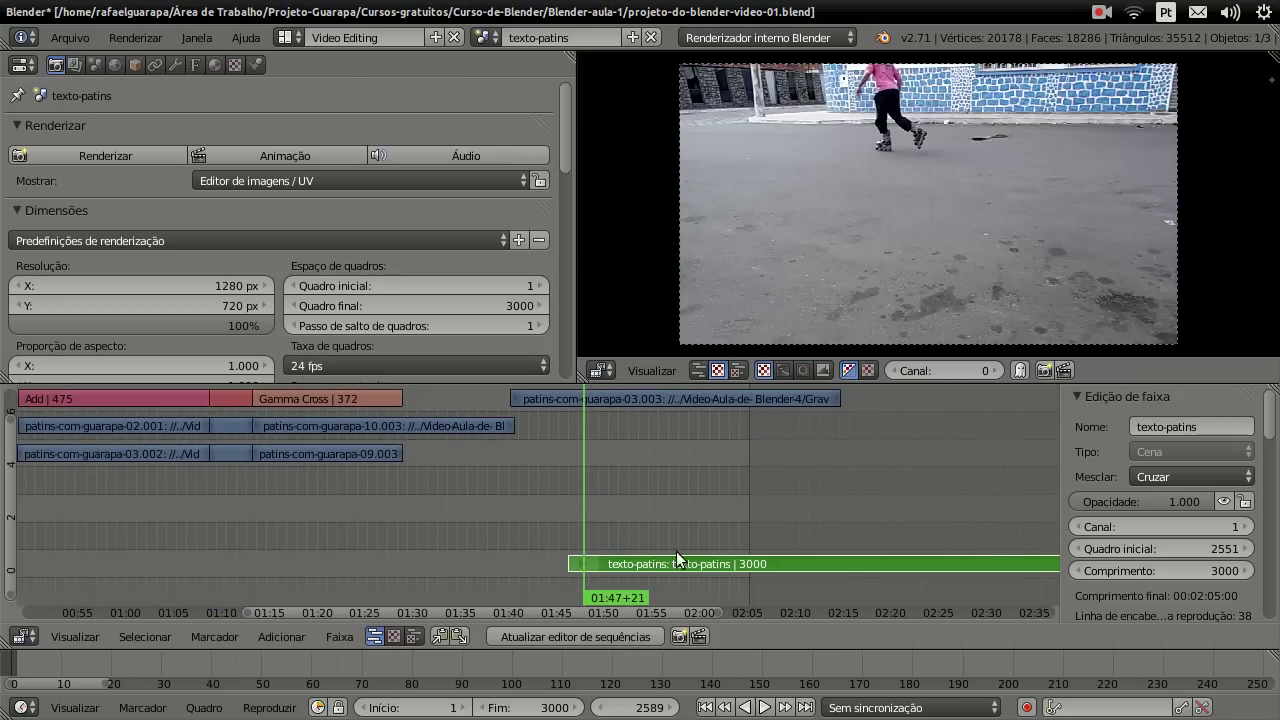
# Step: Try placing the strip on channel 6, then on channel 4 starting at 2506
pyautogui.press('g')
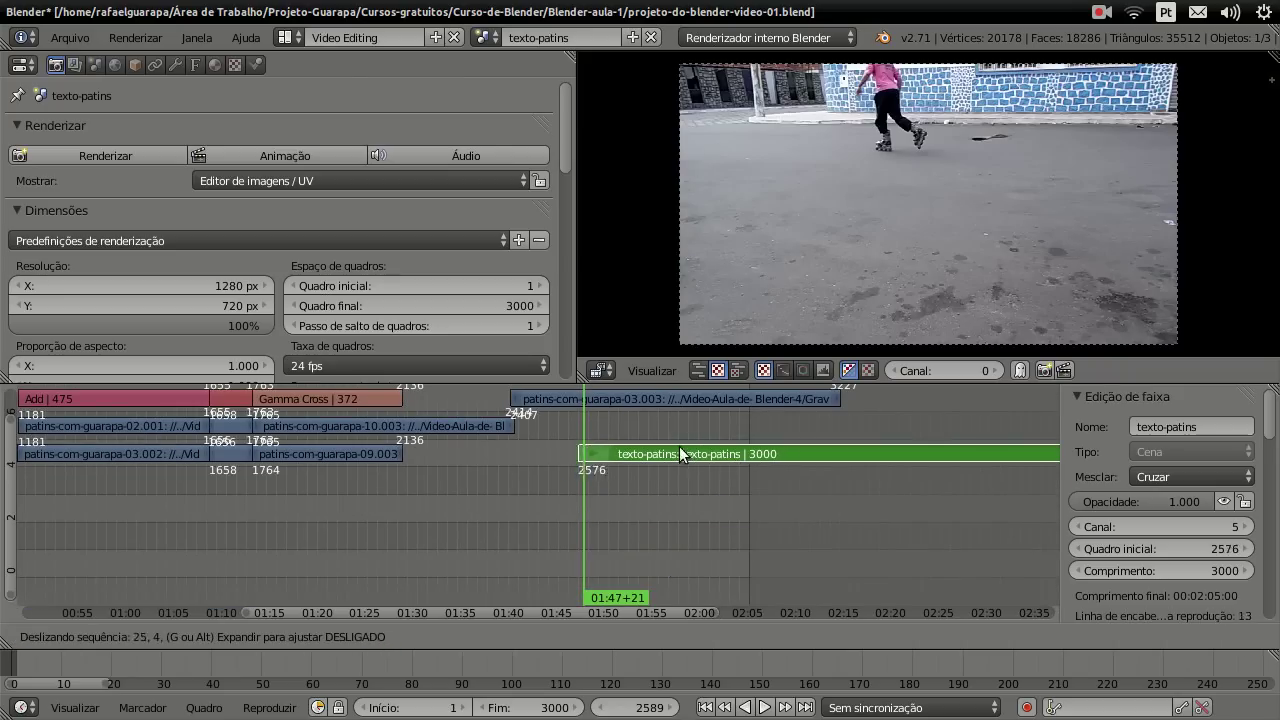
pyautogui.click(590, 440)
pyautogui.scroll(1, 630, 480)
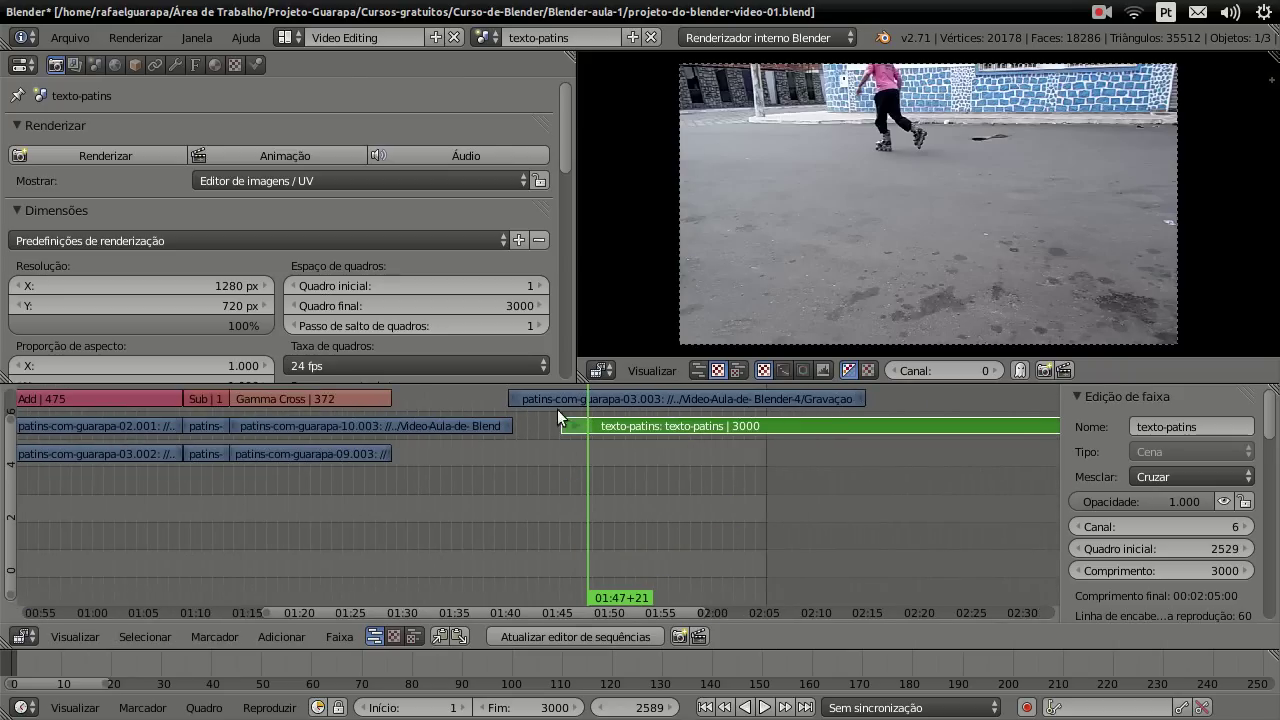
pyautogui.press('g')
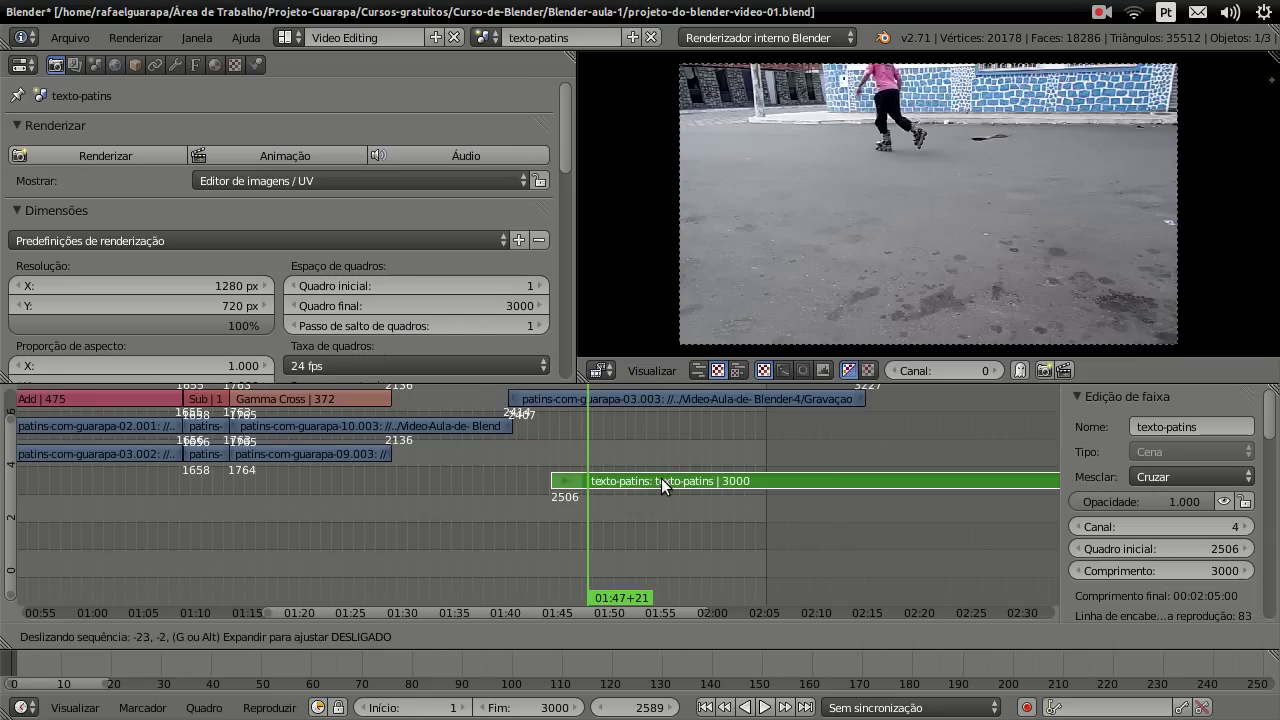
pyautogui.click(661, 485)
pyautogui.scroll(-1, 679, 548)
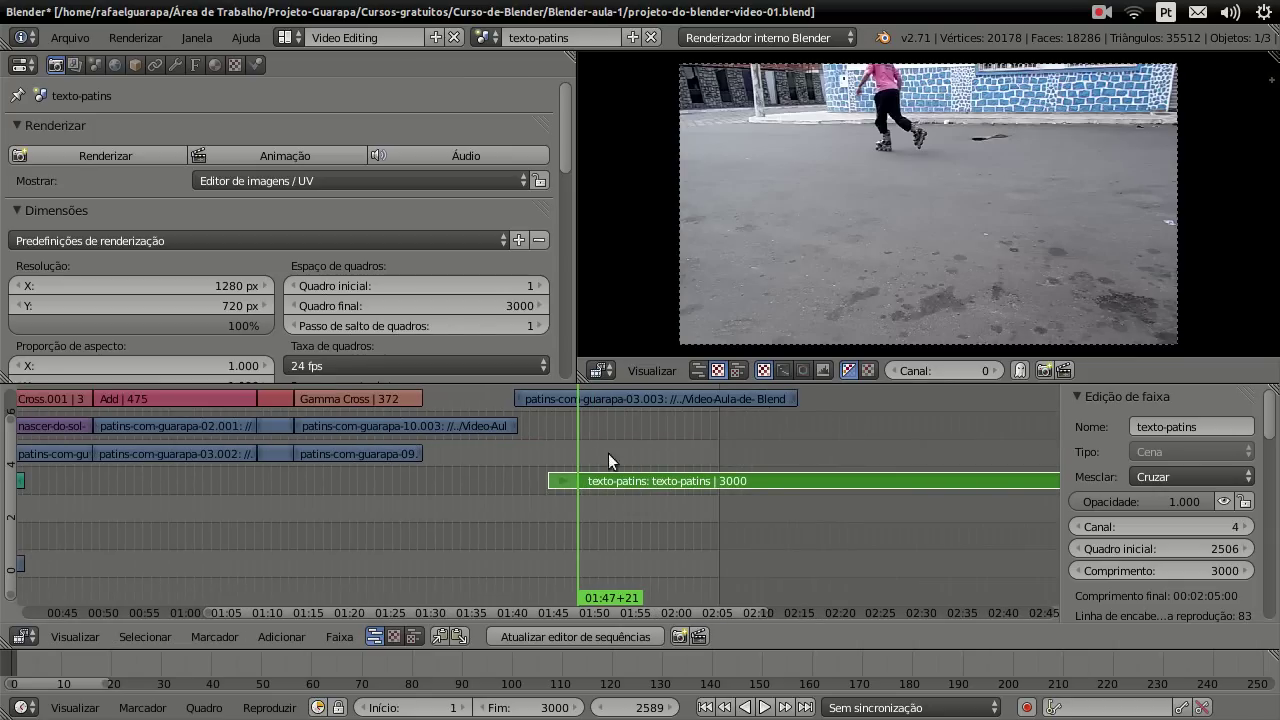
pyautogui.scroll(1, 717, 481)
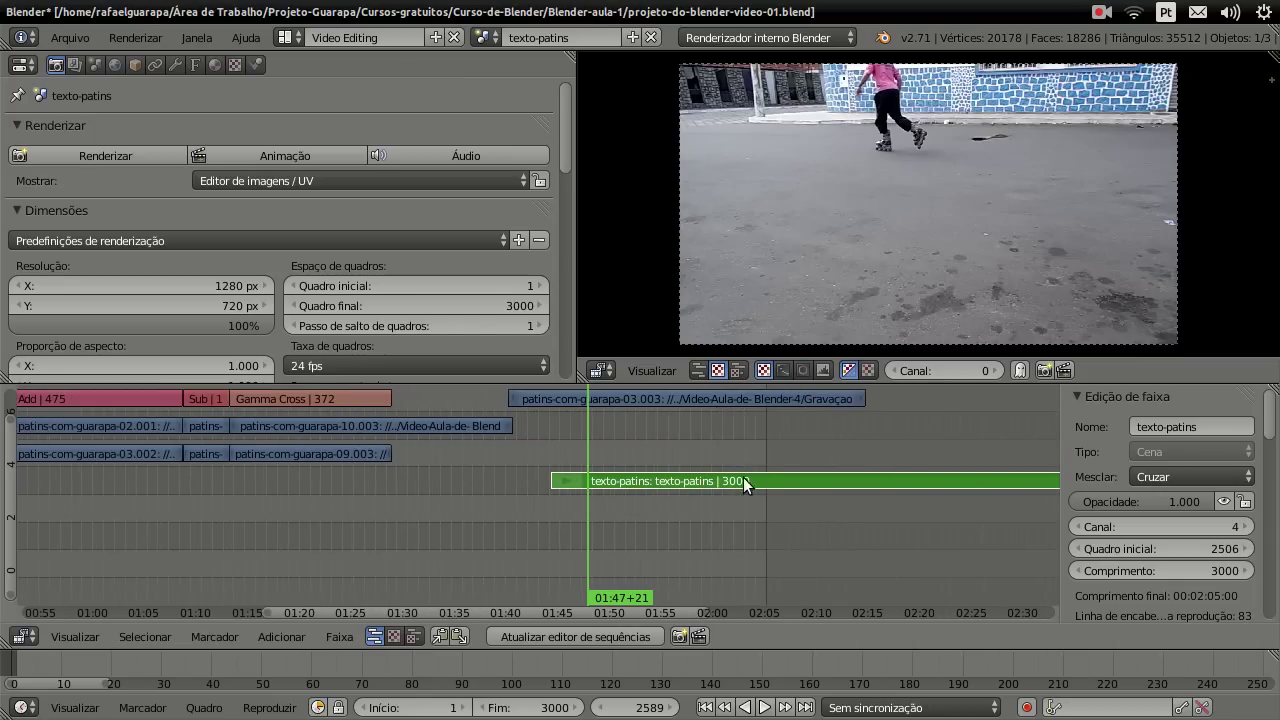
pyautogui.keyDown('shift'); pyautogui.scroll(3, 737, 480); pyautogui.keyUp('shift')
# Step: Move the strip to channel 8 starting at frame 2435 and scrub to around 01:50
pyautogui.moveTo(710, 597); pyautogui.dragTo(635, 490, button='right')
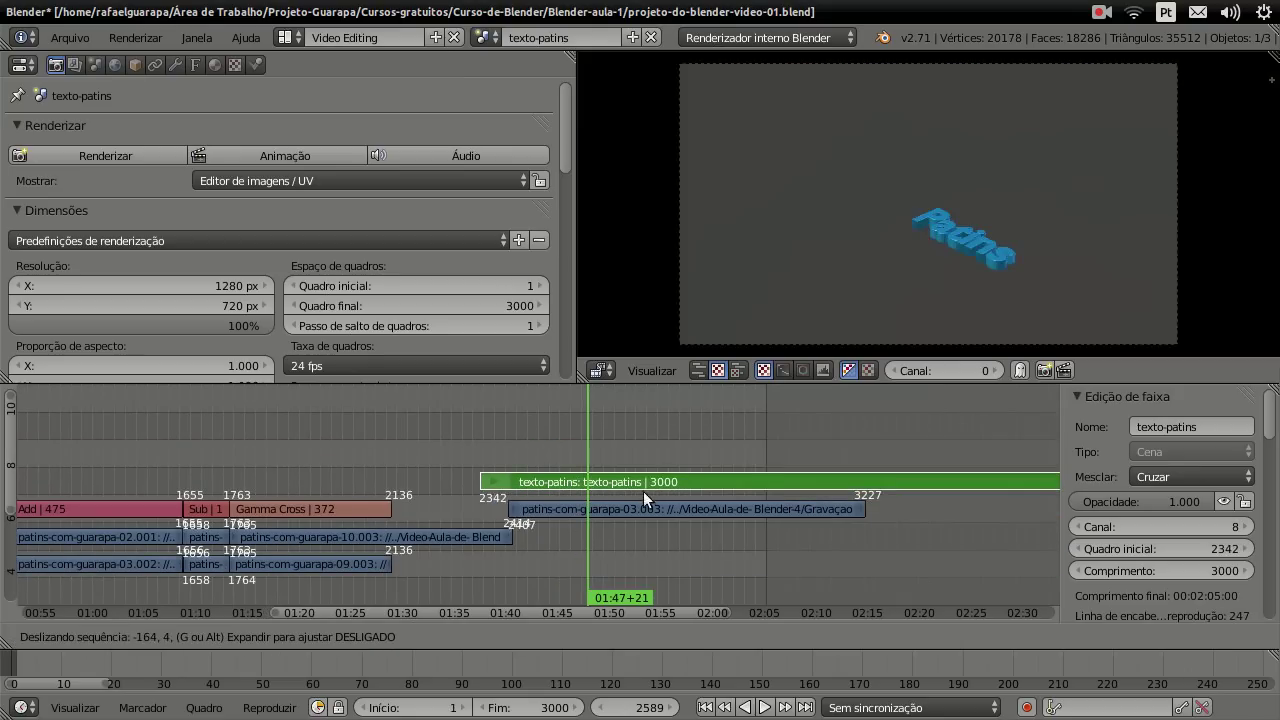
pyautogui.moveTo(635, 490); pyautogui.dragTo(665, 489, button='right')
pyautogui.moveTo(662, 489); pyautogui.dragTo(611, 452)
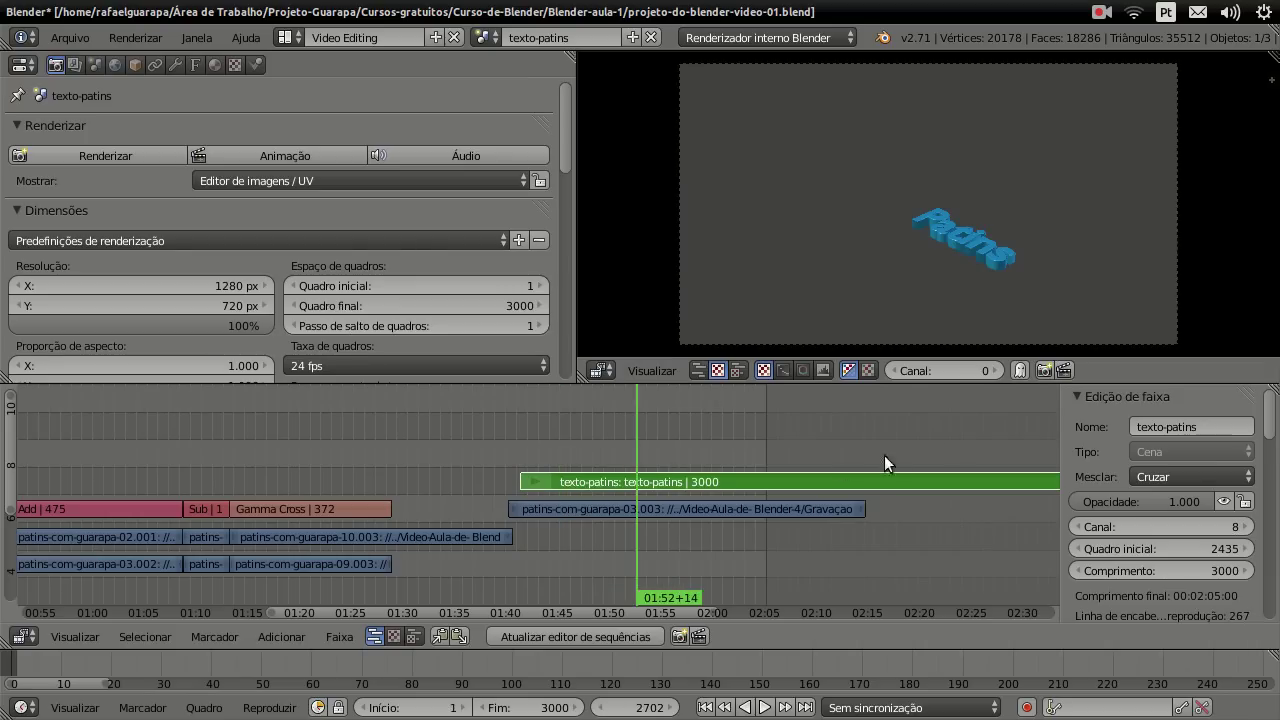
pyautogui.scroll(-5, 1001, 257)
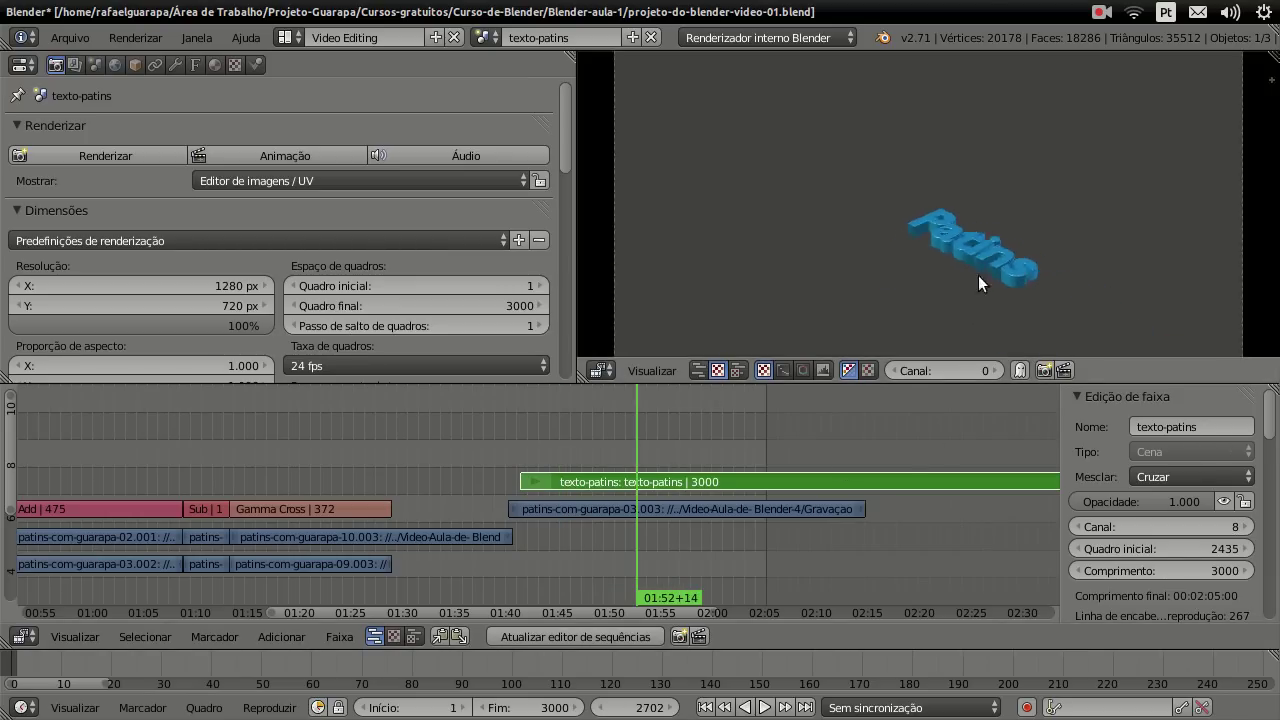
# Step: Return to frame 2526, set render Shading Alpha to Transparente, and refresh the sequencer preview
pyautogui.click(560, 446)
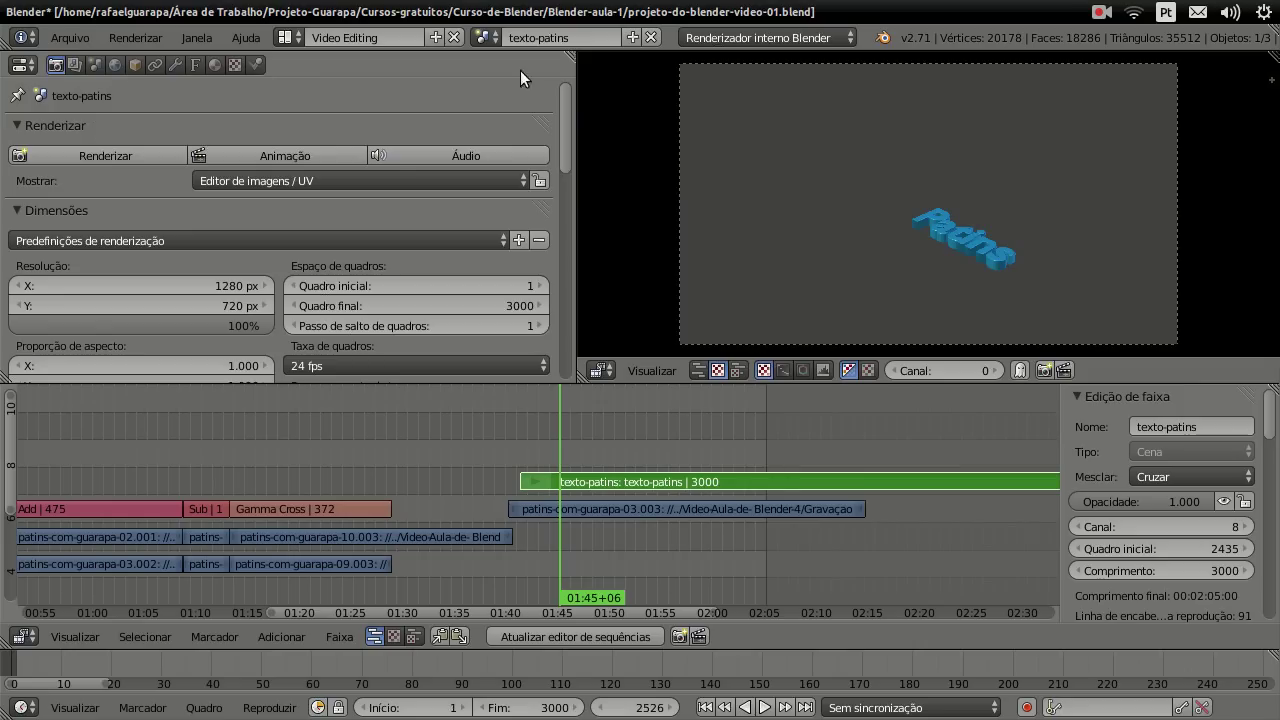
pyautogui.moveTo(567, 99); pyautogui.dragTo(571, 147)
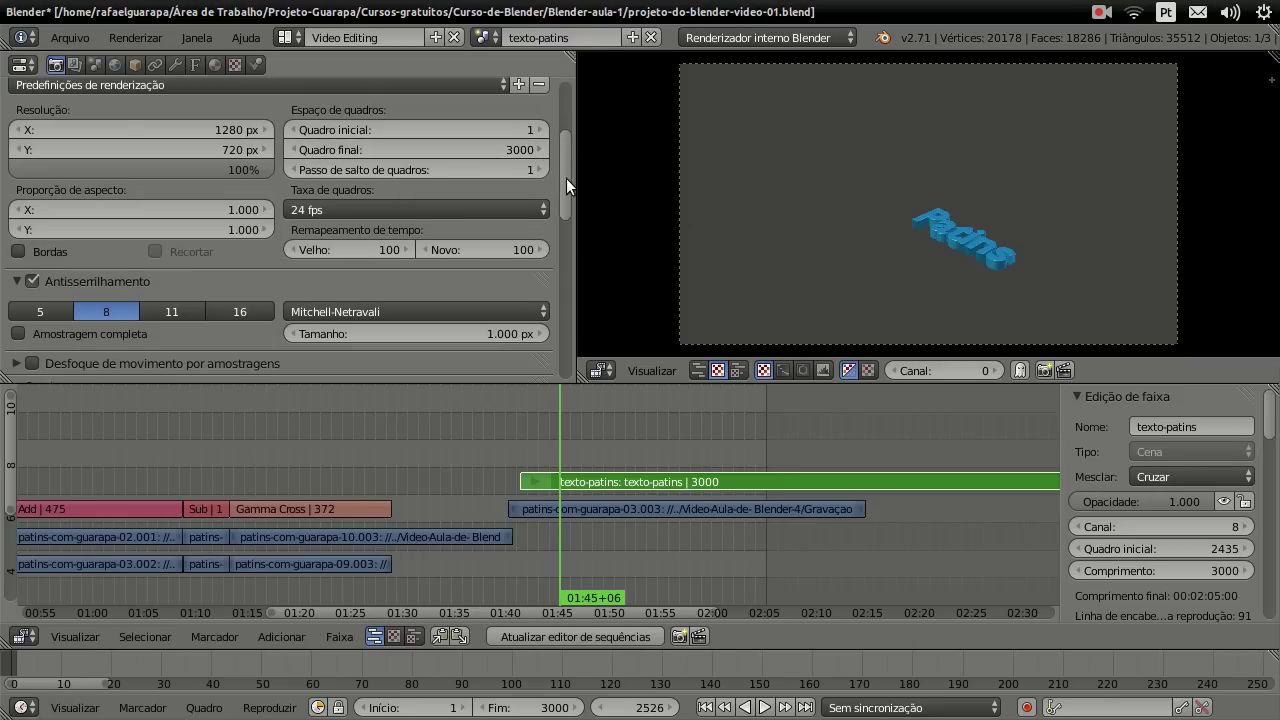
pyautogui.moveTo(566, 178); pyautogui.dragTo(567, 212)
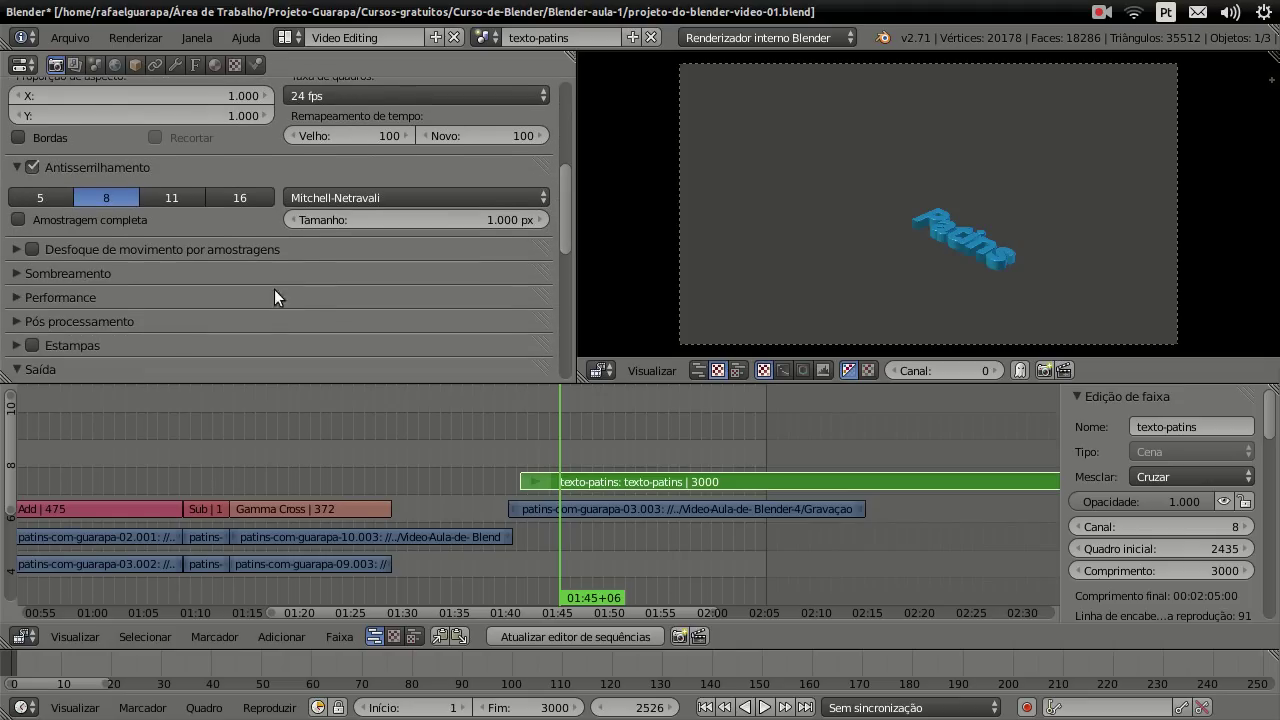
pyautogui.click(54, 271)
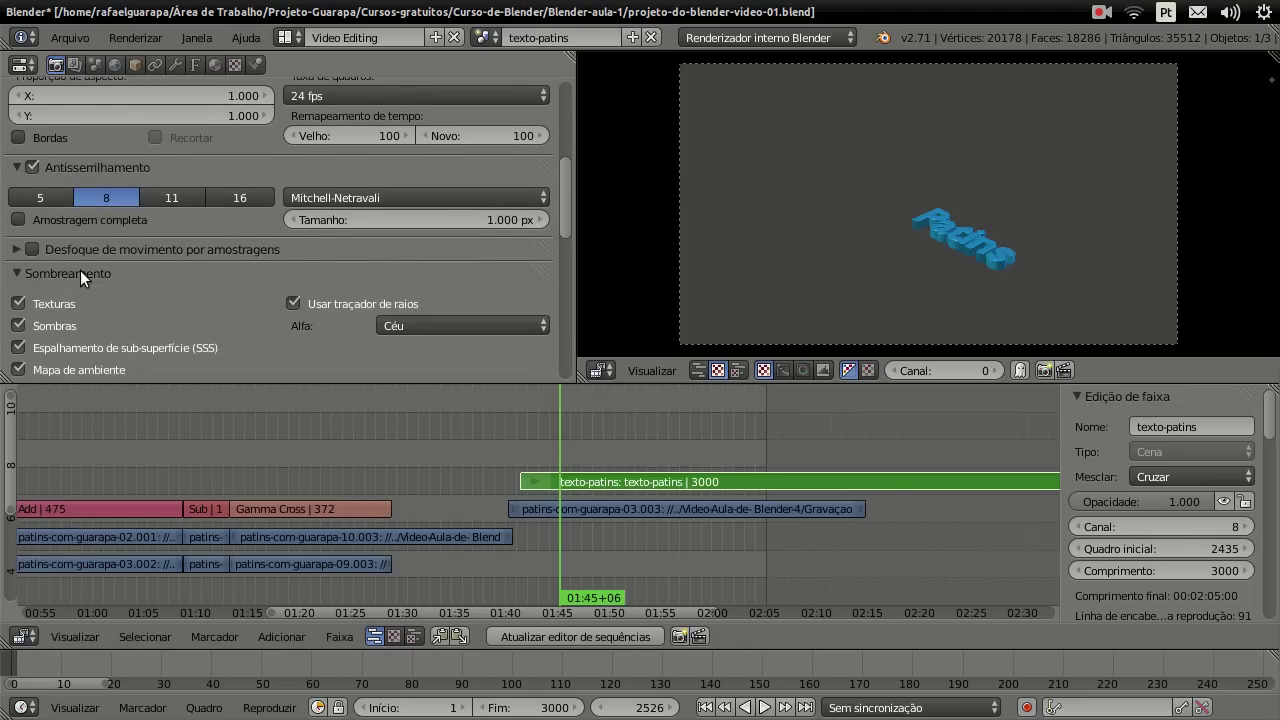
pyautogui.click(440, 323)
pyautogui.click(435, 281)
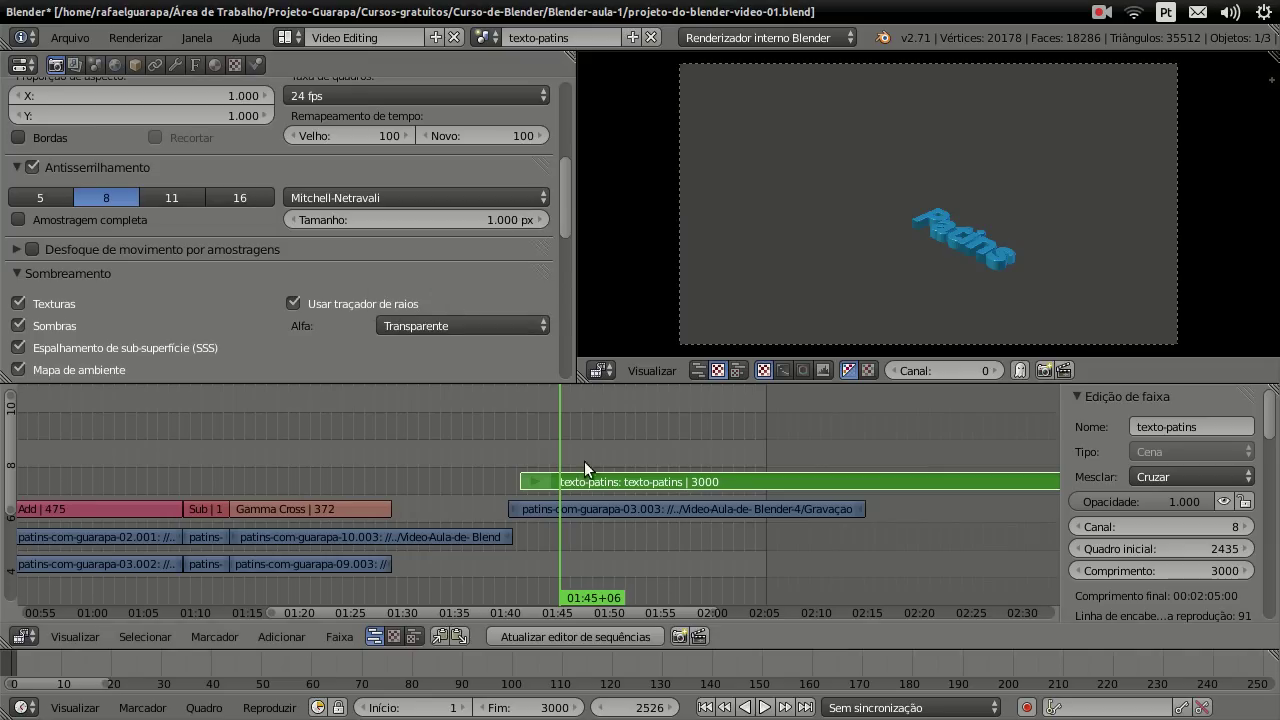
pyautogui.click(574, 636)
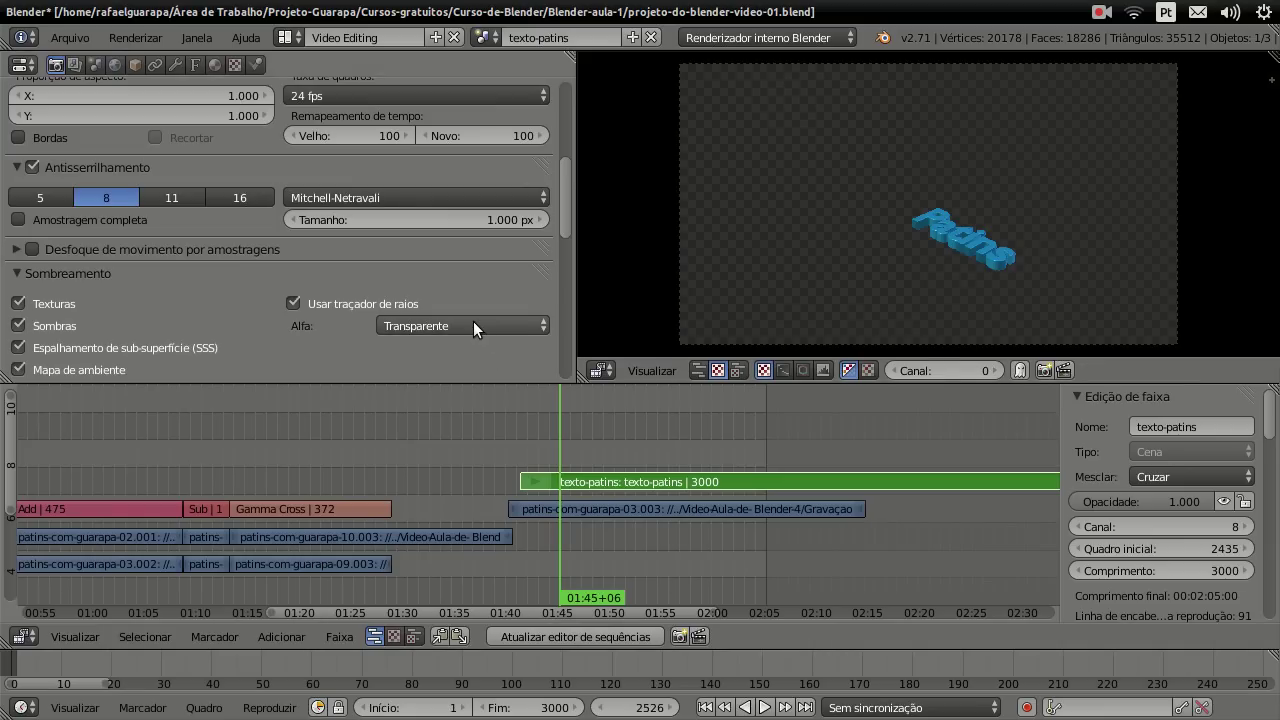
pyautogui.scroll(3, 987, 223)
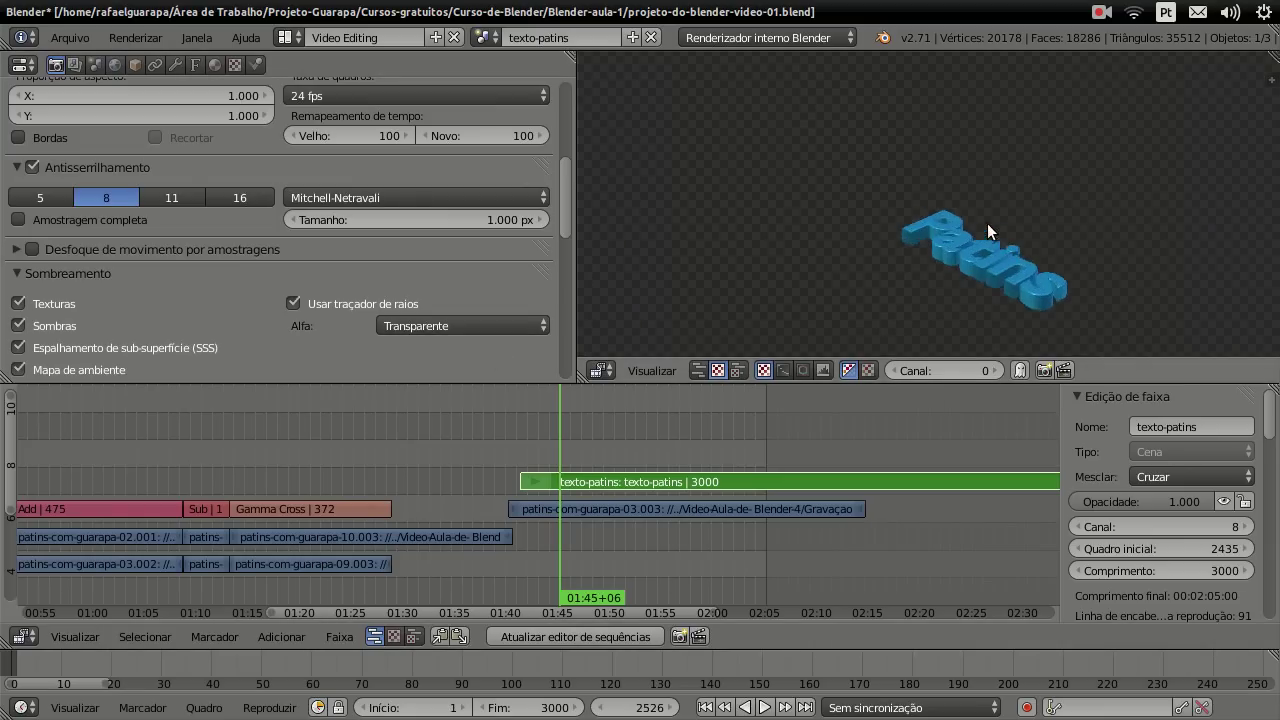
pyautogui.scroll(1, 982, 244)
pyautogui.scroll(-1, 982, 244)
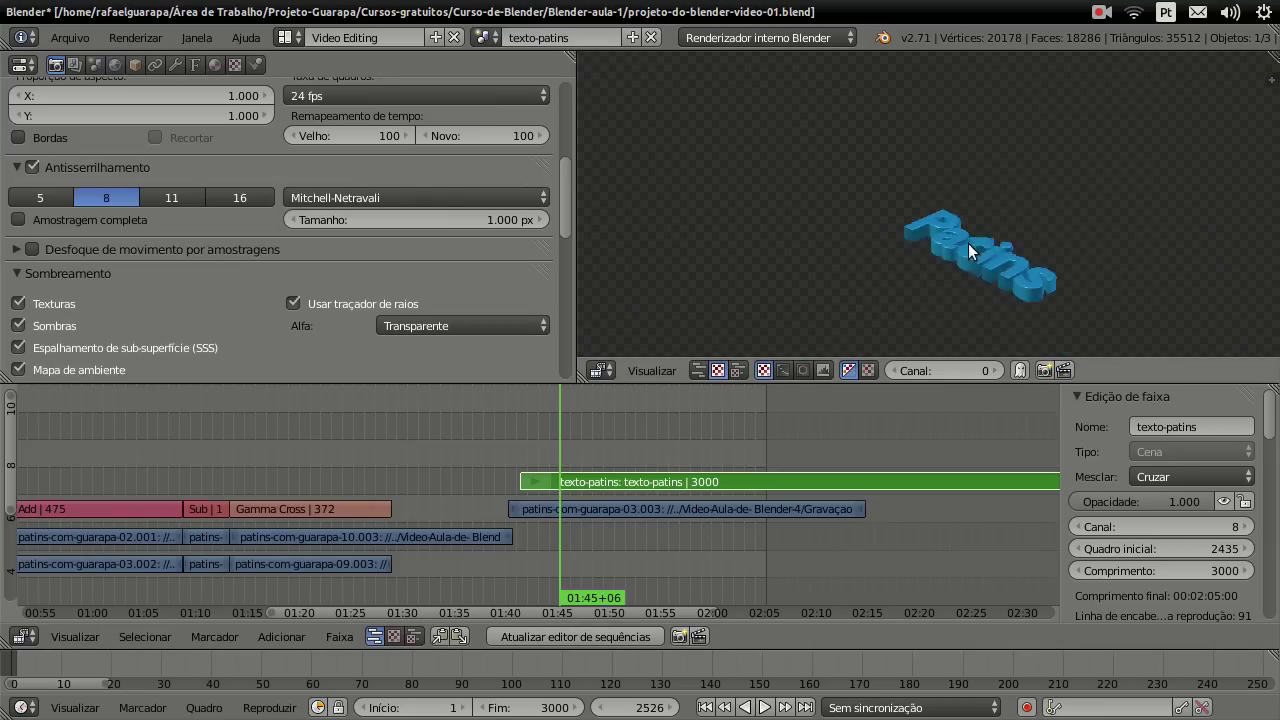
pyautogui.scroll(-2, 968, 243)
pyautogui.scroll(-1, 968, 243)
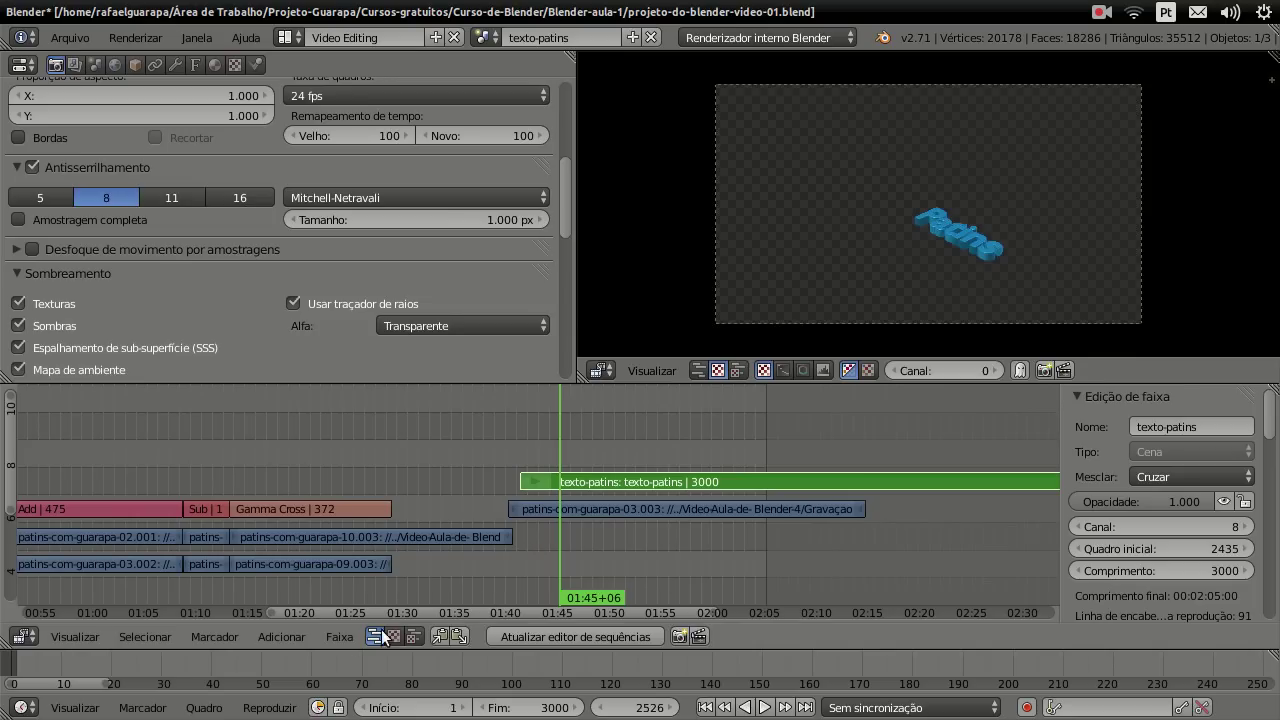
# Step: Scrub back to about 01:09+18, browse the Add and Strip menus, then jump to 01:51+08
pyautogui.click(287, 632)
pyautogui.click(285, 468)
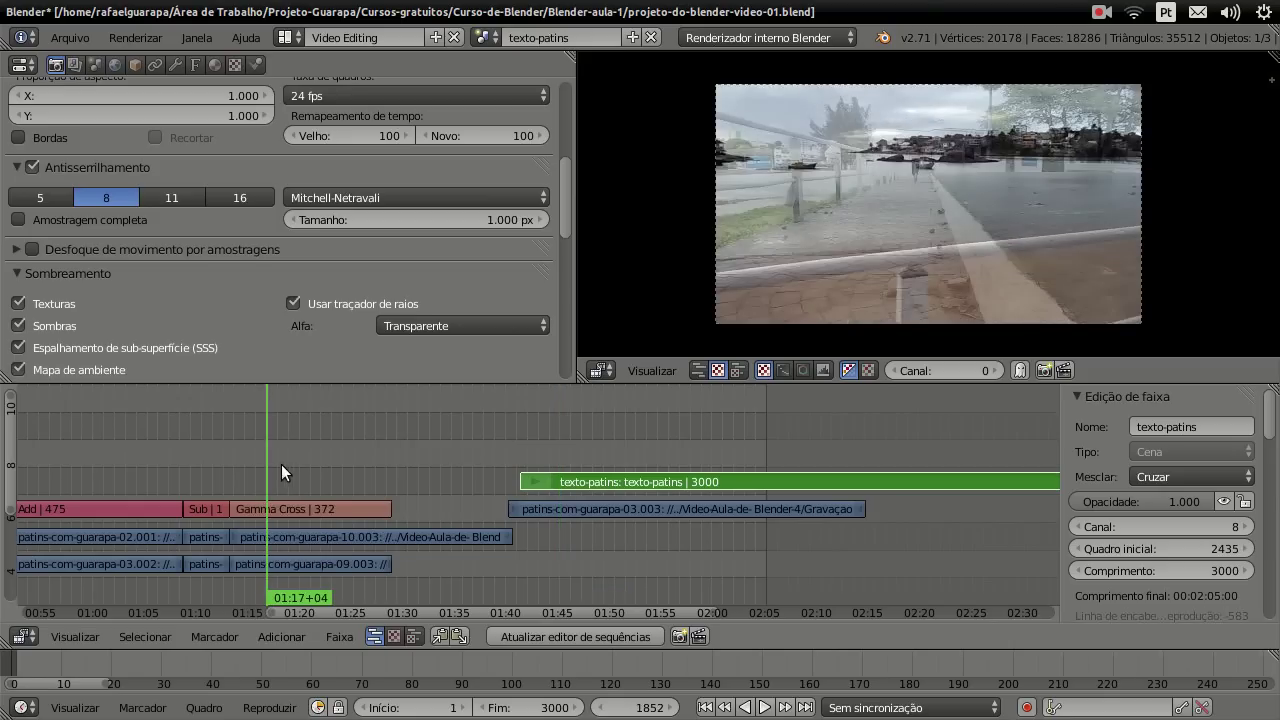
pyautogui.moveTo(313, 464); pyautogui.dragTo(189, 446)
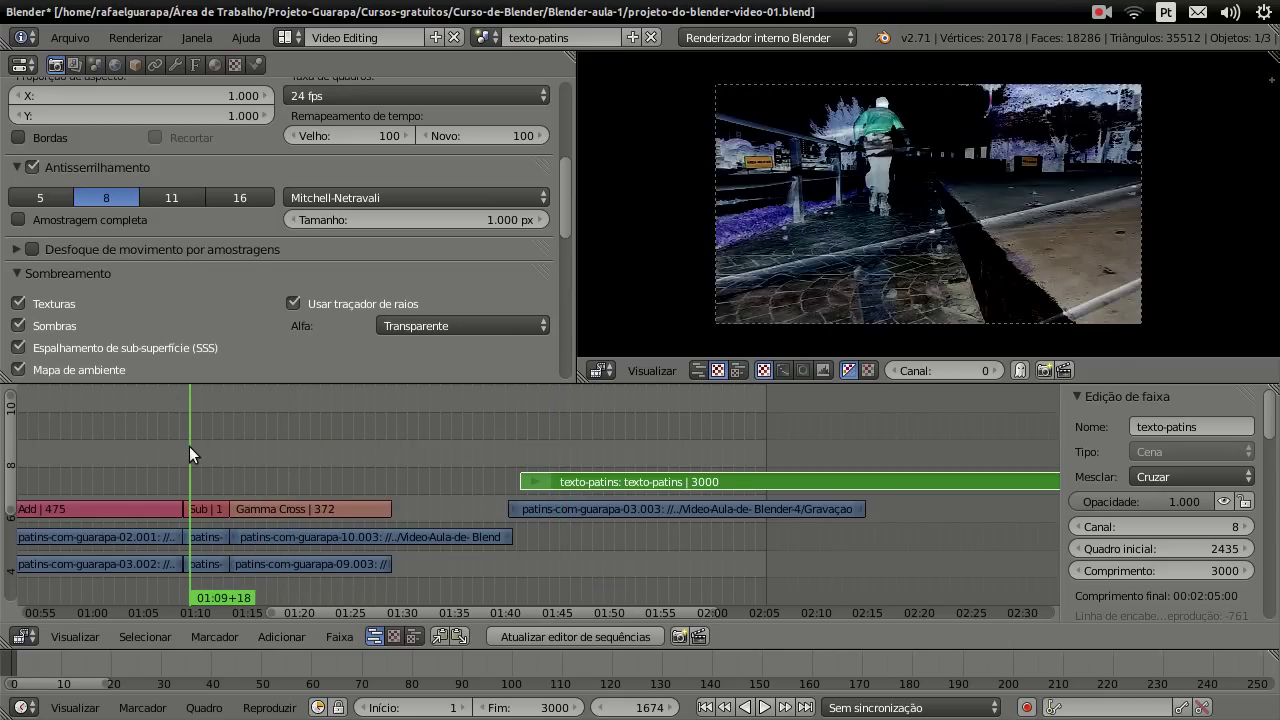
pyautogui.click(341, 638)
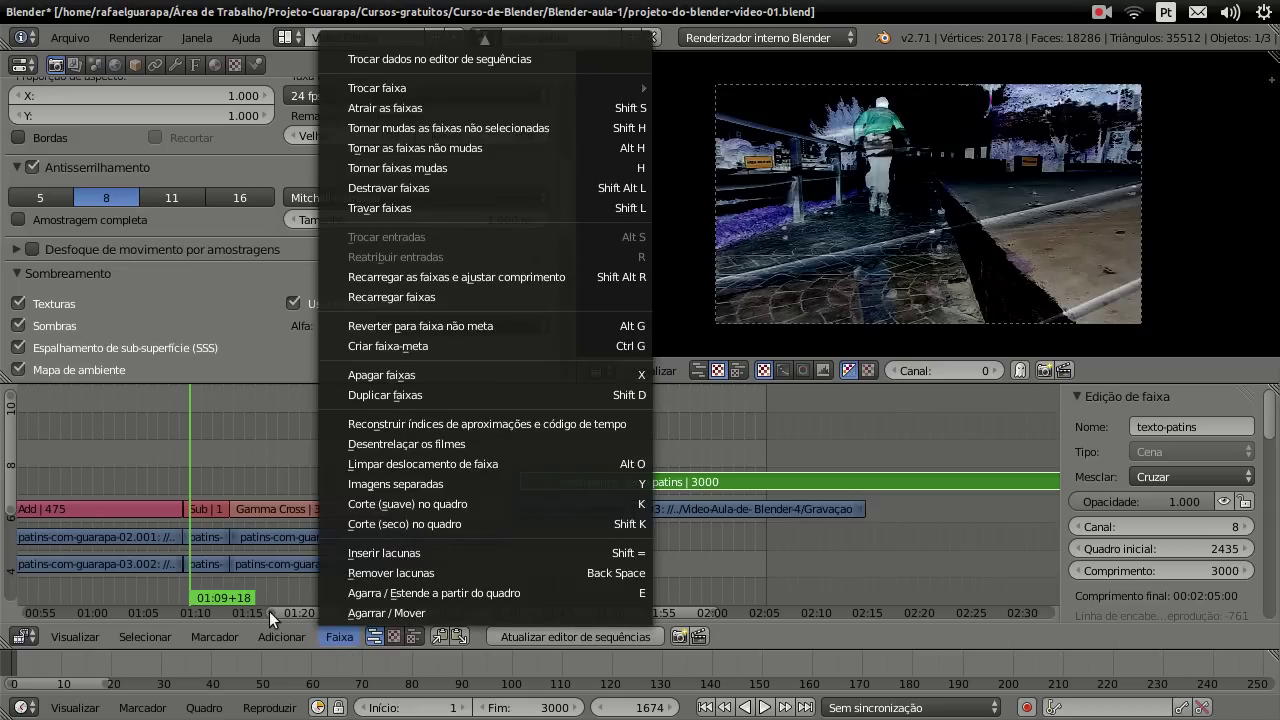
pyautogui.click(289, 636)
pyautogui.click(279, 637)
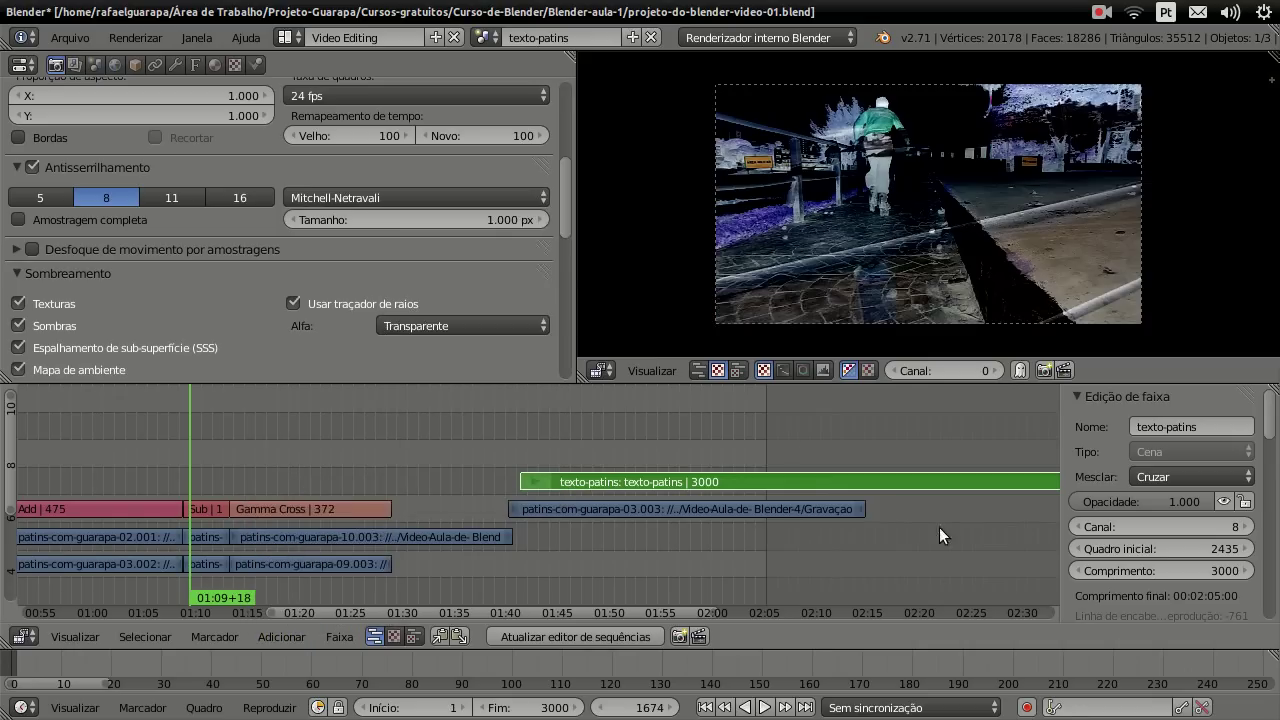
pyautogui.moveTo(597, 406); pyautogui.dragTo(622, 411)
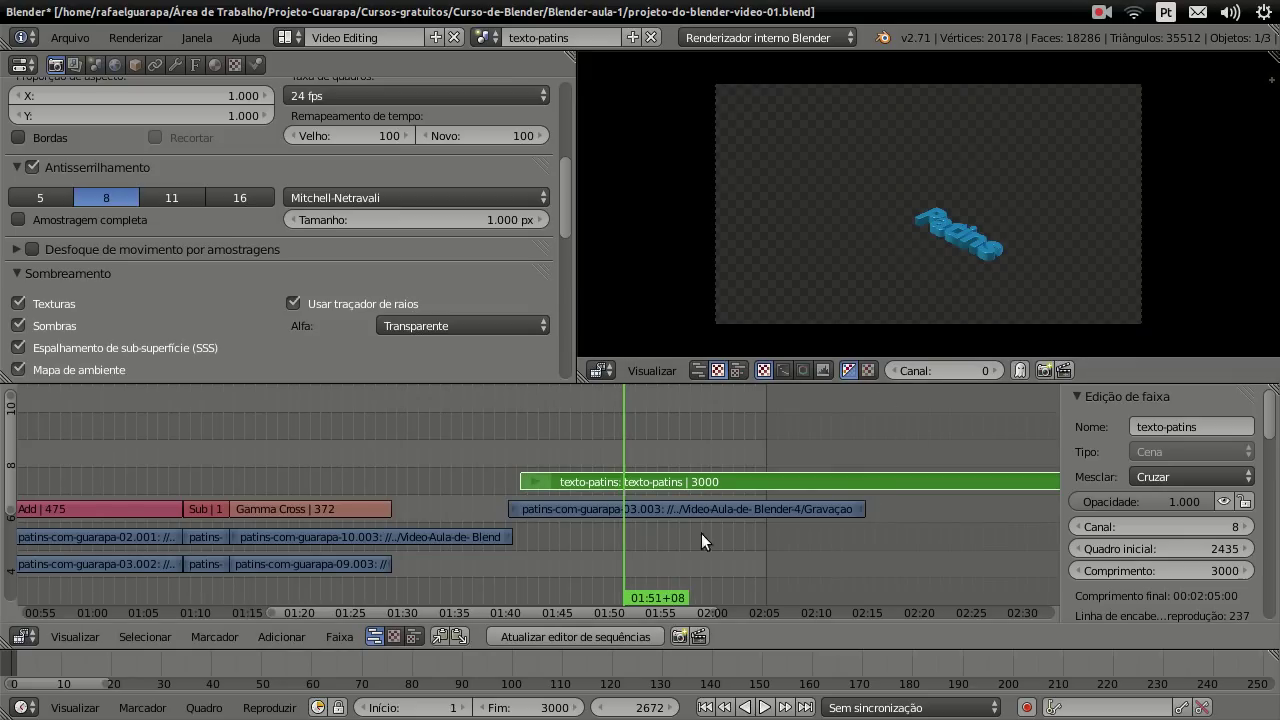
# Step: Move the texto-patins strip in time to frame 2421
pyautogui.click(680, 511)
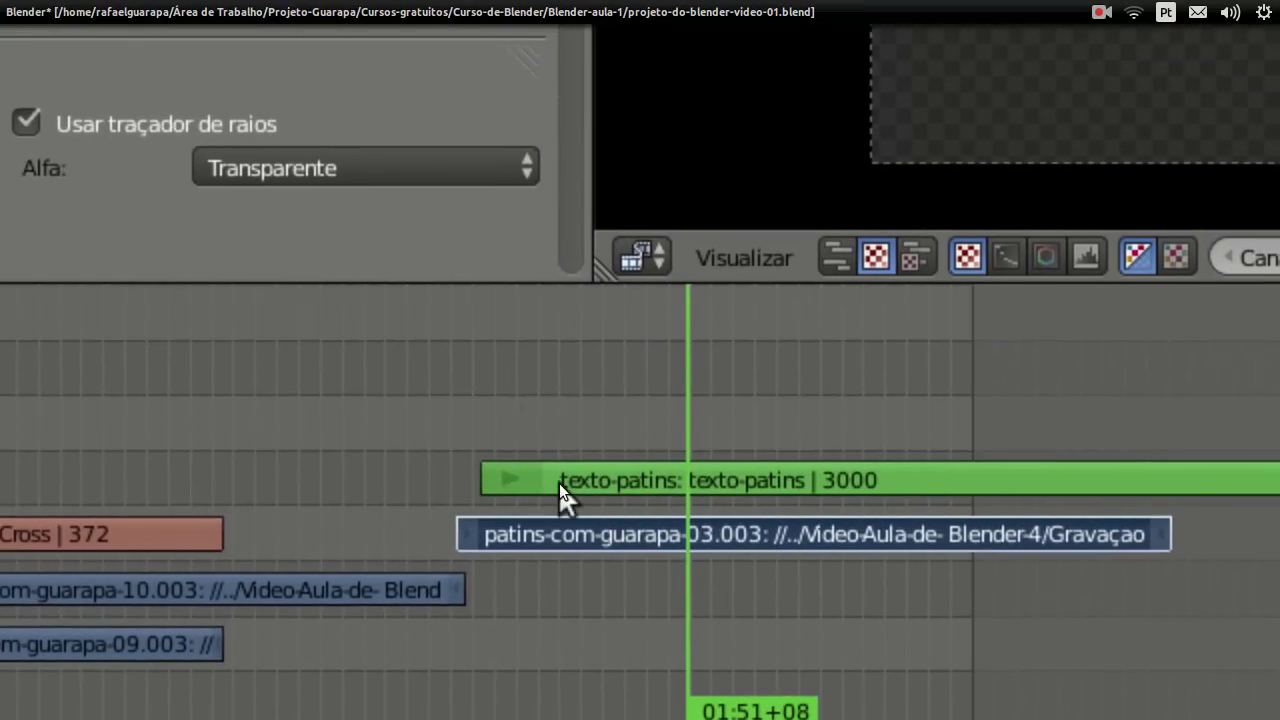
pyautogui.rightClick(560, 483)
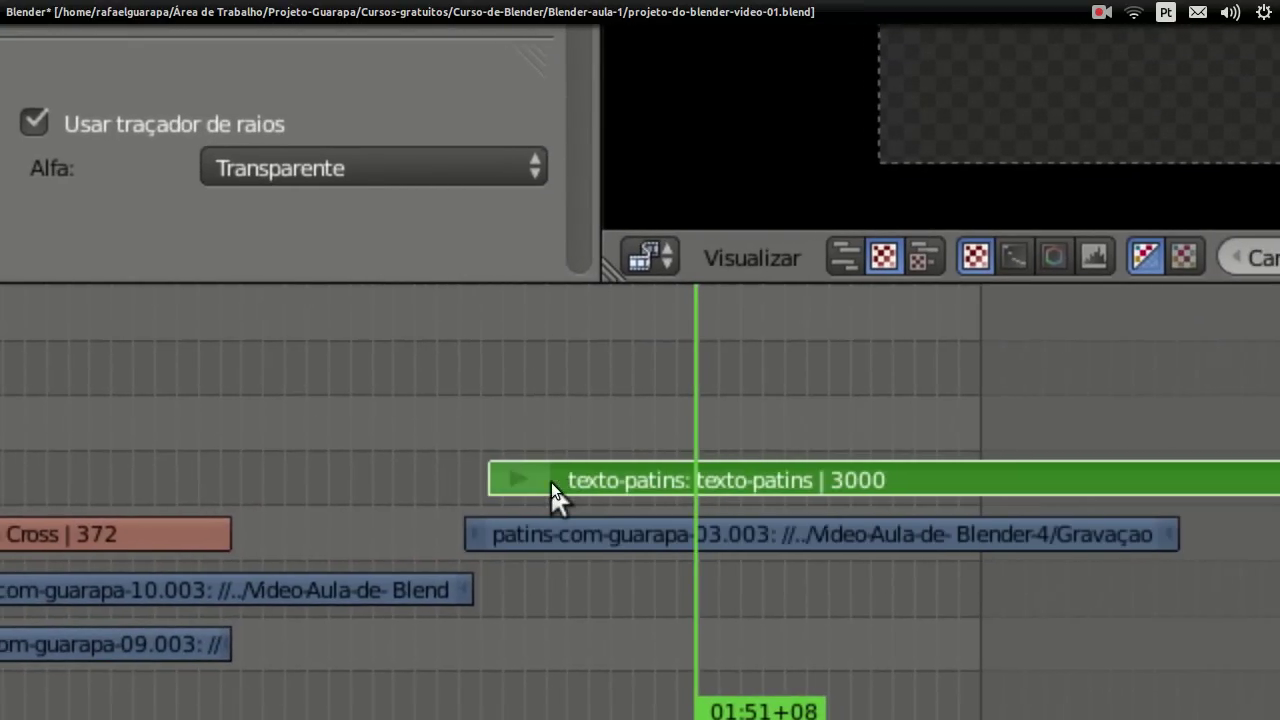
pyautogui.press('g')
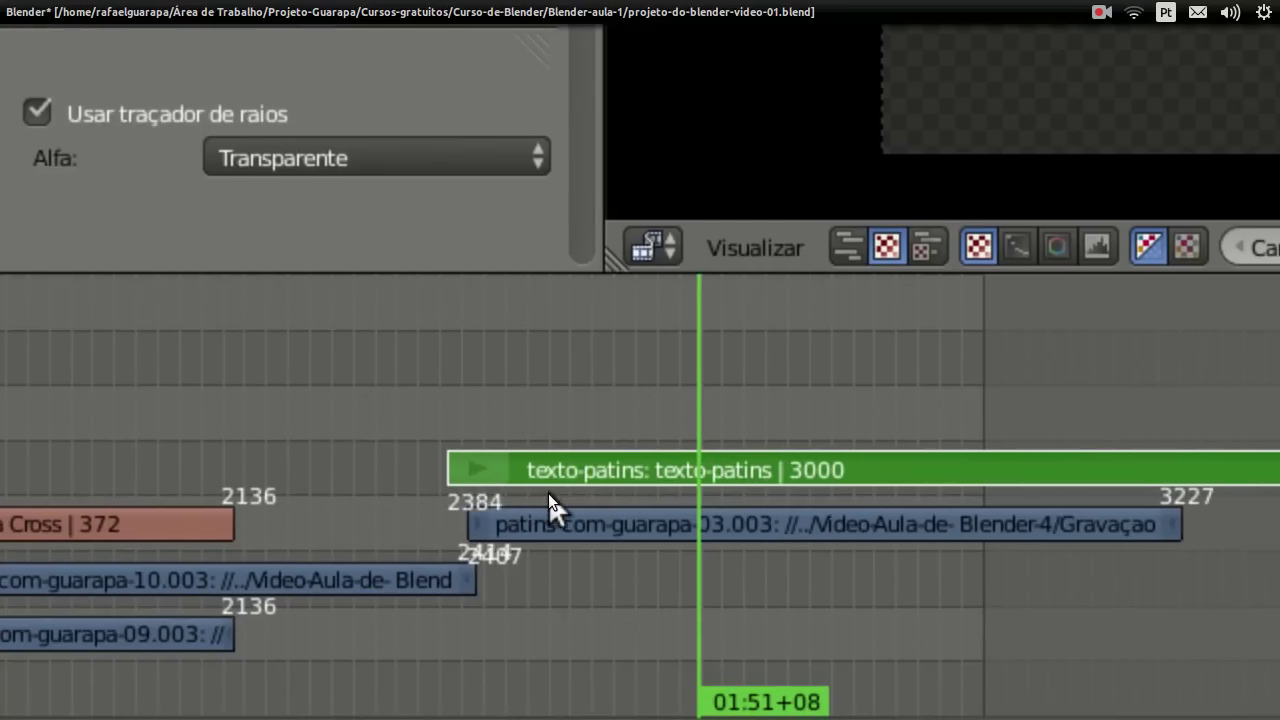
pyautogui.click(556, 493)
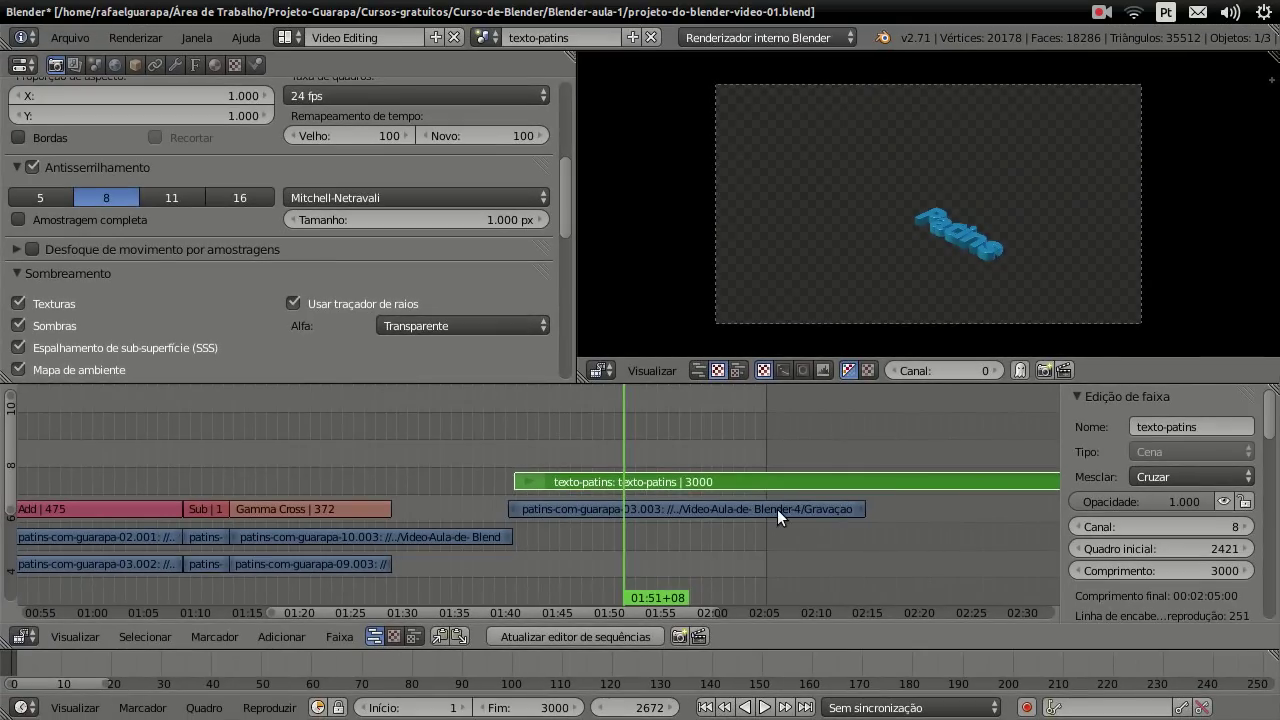
# Step: Set the texto-patins Start Frame to 2407 to match clip 03, and jump to its start
pyautogui.rightClick(777, 509)
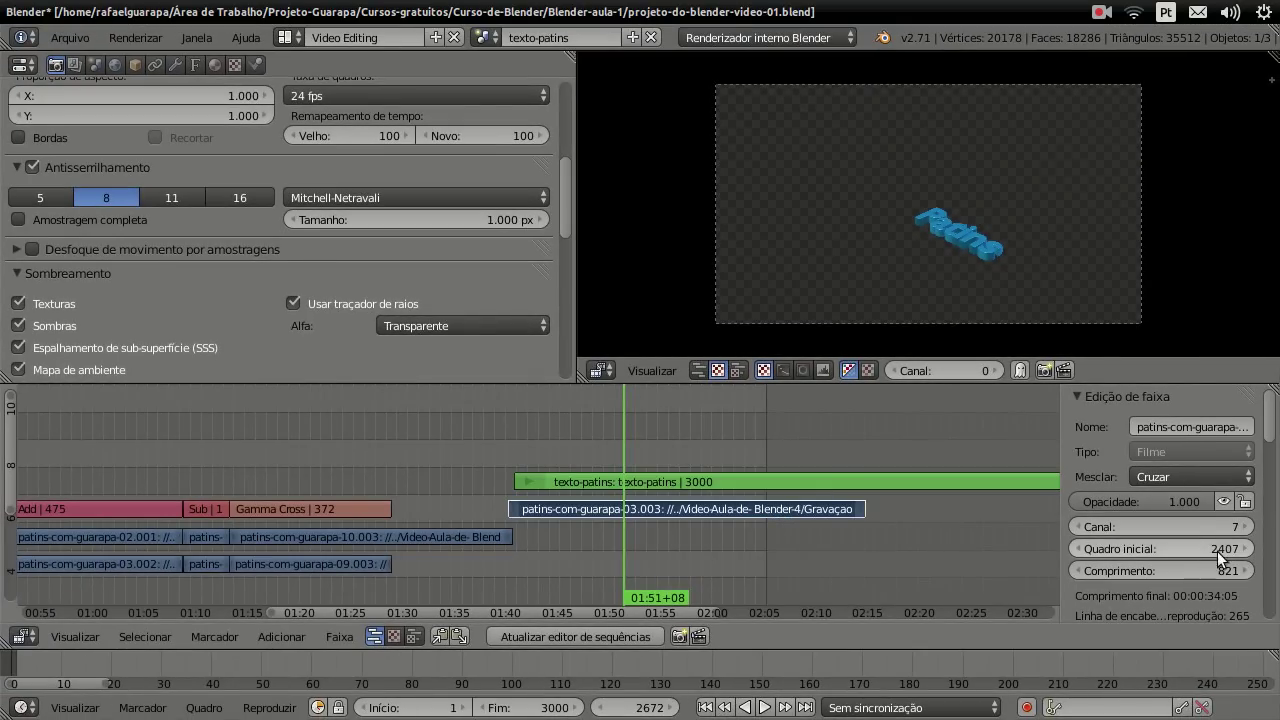
pyautogui.rightClick(780, 474)
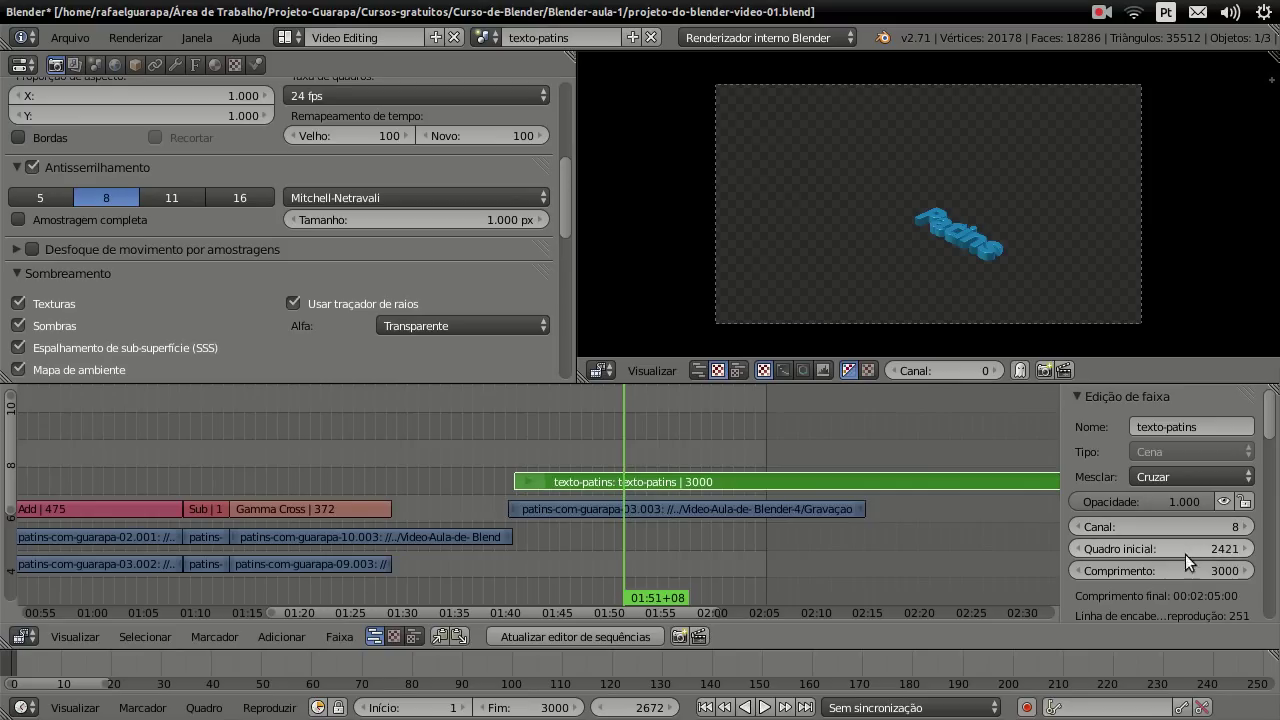
pyautogui.click(1210, 549)
pyautogui.write('2407')
pyautogui.press('Return')
pyautogui.press('pagedown')
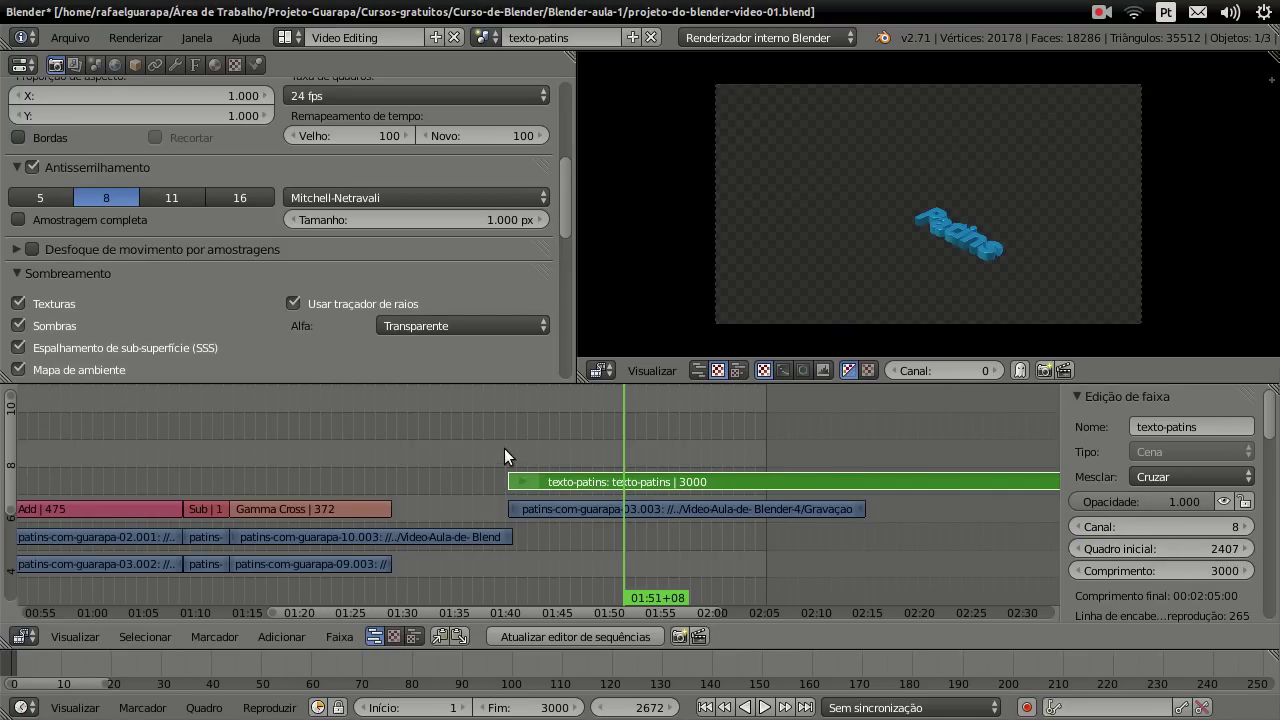
# Step: Go to frame 2425, select the footage and texto-patins strips, and try an Alpha Under strip, then delete it
pyautogui.click(515, 448)
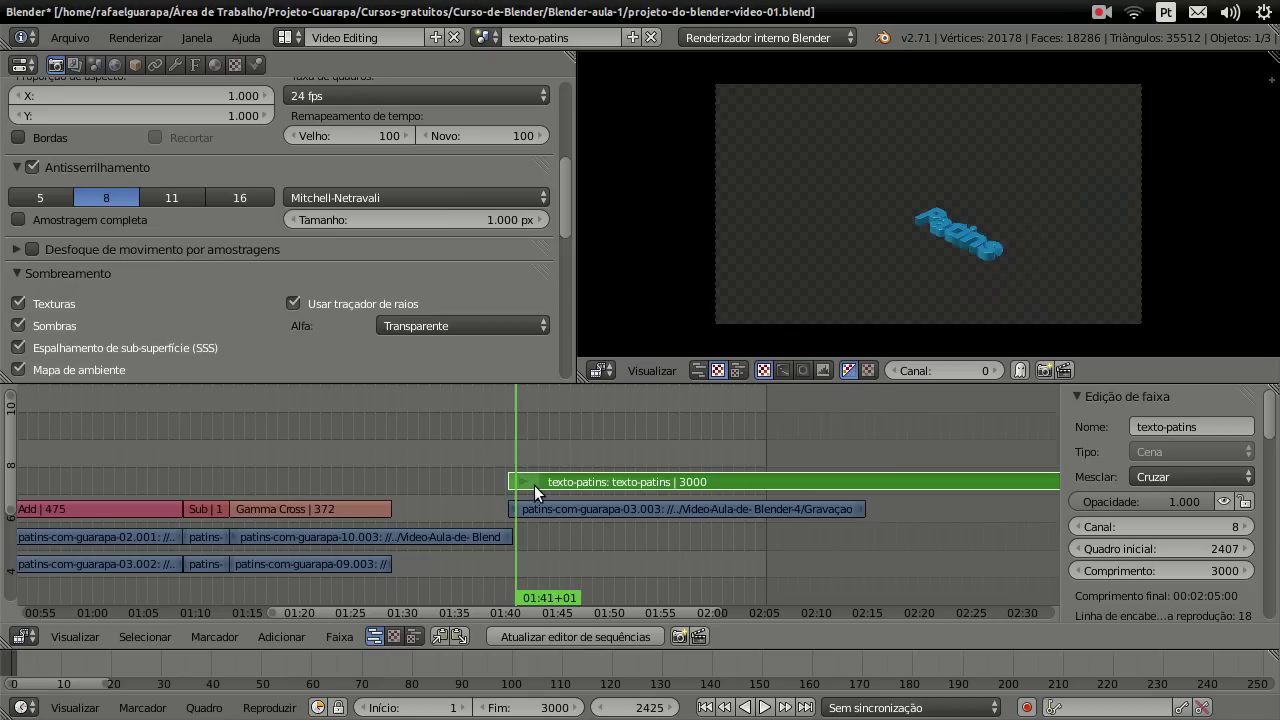
pyautogui.click(535, 512)
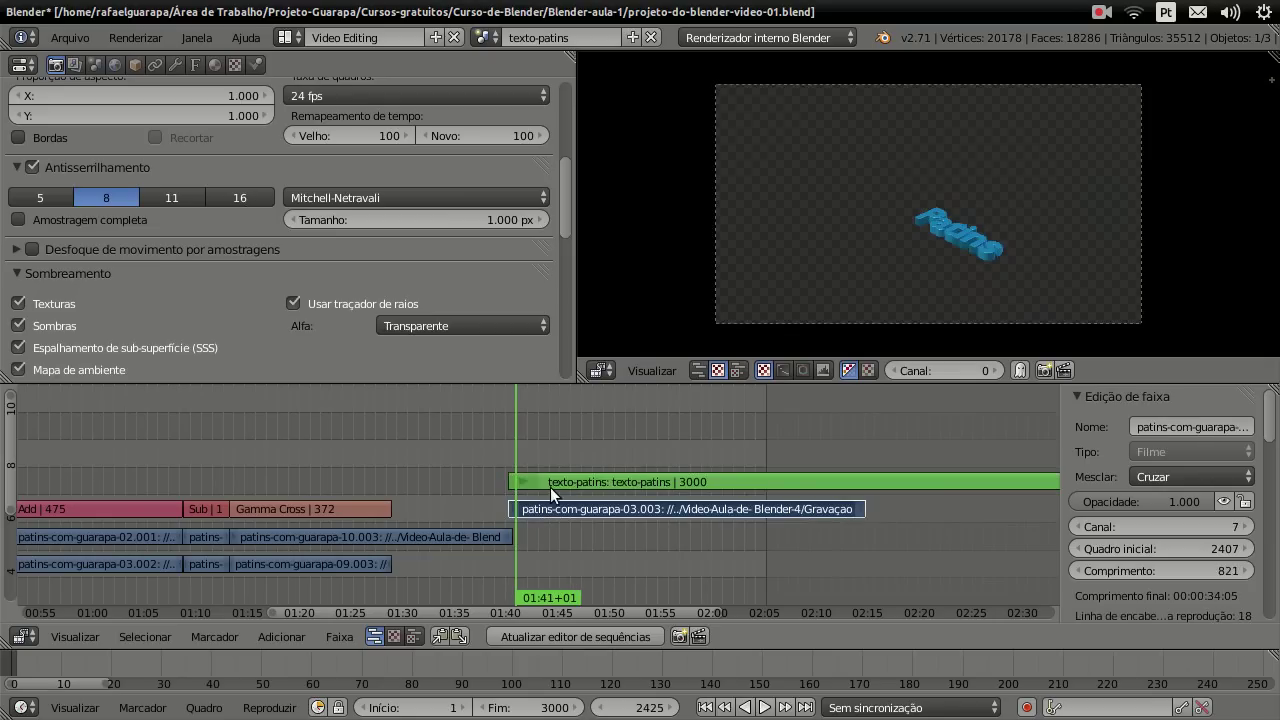
pyautogui.click(550, 485)
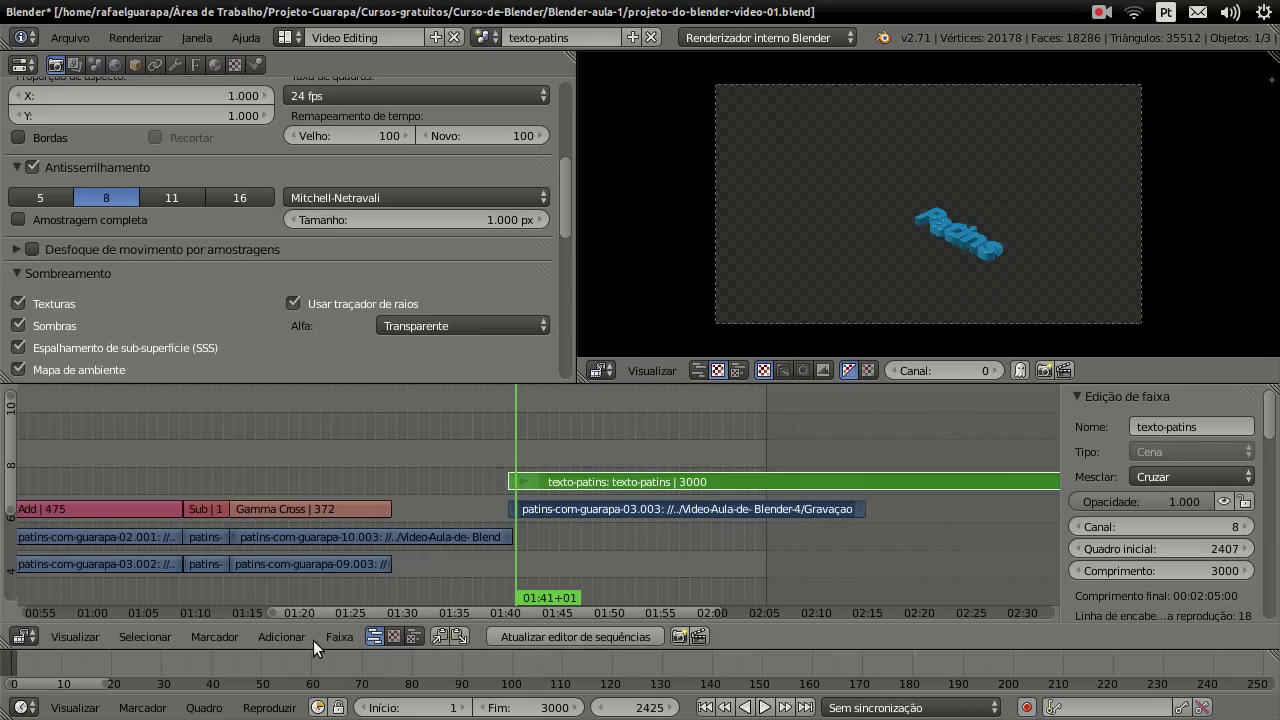
pyautogui.click(279, 640)
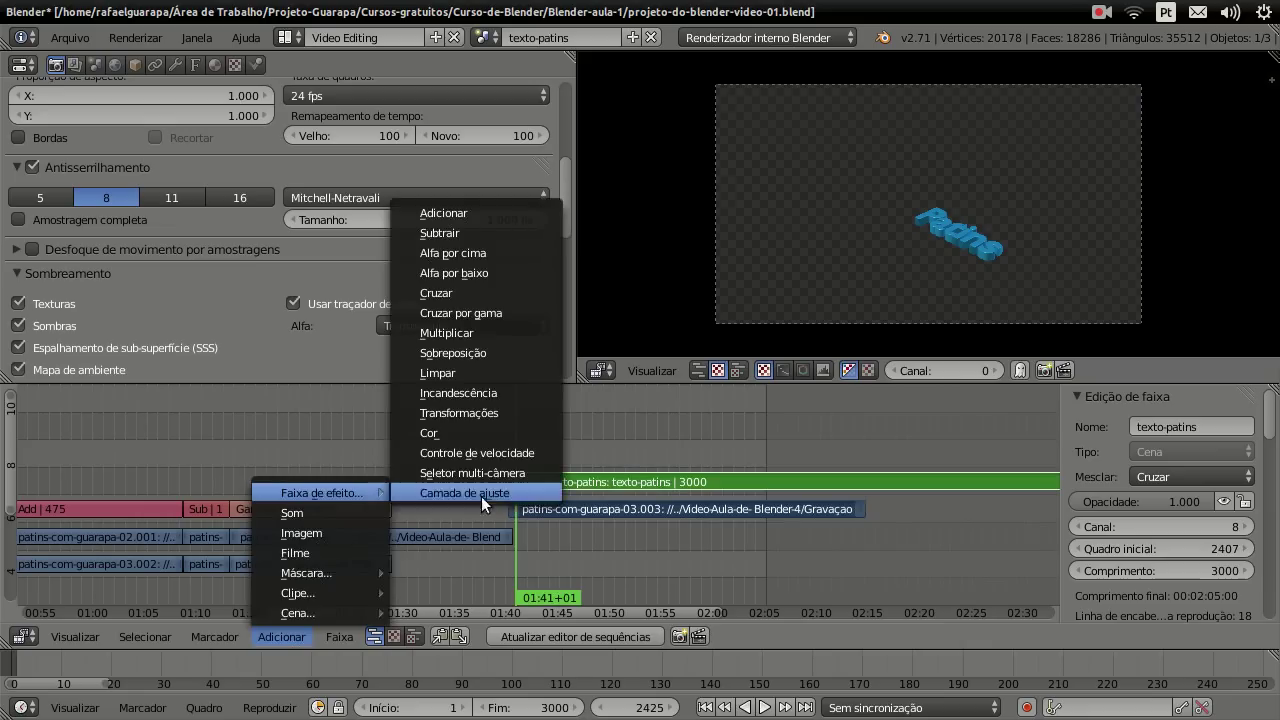
pyautogui.click(496, 266)
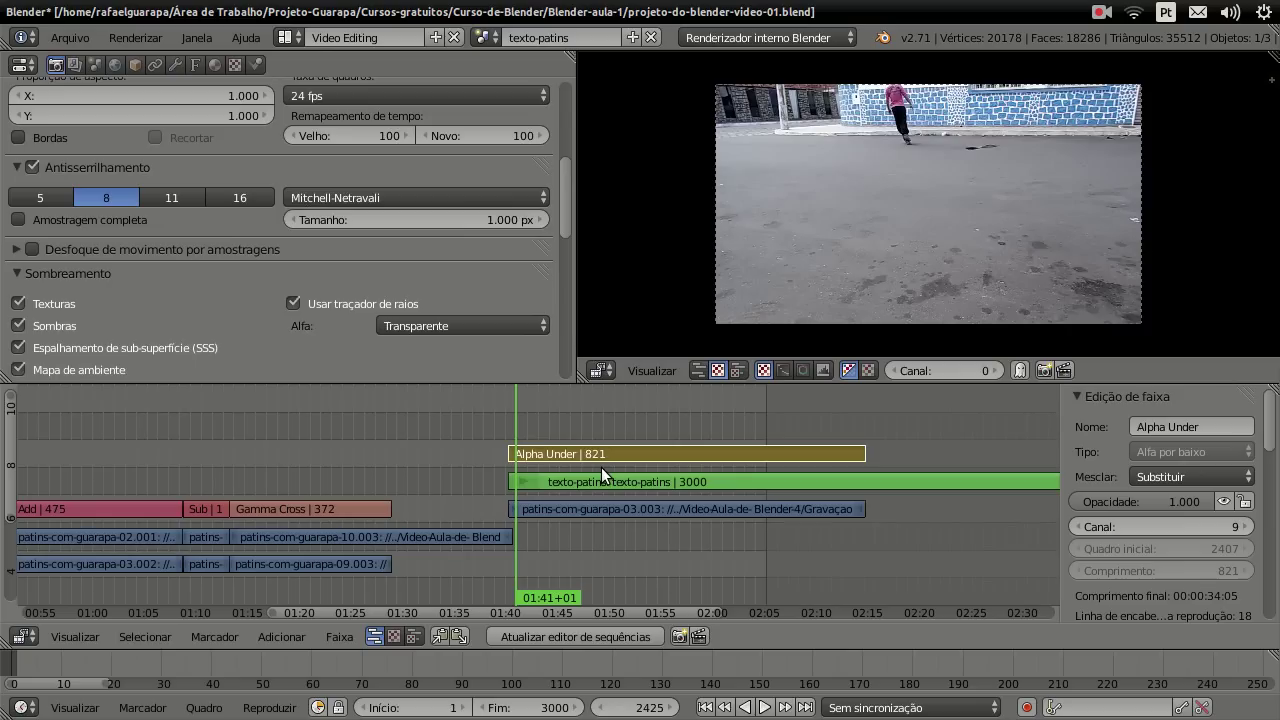
pyautogui.press('Delete')
# Step: Reselect the footage and texto-patins strips and add an Alpha Over effect strip compositing the text
pyautogui.rightClick(563, 509)
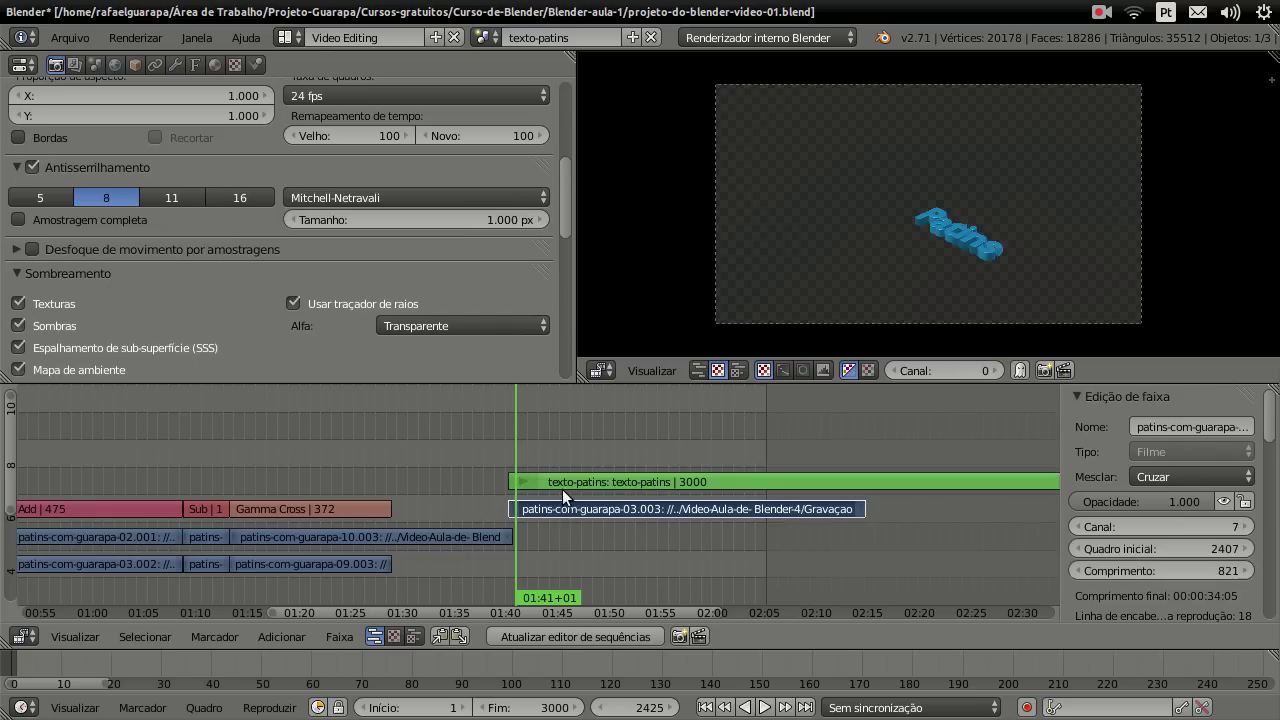
pyautogui.rightClick(554, 482)
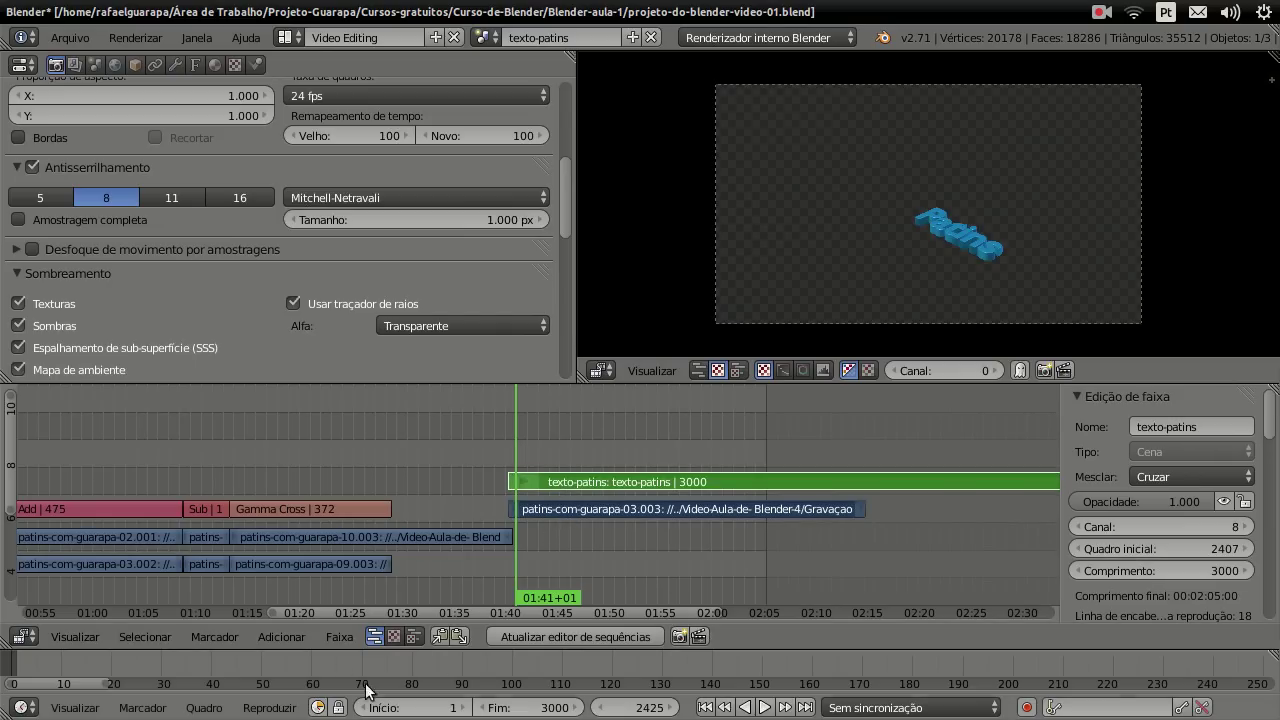
pyautogui.click(331, 637)
pyautogui.press('Escape')
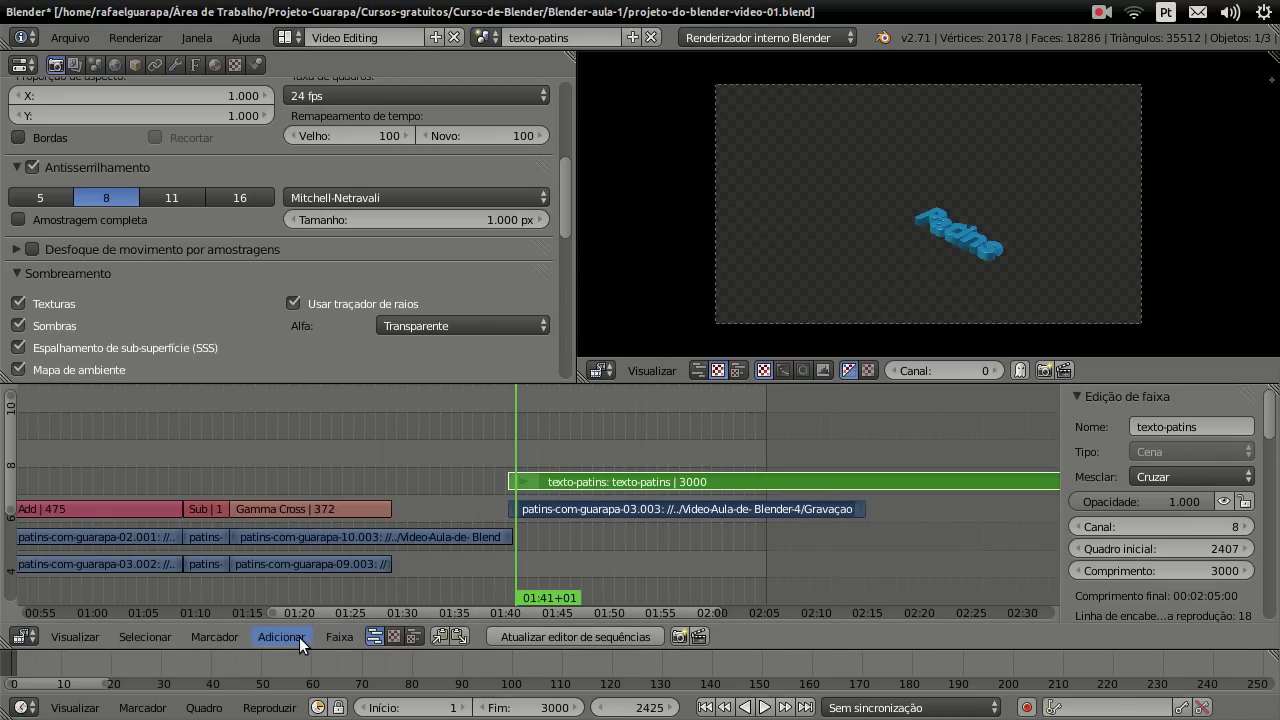
pyautogui.click(299, 637)
pyautogui.moveTo(320, 493)
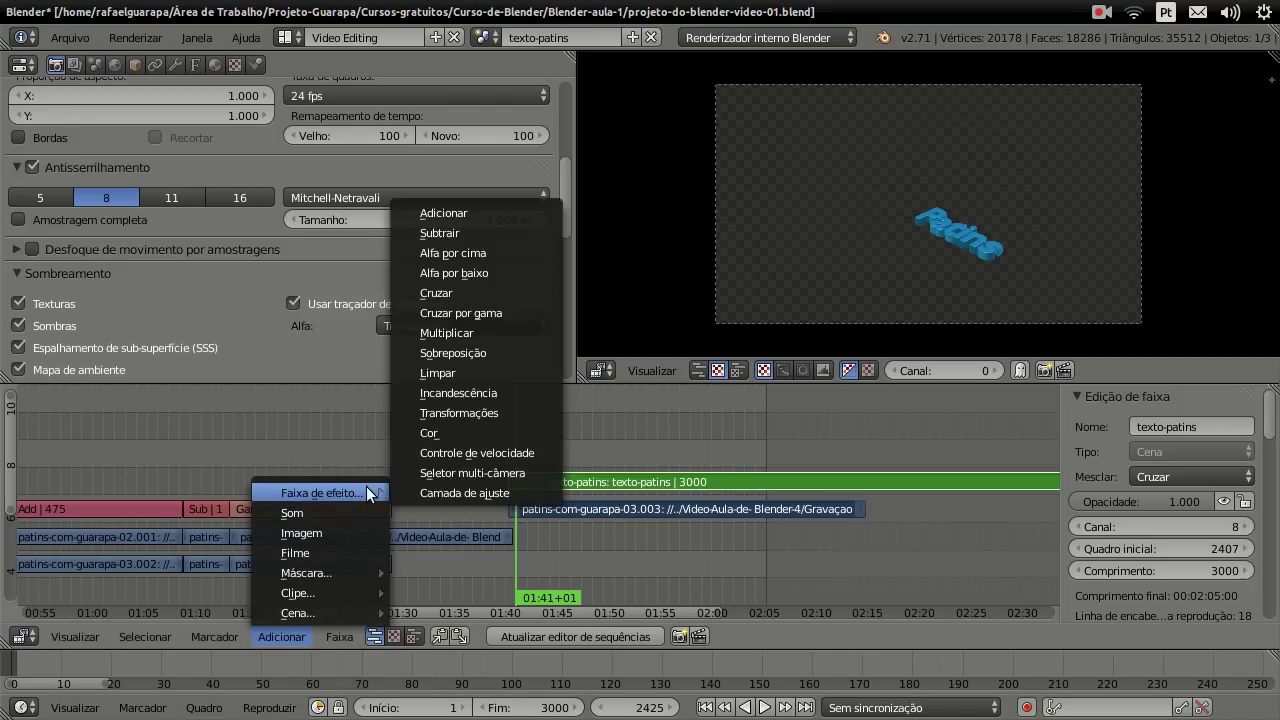
pyautogui.click(498, 254)
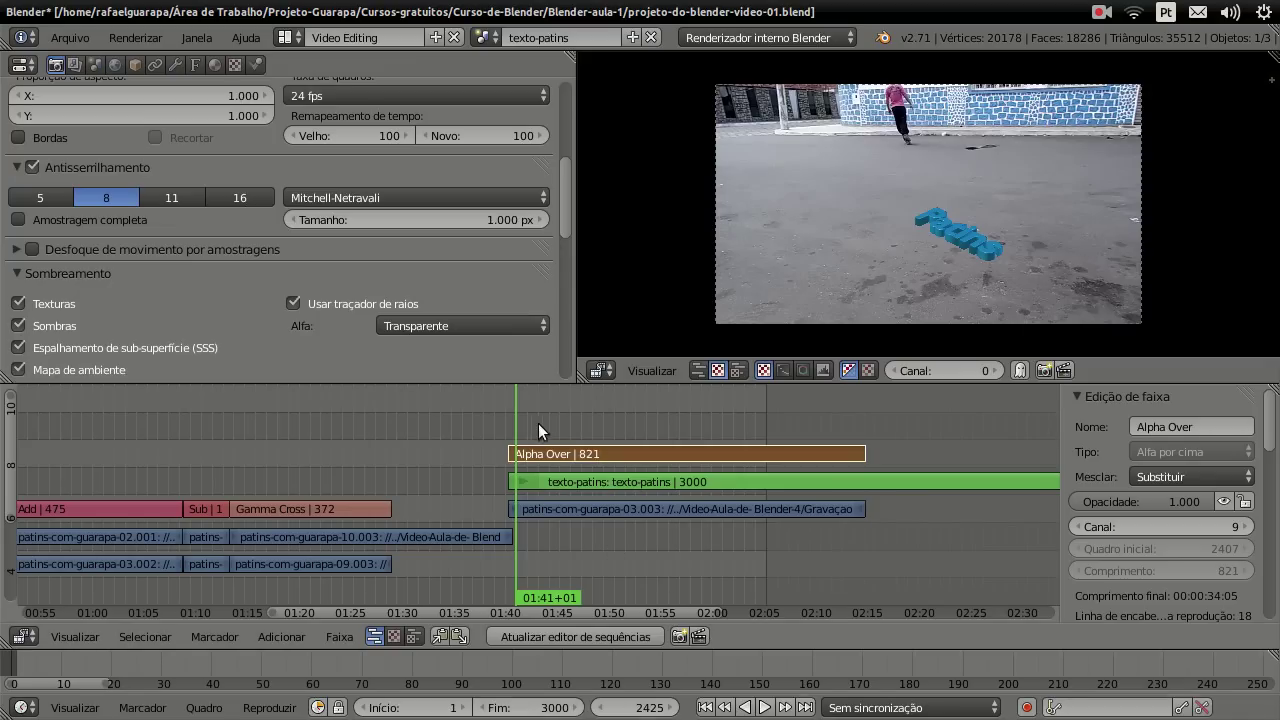
# Step: Scrub the sequencer to frame 2537 and zoom the timeline to preview the composited Patins text
pyautogui.moveTo(549, 432); pyautogui.dragTo(616, 418)
pyautogui.scroll(1, 995, 232)
pyautogui.scroll(2, 1016, 225)
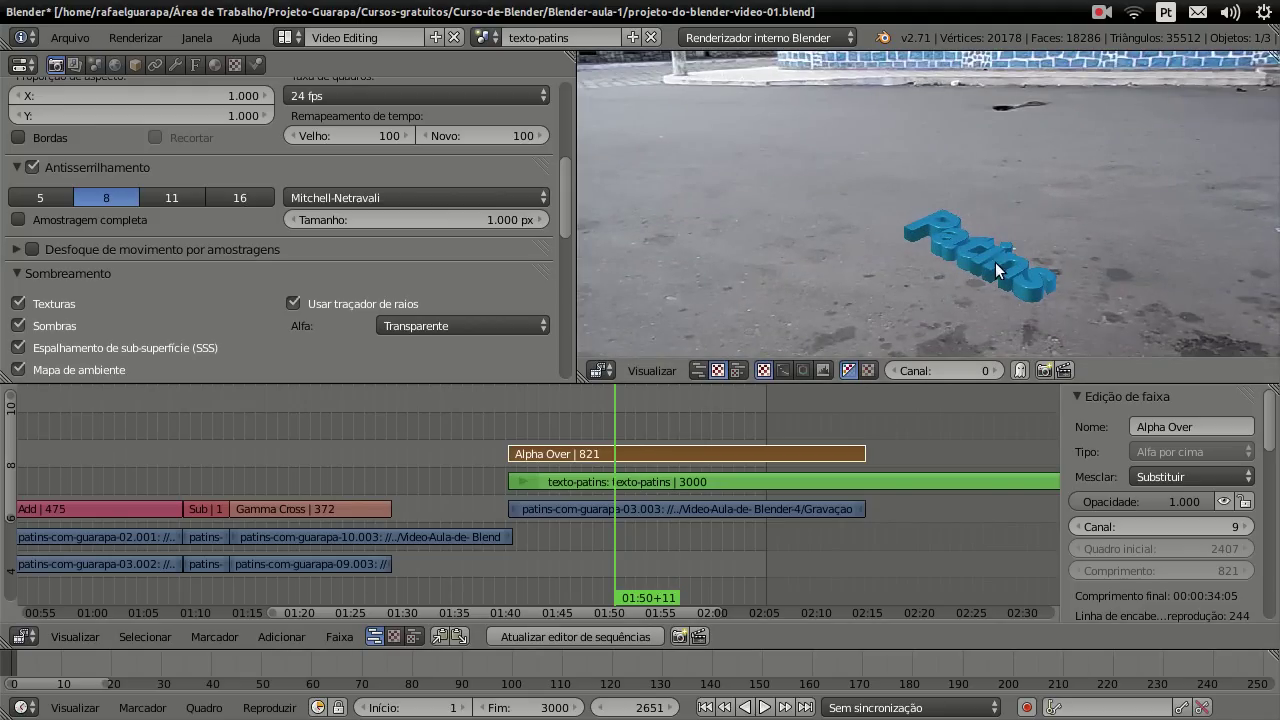
pyautogui.scroll(-1, 660, 450)
pyautogui.scroll(-1, 639, 471)
pyautogui.scroll(-1, 570, 437)
pyautogui.scroll(3, 570, 437)
pyautogui.scroll(2, 584, 442)
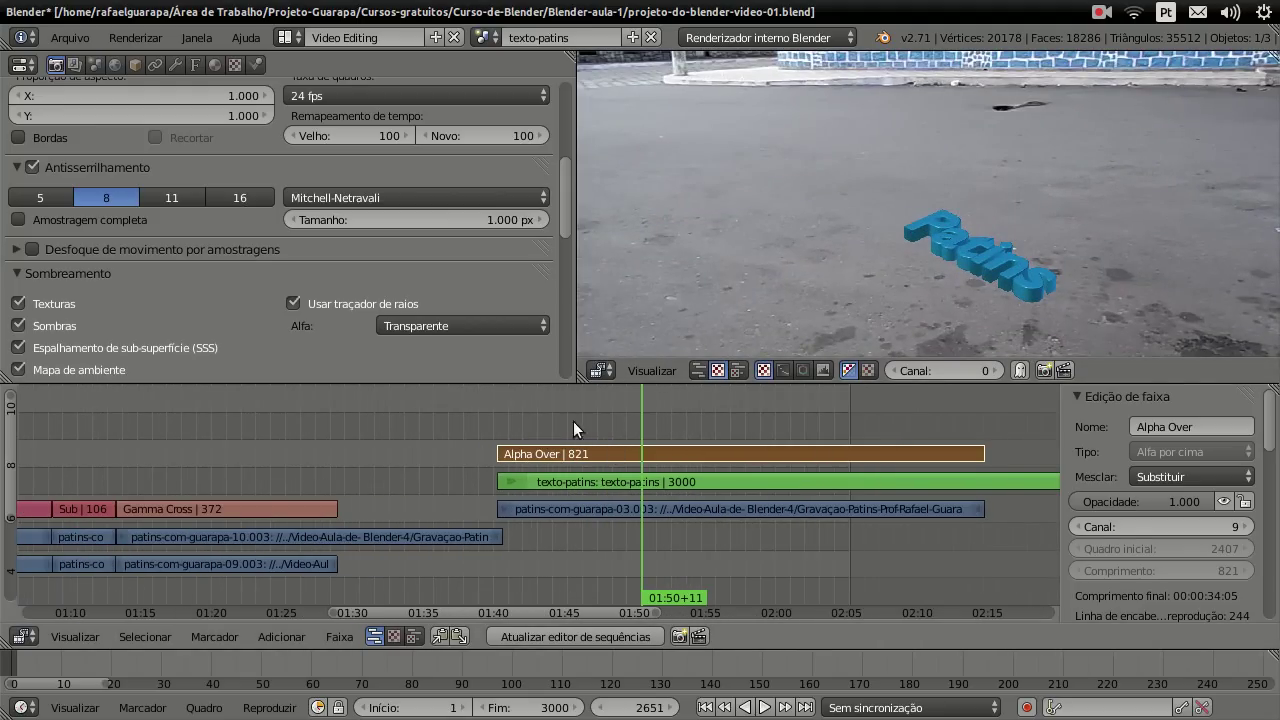
pyautogui.scroll(-1, 866, 465)
pyautogui.scroll(1, 671, 412)
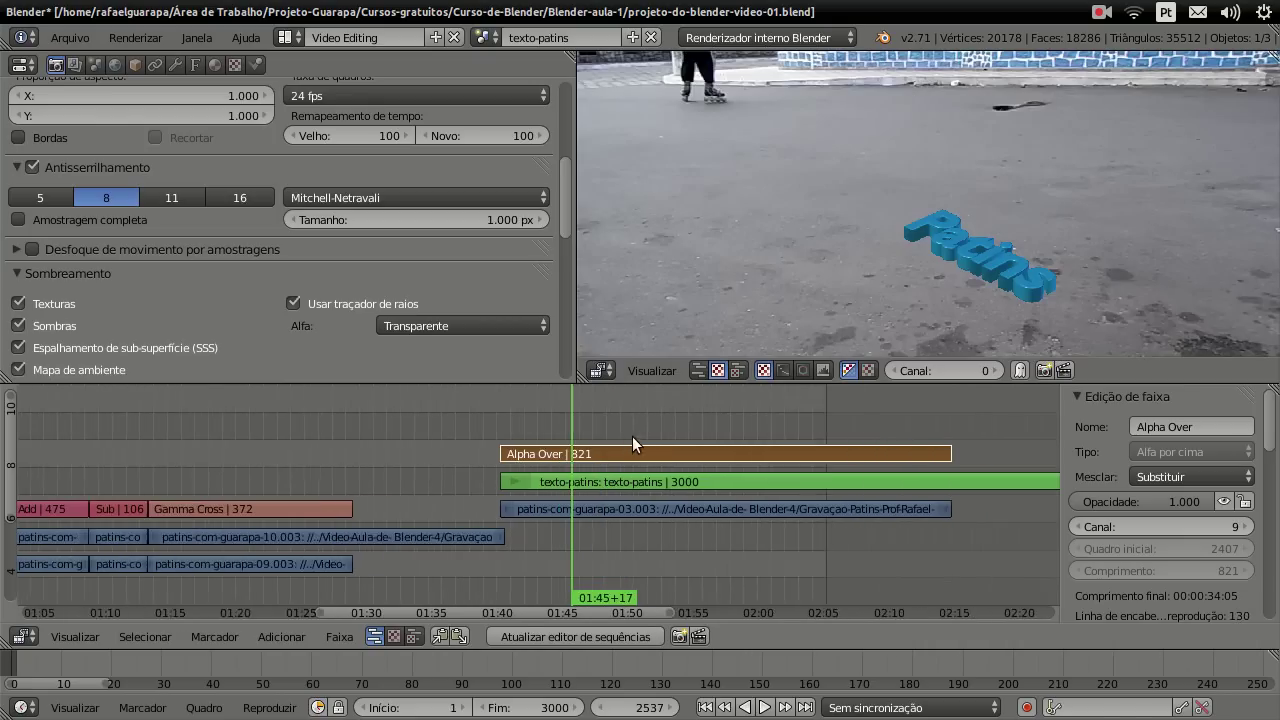
pyautogui.scroll(-2, 838, 193)
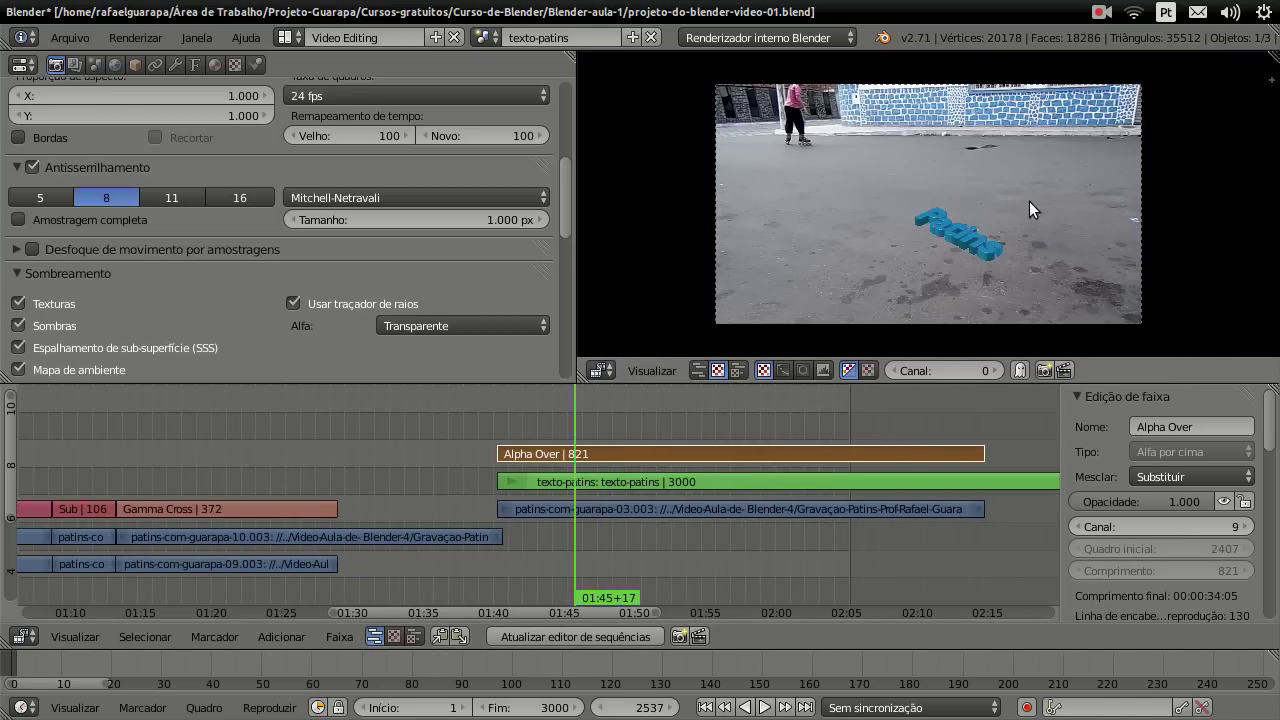
pyautogui.click(295, 39)
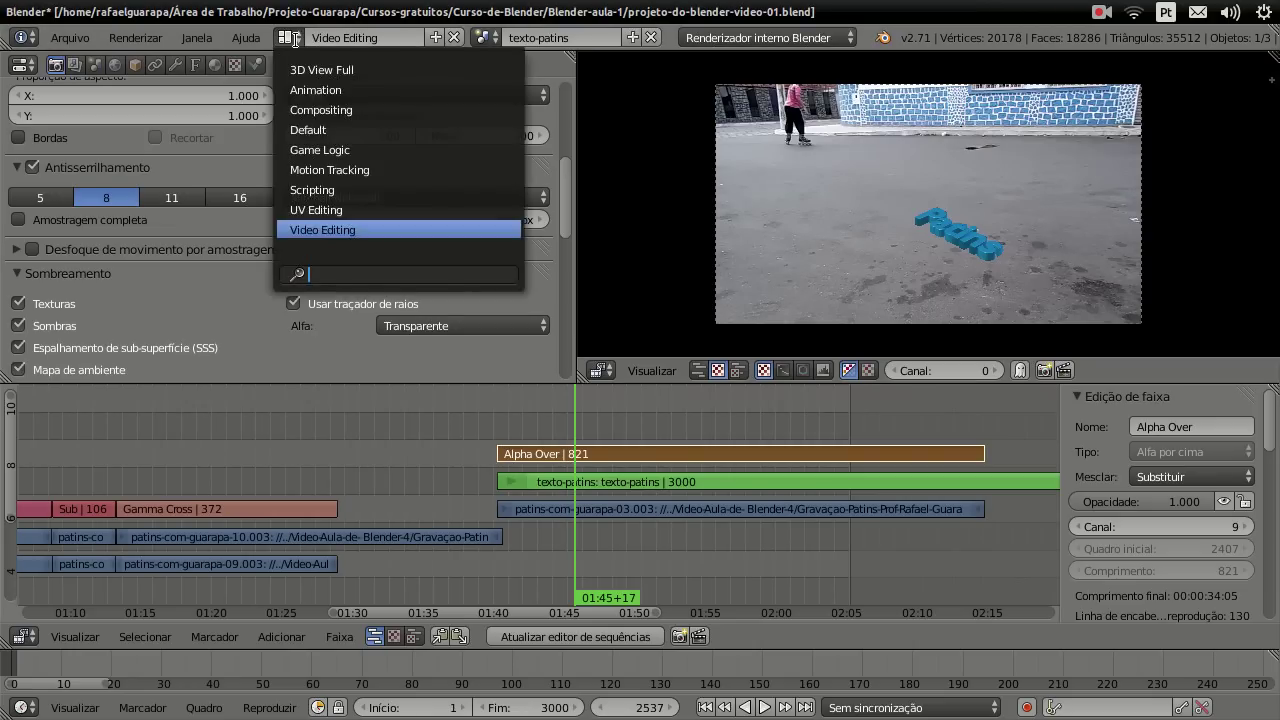
# Step: In the Default layout, make the Patins diffuse colour red (1.000, 0.098, 0.106), then return to Video Editing
pyautogui.click(320, 131)
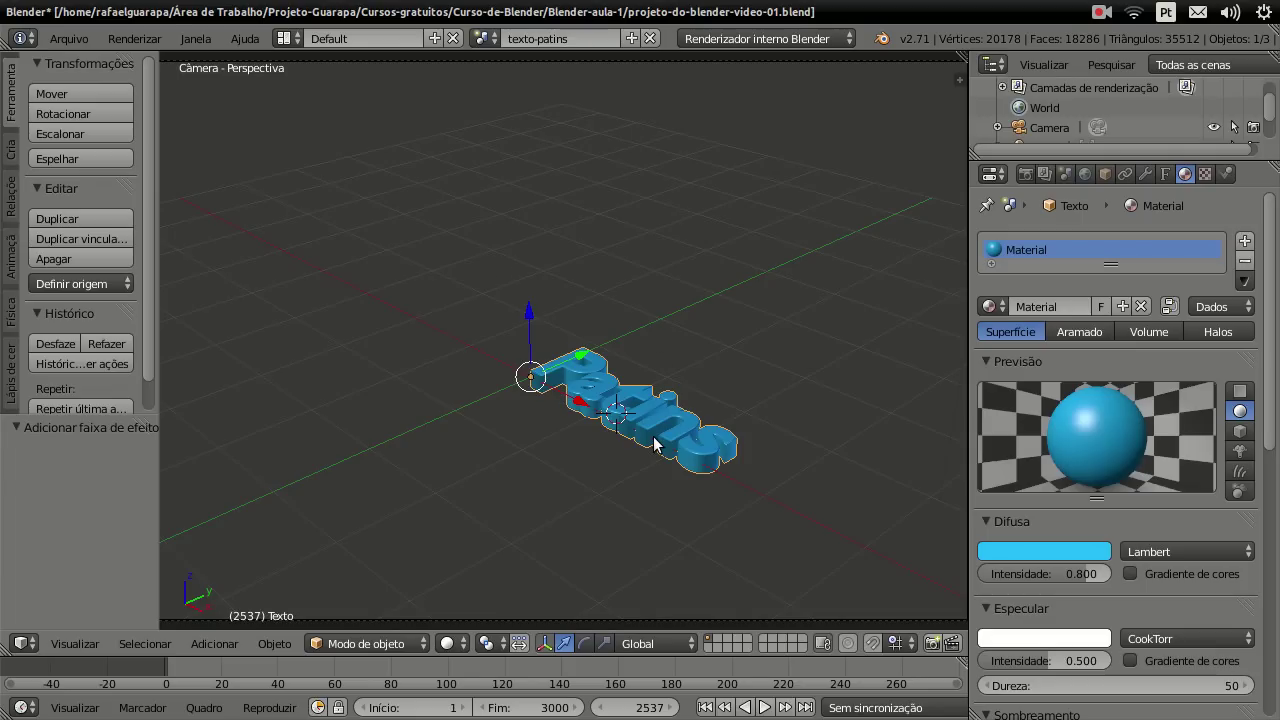
pyautogui.click(1078, 550)
pyautogui.moveTo(1040, 420); pyautogui.dragTo(1008, 406)
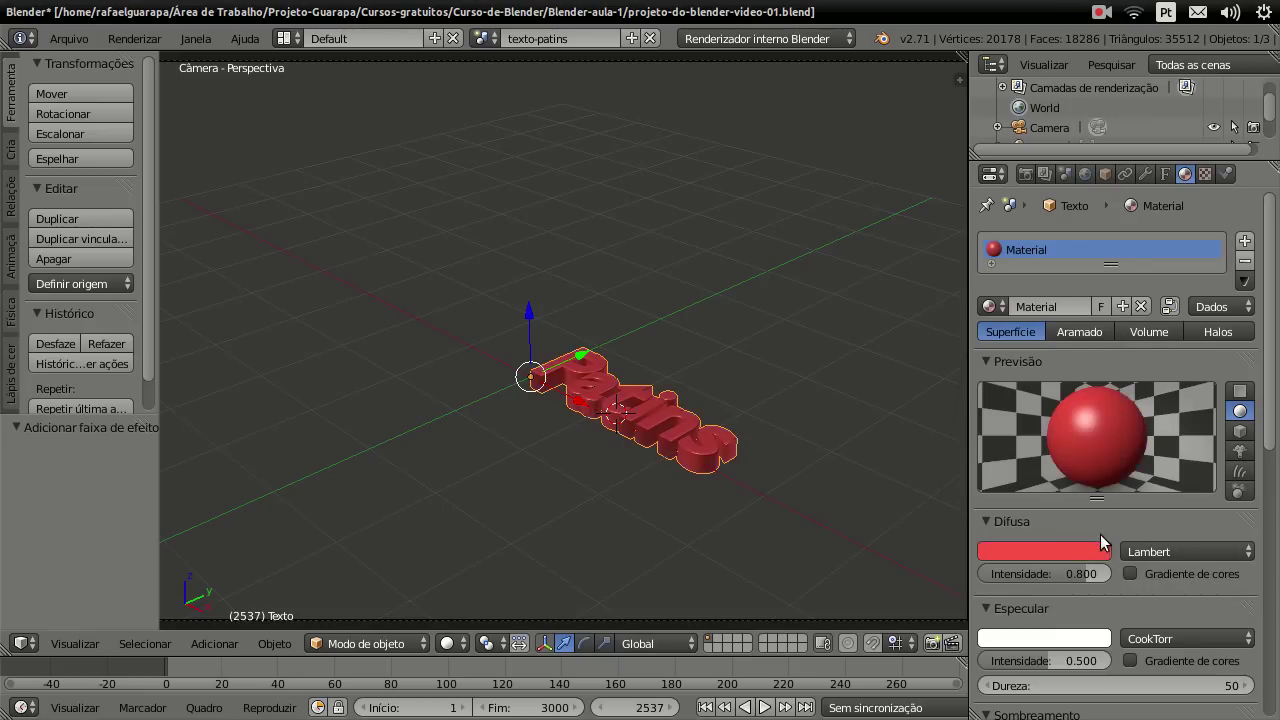
pyautogui.click(1100, 532)
pyautogui.click(1014, 521)
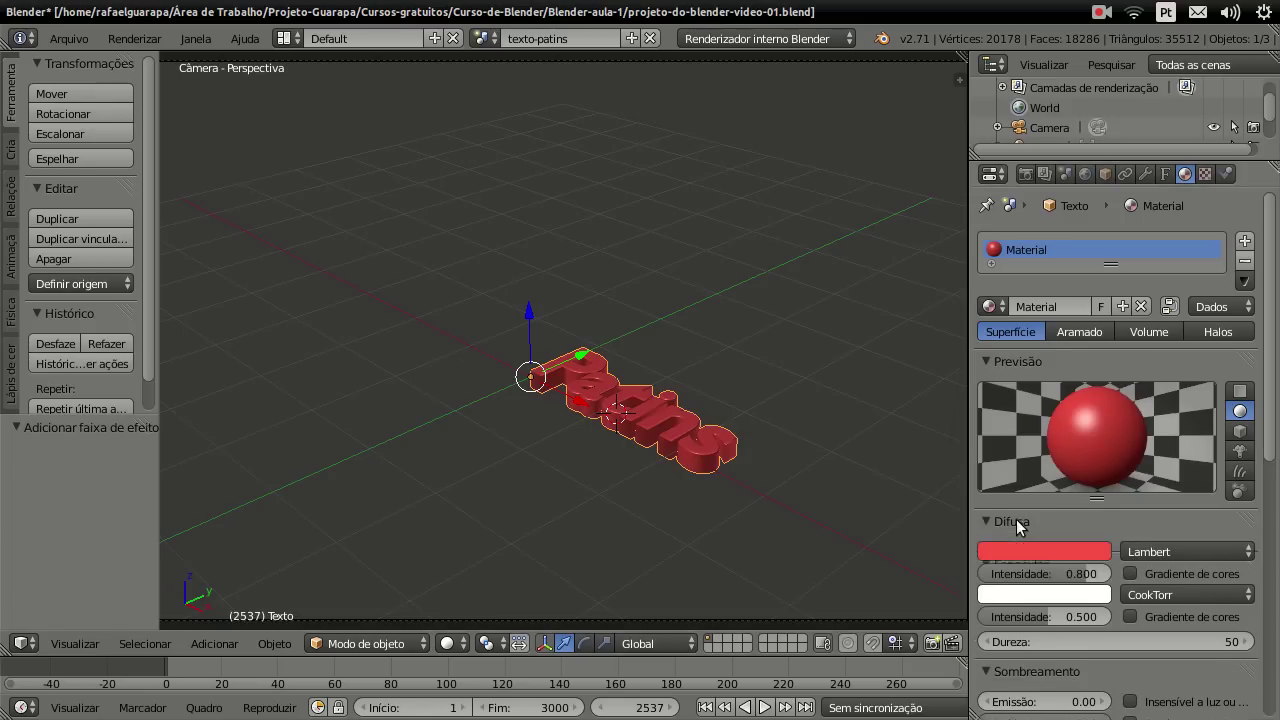
pyautogui.click(285, 38)
pyautogui.click(359, 229)
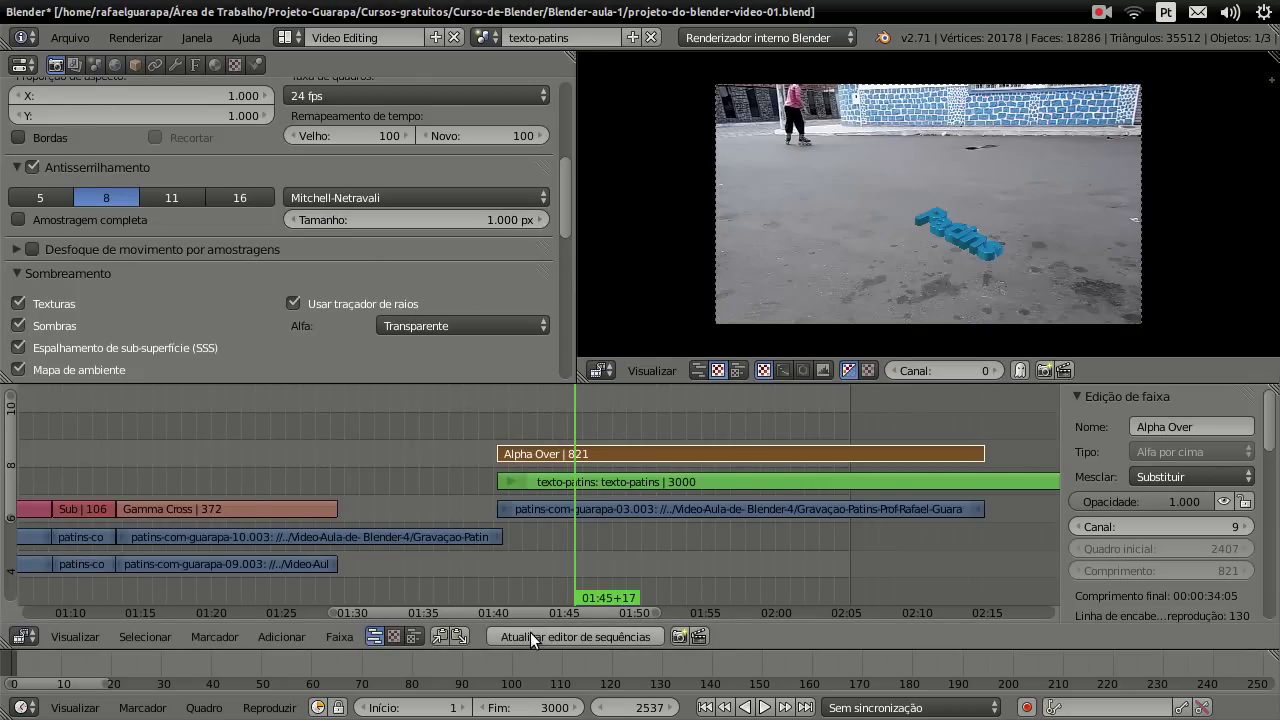
# Step: Refresh the sequencer so the preview at frame 2537 shows the red Patins text
pyautogui.click(596, 636)
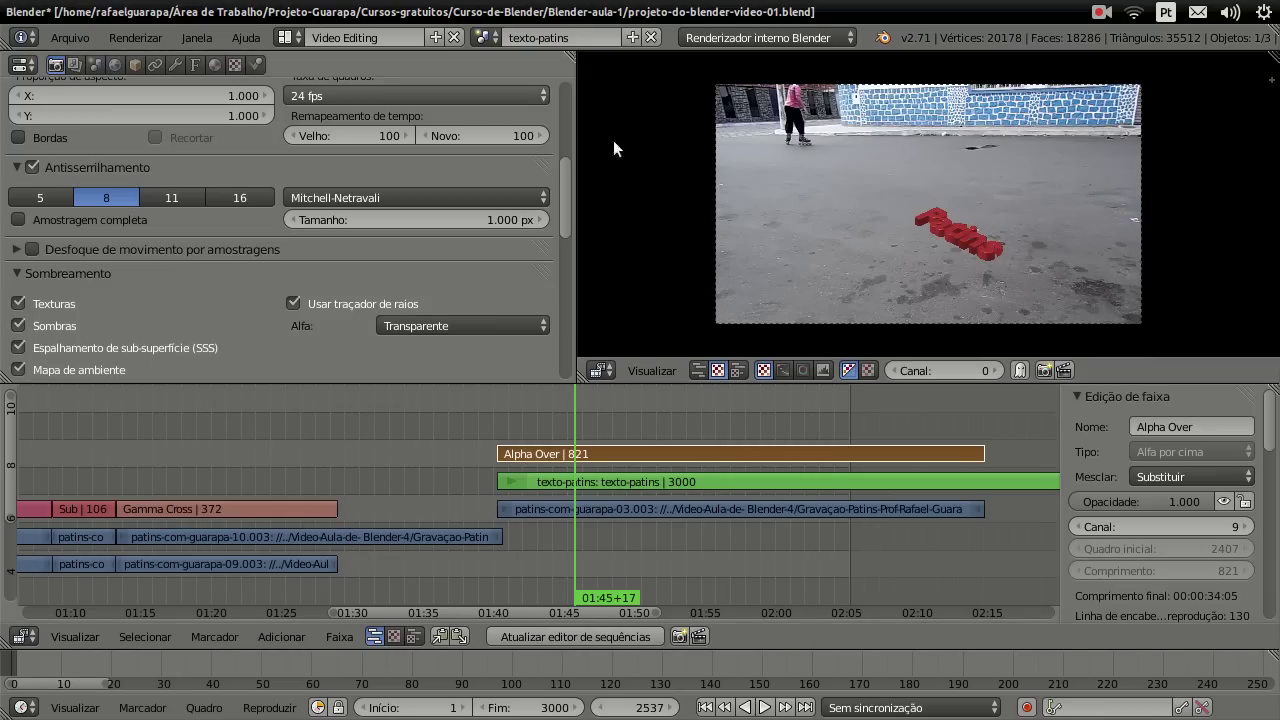
pyautogui.click(281, 636)
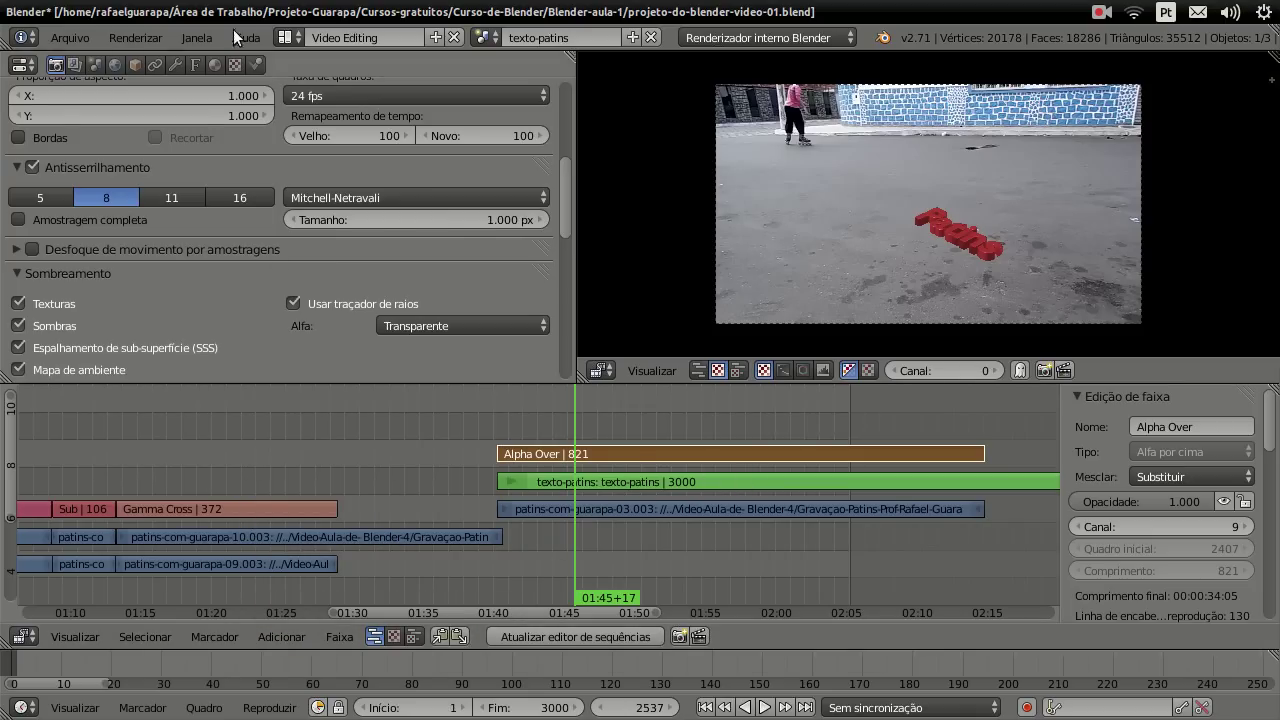
pyautogui.click(294, 34)
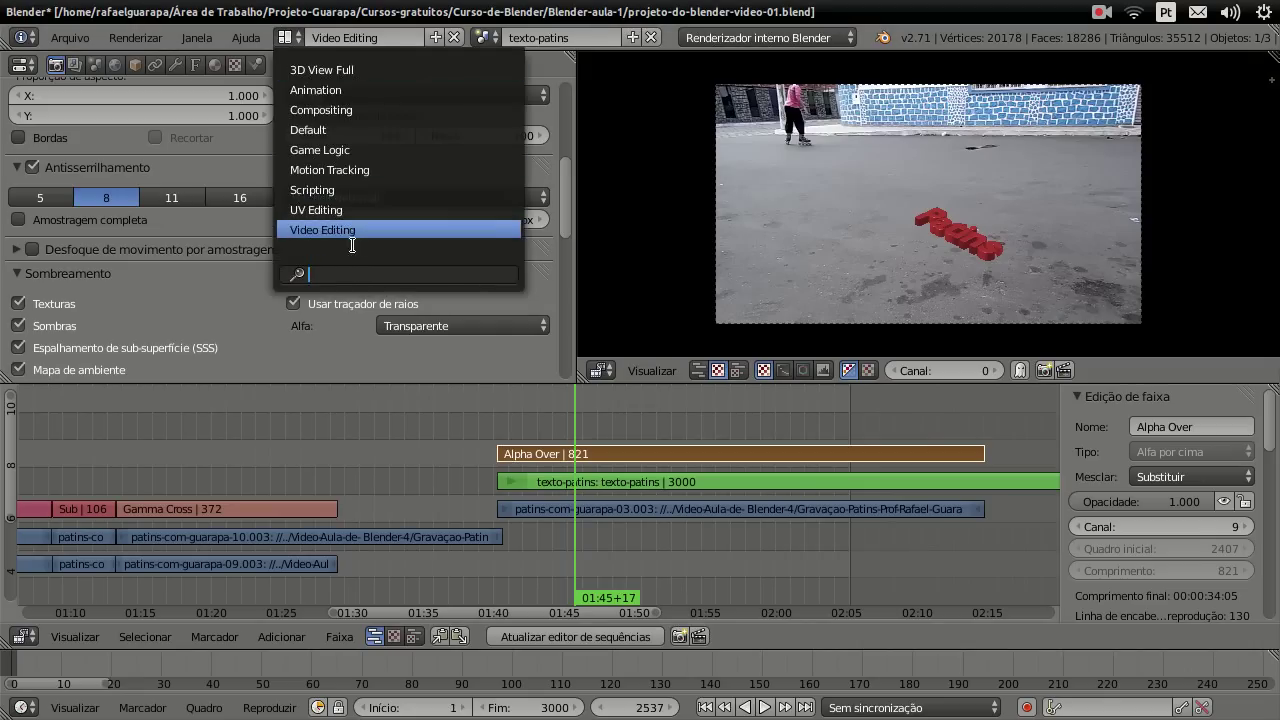
# Step: In the Default layout, set the Patins text's diffuse colour back to light blue
pyautogui.click(334, 134)
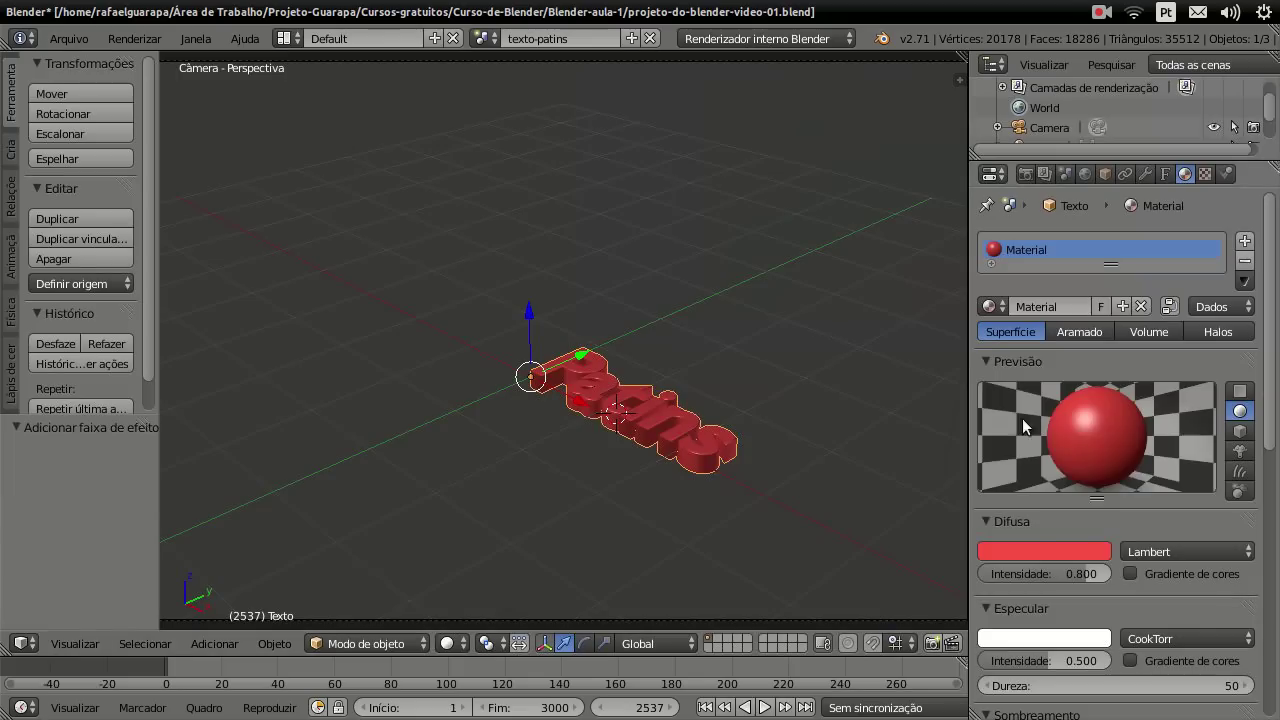
pyautogui.click(1020, 549)
pyautogui.moveTo(1028, 336); pyautogui.dragTo(1020, 297)
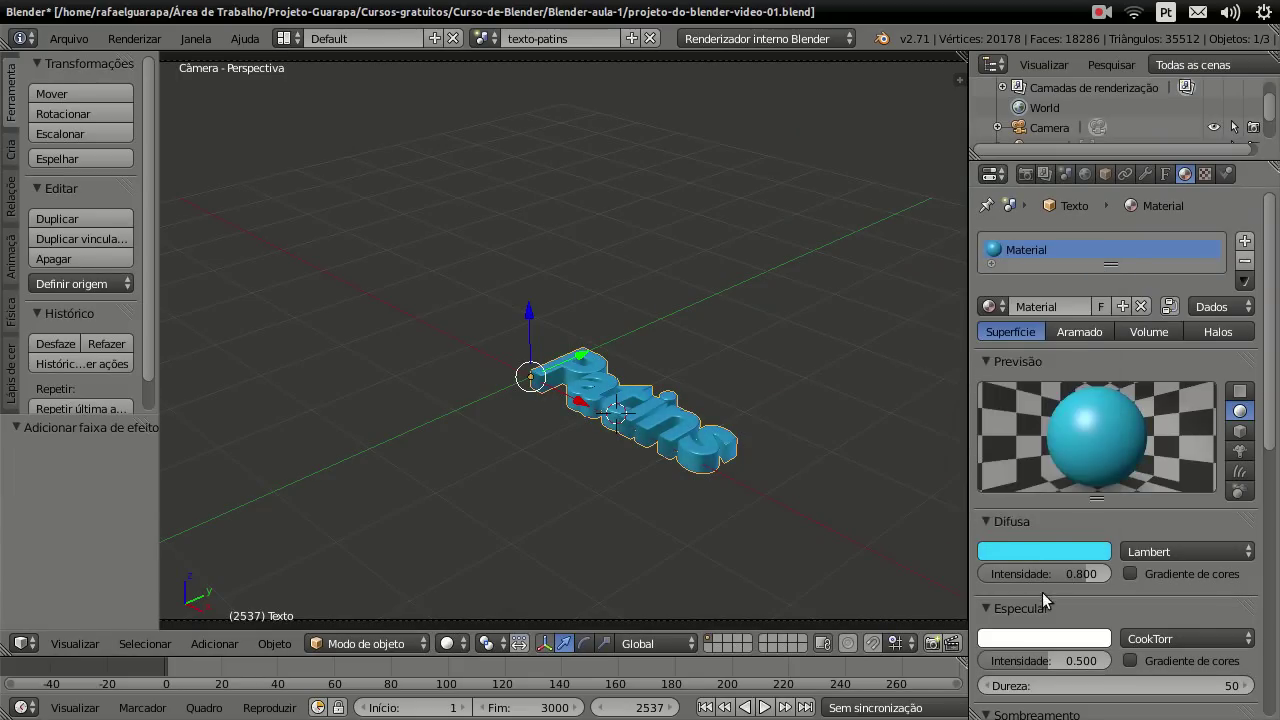
# Step: Slightly increase the text's extrusion and set its font size to 2
pyautogui.click(1164, 174)
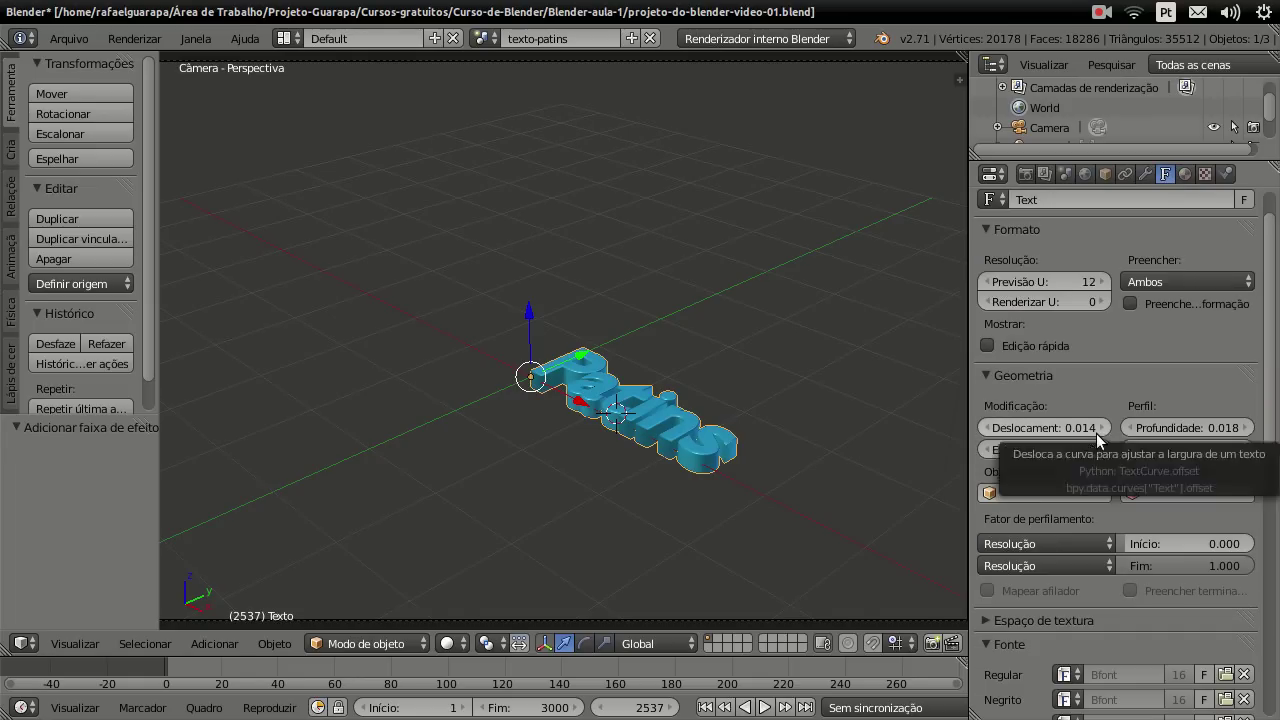
pyautogui.moveTo(1108, 449); pyautogui.dragTo(1108, 449)
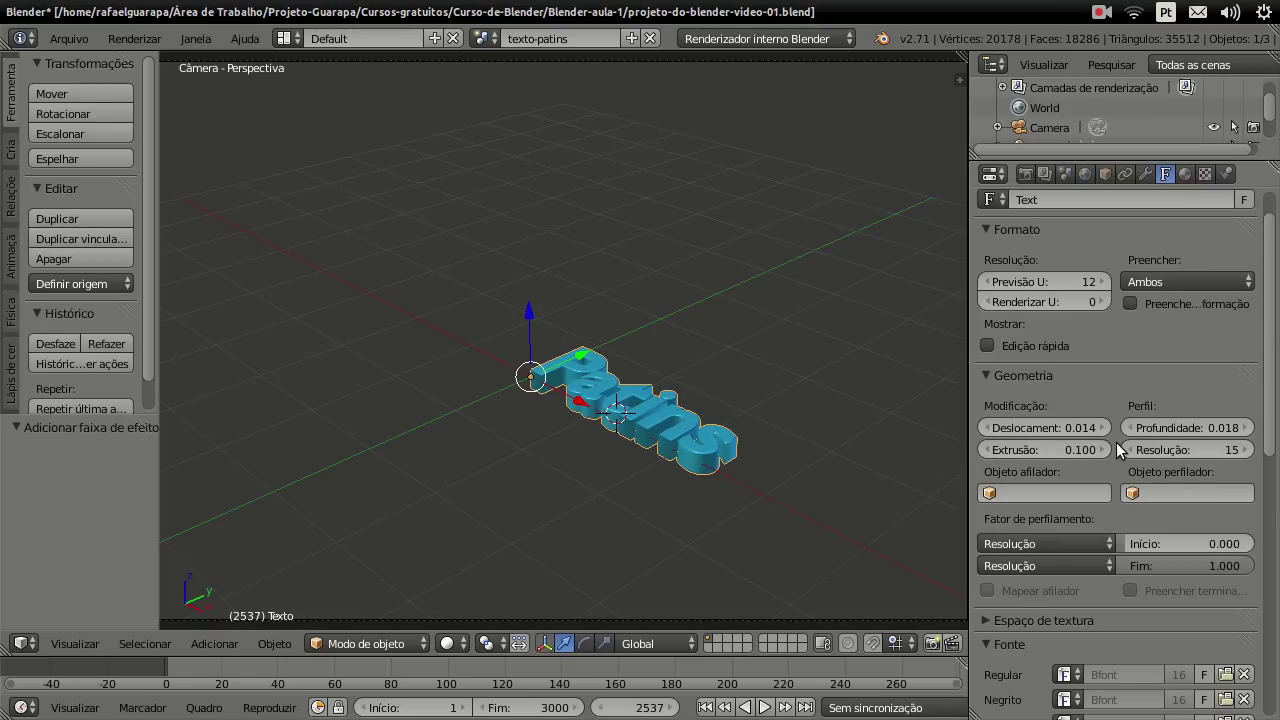
pyautogui.moveTo(1272, 338); pyautogui.dragTo(1272, 473)
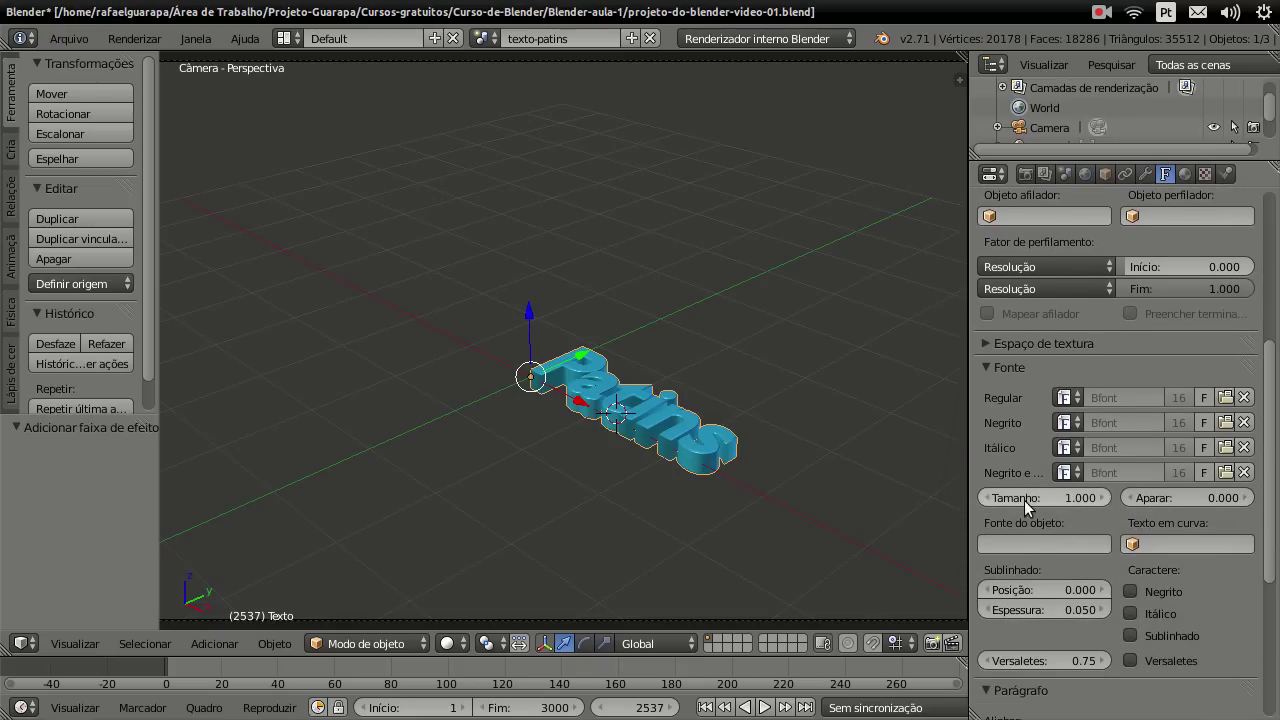
pyautogui.click(1079, 497)
pyautogui.hotkey('ctrl', 'a')
pyautogui.write('2')
pyautogui.press('Return')
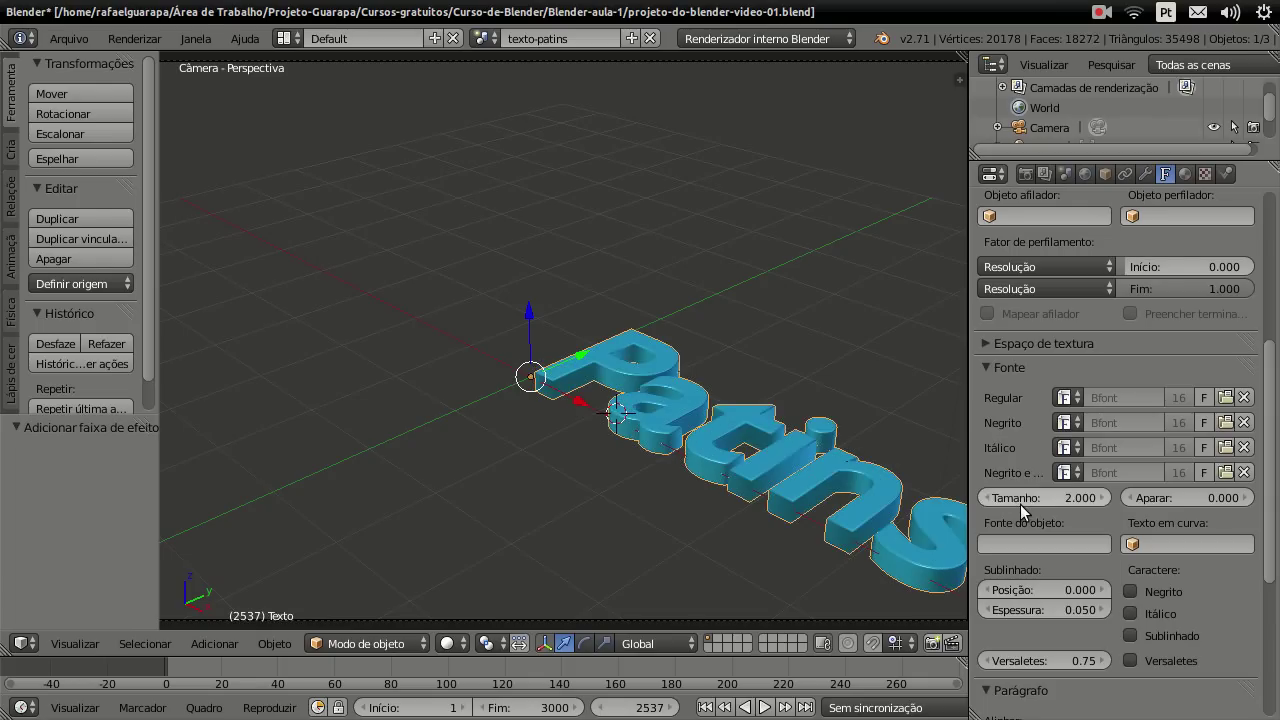
# Step: Move the enlarged Patins text to a new position and check it from Top and Camera views
pyautogui.press('g')
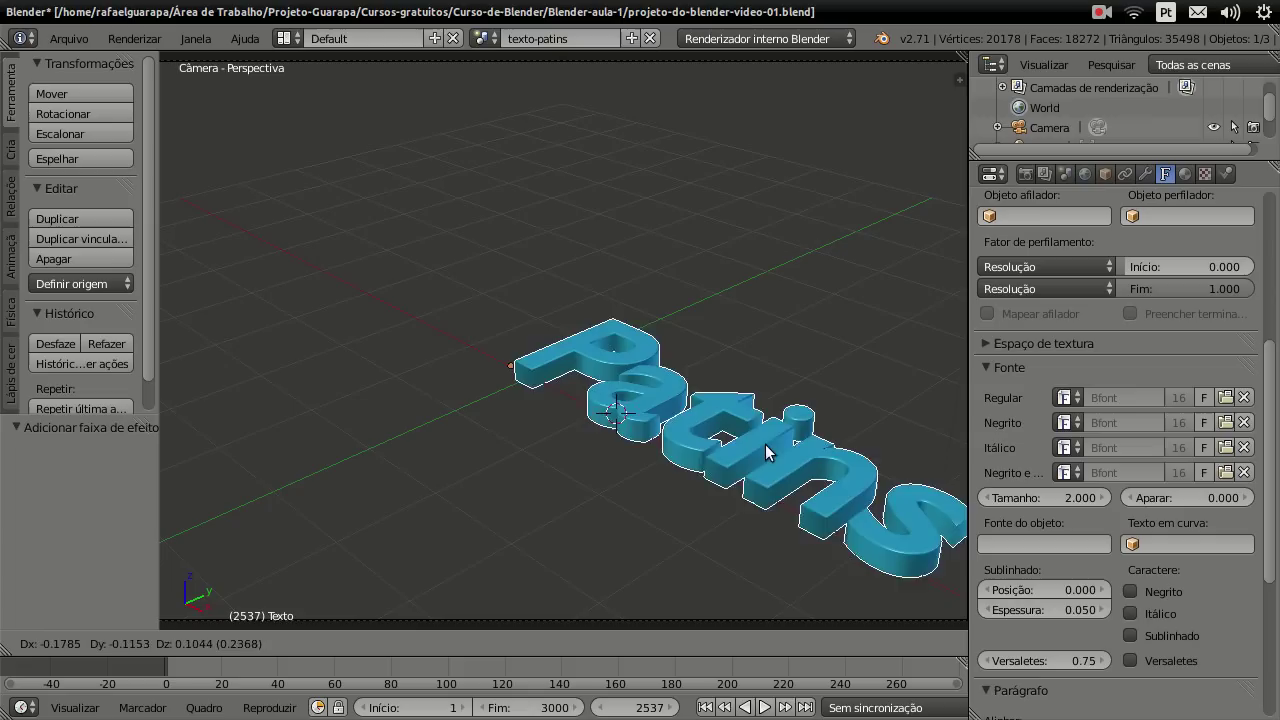
pyautogui.click(739, 432)
pyautogui.scroll(-3, 740, 440)
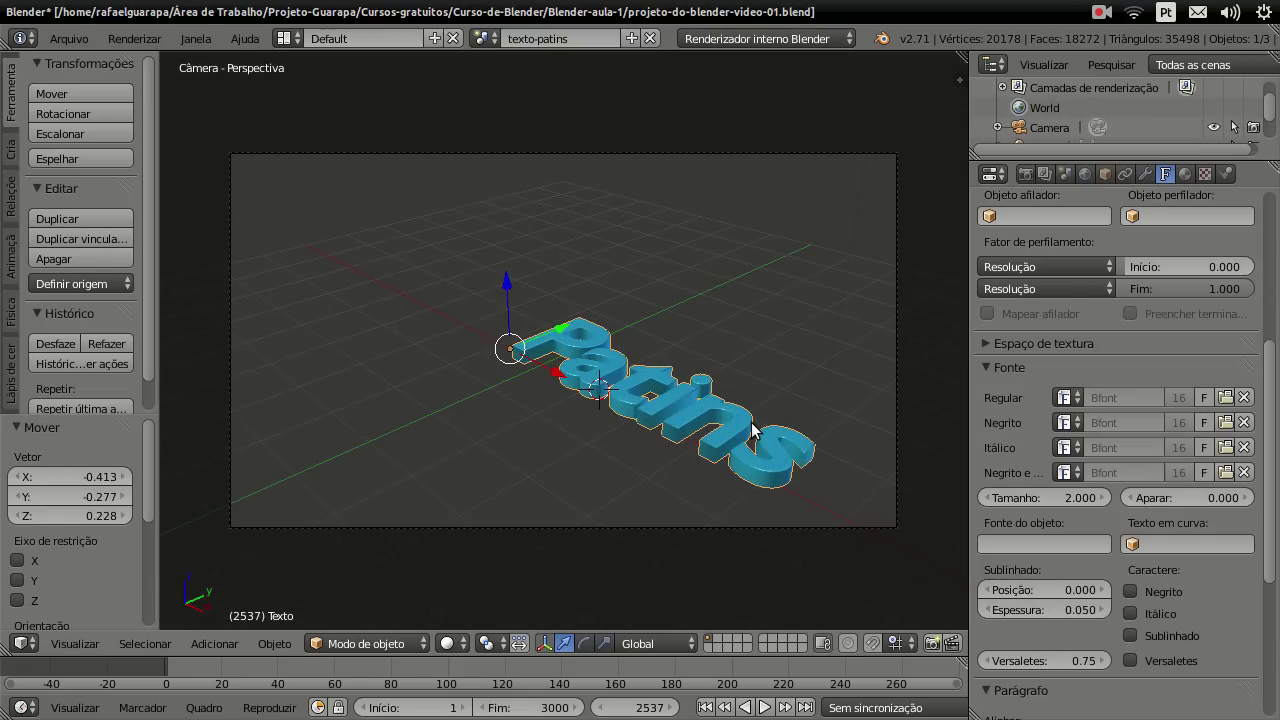
pyautogui.press('KP_7')
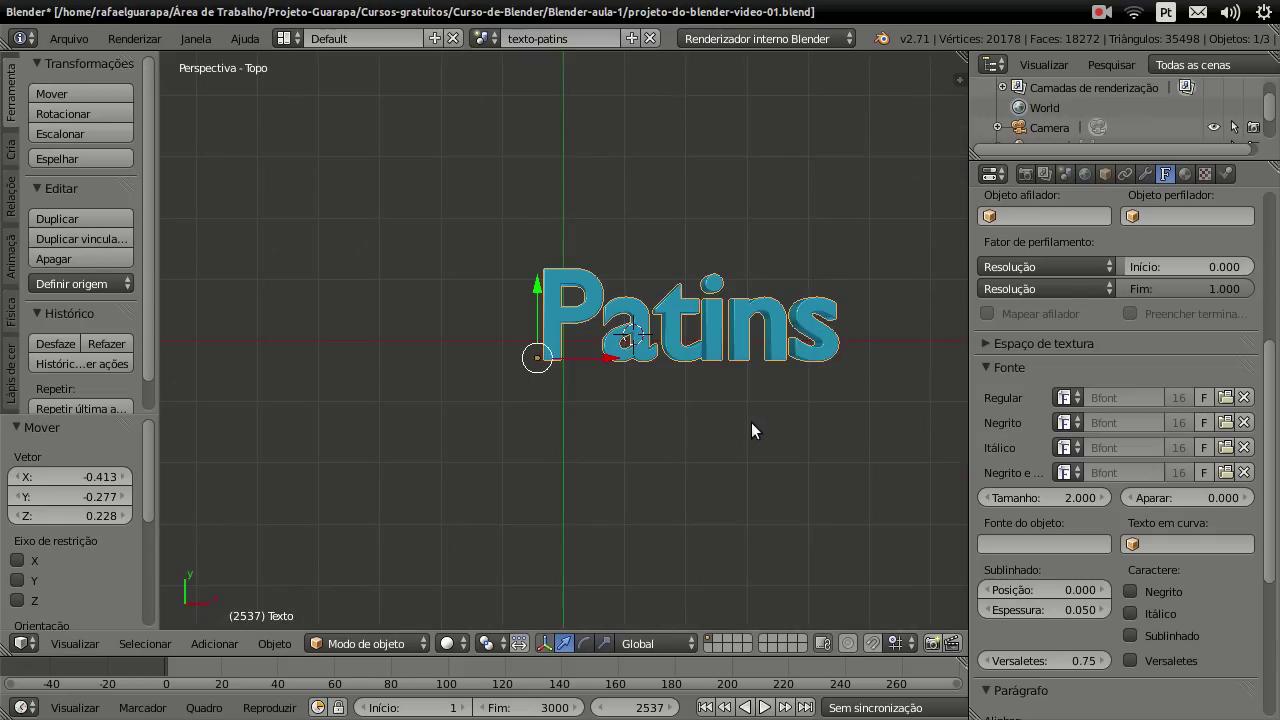
pyautogui.press('KP_0')
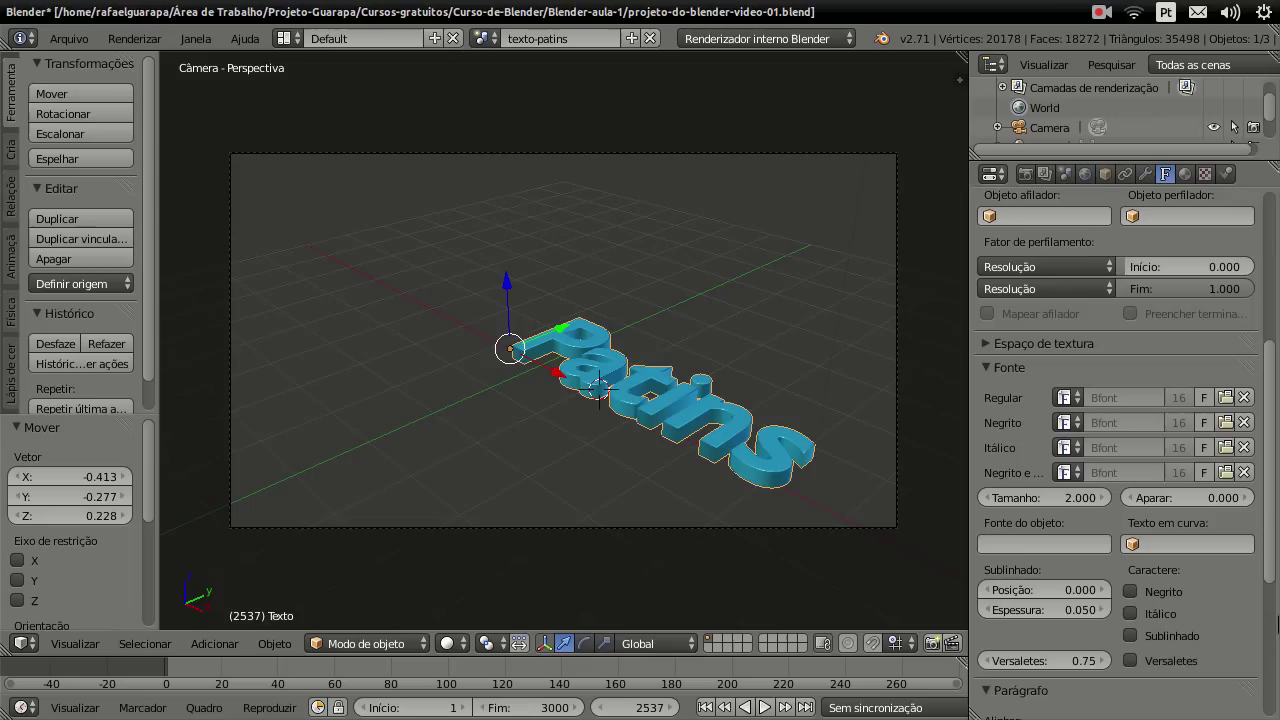
# Step: Set the font shear to 1, then reduce it to 0.2 for an italic slant
pyautogui.click(1185, 499)
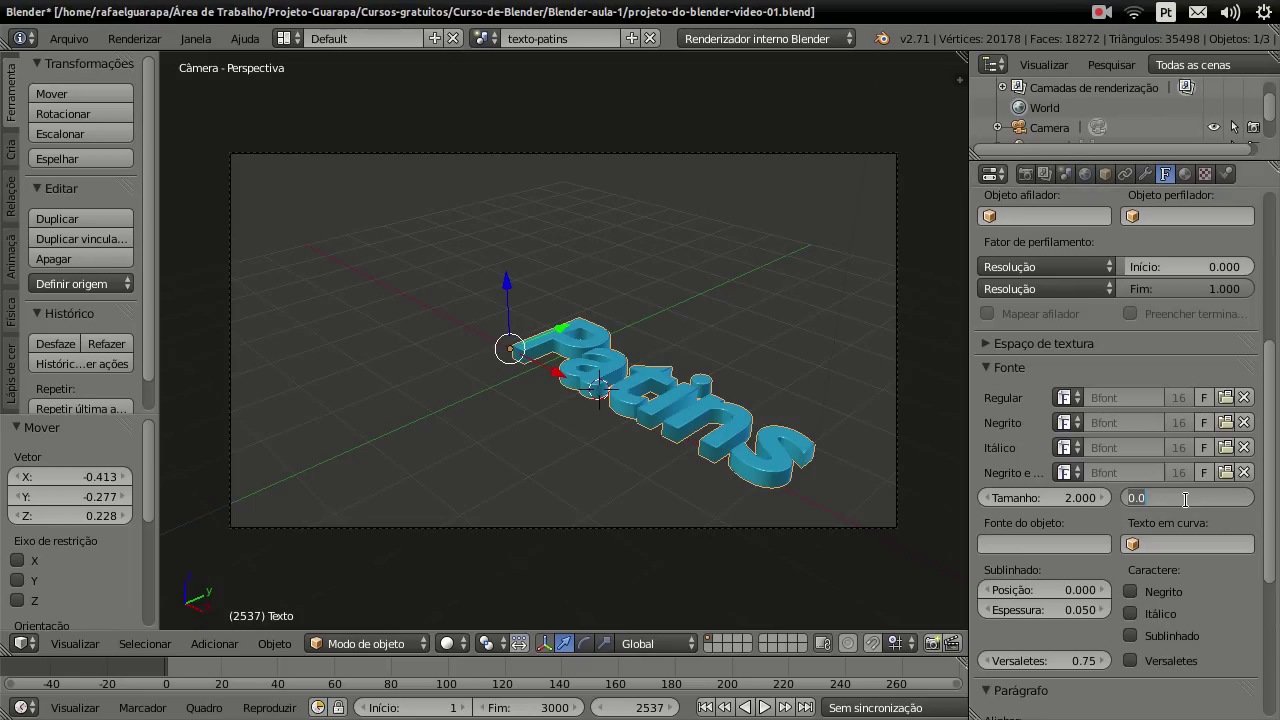
pyautogui.write('1')
pyautogui.press('Return')
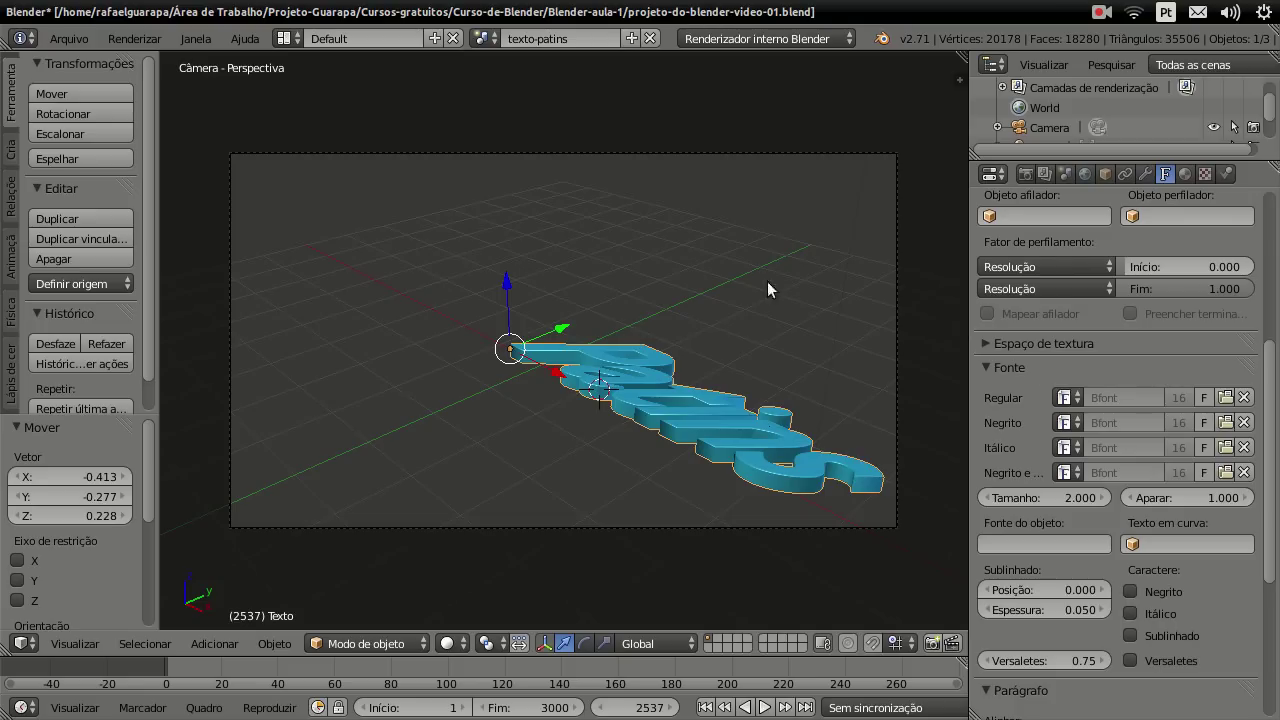
pyautogui.click(1193, 507)
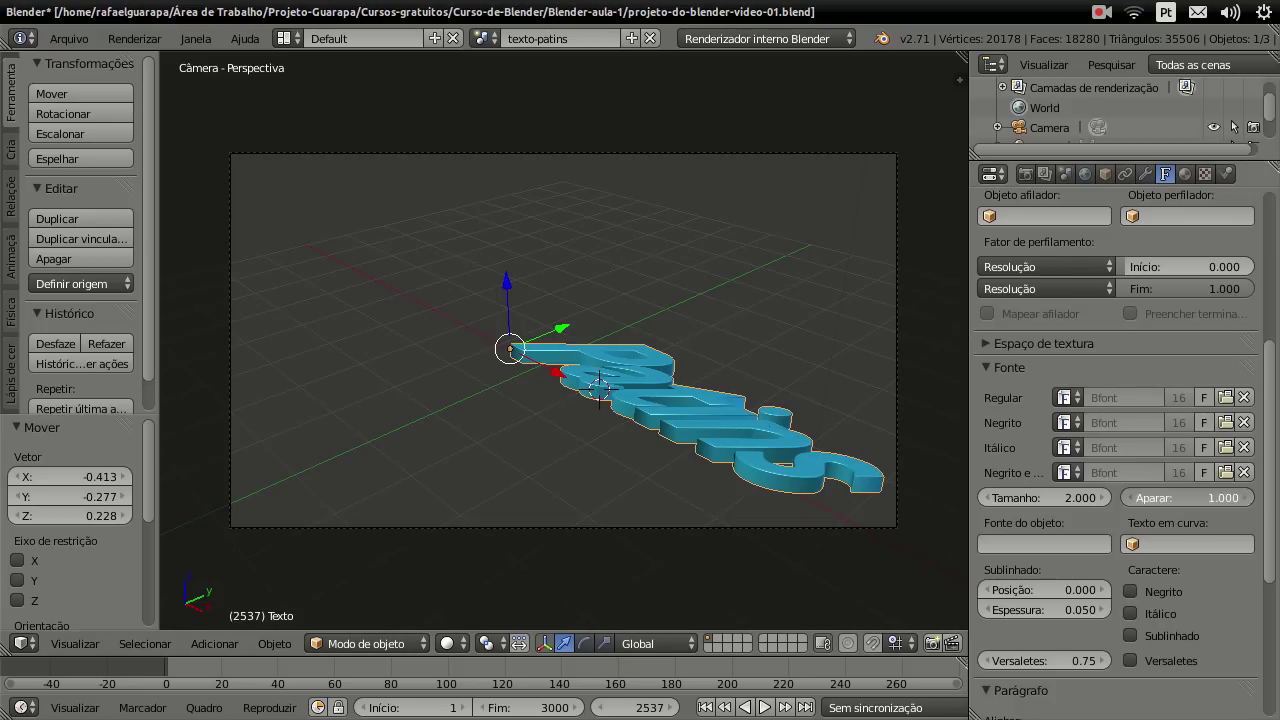
pyautogui.write('0.2')
pyautogui.press('Return')
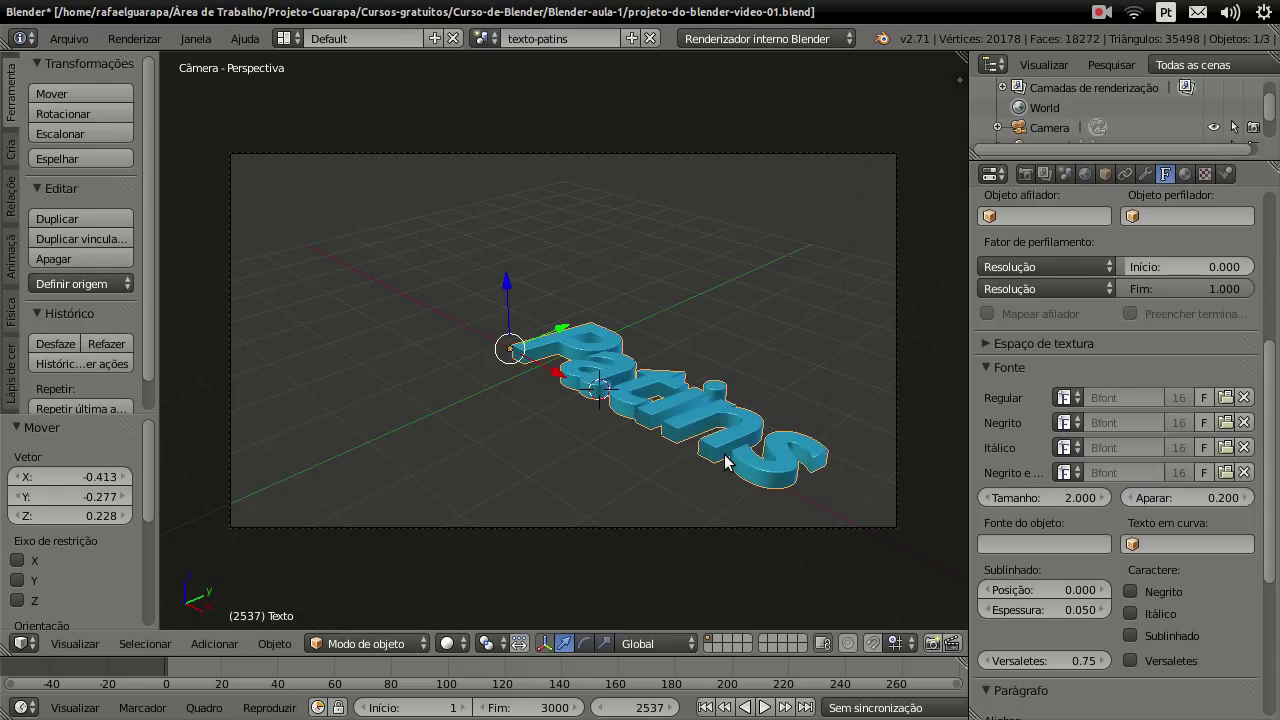
pyautogui.click(290, 38)
# Step: Refresh the Video Editing preview to show the larger slanted blue text, then switch to the Default layout
pyautogui.click(347, 224)
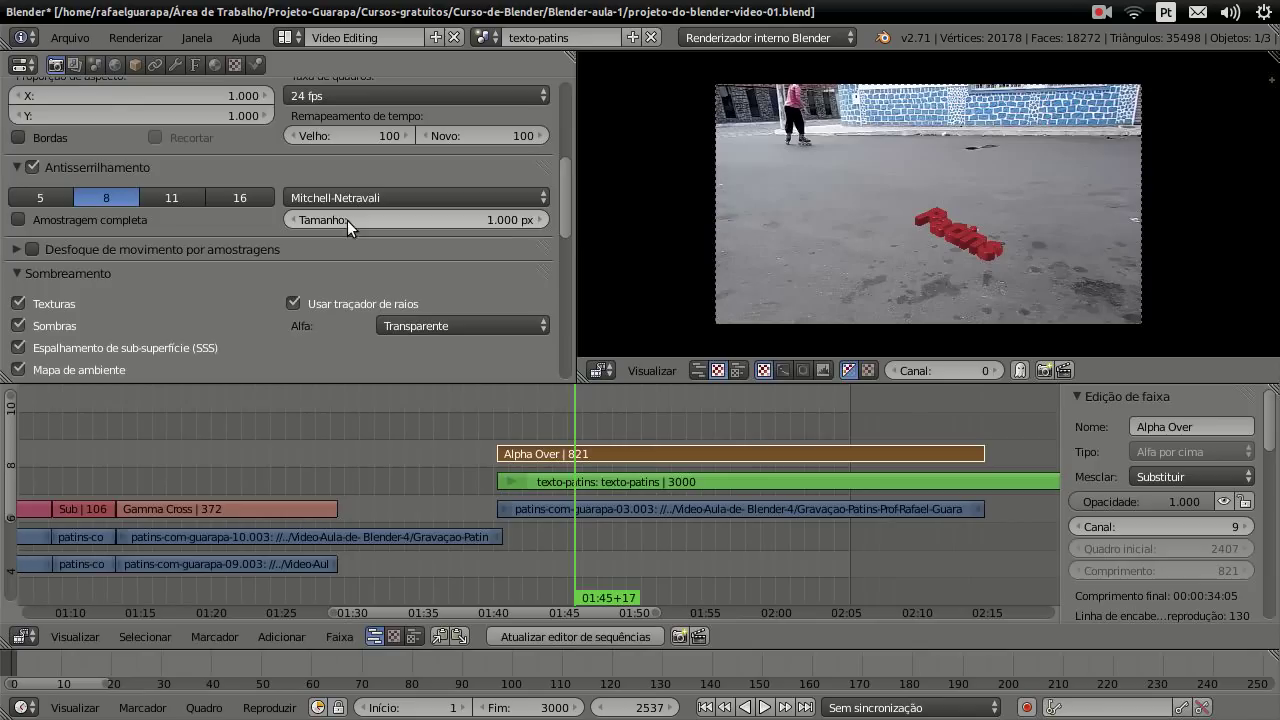
pyautogui.click(595, 635)
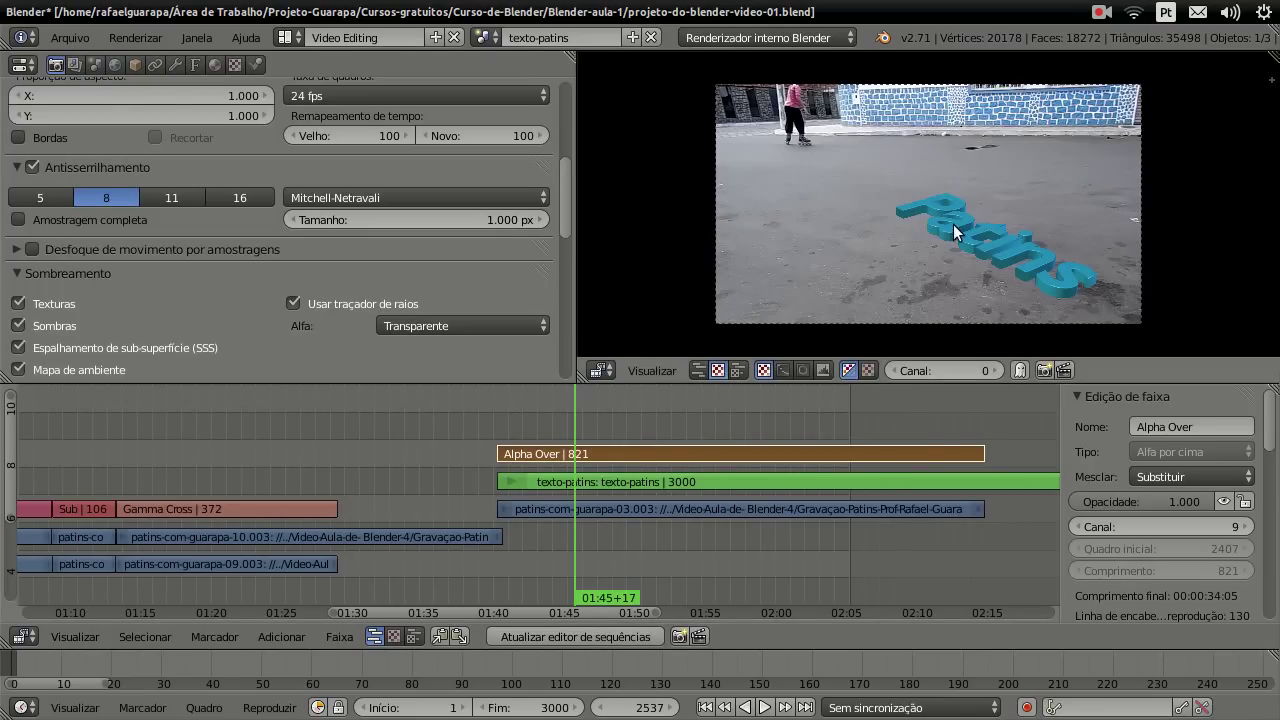
pyautogui.scroll(1, 953, 224)
pyautogui.scroll(2, 1044, 221)
pyautogui.scroll(-2, 1088, 244)
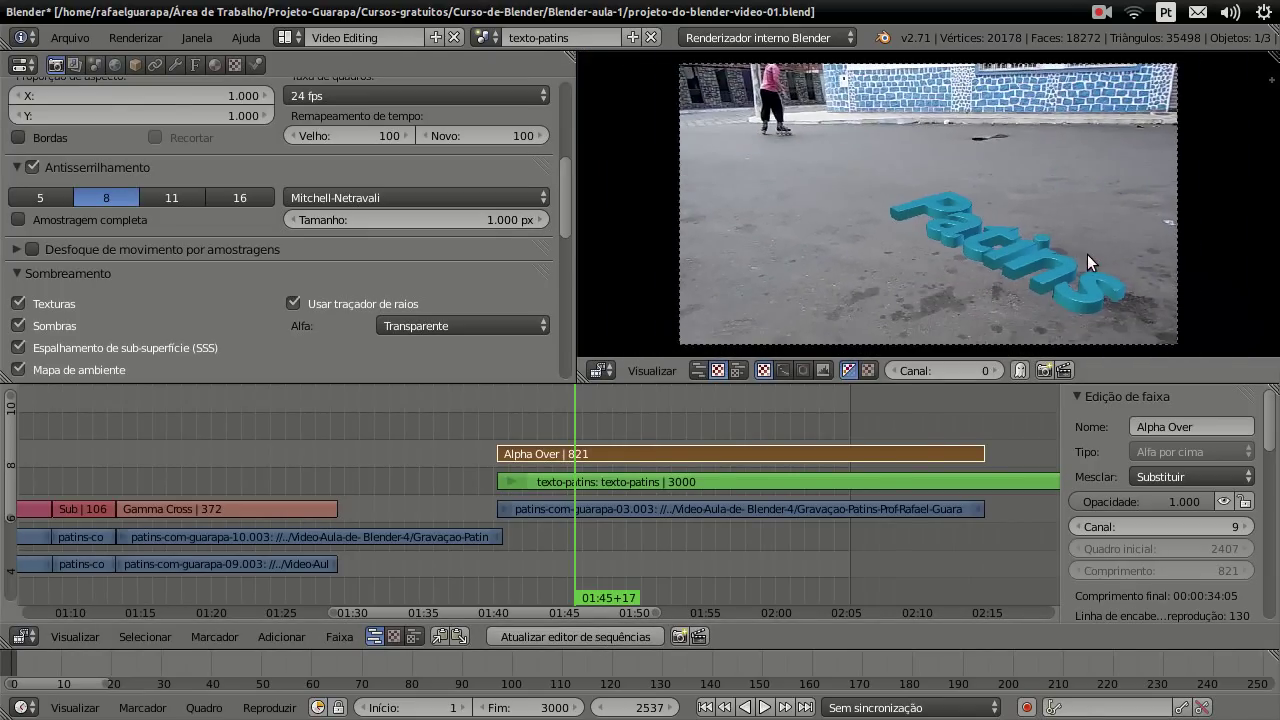
pyautogui.scroll(-1, 1087, 254)
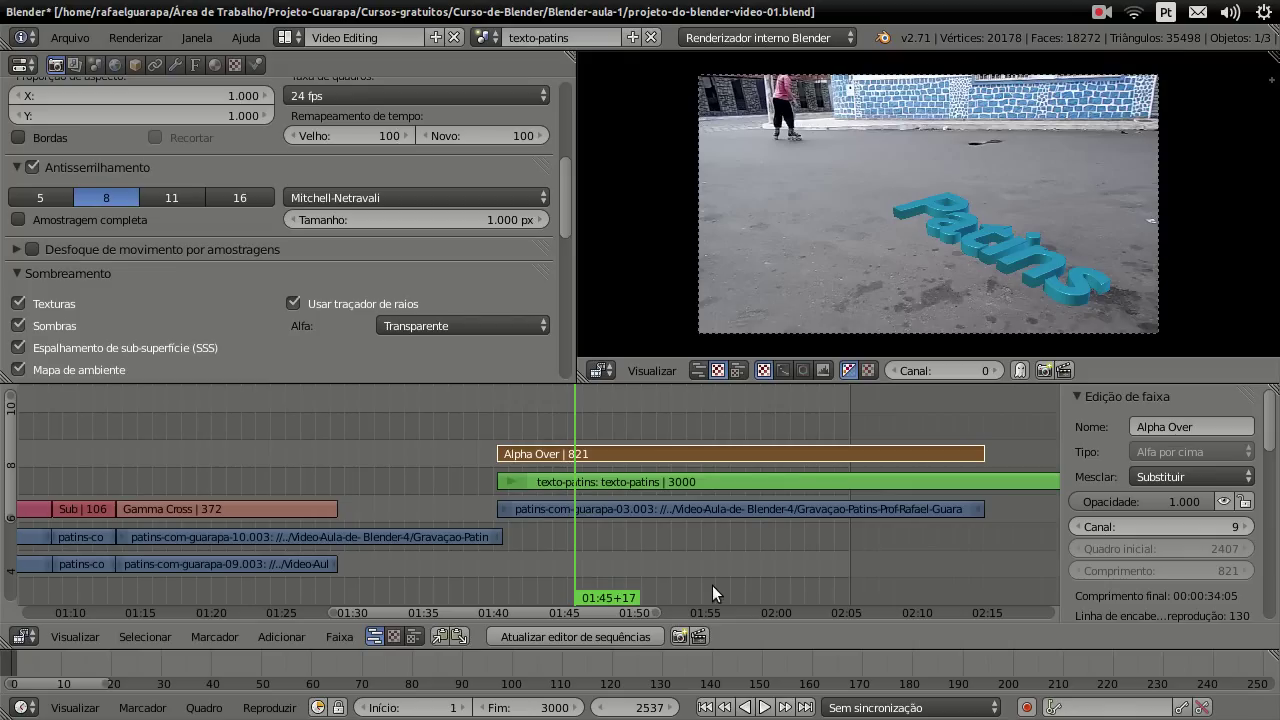
pyautogui.click(288, 37)
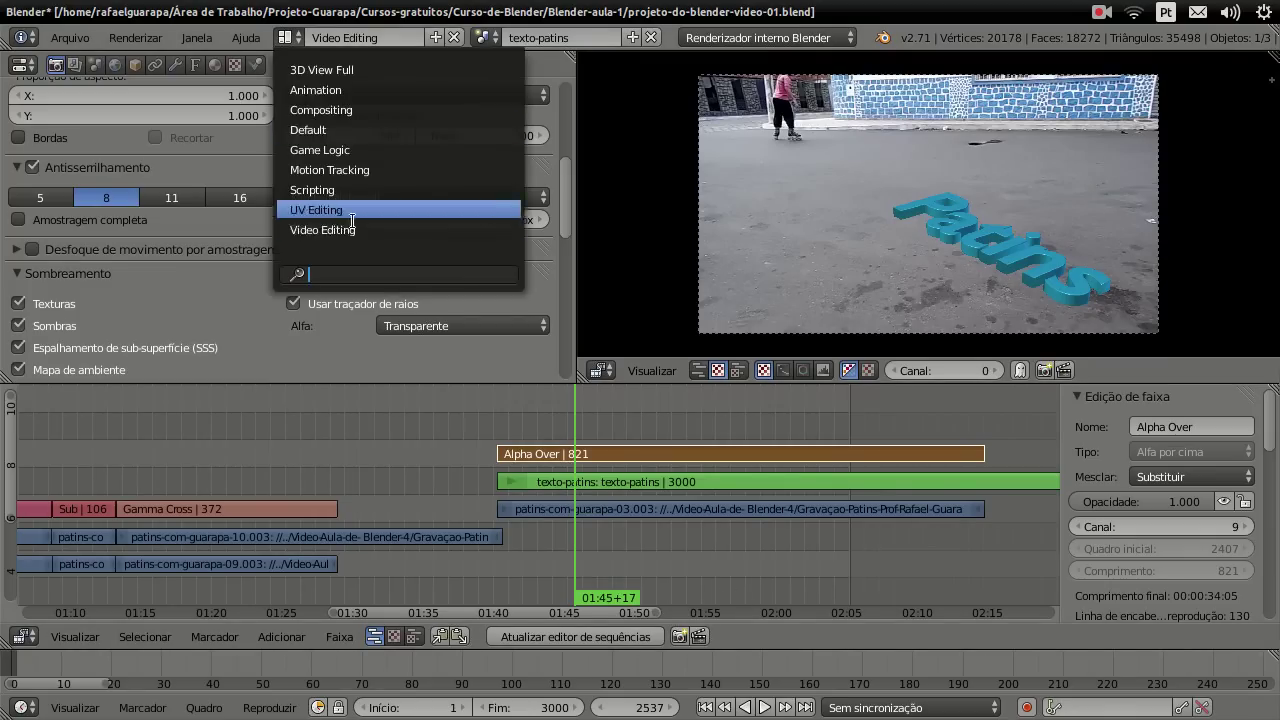
pyautogui.click(352, 131)
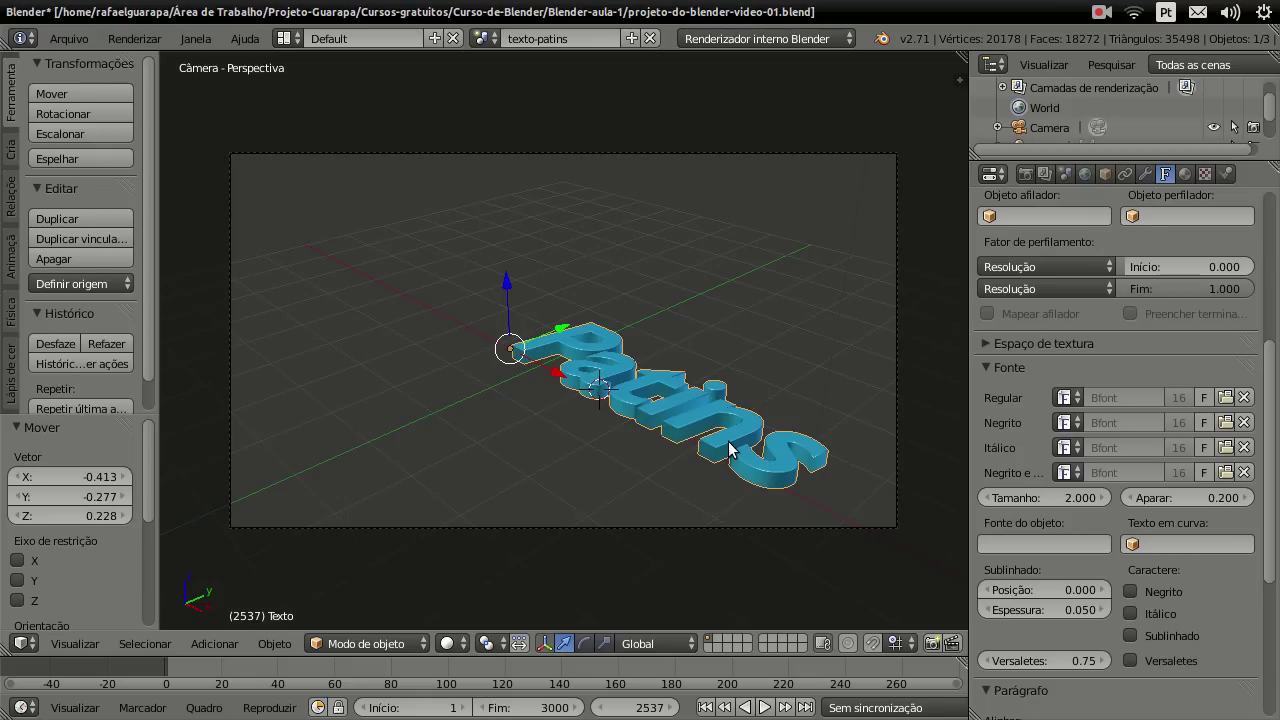
# Step: Switch the screen layout from Default back to Video Editing
pyautogui.click(285, 40)
pyautogui.click(340, 230)
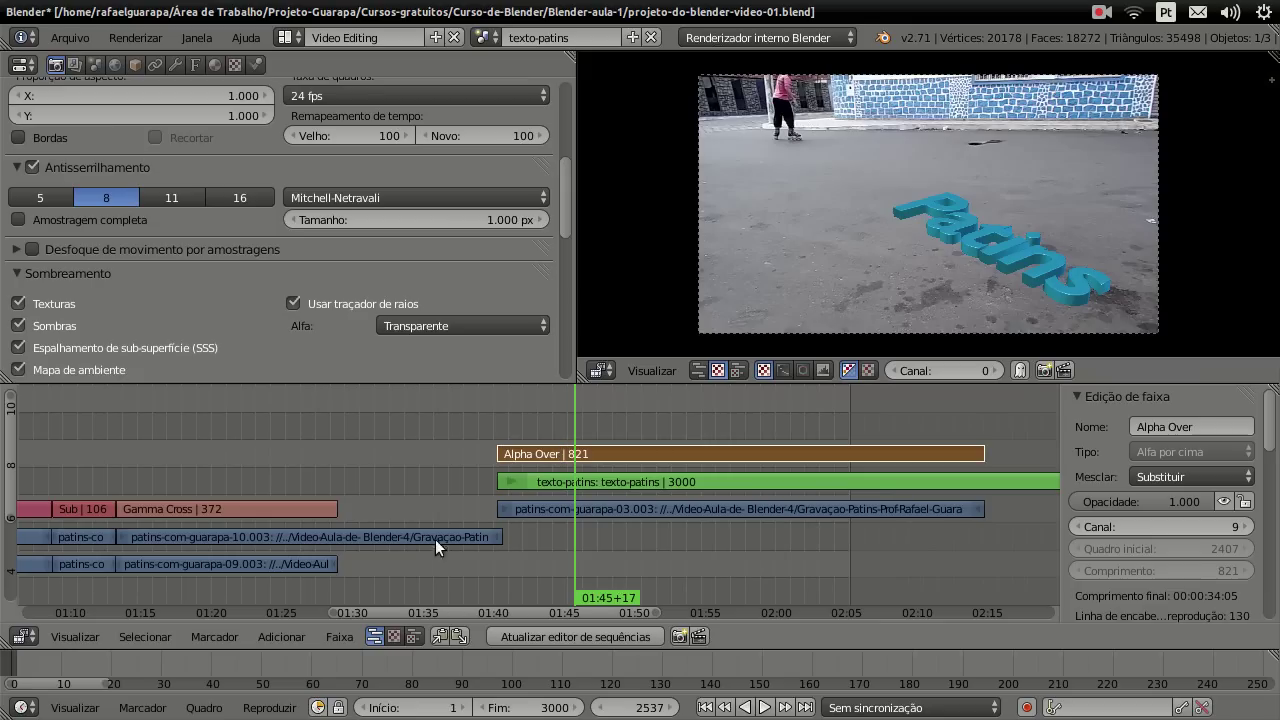
# Step: Move the playhead to frame 2589 and switch to the Default layout's 3D view
pyautogui.click(341, 636)
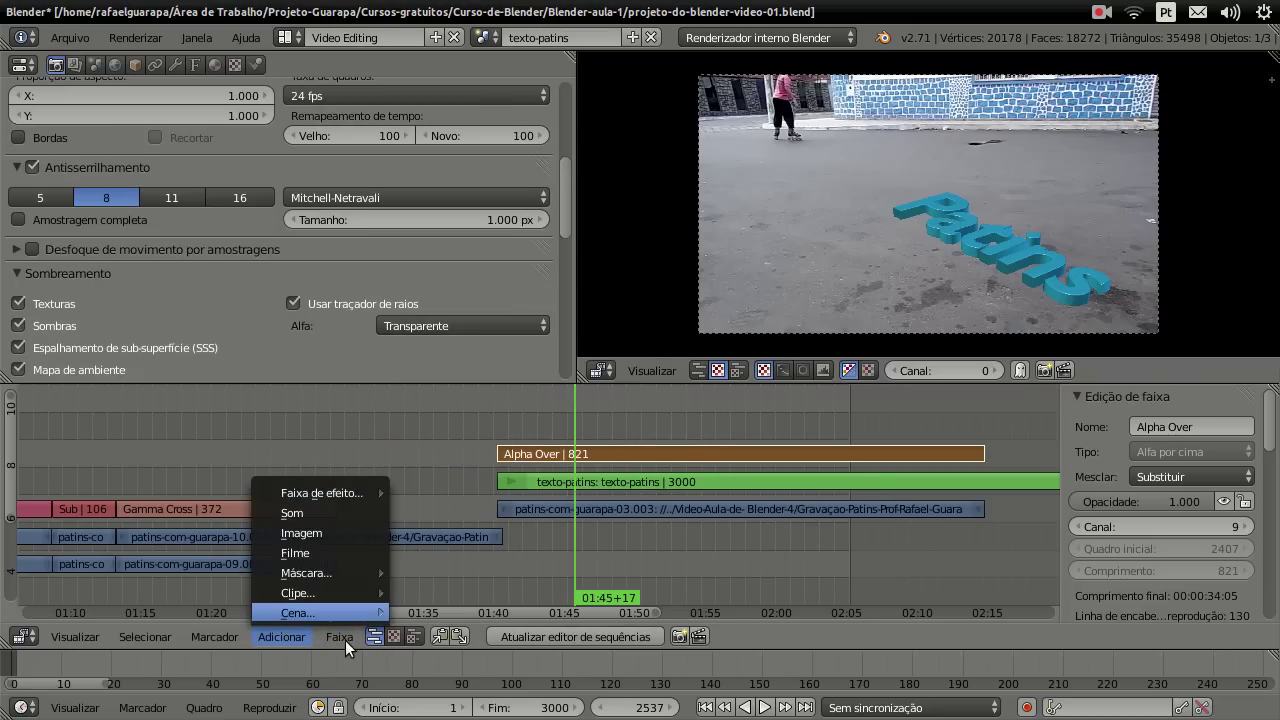
pyautogui.moveTo(297, 612)
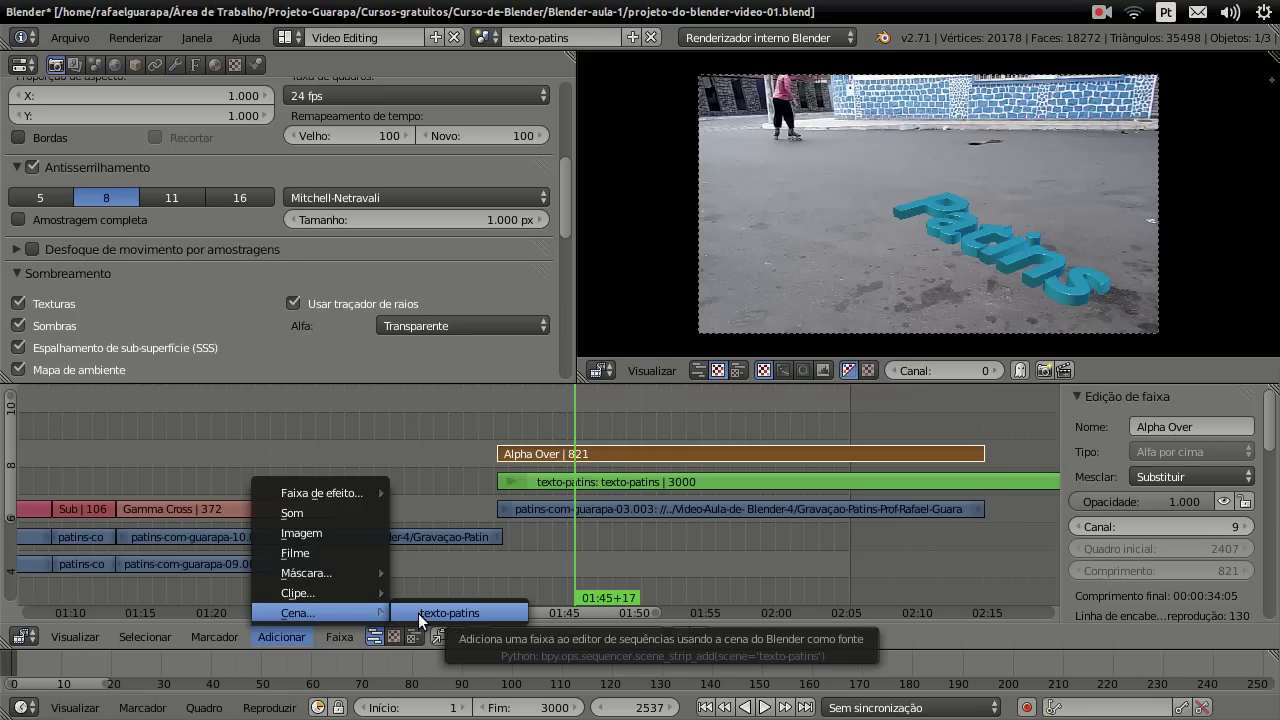
pyautogui.click(604, 425)
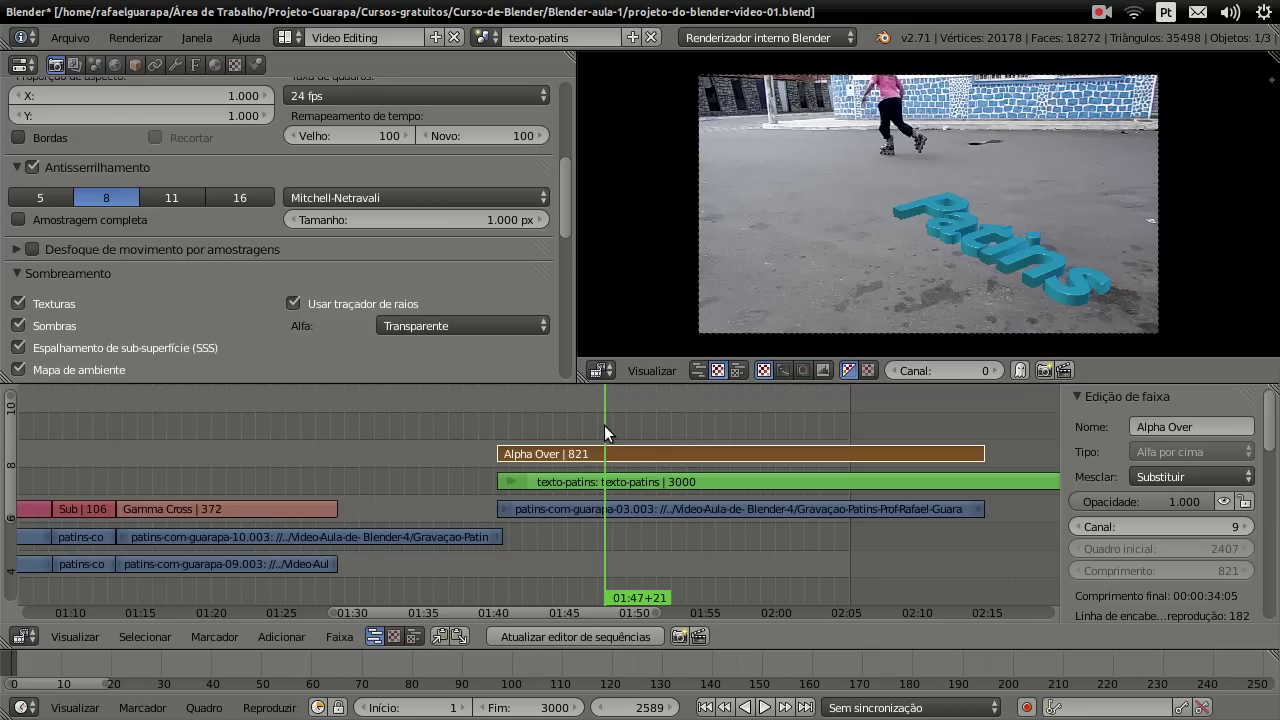
pyautogui.click(286, 37)
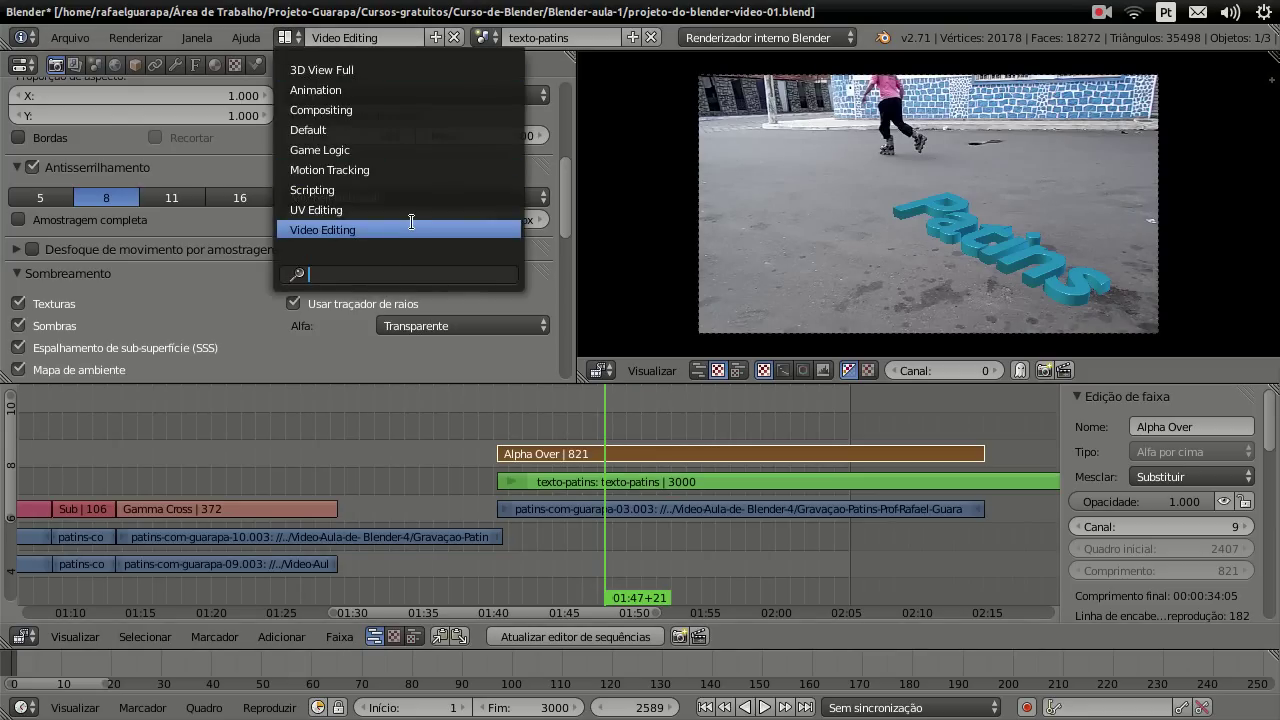
pyautogui.click(390, 130)
pyautogui.scroll(3, 568, 335)
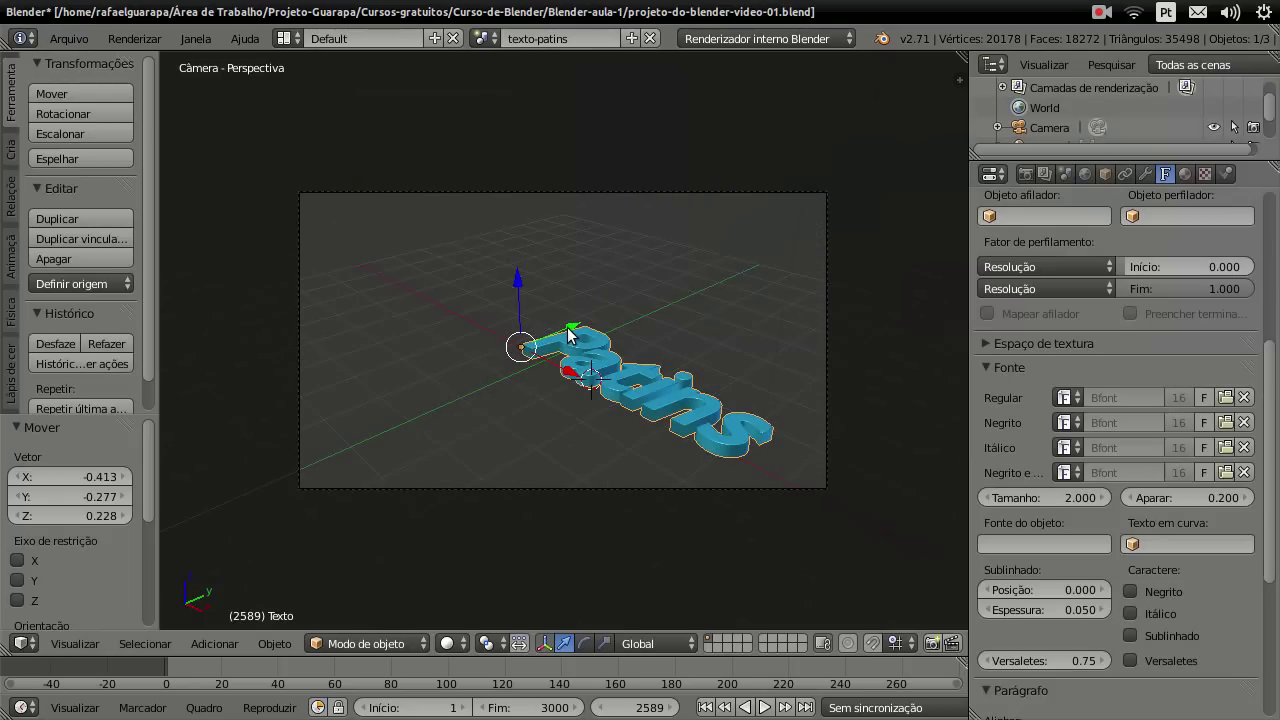
# Step: Orbit from the top view to tilted and sideways angles to inspect the Patins text
pyautogui.press('KP_7')
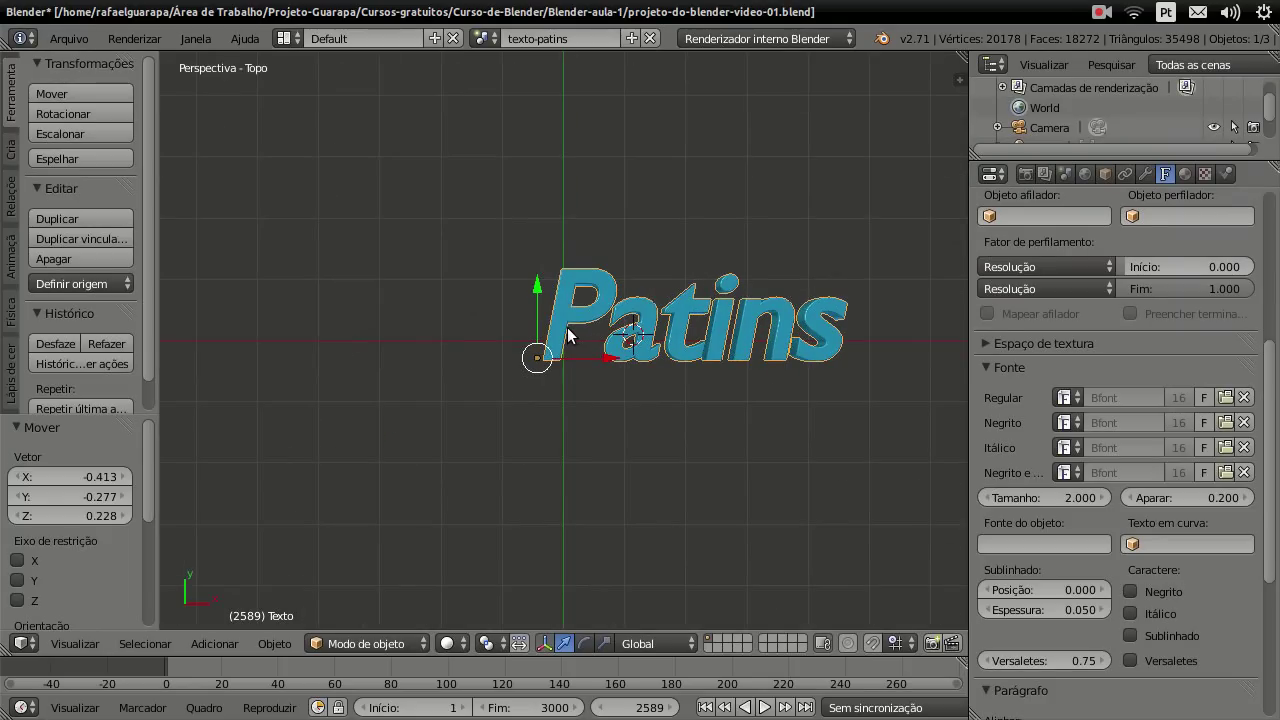
pyautogui.scroll(-4, 567, 328)
pyautogui.scroll(2, 567, 328)
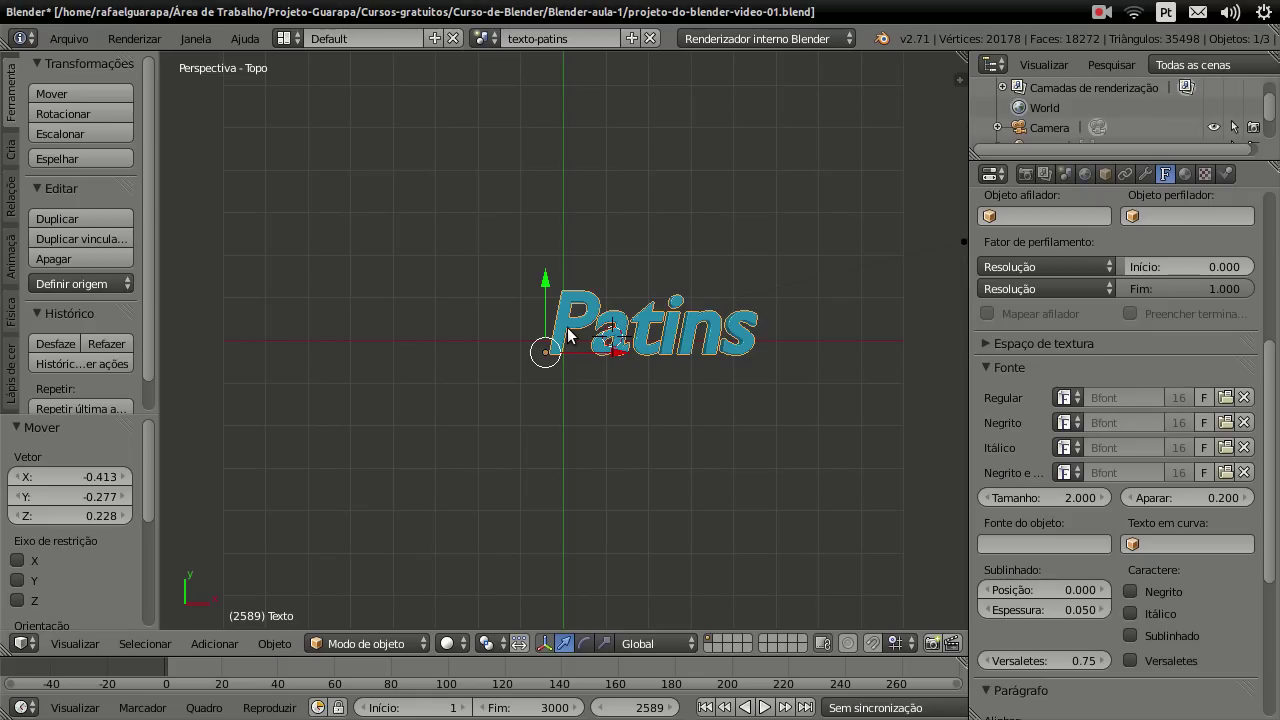
pyautogui.press('KP_2')
pyautogui.press('KP_2')
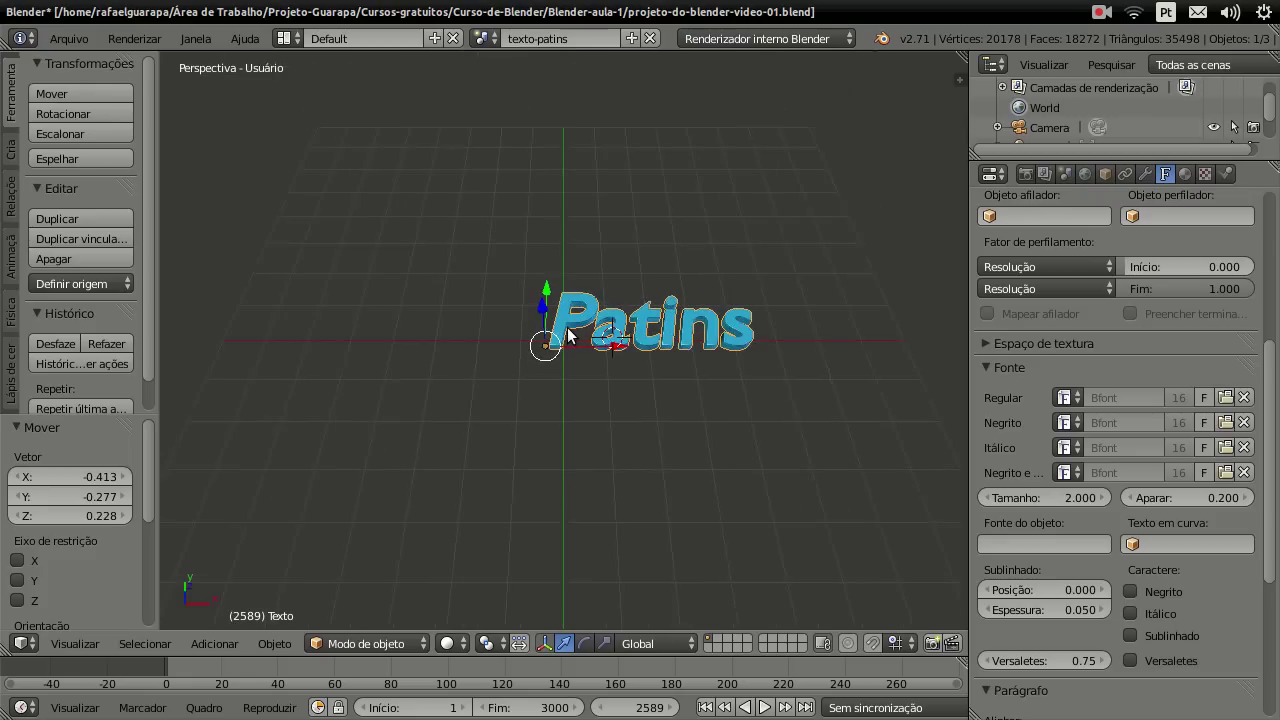
pyautogui.press('KP_2')
pyautogui.press('KP_2')
pyautogui.press('KP_2')
pyautogui.press('KP_2')
pyautogui.press('KP_2')
pyautogui.press('KP_2')
pyautogui.press('KP_6')
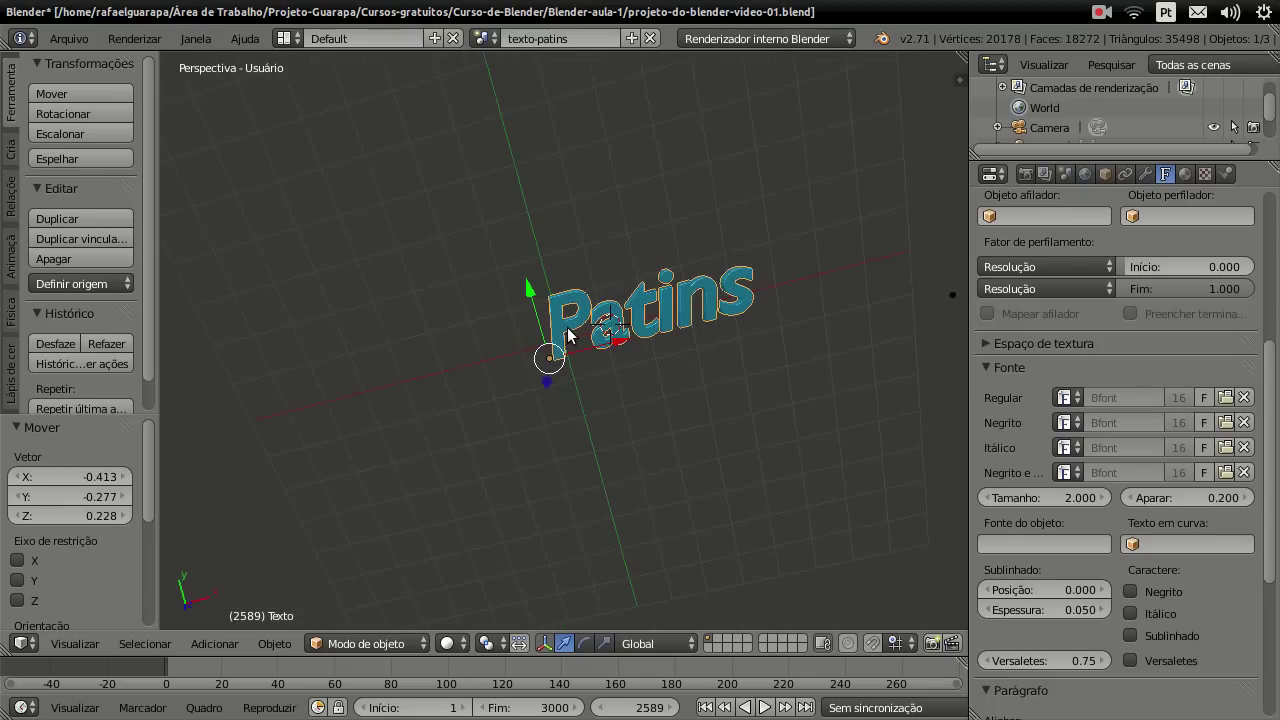
pyautogui.press('KP_4')
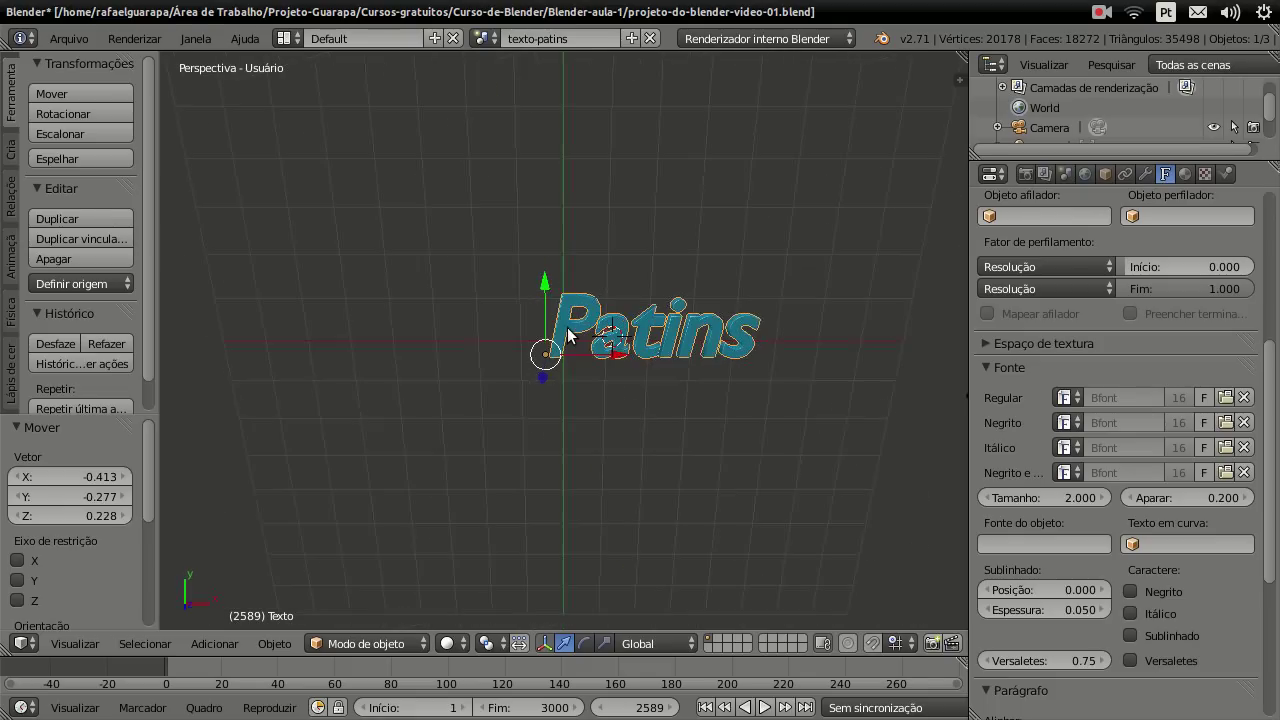
pyautogui.press('KP_4')
pyautogui.press('KP_6')
pyautogui.press('KP_6')
pyautogui.press('KP_4')
pyautogui.press('KP_6')
pyautogui.press('KP_4')
# Step: Cycle through top, right, front, diagonal and camera views of the Patins text
pyautogui.press('KP_7')
pyautogui.press('KP_3')
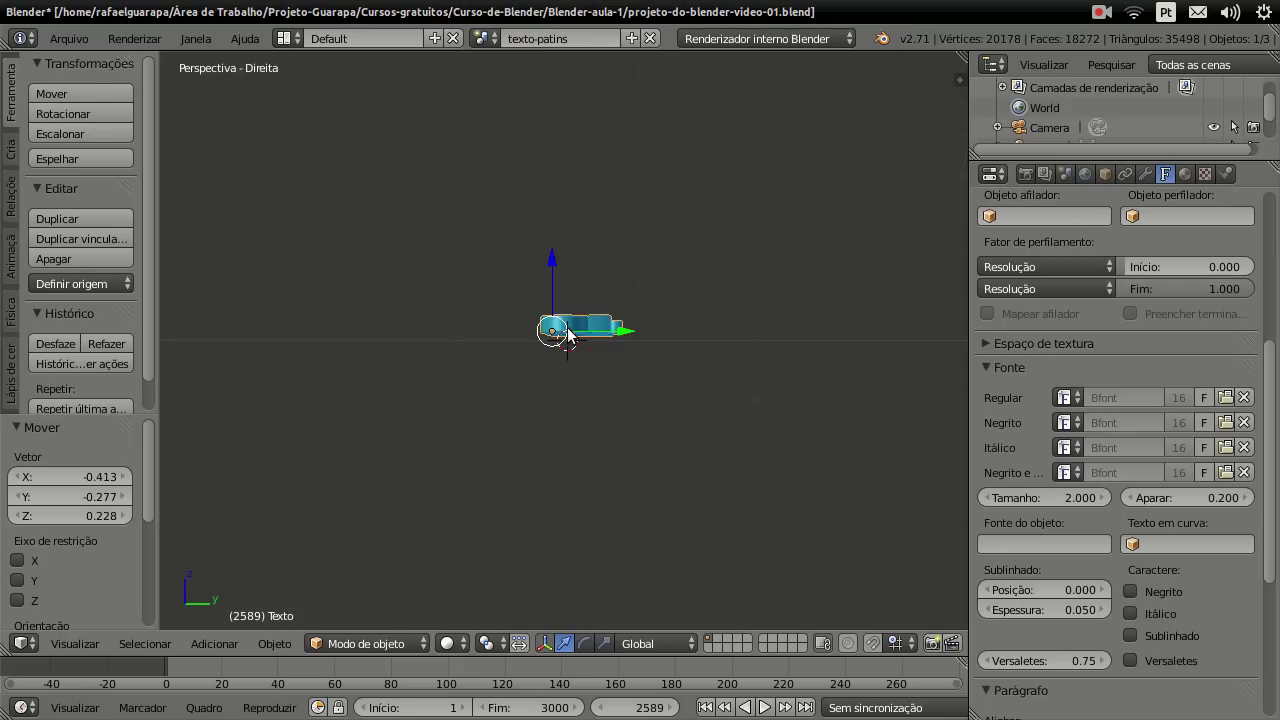
pyautogui.press('KP_1')
pyautogui.press('KP_8')
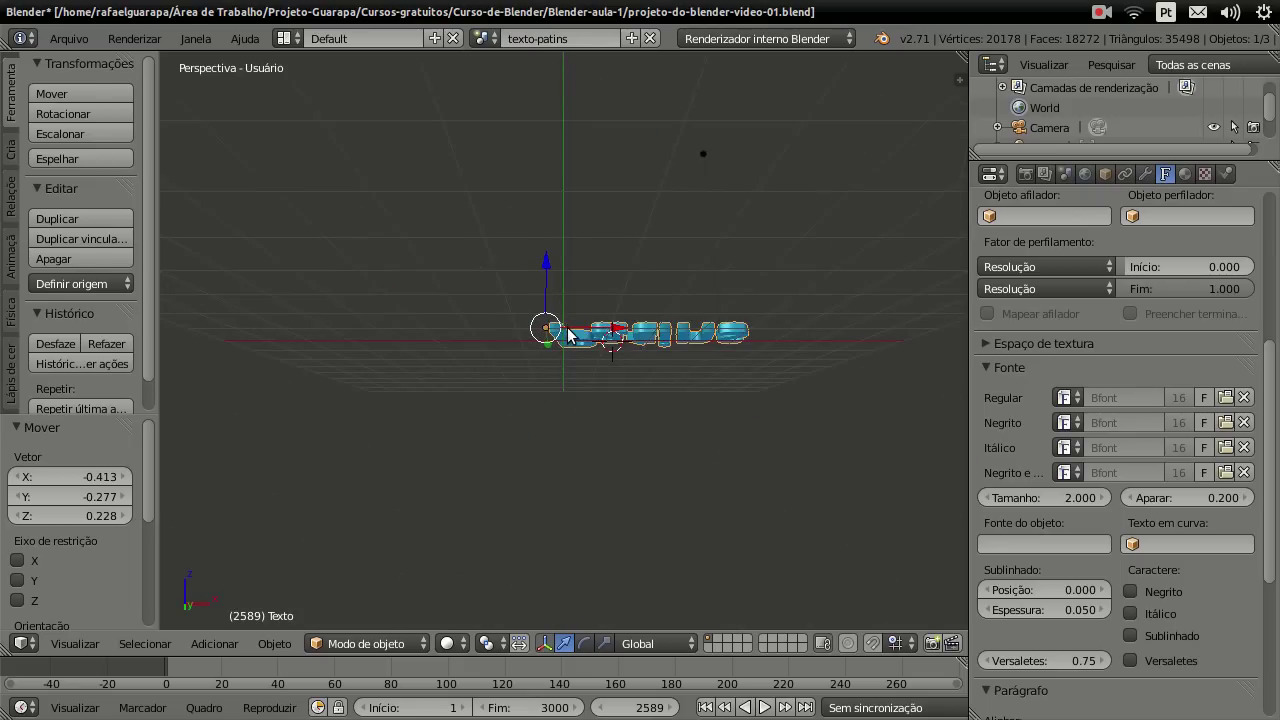
pyautogui.press('KP_3')
pyautogui.press('KP_7')
pyautogui.press('KP_2')
pyautogui.press('KP_2')
pyautogui.press('KP_2')
pyautogui.press('KP_2')
pyautogui.press('KP_2')
pyautogui.press('KP_2')
pyautogui.press('KP_2')
pyautogui.press('KP_8')
pyautogui.press('KP_8')
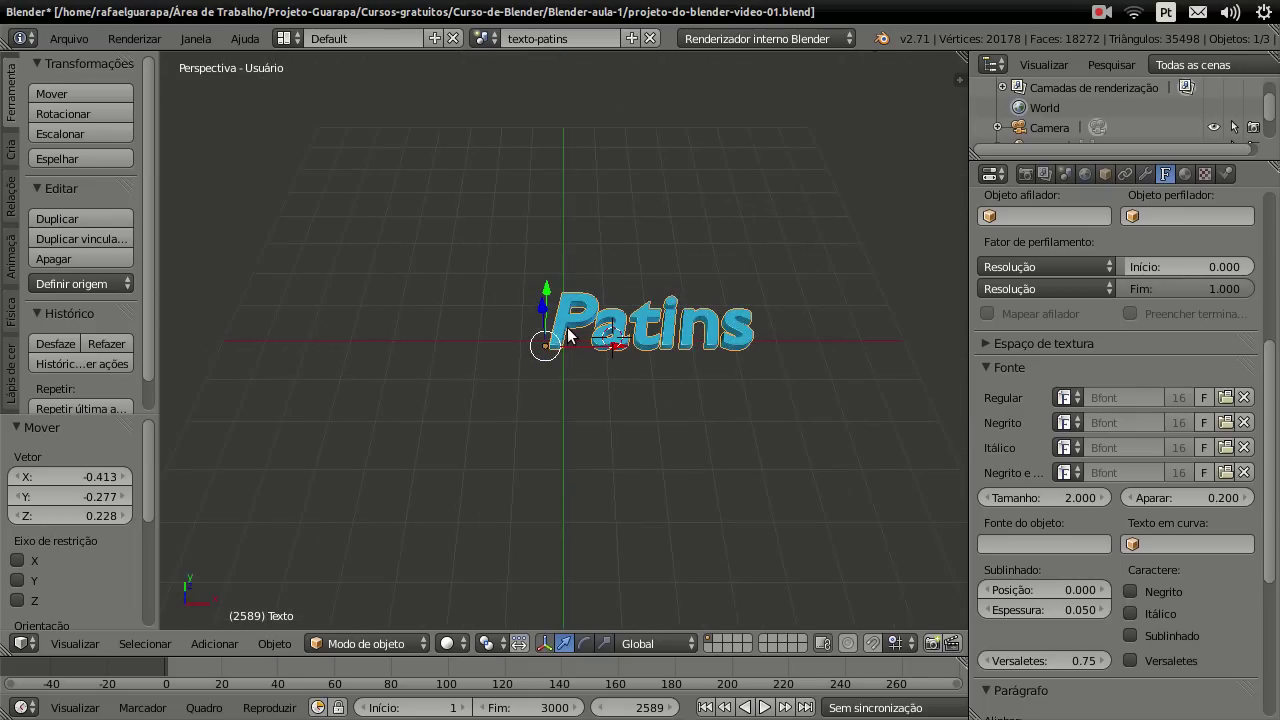
pyautogui.scroll(3, 680, 250)
pyautogui.scroll(-3, 666, 300)
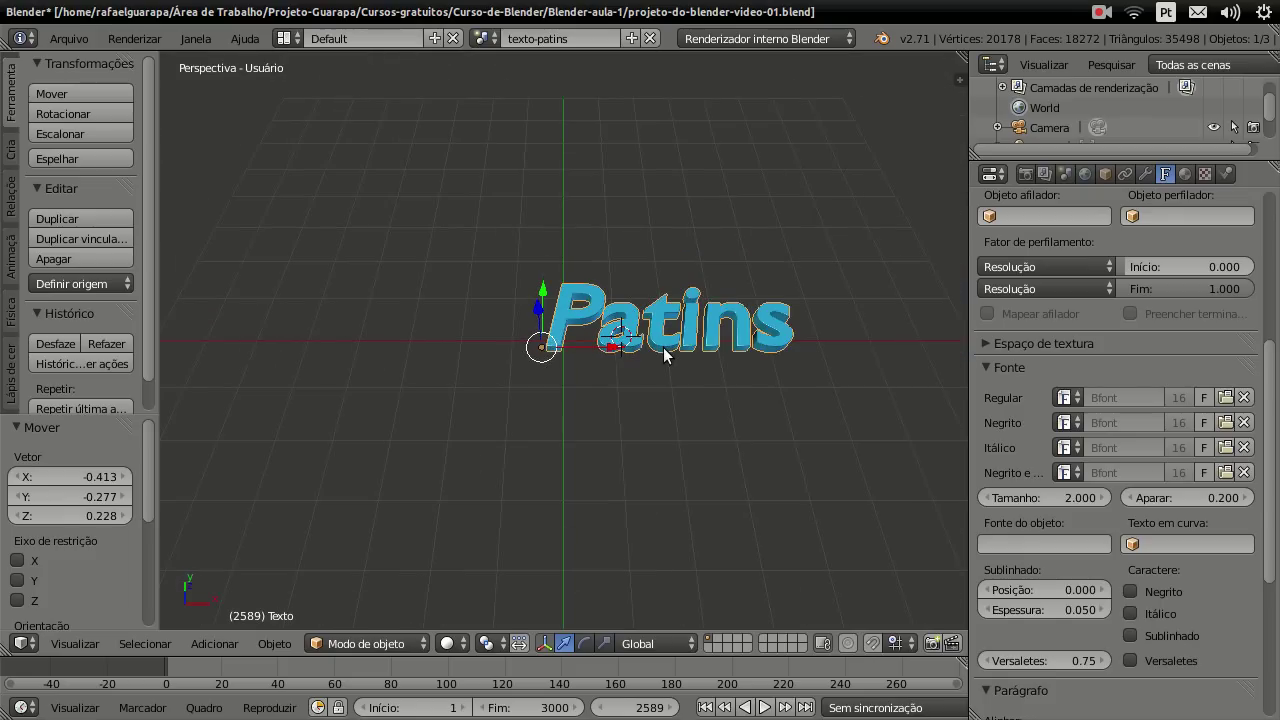
pyautogui.press('KP_4')
pyautogui.press('KP_4')
pyautogui.press('KP_4')
pyautogui.press('KP_0')
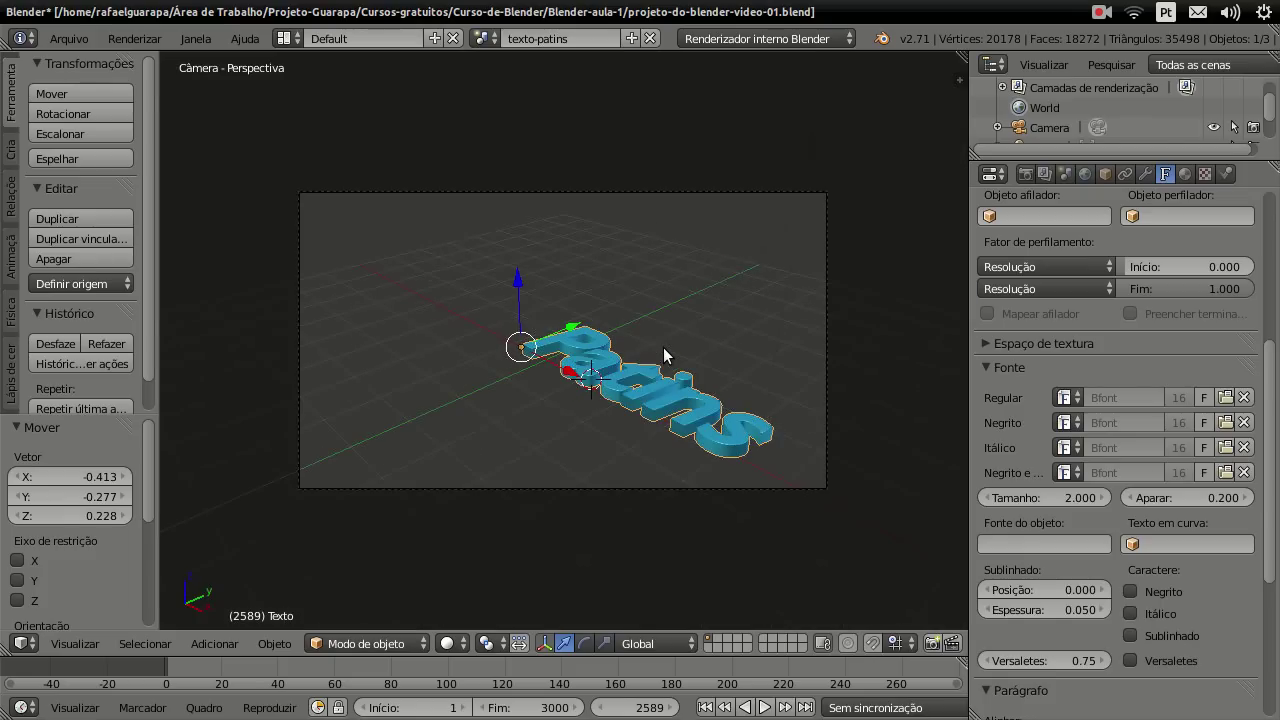
pyautogui.press('KP_0')
# Step: Check the text from low and high angles, then save the project with Arquivo > Salvar
pyautogui.press('KP_7')
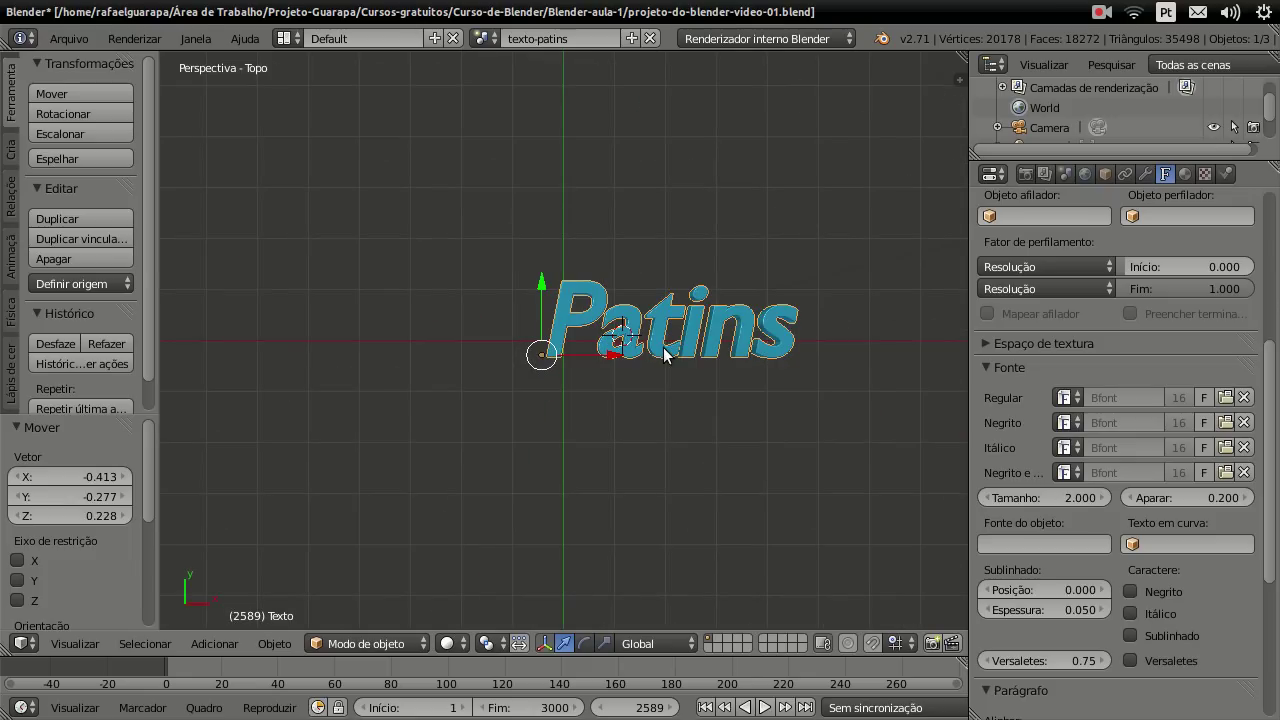
pyautogui.press('KP_2')
pyautogui.press('KP_2')
pyautogui.press('KP_2')
pyautogui.press('KP_2')
pyautogui.press('KP_2')
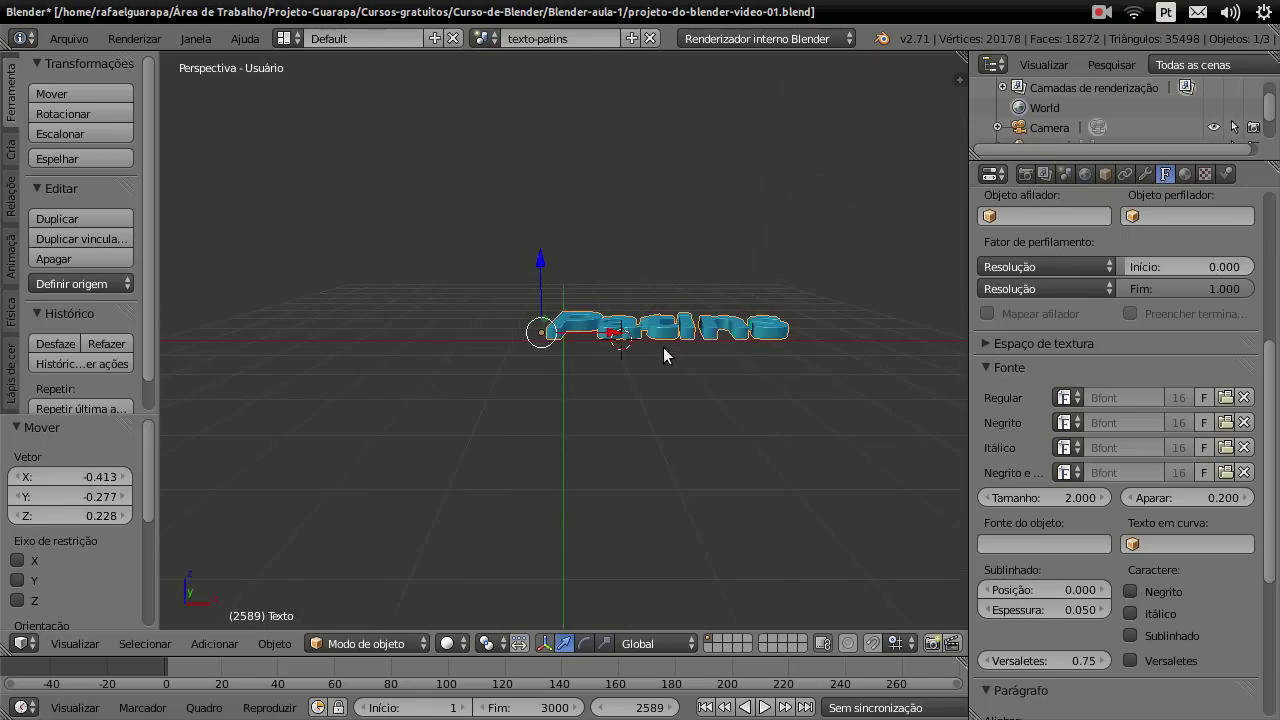
pyautogui.press('KP_8')
pyautogui.press('KP_8')
pyautogui.scroll(1, 665, 355)
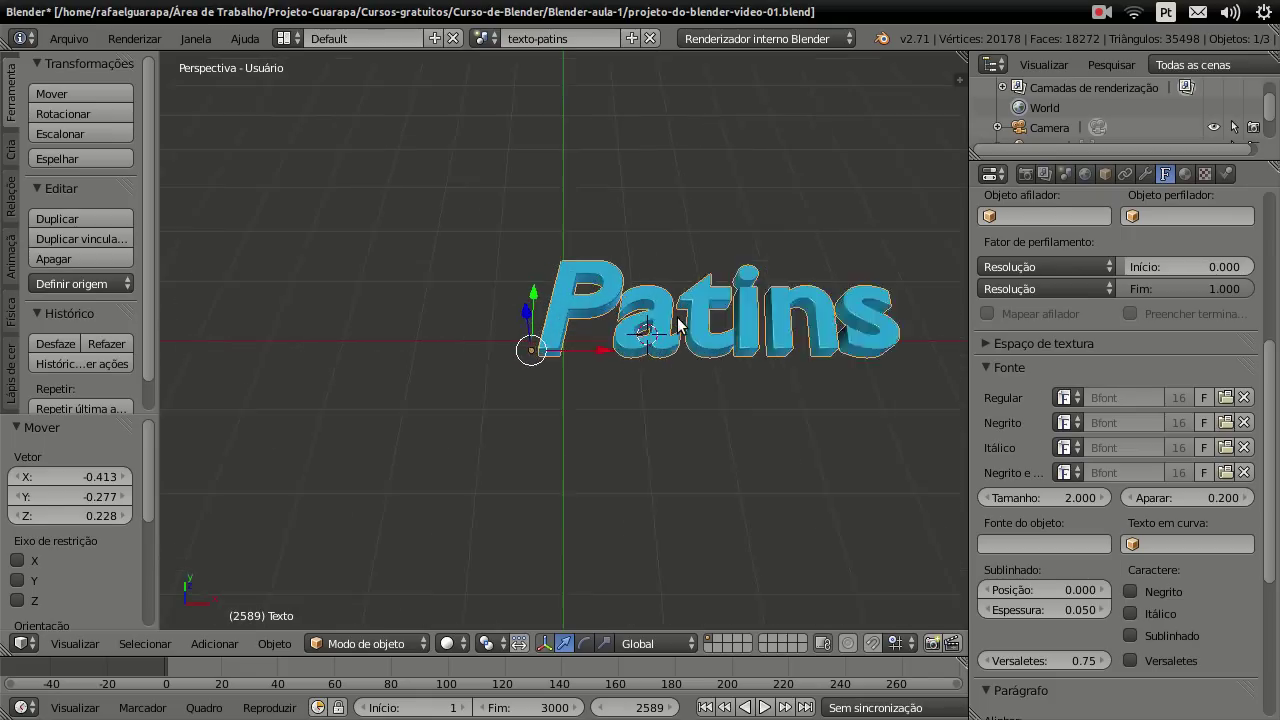
pyautogui.scroll(5, 672, 338)
pyautogui.press('KP_2')
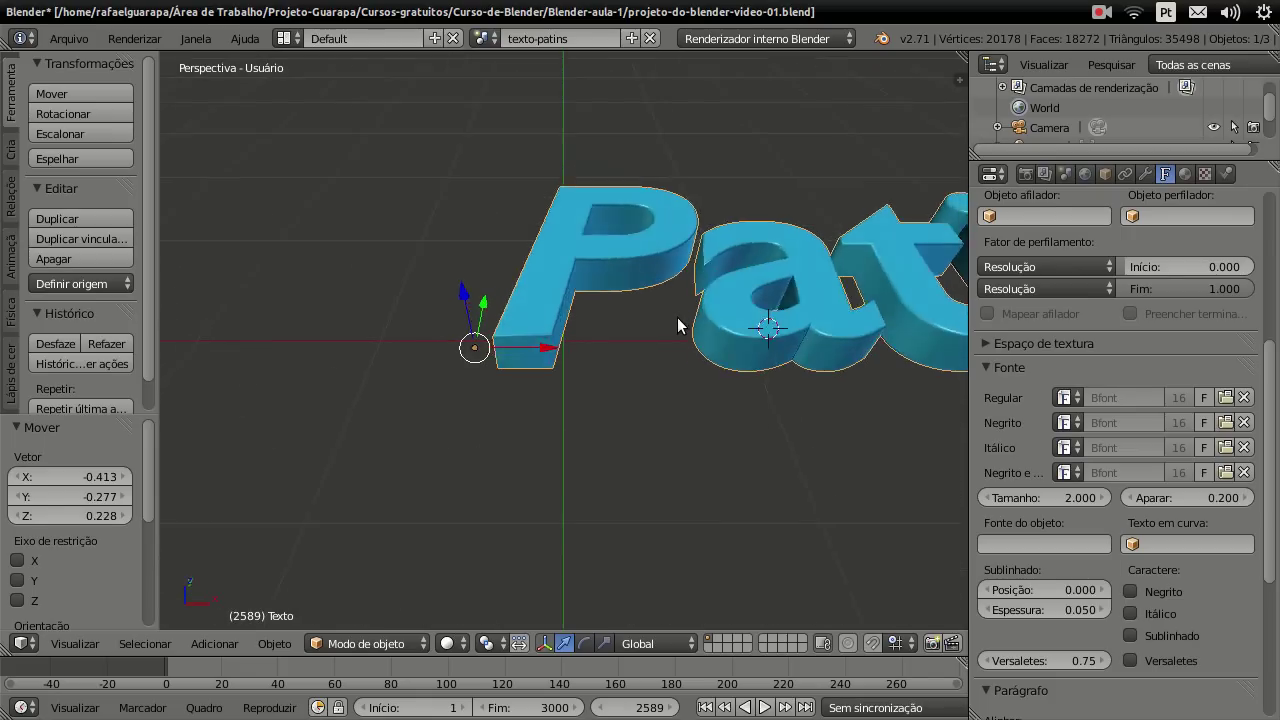
pyautogui.press('KP_2')
pyautogui.press('KP_2')
pyautogui.press('KP_2')
pyautogui.press('KP_2')
pyautogui.press('KP_2')
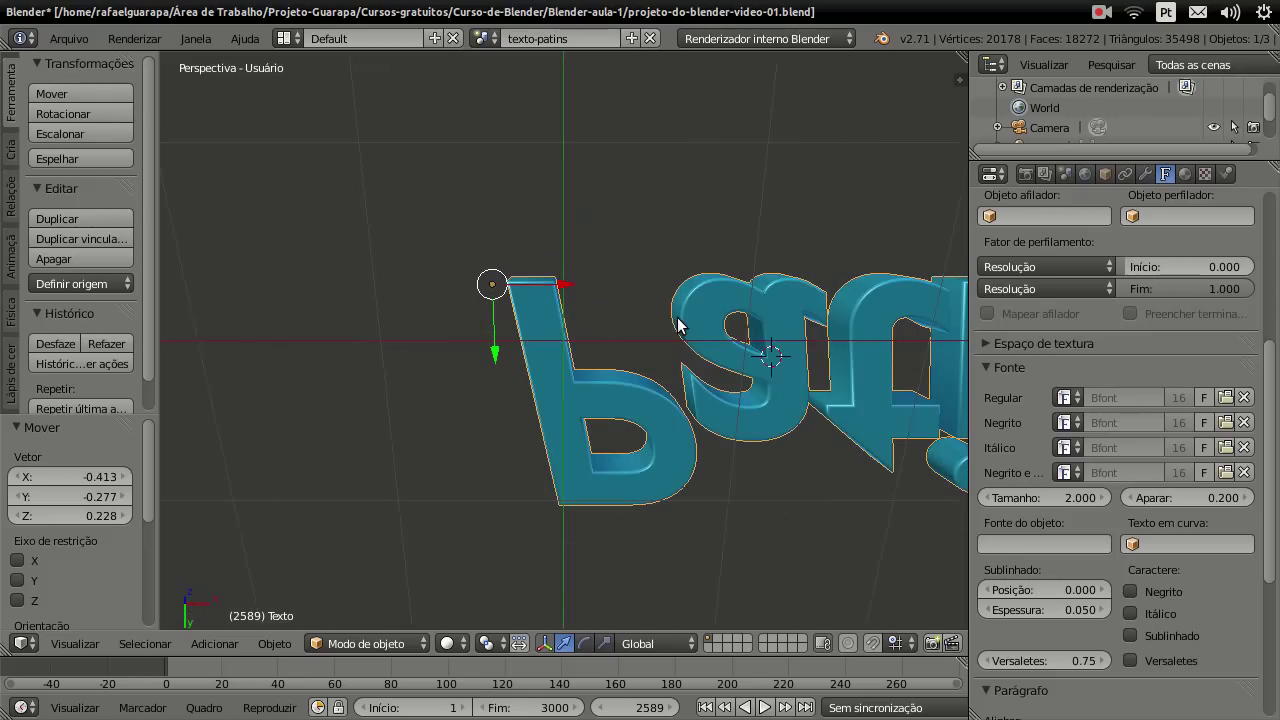
pyautogui.press('KP_8')
pyautogui.press('KP_8')
pyautogui.press('KP_8')
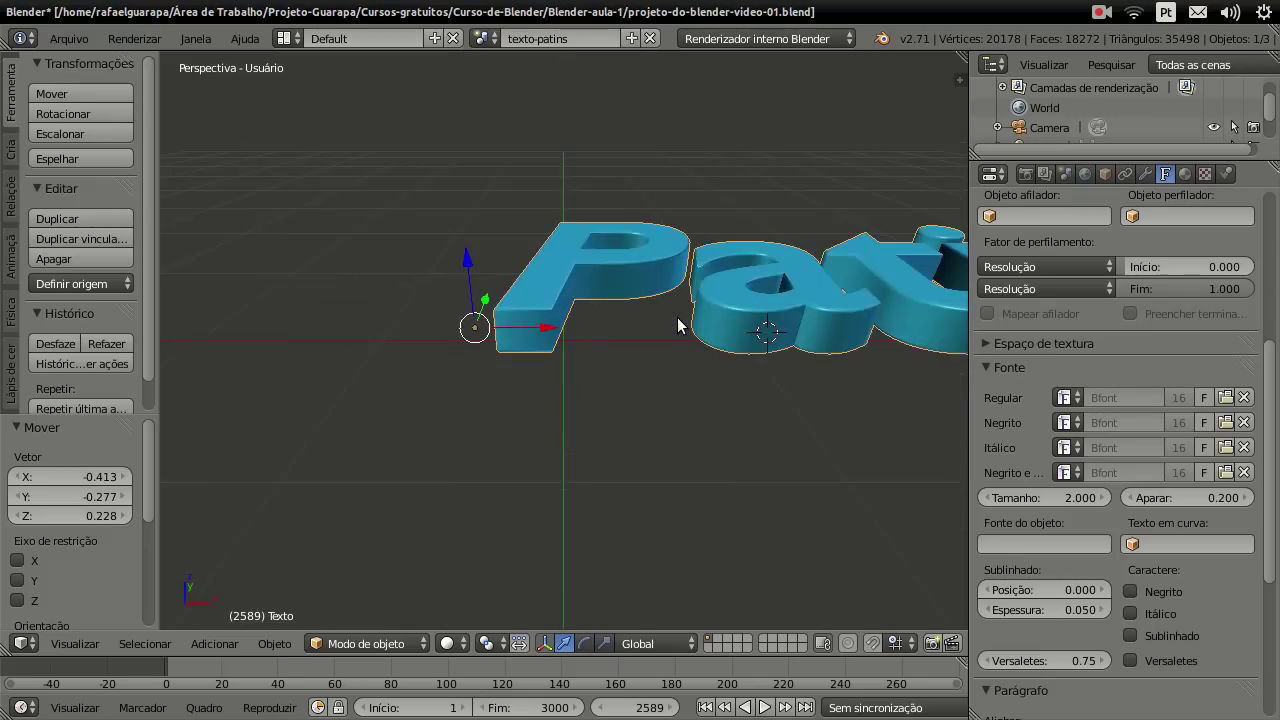
pyautogui.press('KP_8')
pyautogui.scroll(-5, 540, 404)
pyautogui.scroll(-3, 570, 415)
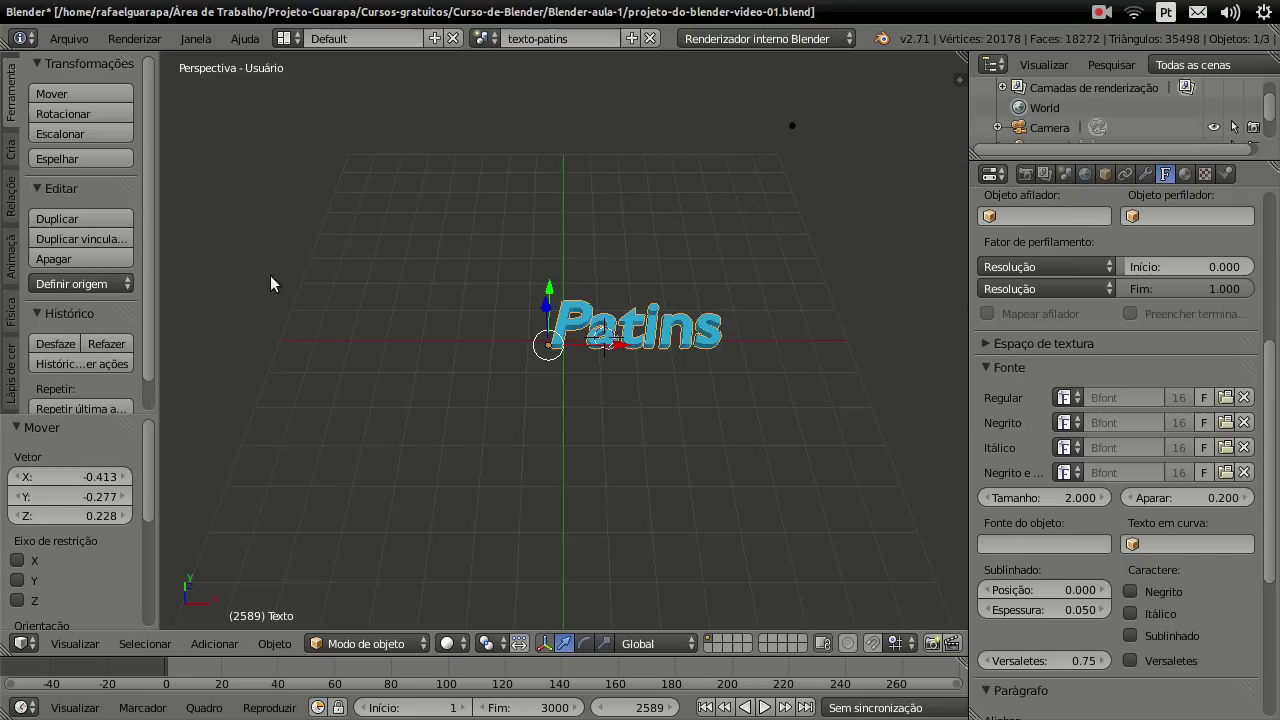
pyautogui.click(62, 43)
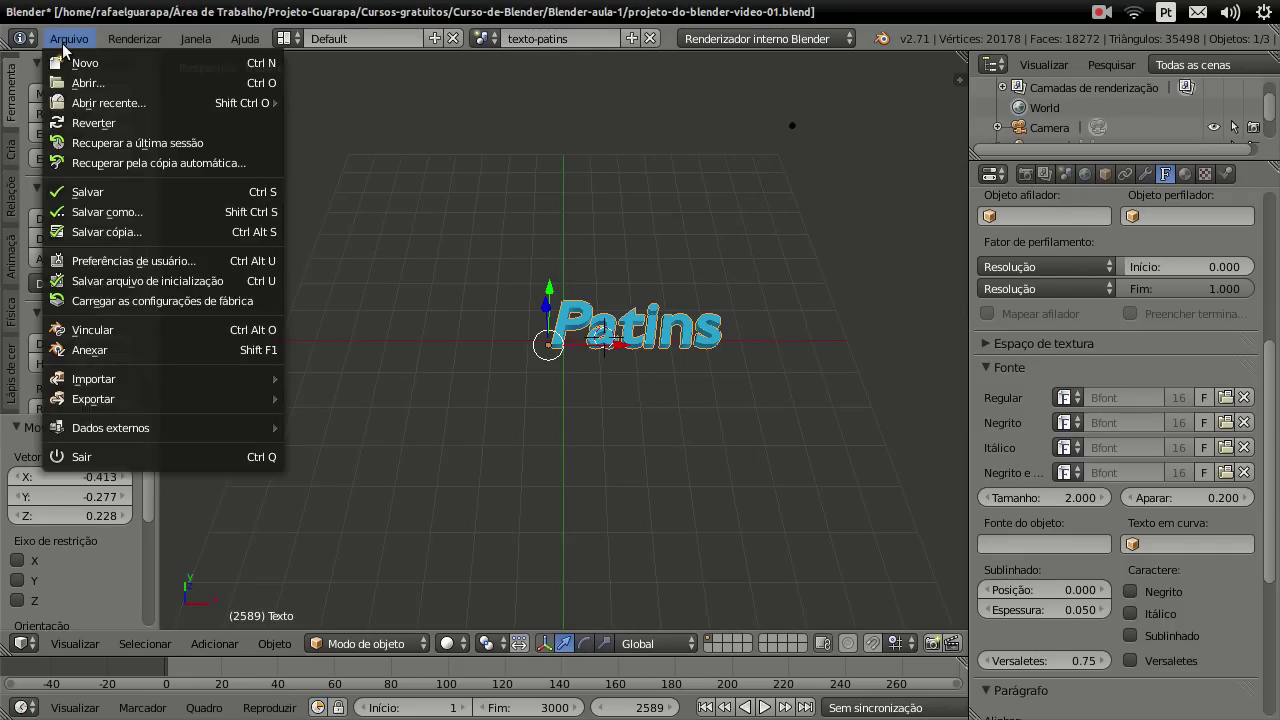
pyautogui.click(113, 186)
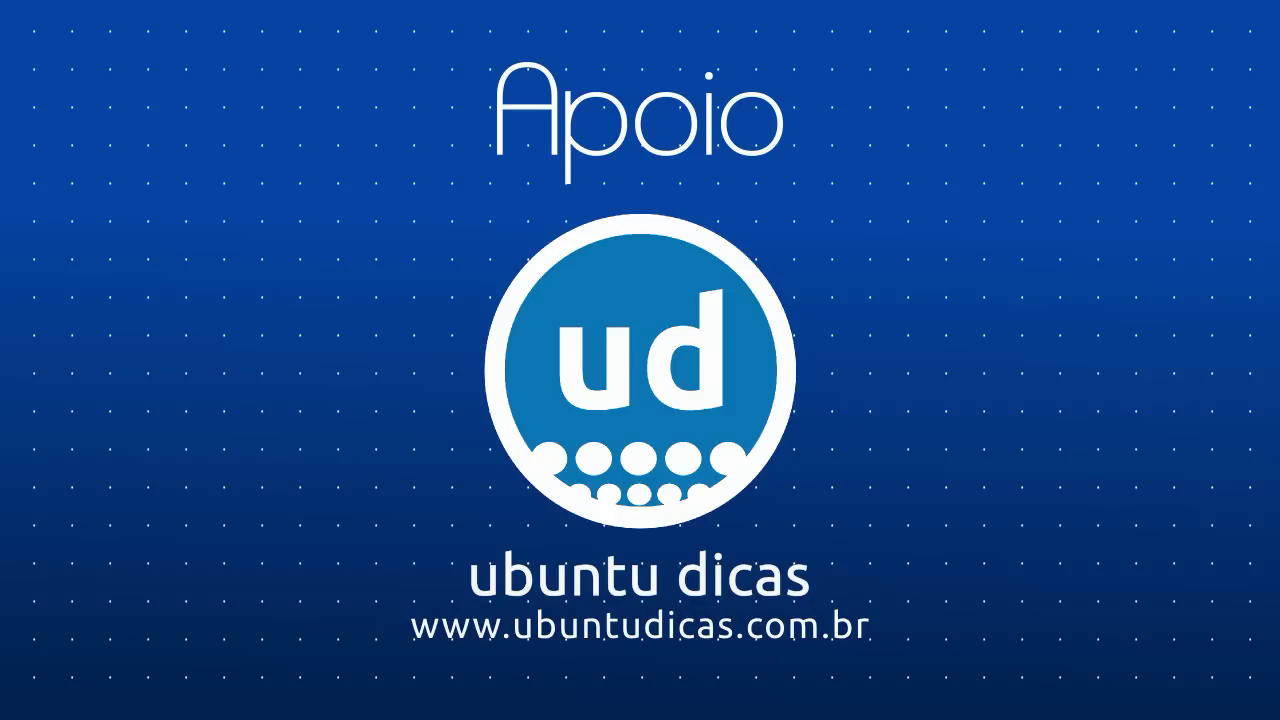